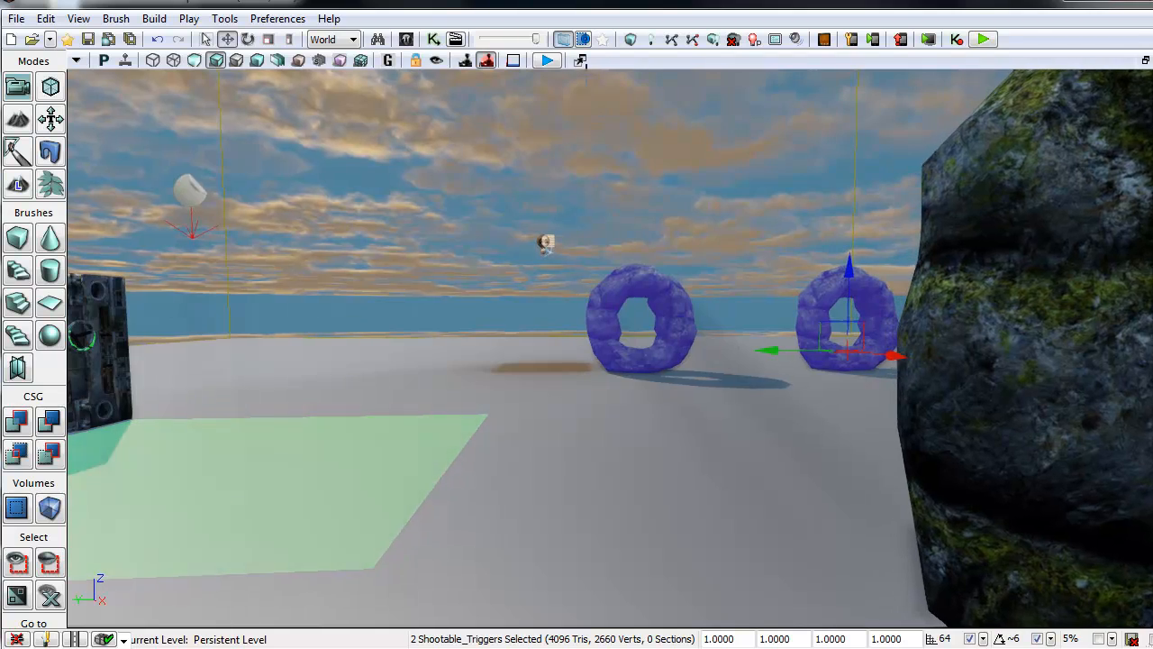
Select each of the three stone ring triggers in the level one after another to inspect them
drag(654, 360, 883, 268)
click(801, 177)
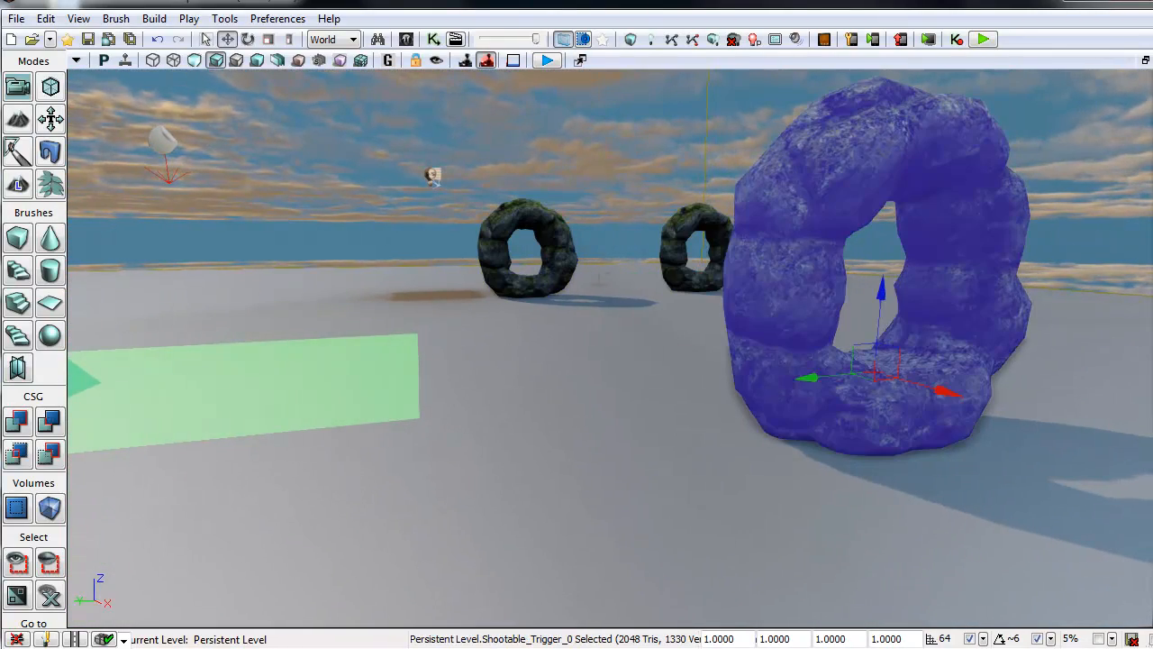
click(670, 237)
click(552, 222)
Select the movable decal actor above the floor by the metal doors and briefly play-test the level
right_drag(662, 342, 288, 330)
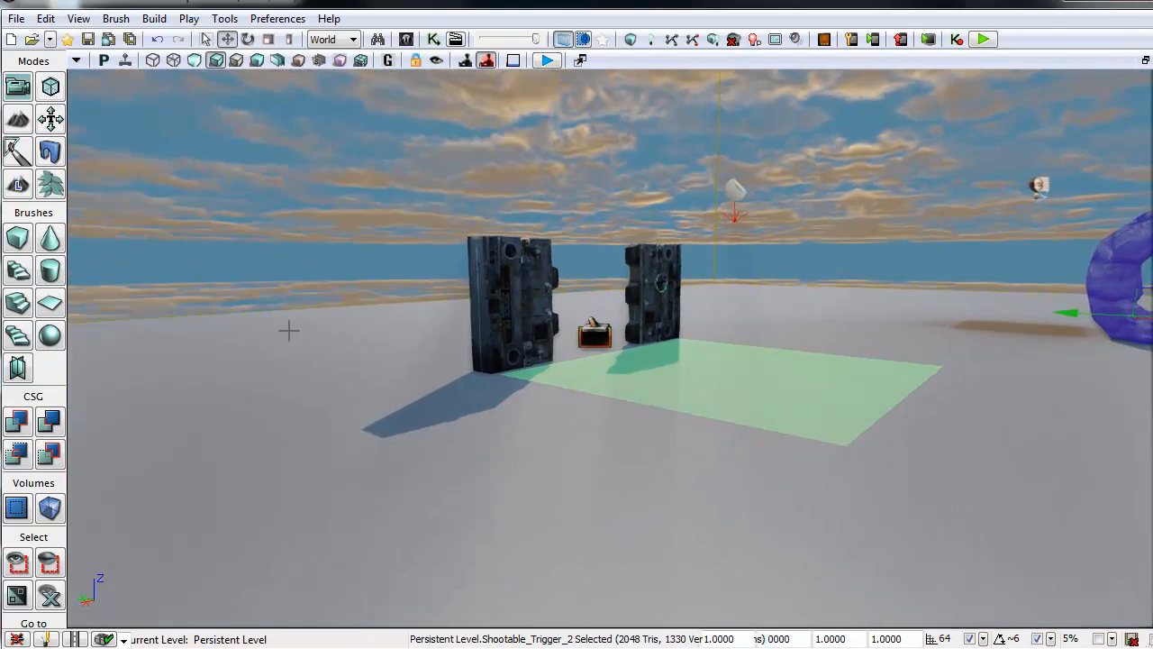
scroll(528, 280, up, 5)
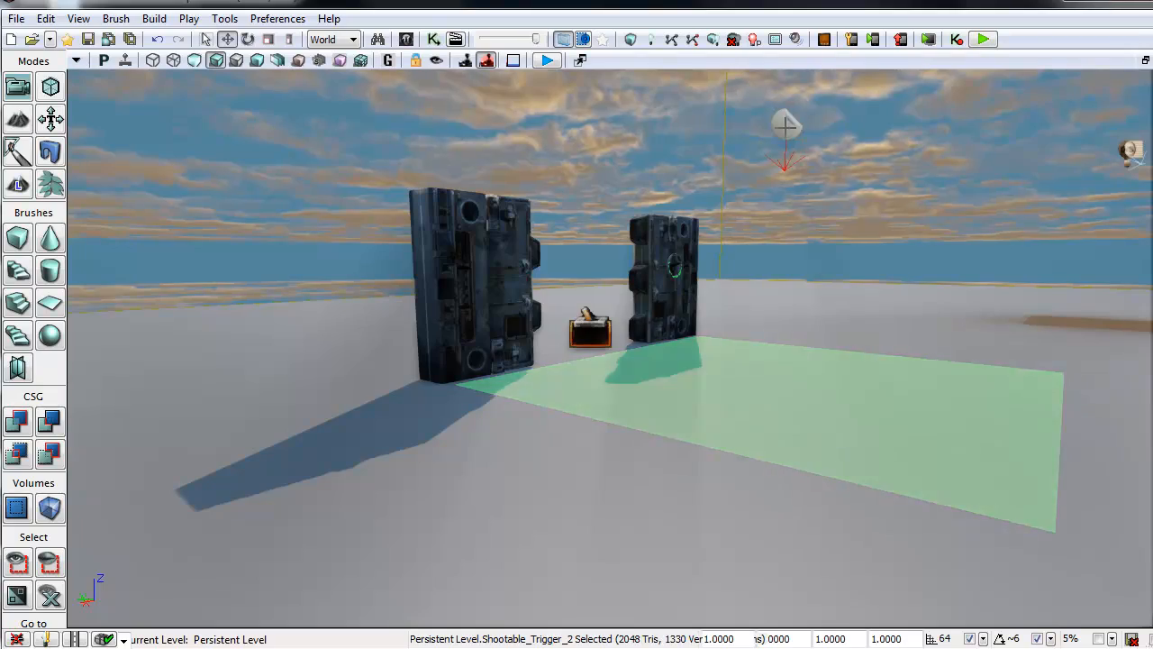
click(786, 127)
right_drag(625, 340, 634, 282)
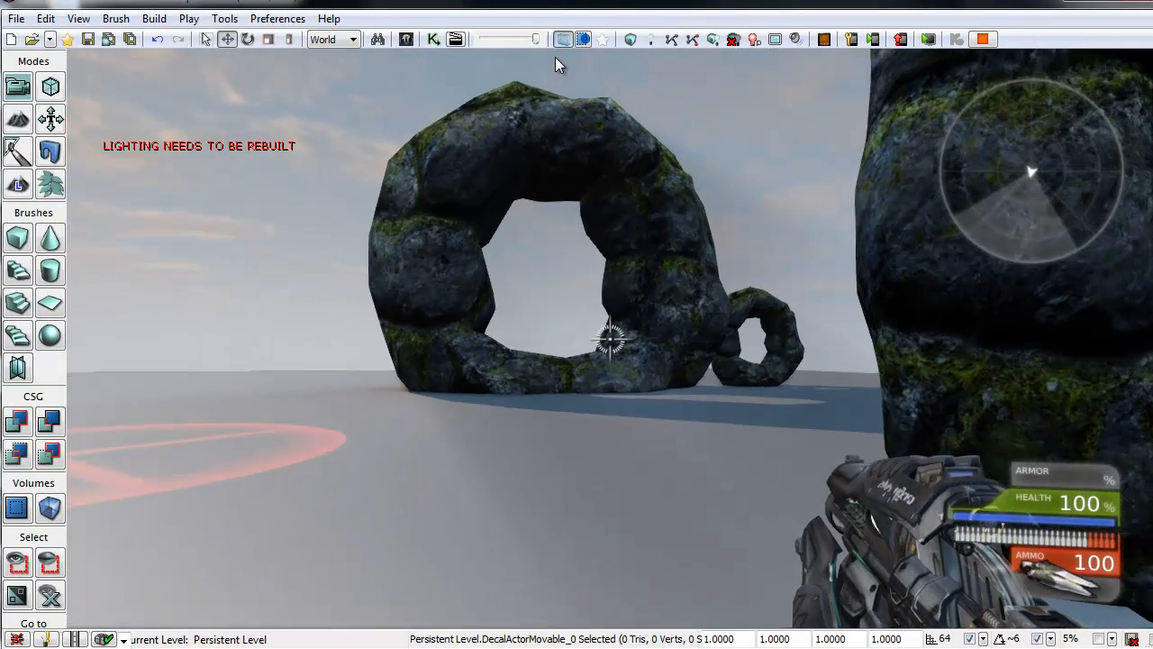
key(Escape)
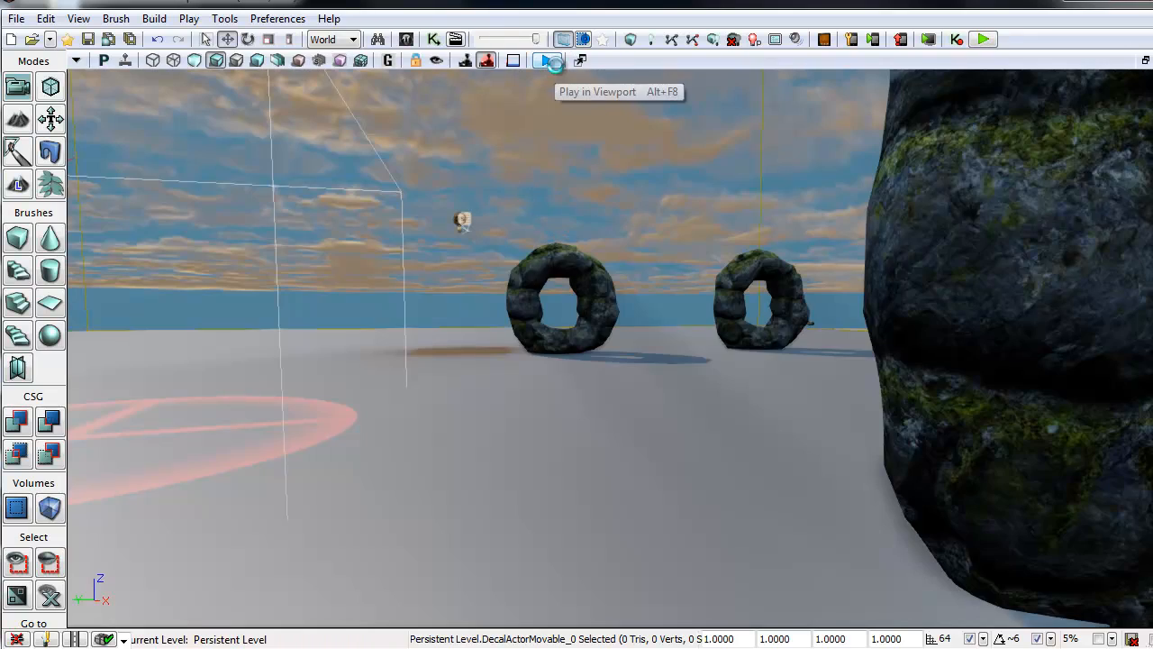
Play the level in the viewport and walk back and forth around the stone rings to examine them
click(550, 60)
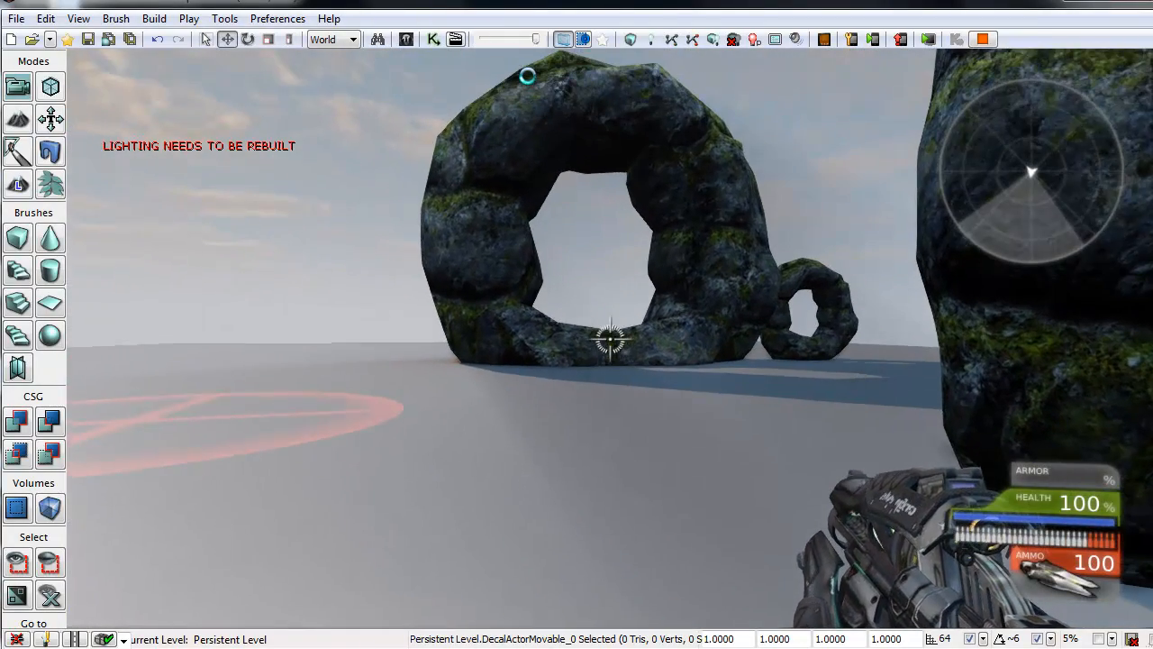
key(w)
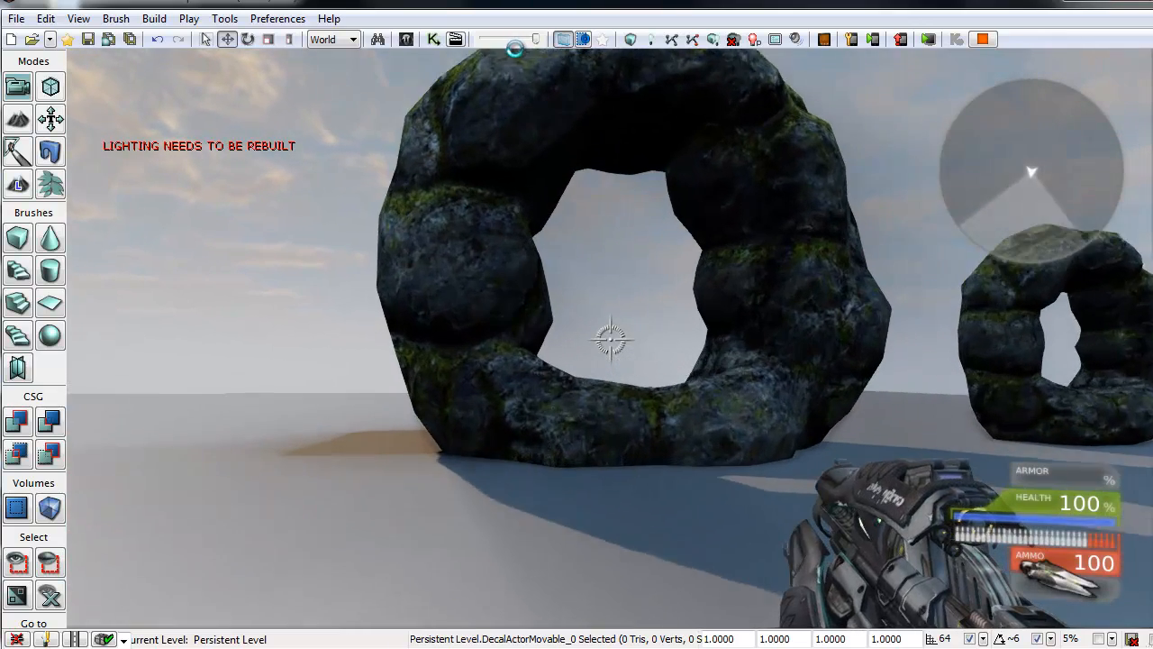
key(s)
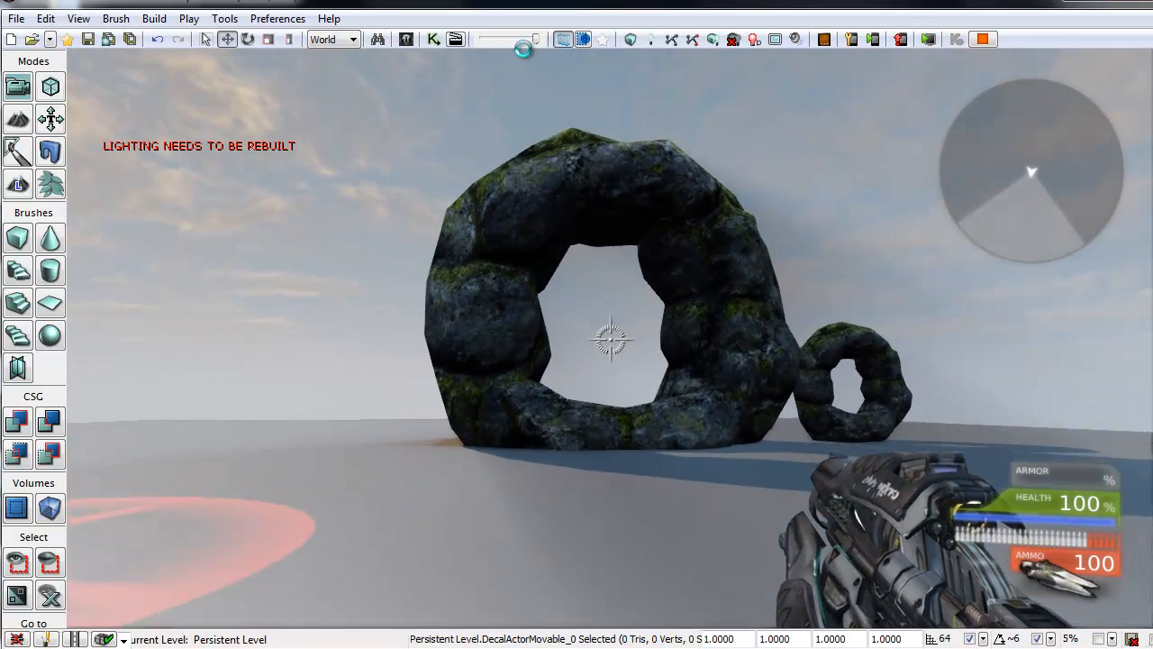
key(w)
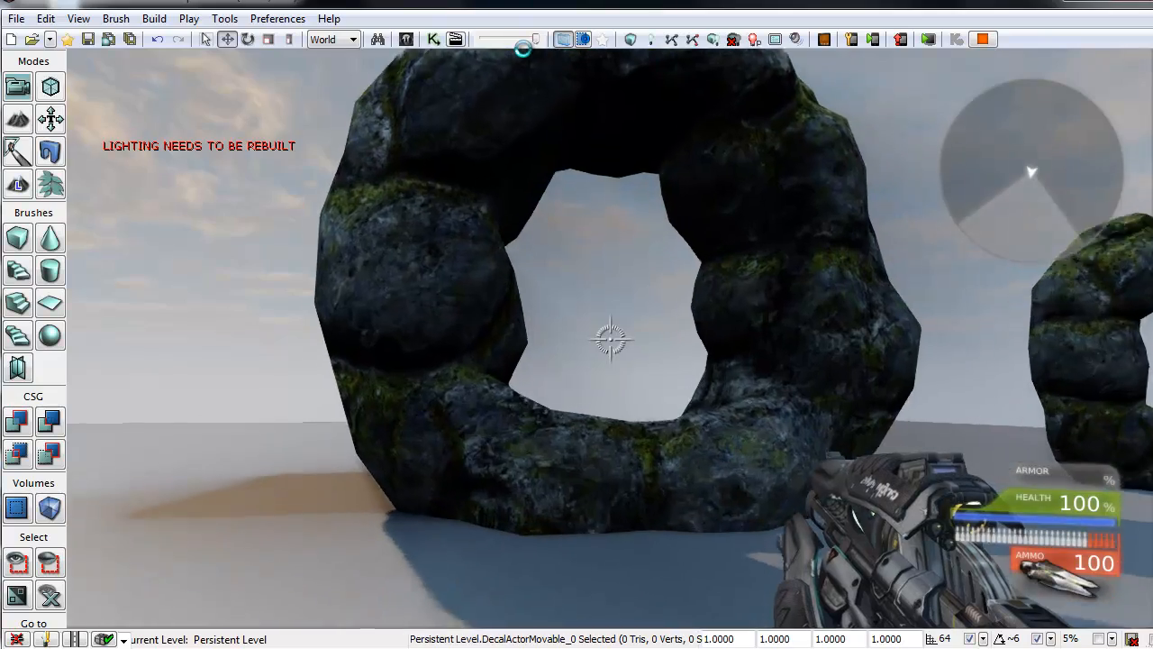
key(w)
key(s)
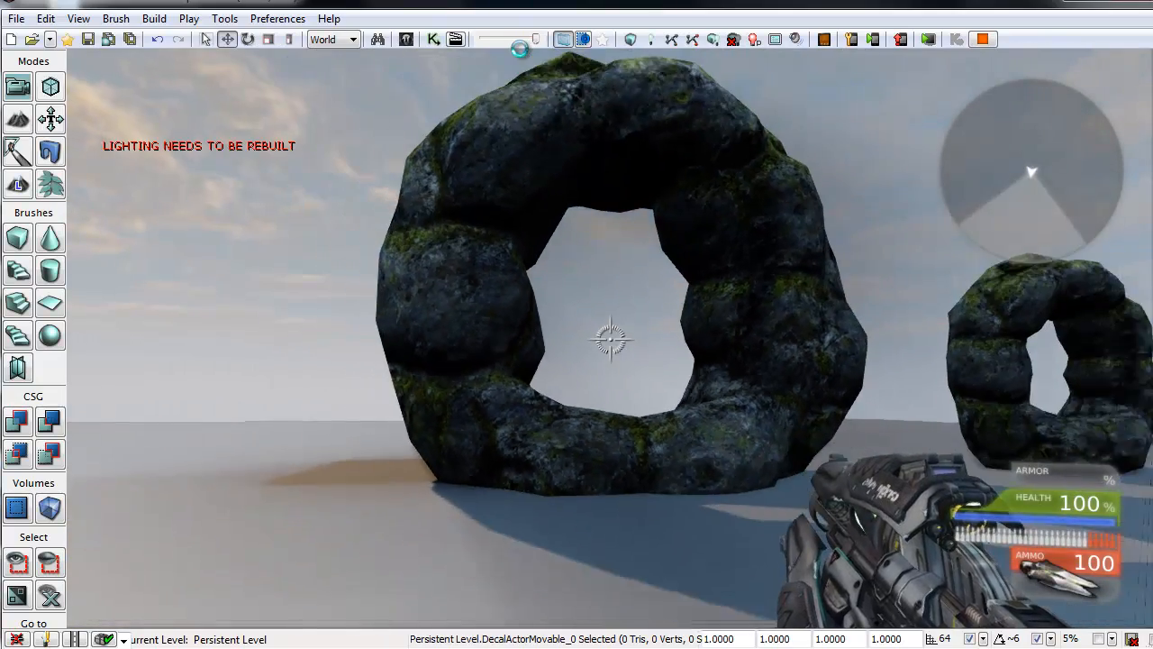
key(s)
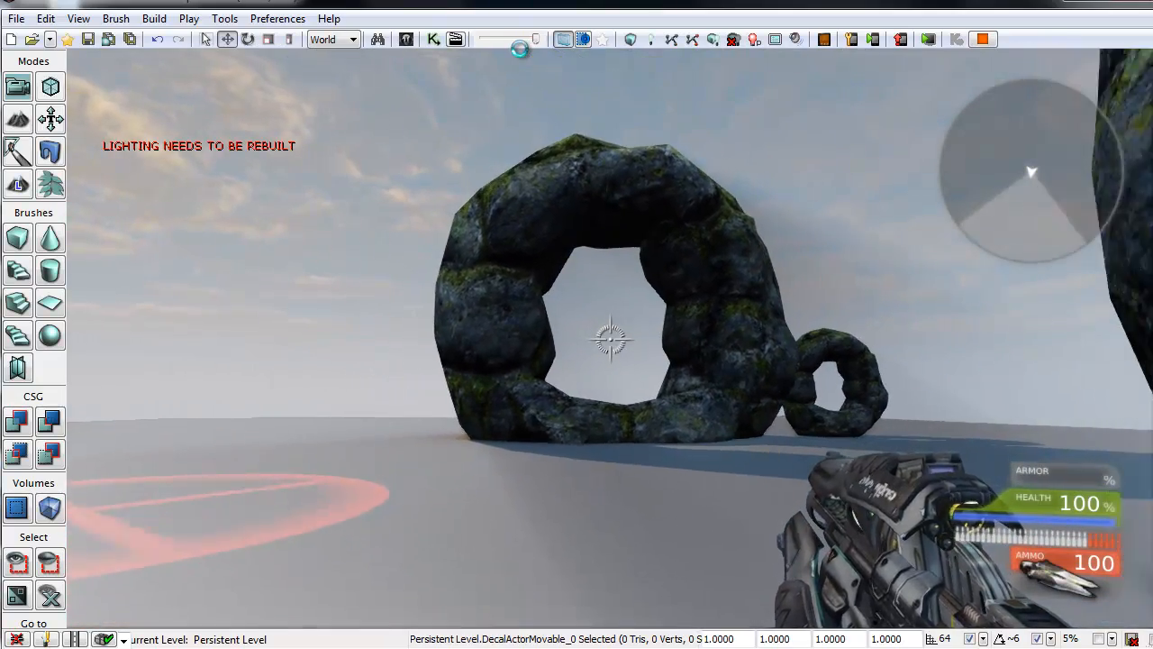
key(w)
key(w)
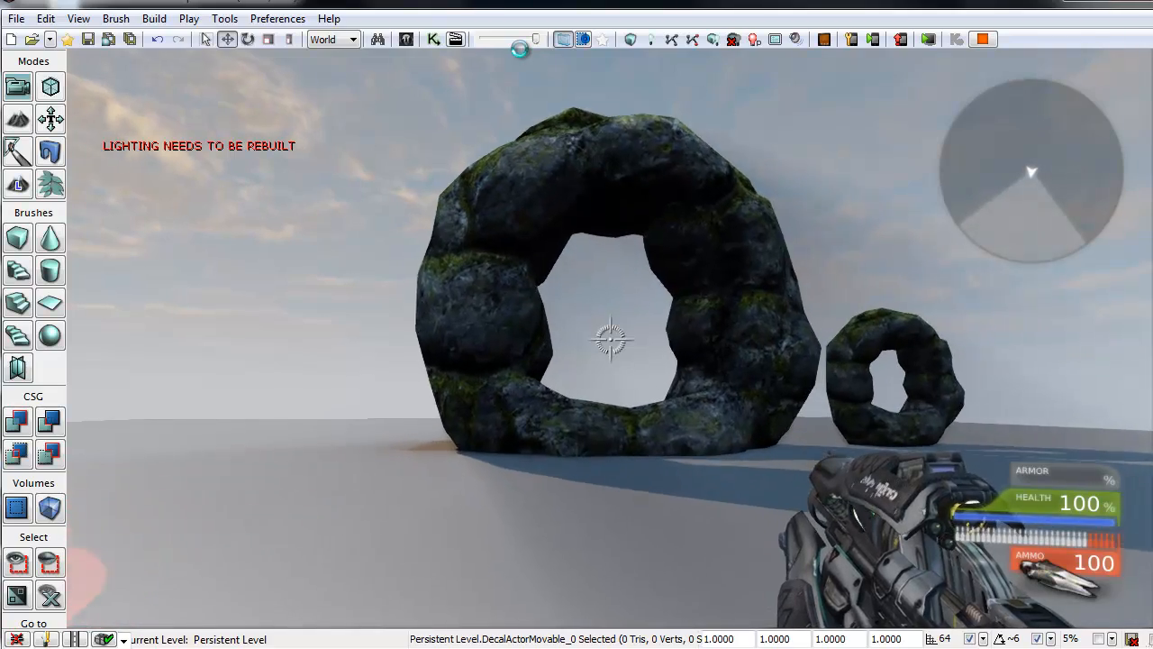
key(w)
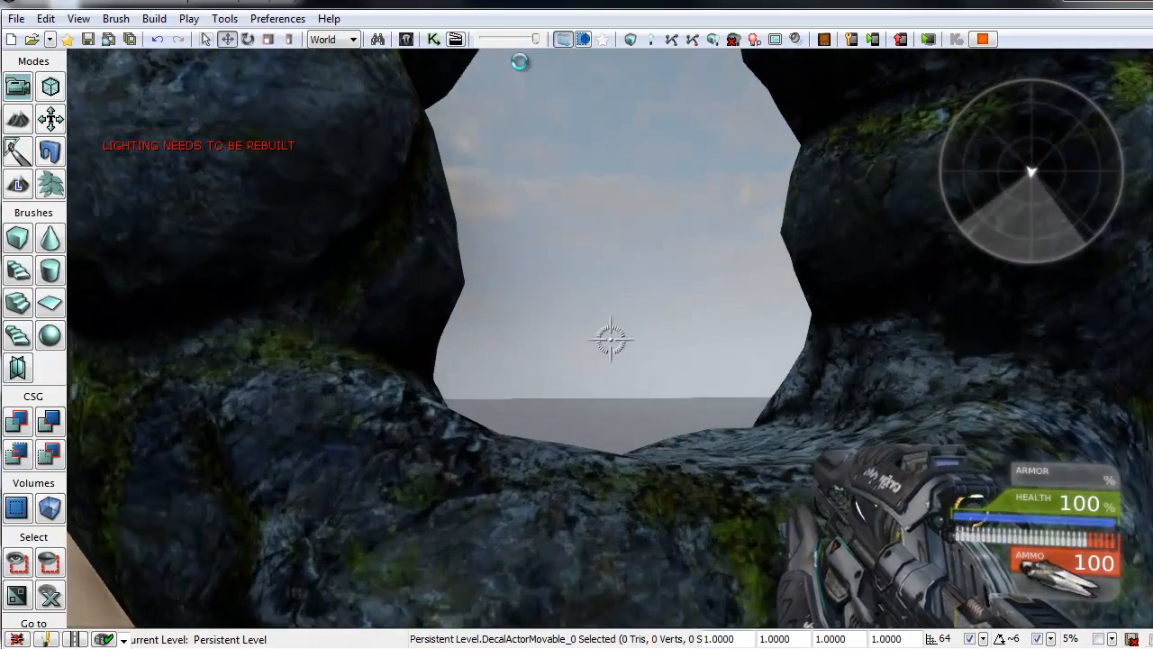
key(s)
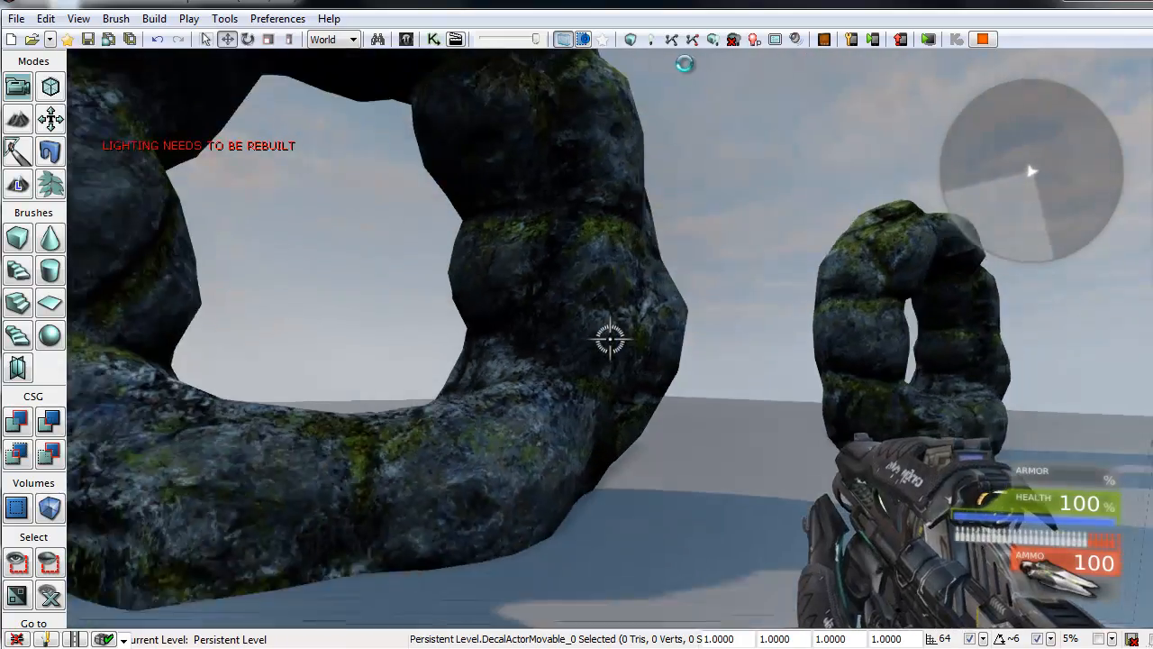
key(s)
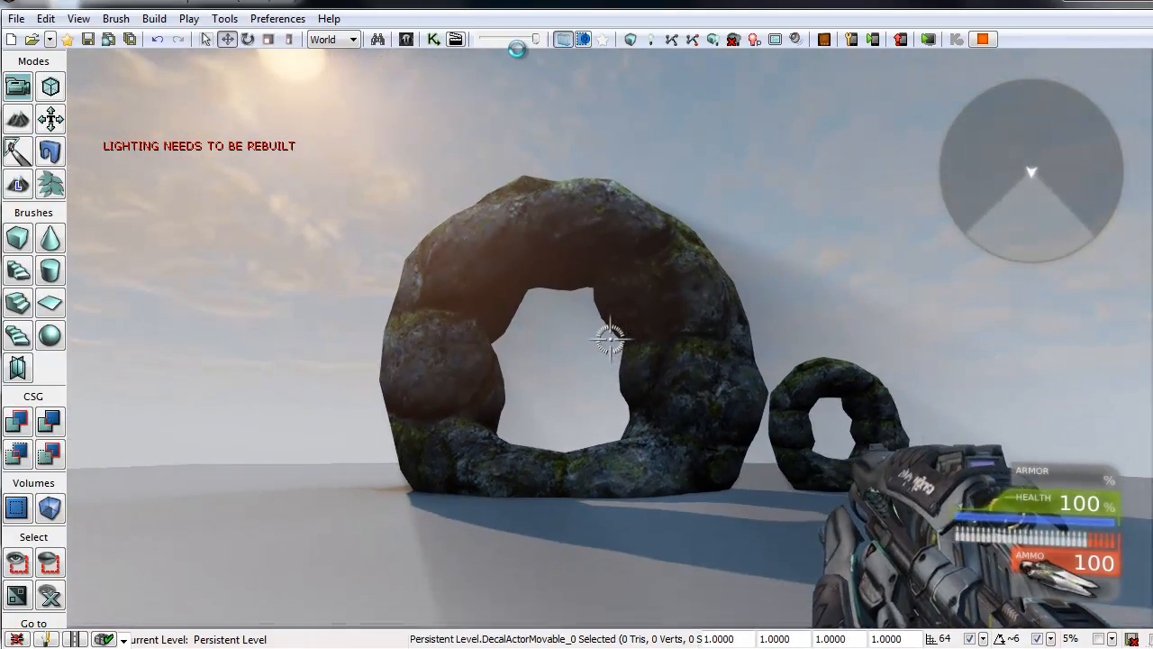
key(w)
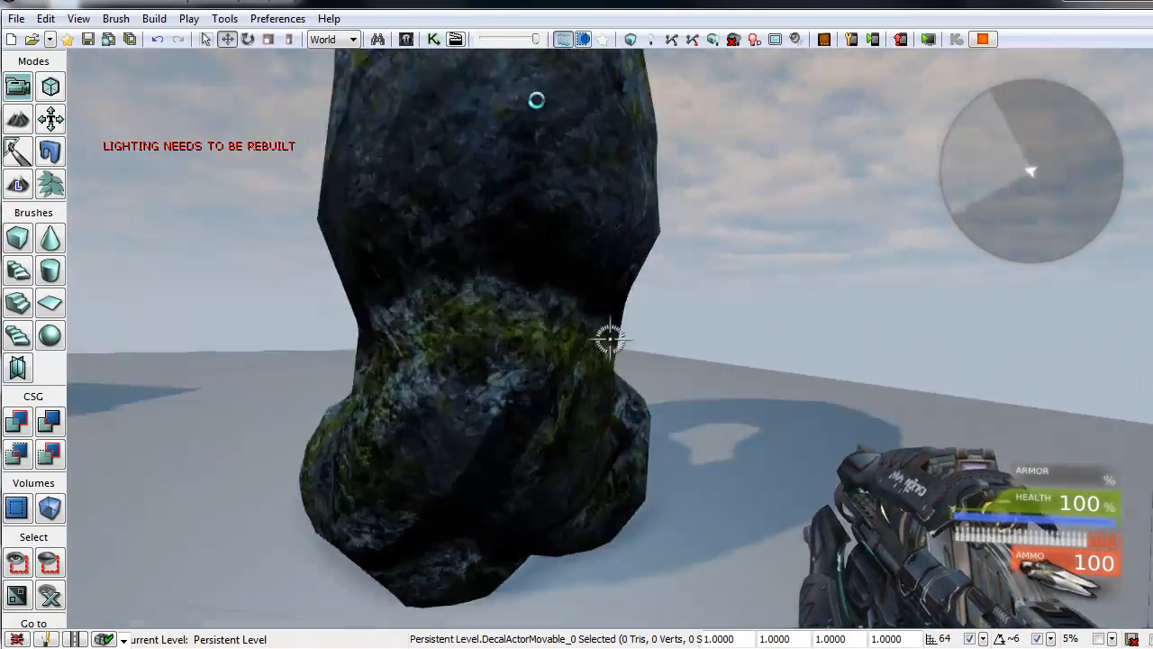
key(d)
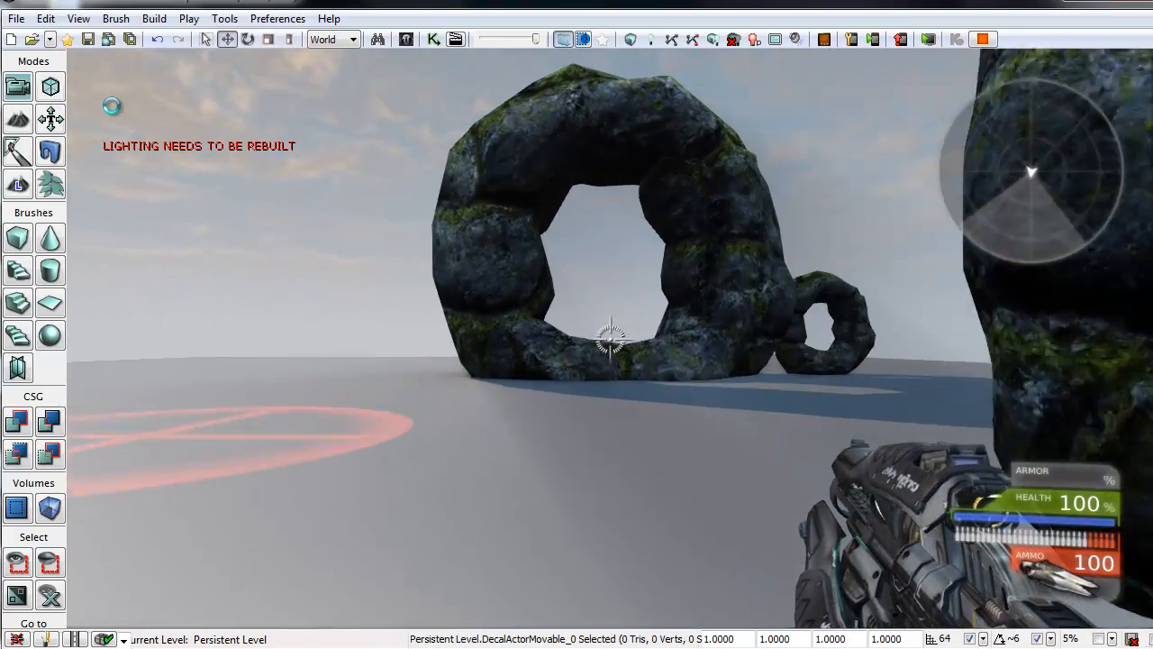
Walk up to the farther stone ring, shoot at it repeatedly, and end the play session
key(w)
key(d)
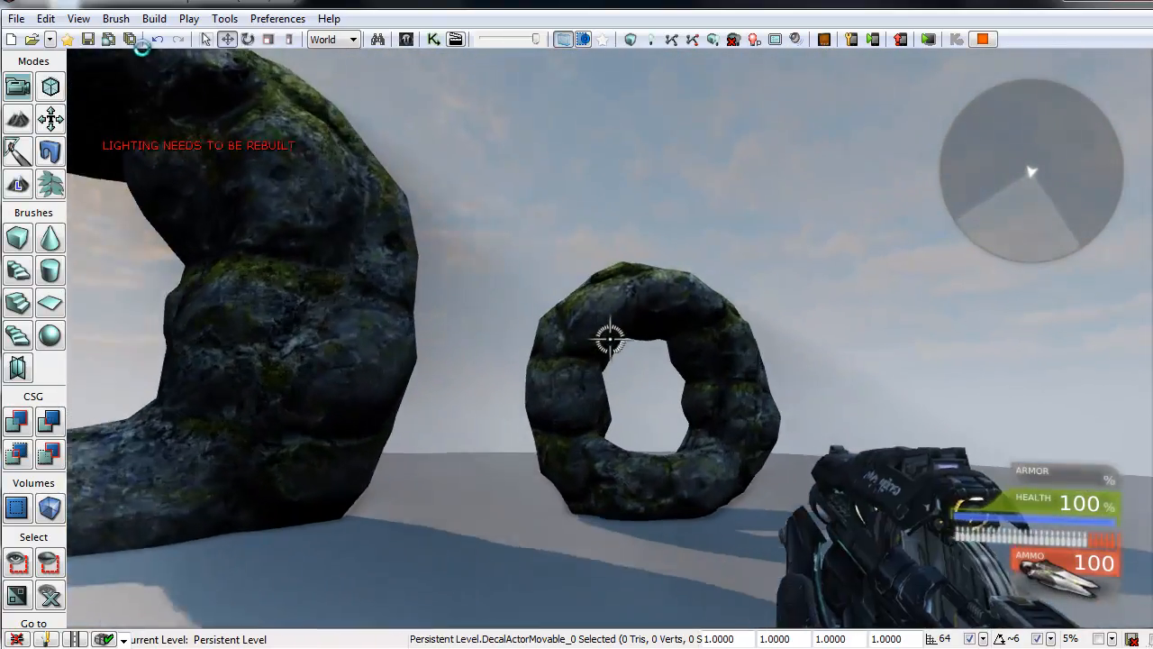
key(w)
click(609, 338)
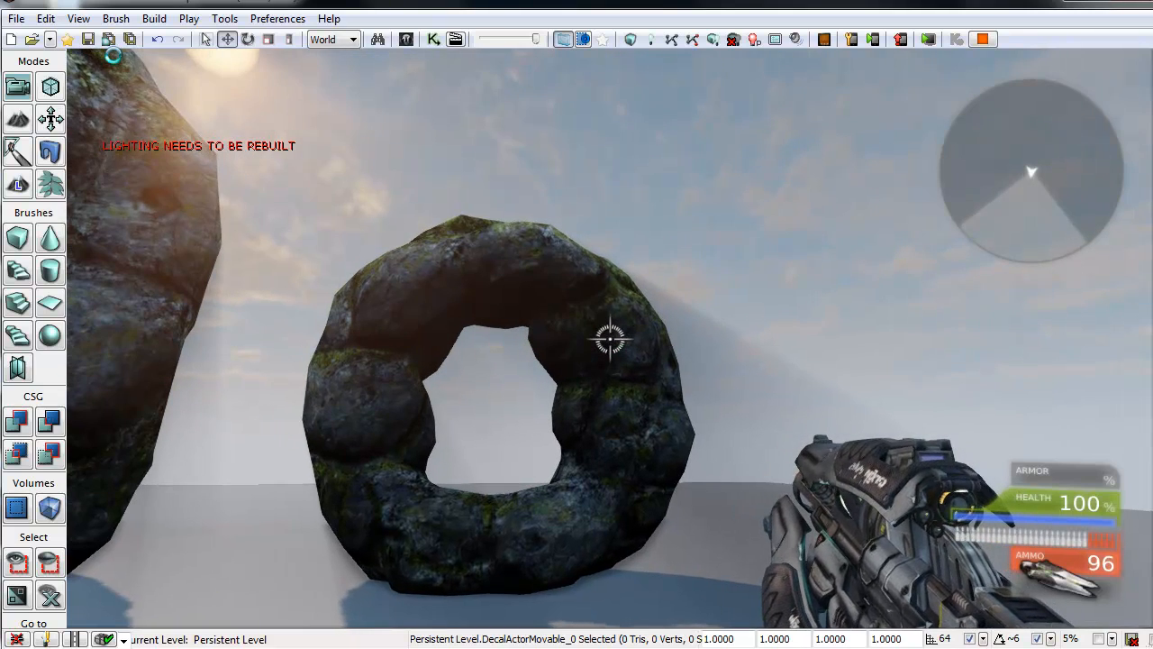
click(609, 338)
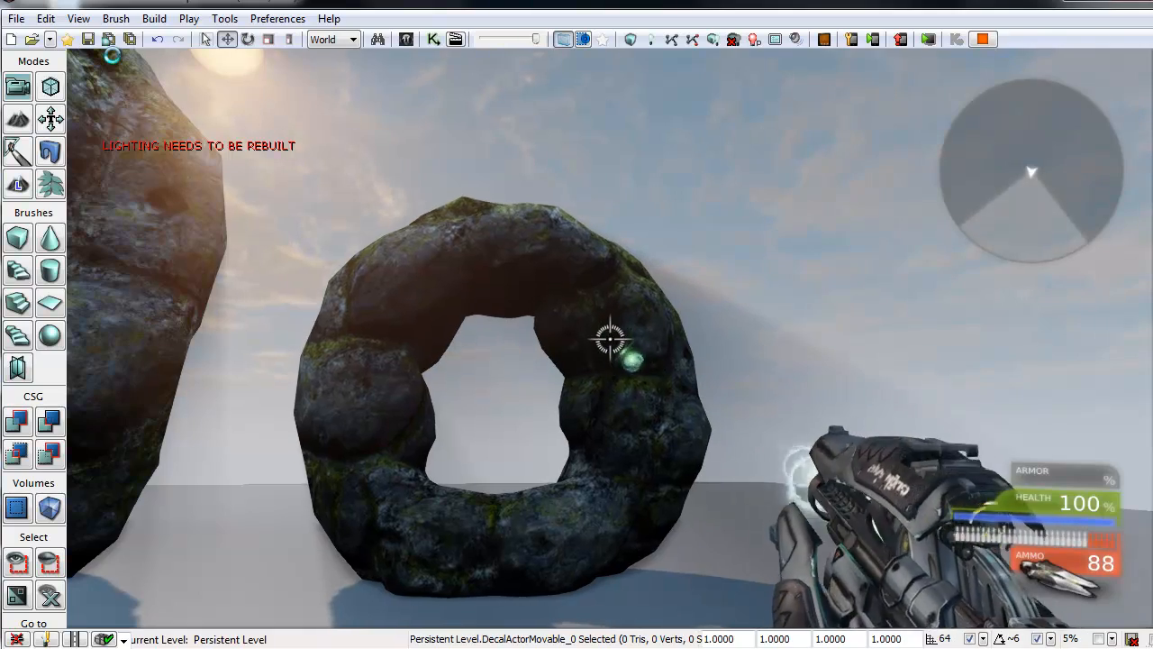
click(609, 338)
click(609, 338)
key(w)
click(609, 337)
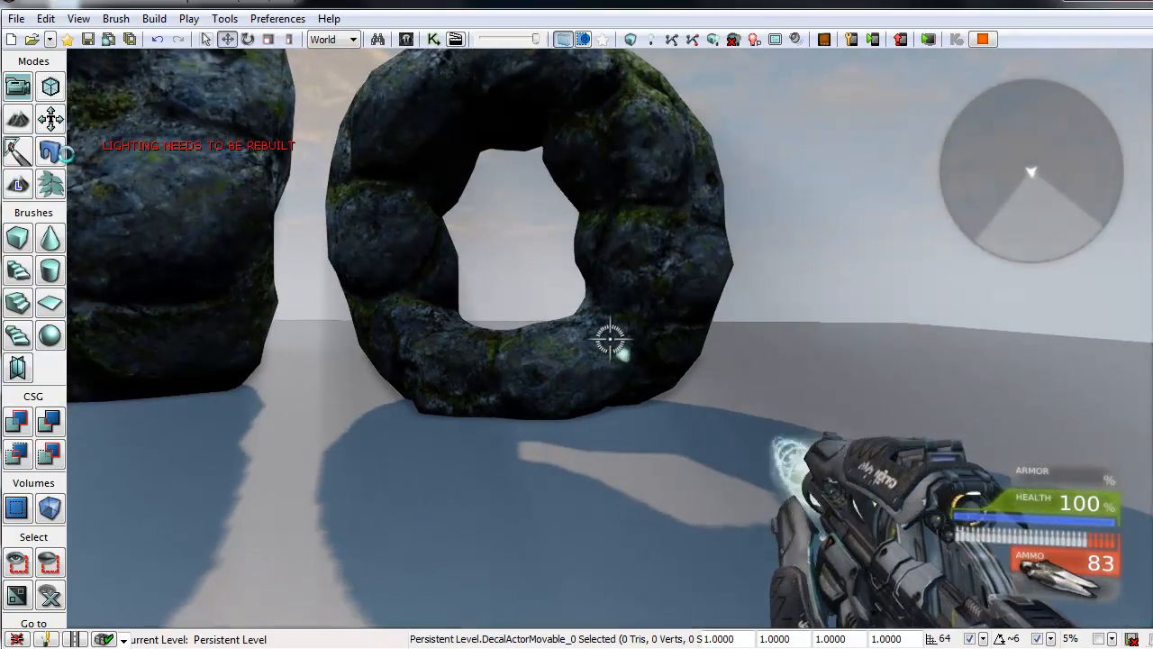
click(609, 338)
click(609, 338)
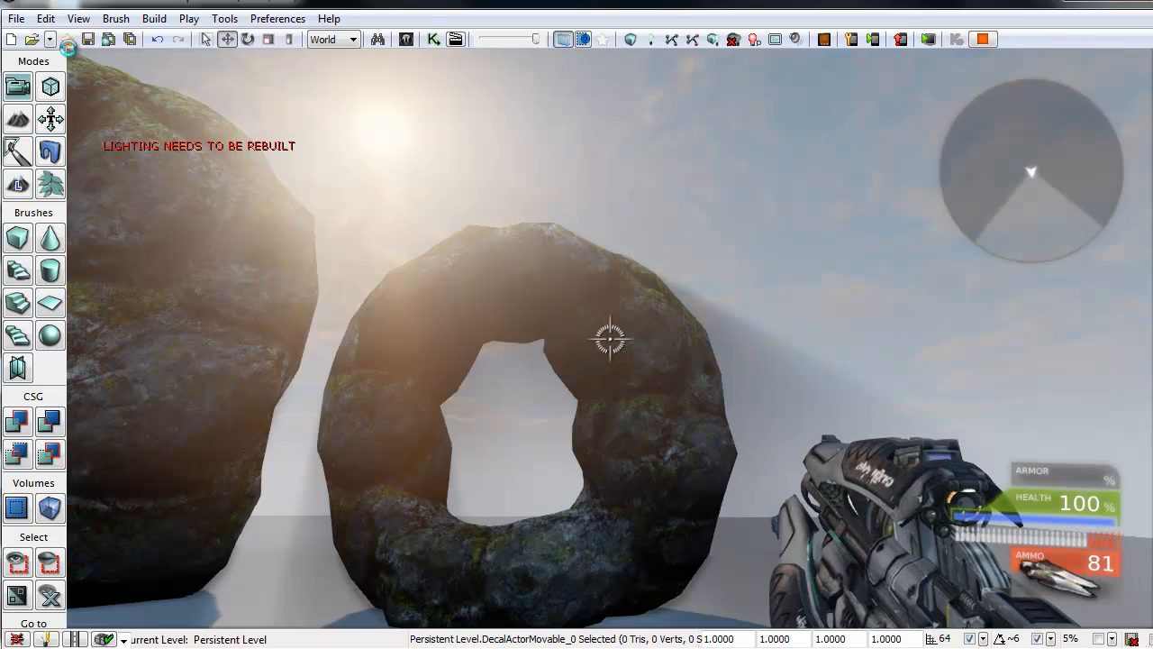
key(Escape)
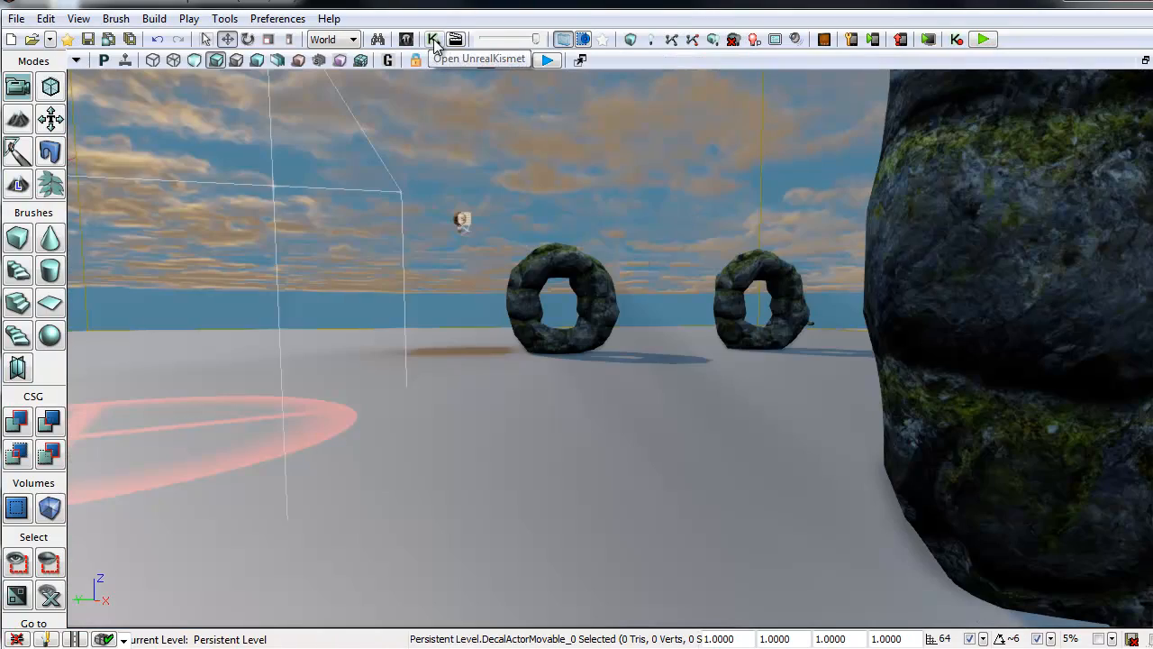
Play the level in the viewport, walk up to the red floor marker by the metal doors, and stop playing
click(541, 60)
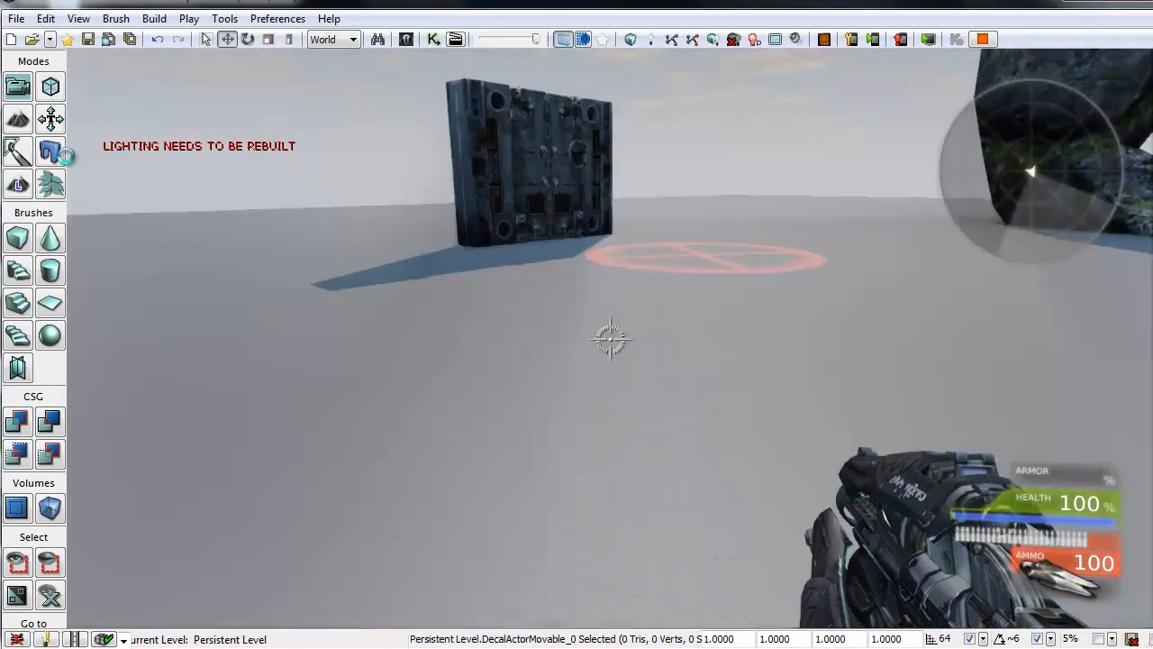
key(w)
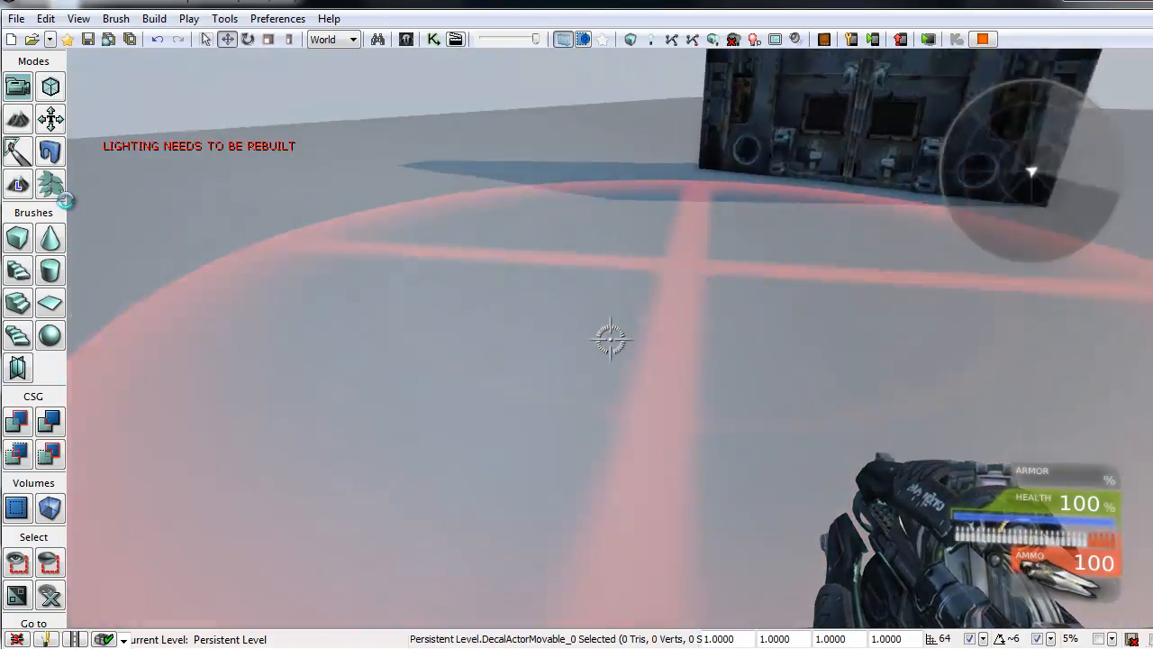
key(s)
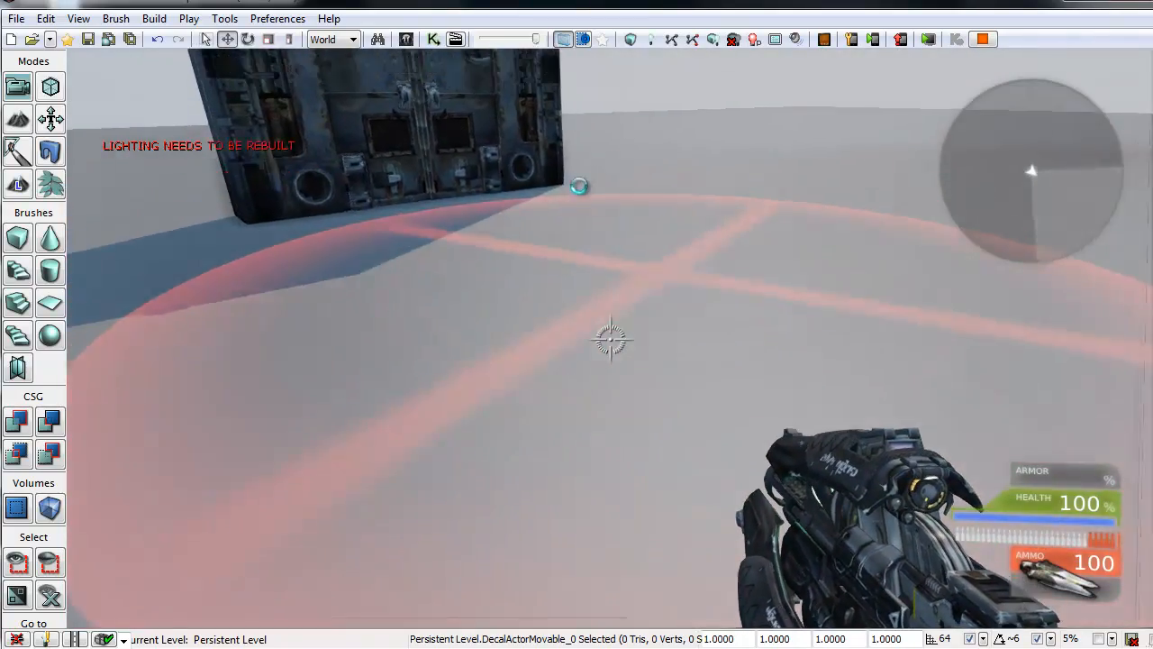
key(Escape)
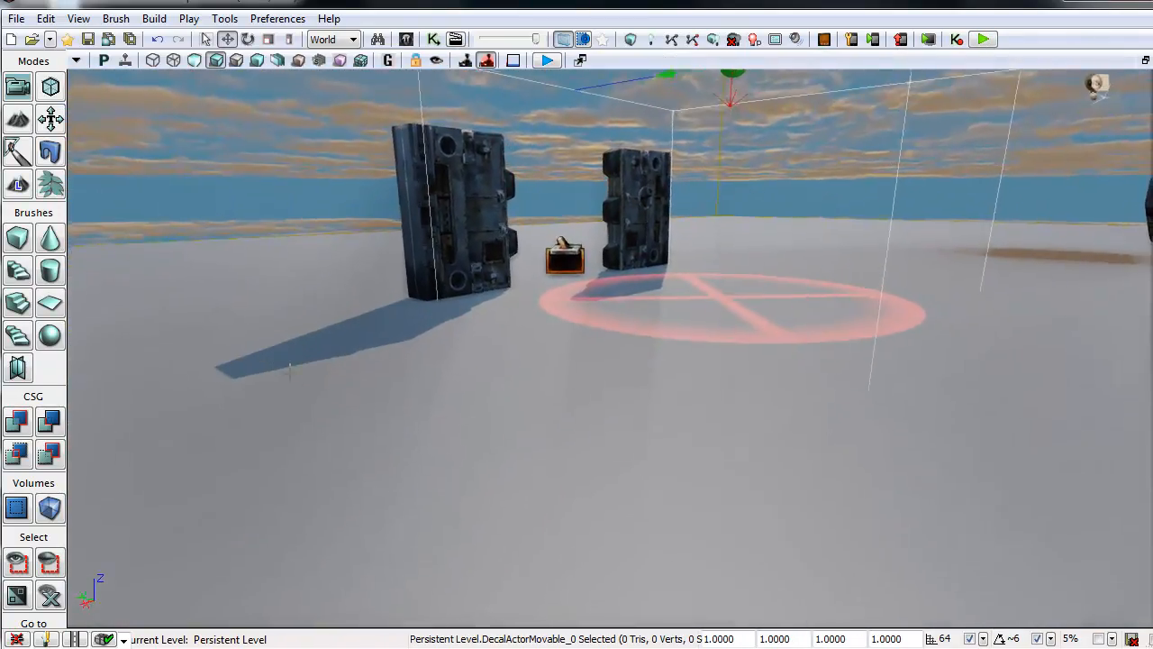
Play-test the level again, approaching the metal doors across the floor marker and examining them from both sides
right_drag(290, 371, 306, 354)
click(547, 61)
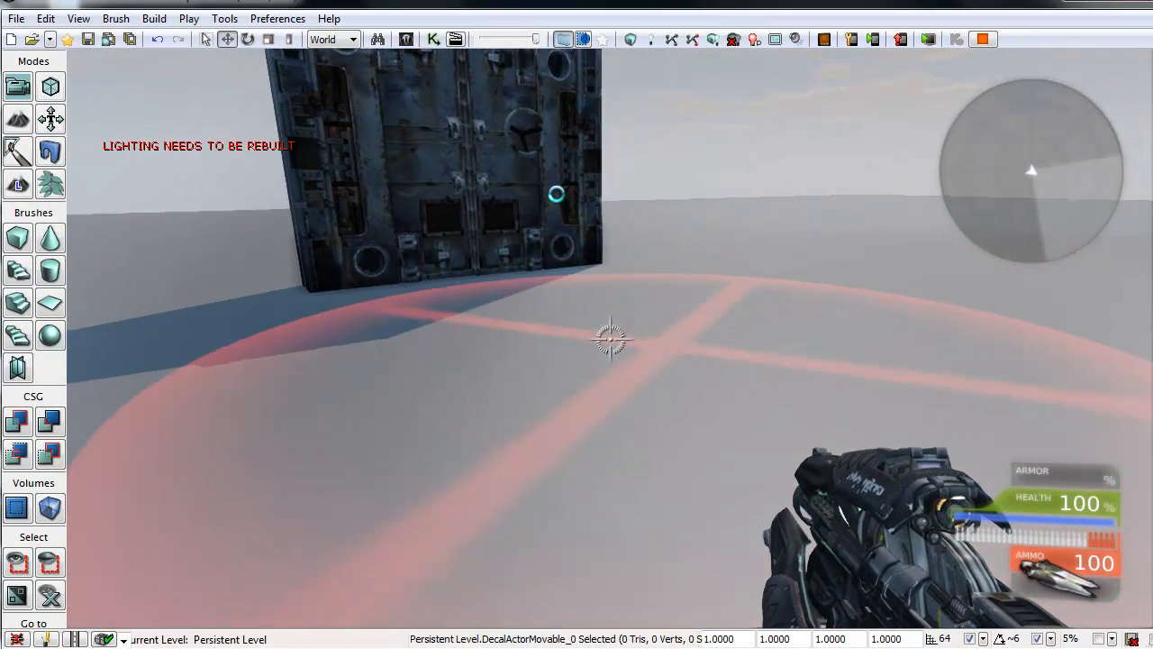
key(Escape)
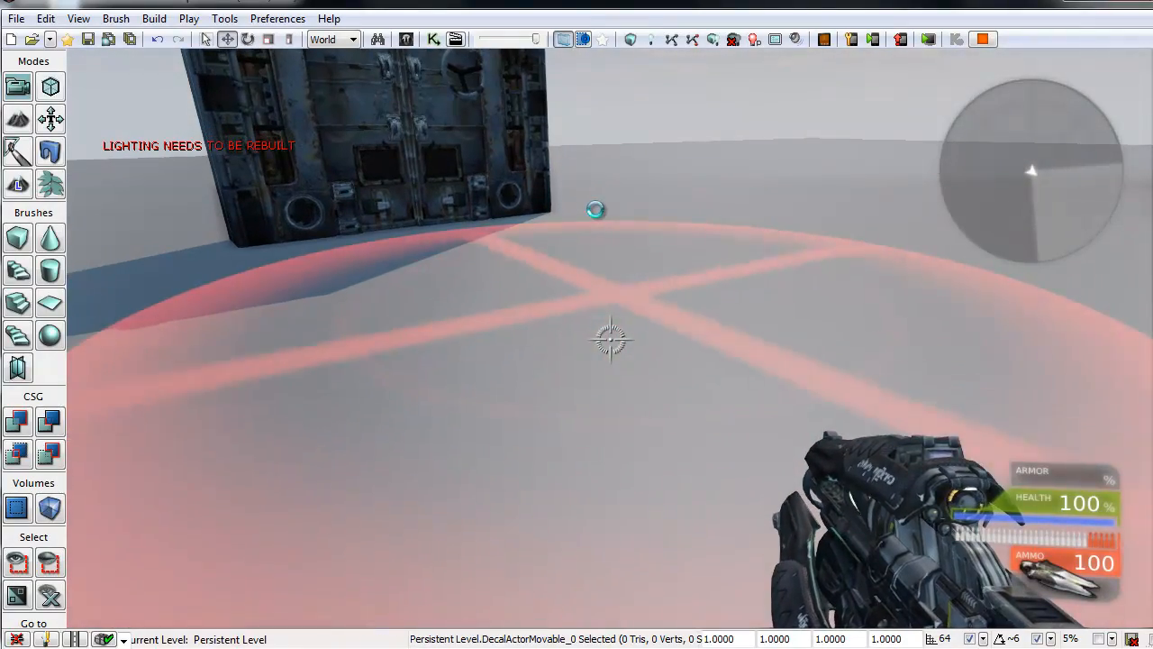
key(w)
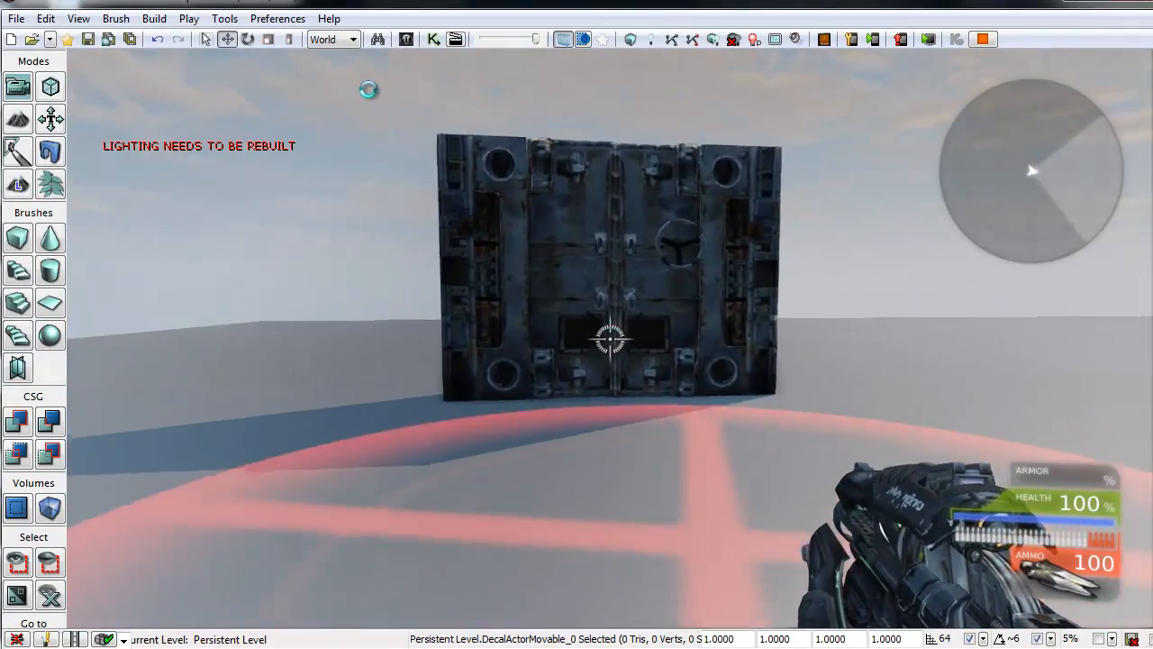
key(s)
key(w)
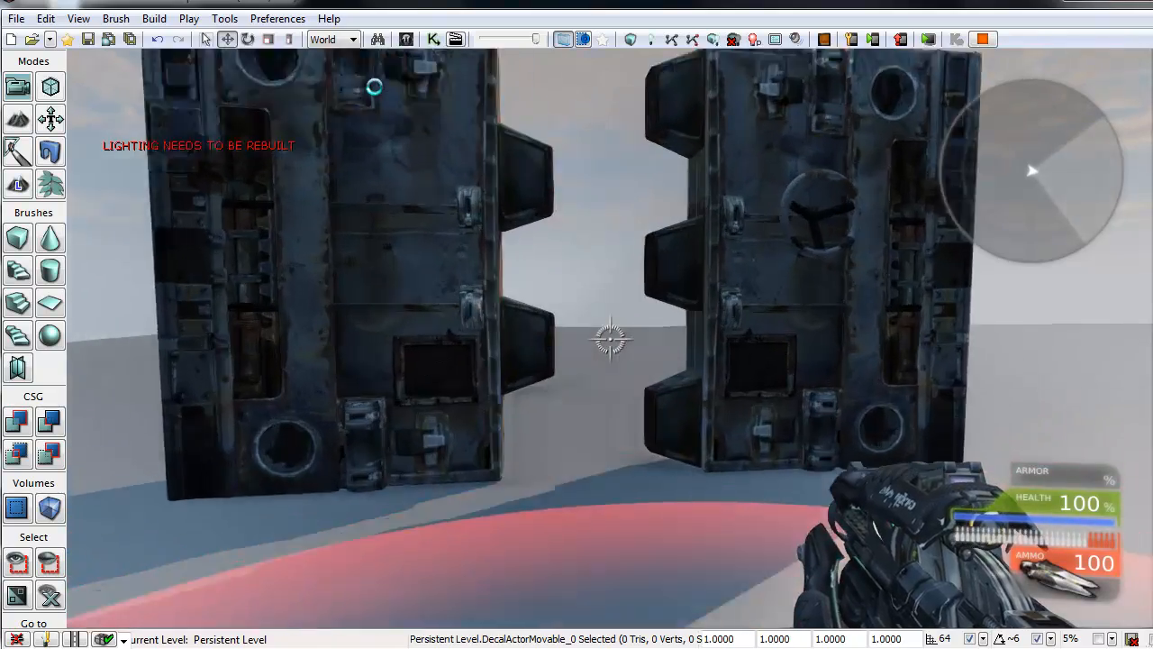
key(s)
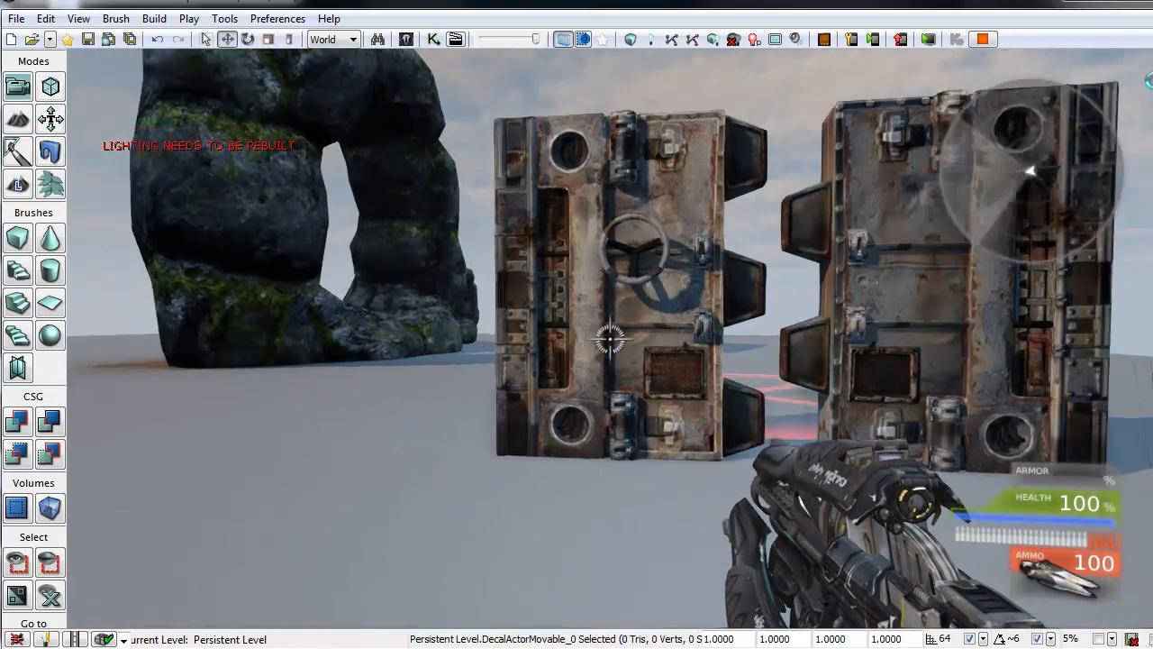
key(w)
key(s)
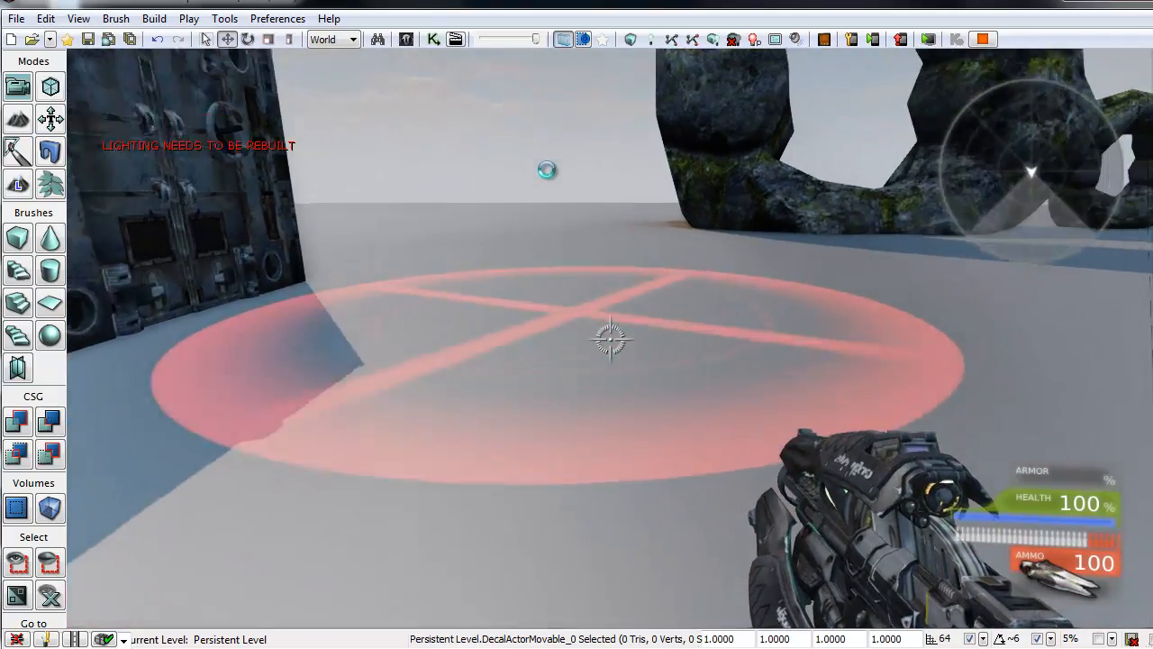
Walk around the red floor marker and examine it from different sides with the doors and rings around it
key(d)
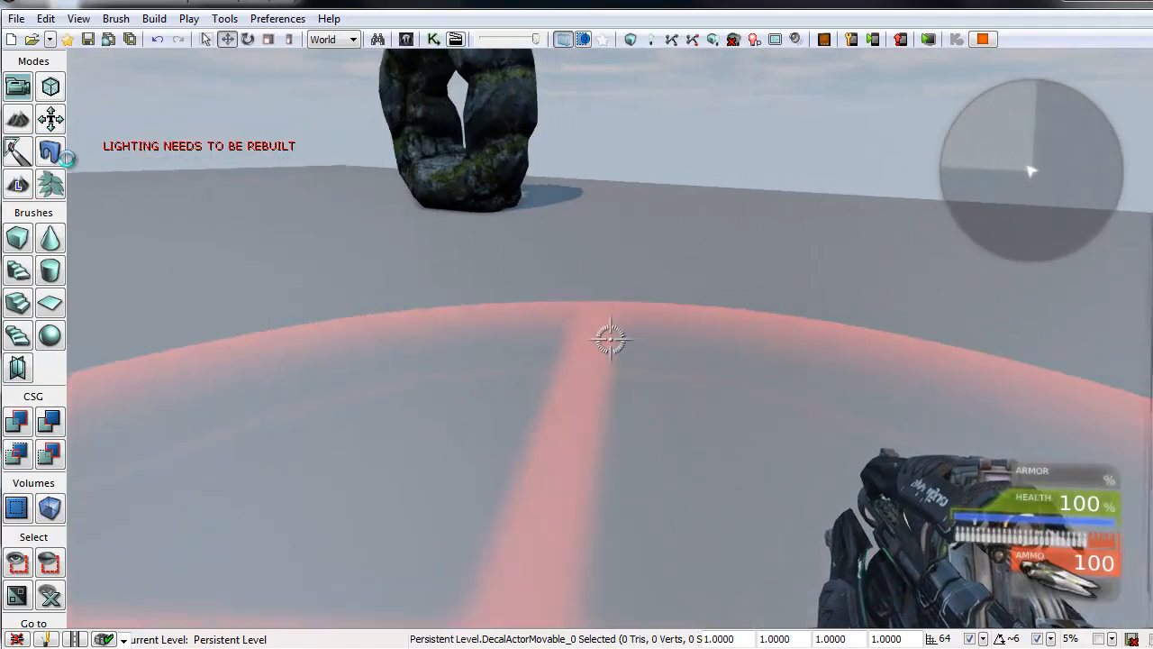
key(s)
key(w)
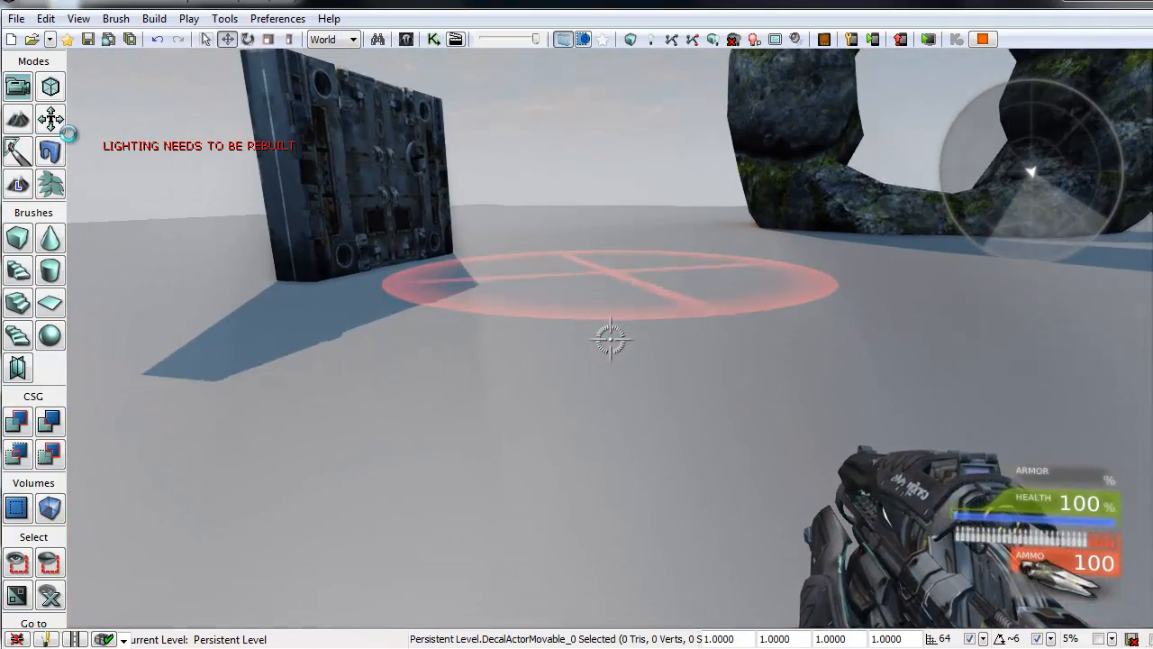
Walk across the red floor marker beside the metal doors and end the play session
key(w)
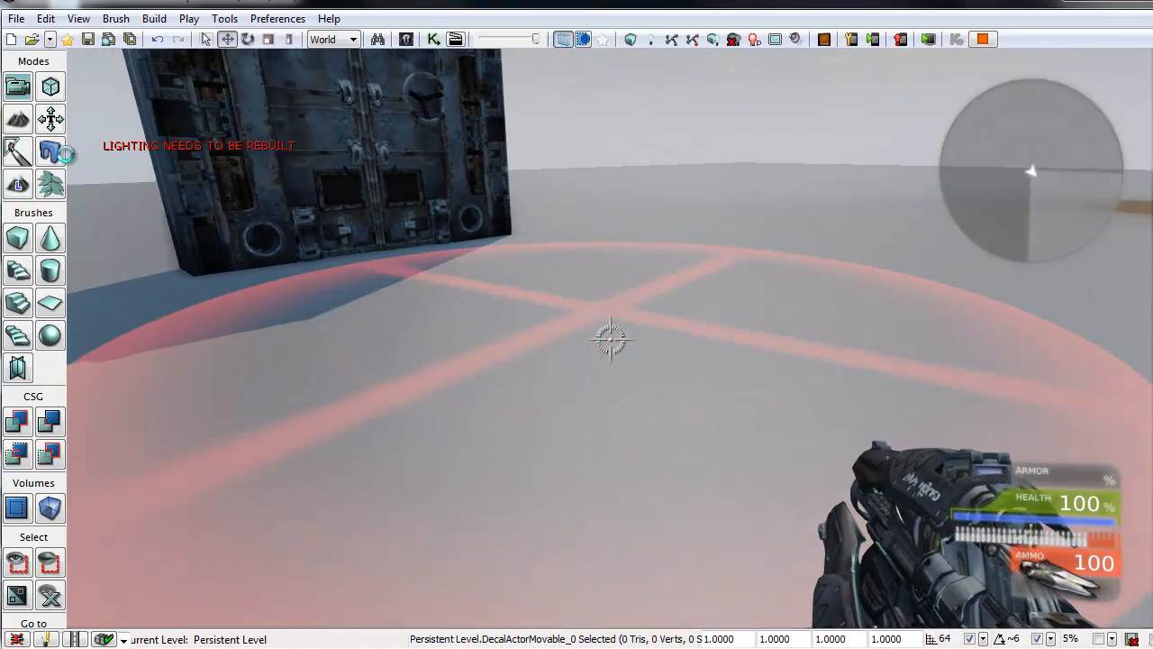
key(w)
key(Escape)
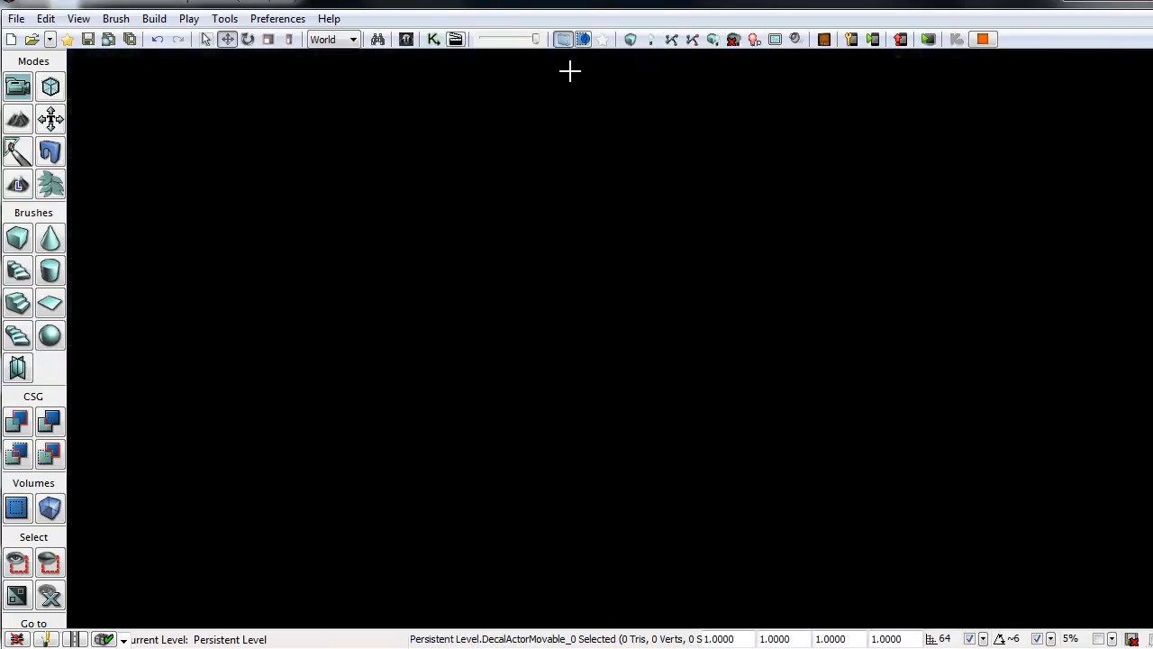
Select the stone ring Shootable_Trigger_2 in the level and open the Kismet main sequence
right_drag(683, 273, 802, 252)
click(645, 328)
drag(645, 328, 595, 402)
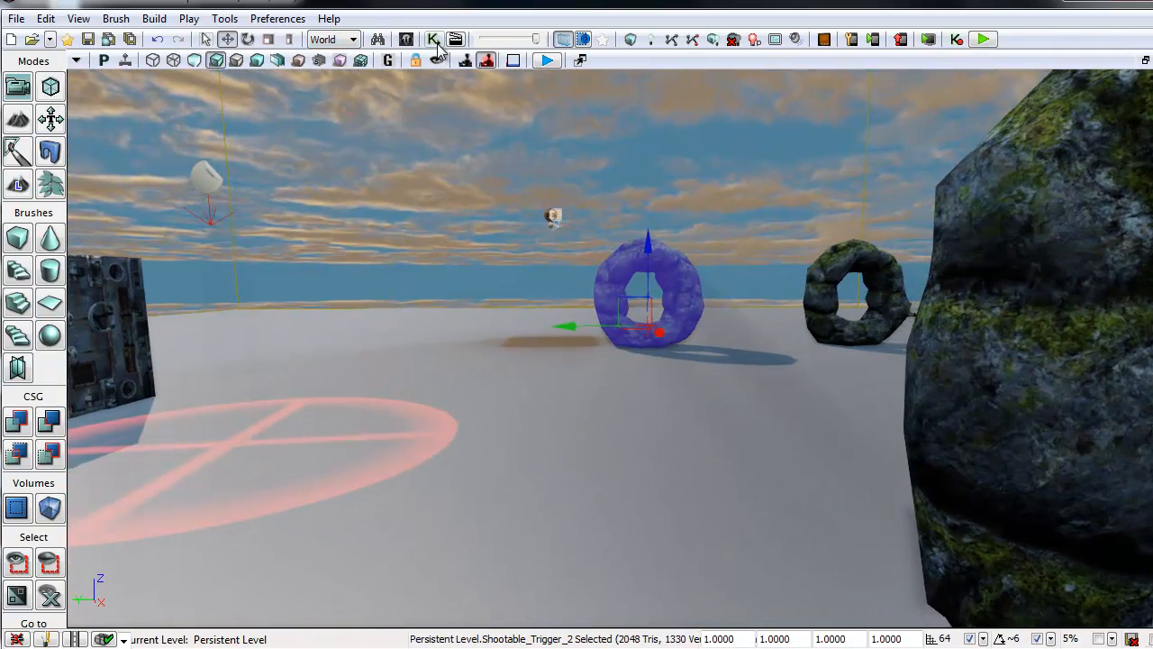
click(436, 41)
drag(636, 230, 221, 332)
scroll(338, 368, up, 3)
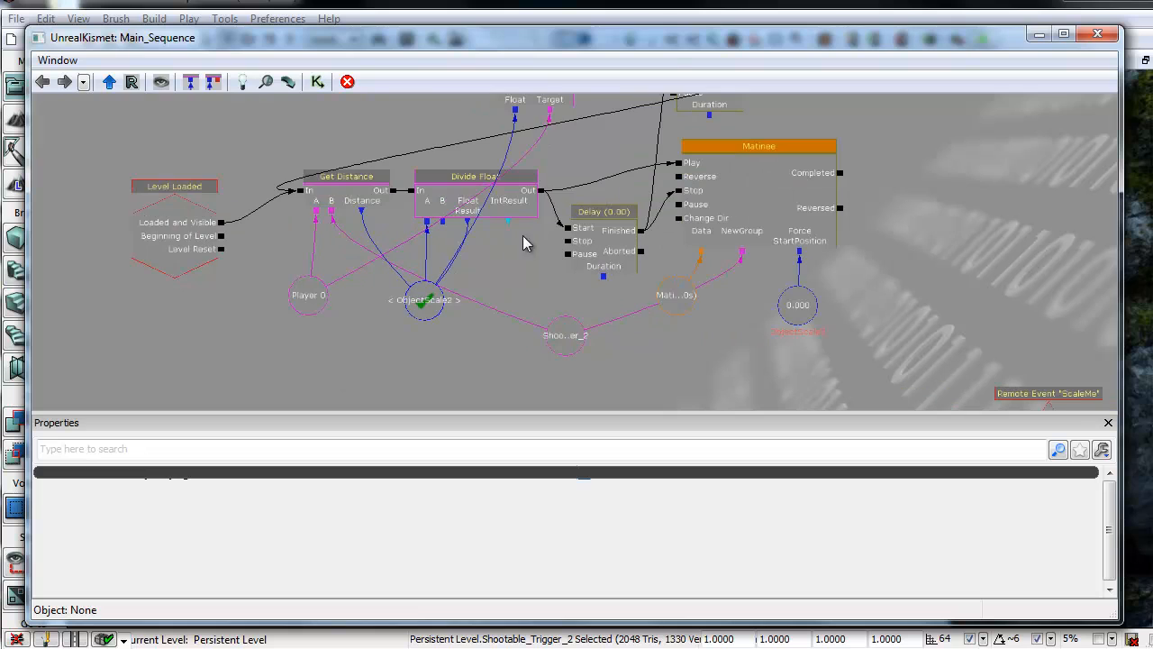
Move the Level Loaded event farther away from the Get Distance action in the sequence graph
drag(567, 164, 605, 190)
click(237, 275)
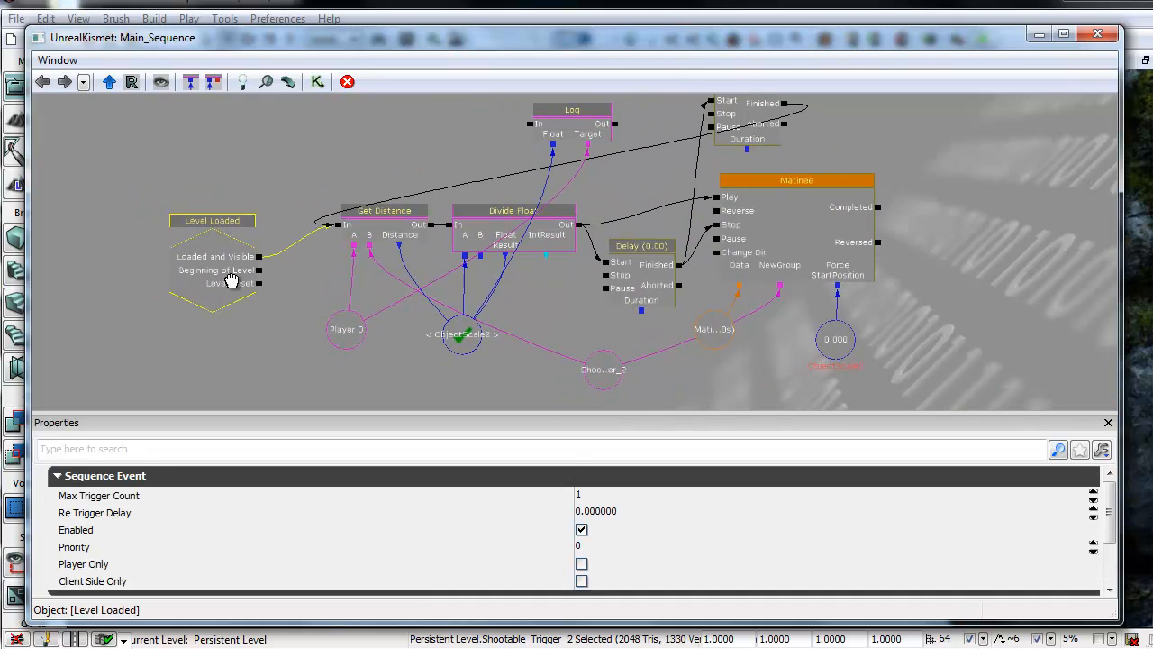
drag(237, 275, 156, 231)
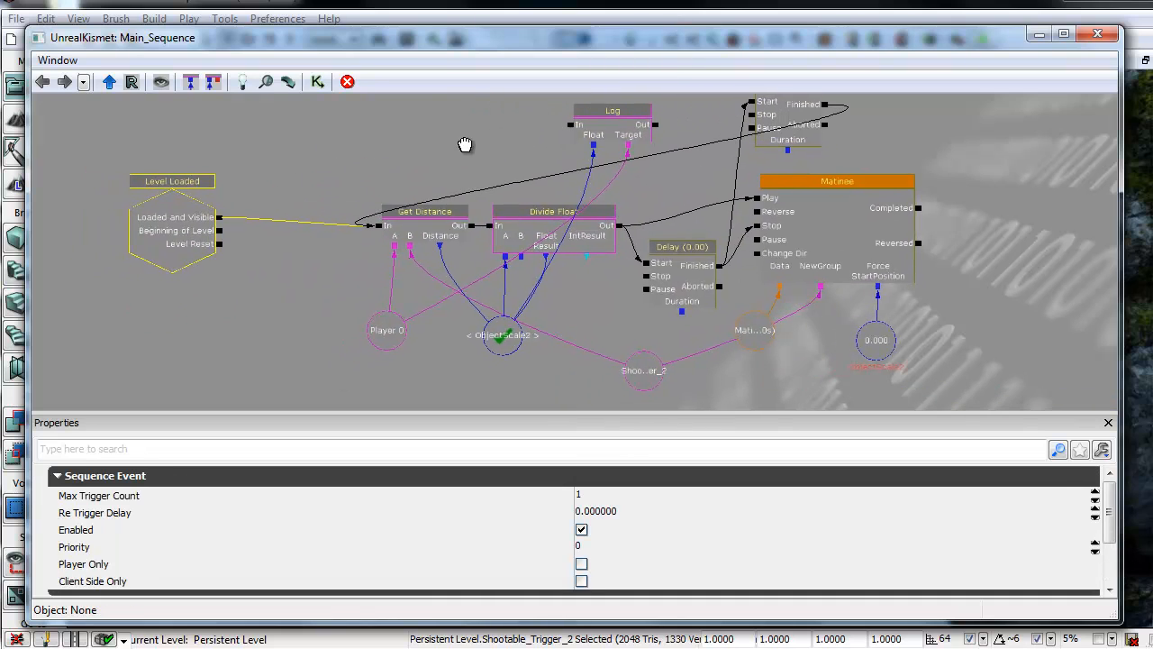
Inspect the Get Distance action and its linked Player and Shootable_Trigger_2 object variables
scroll(423, 339, up, 2)
click(433, 195)
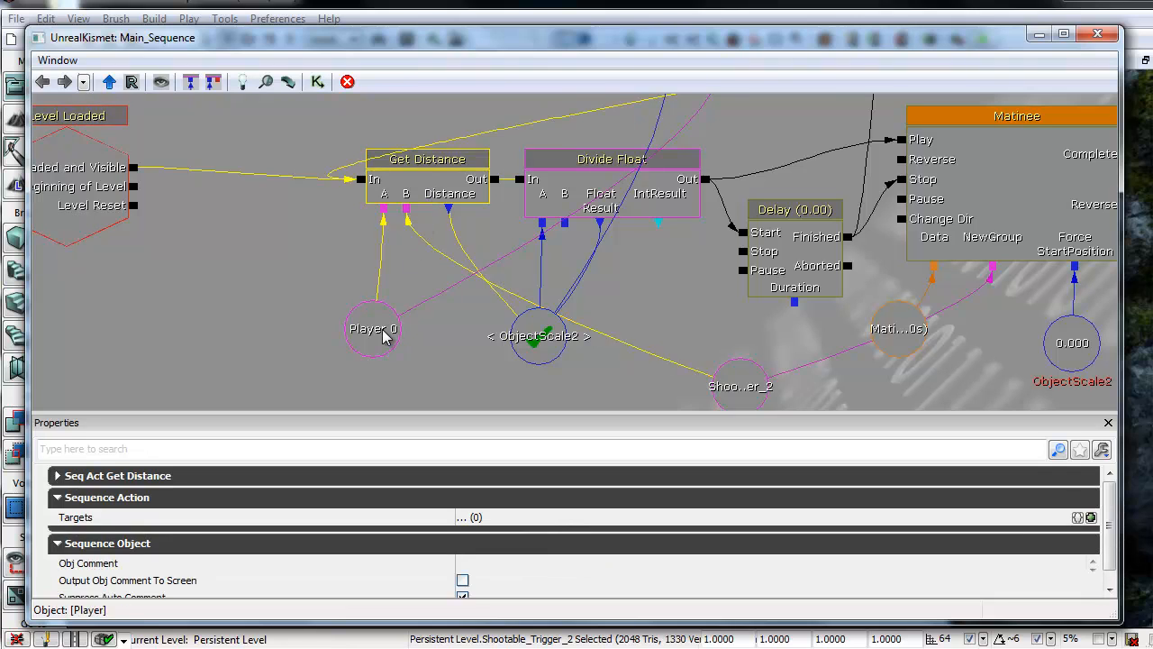
click(383, 335)
click(736, 395)
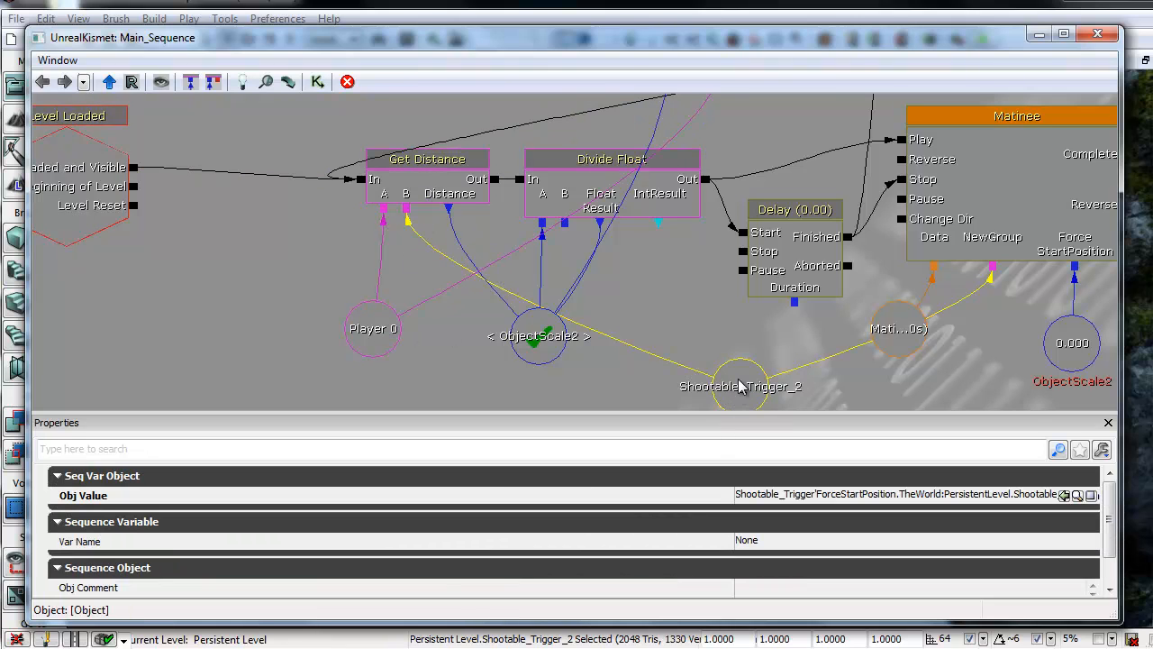
drag(685, 314, 571, 249)
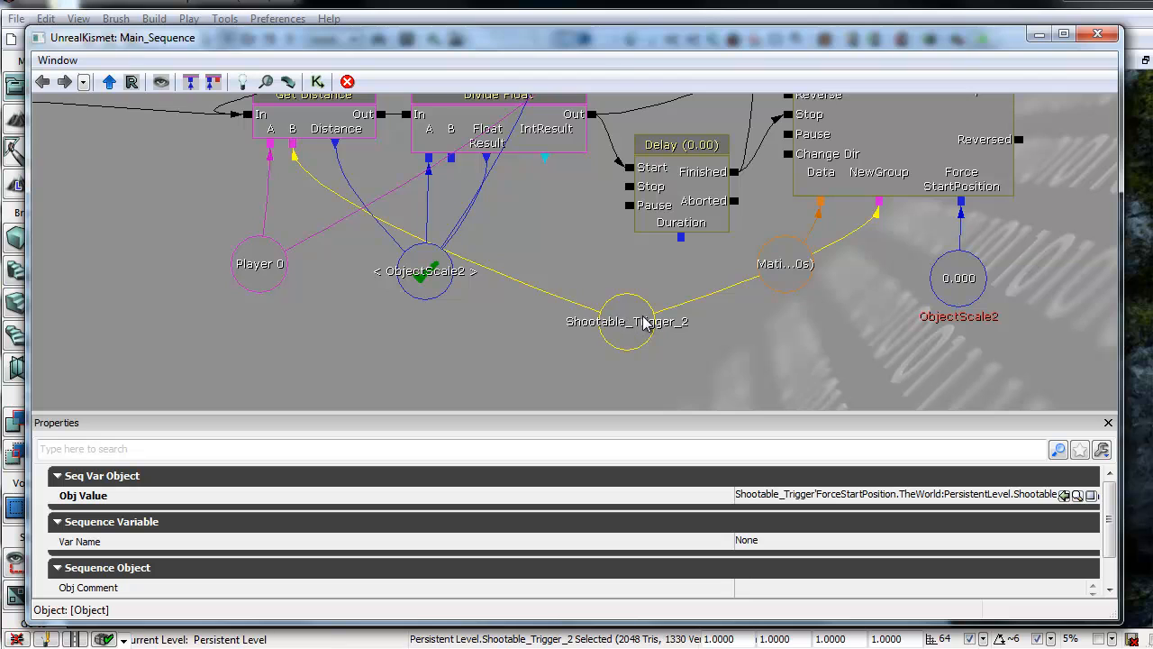
drag(664, 45, 680, 43)
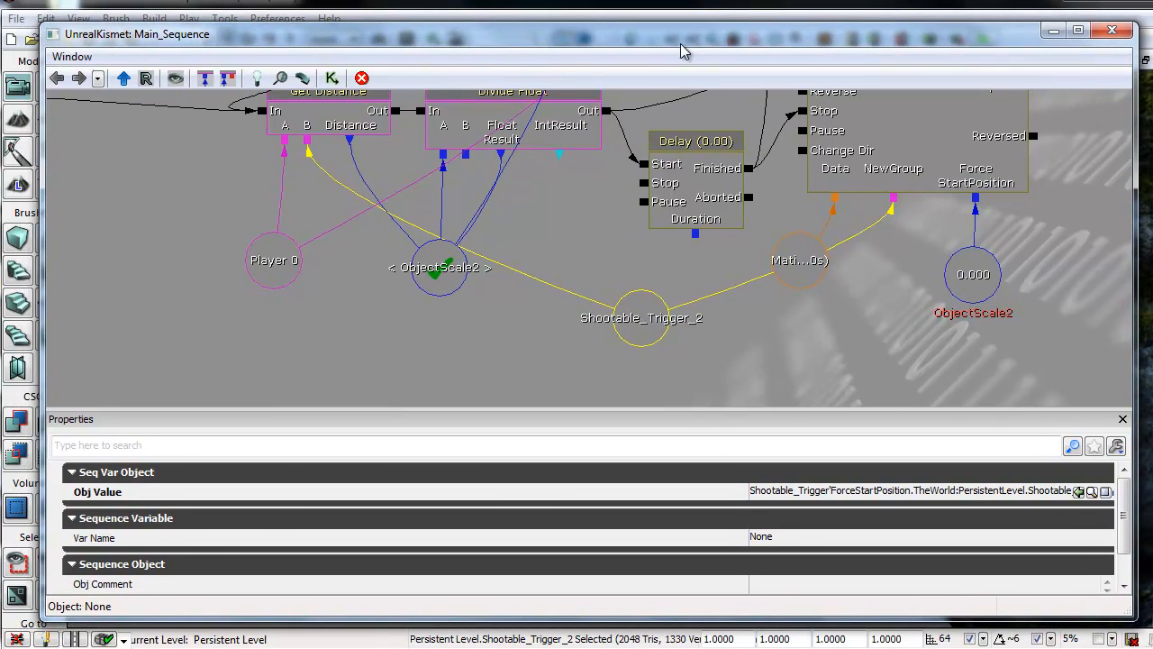
Select the Divide Float action and inspect its Value B property
drag(587, 258, 567, 365)
click(475, 213)
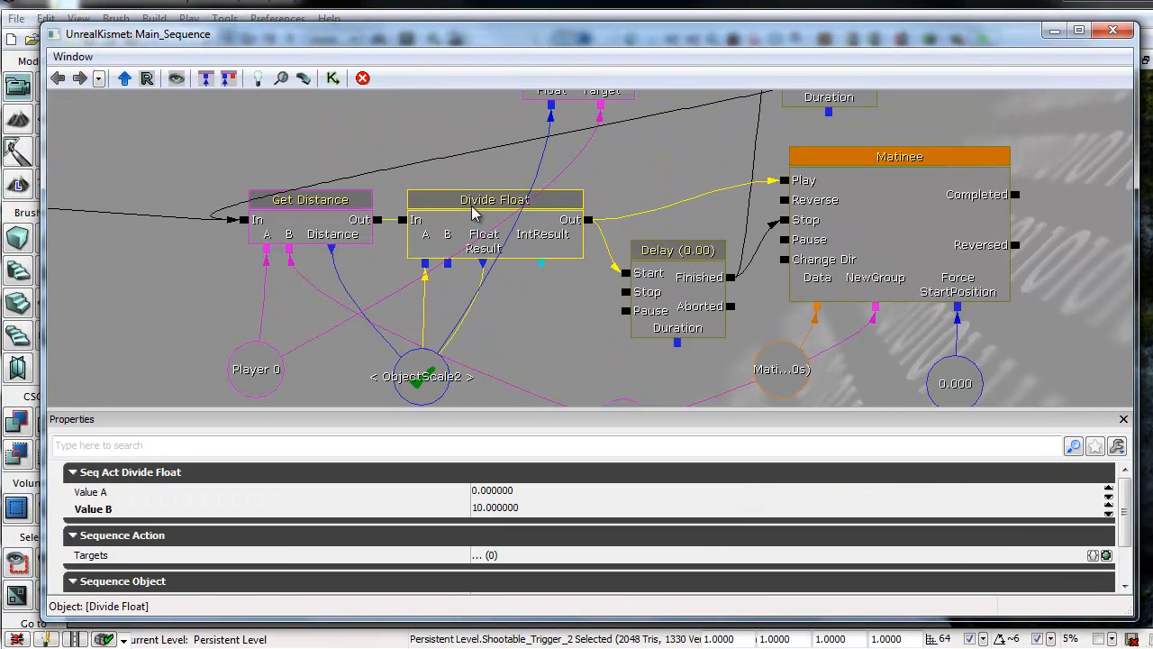
click(490, 509)
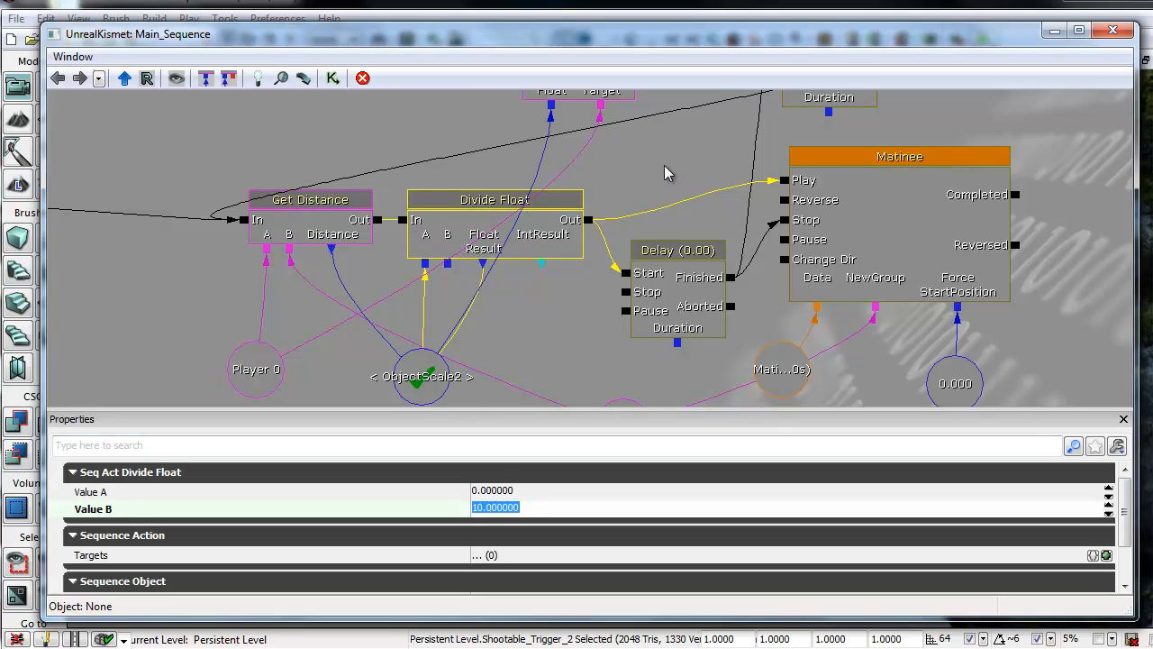
Examine the Matinee action's properties and the links from Divide Float and the Delay
drag(665, 168, 422, 213)
click(634, 327)
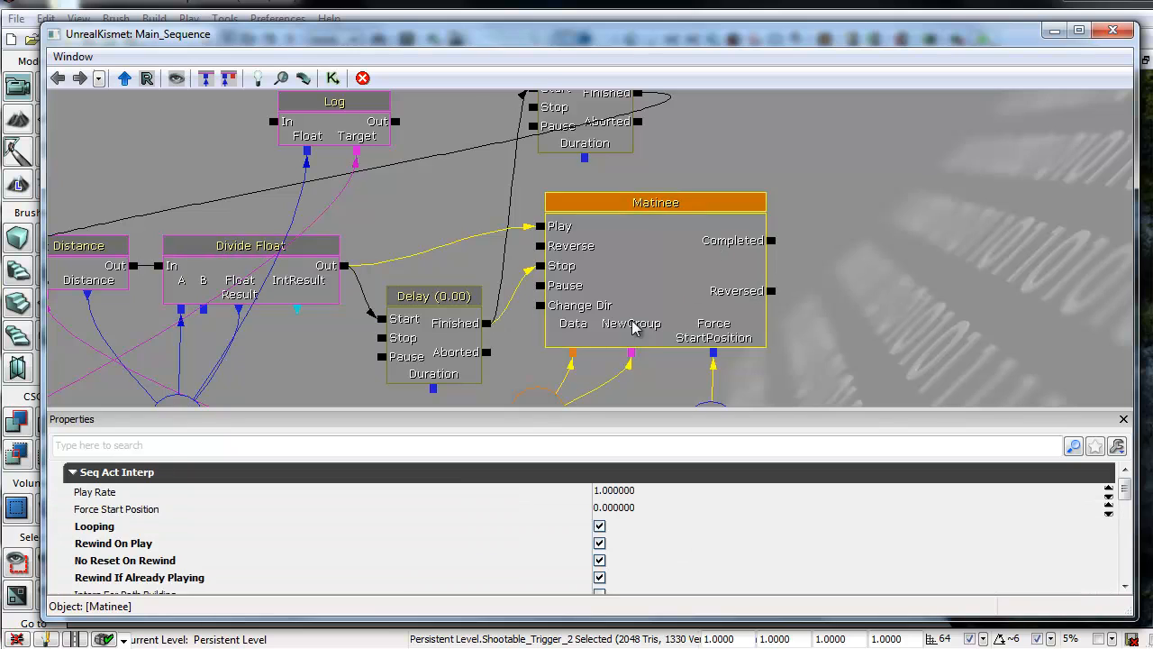
drag(366, 257, 361, 181)
click(453, 206)
click(680, 179)
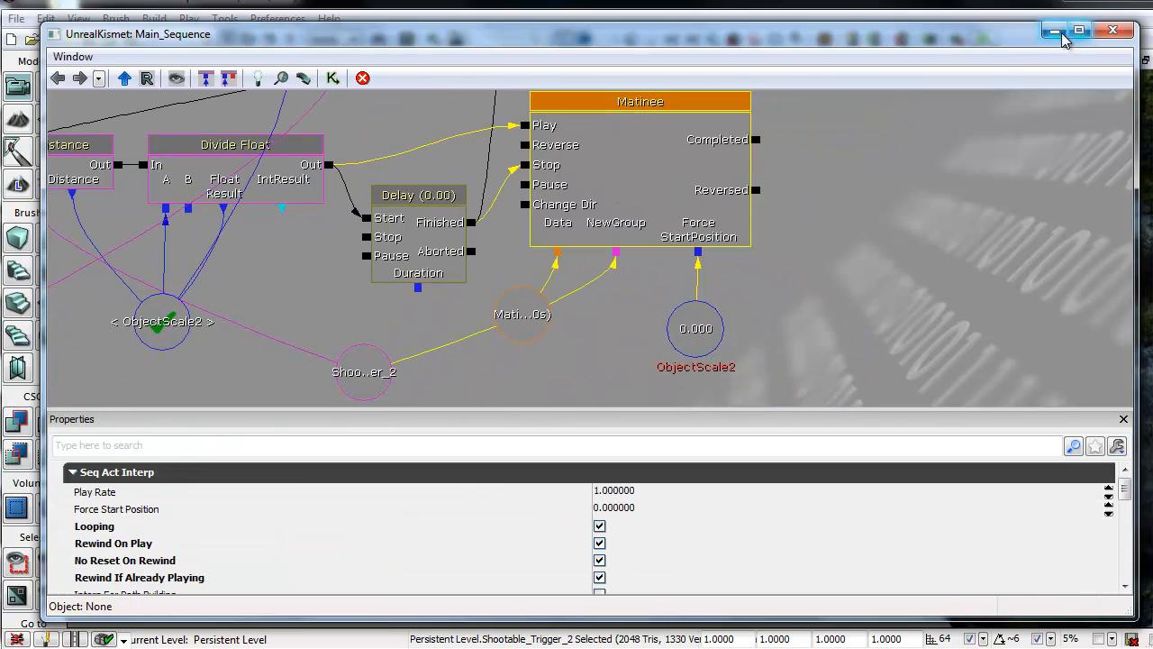
Open the ring's Matinee and examine both keys of the DrawScale curve
double_click(721, 187)
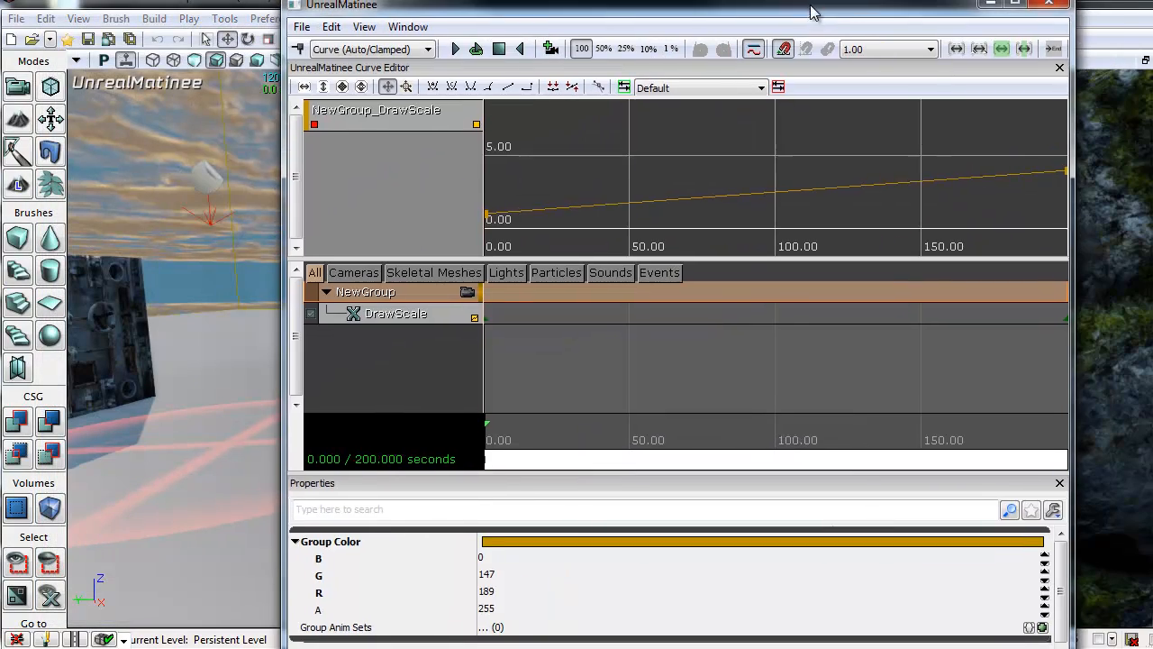
drag(810, 11, 808, 10)
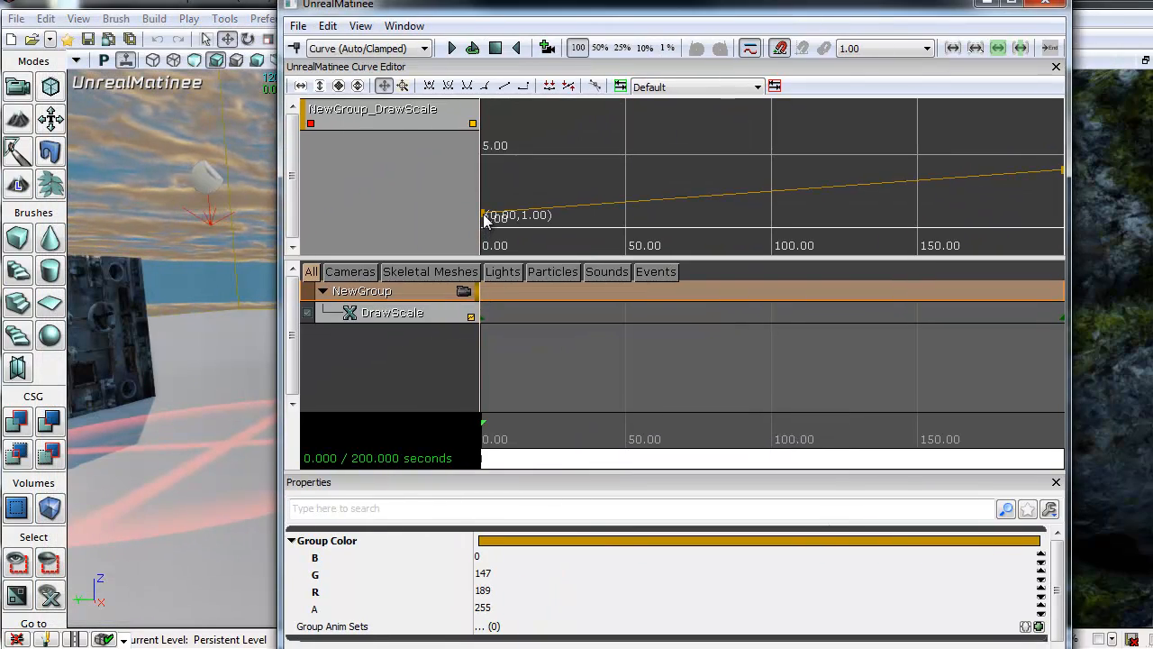
drag(571, 172, 618, 168)
scroll(618, 168, down, 4)
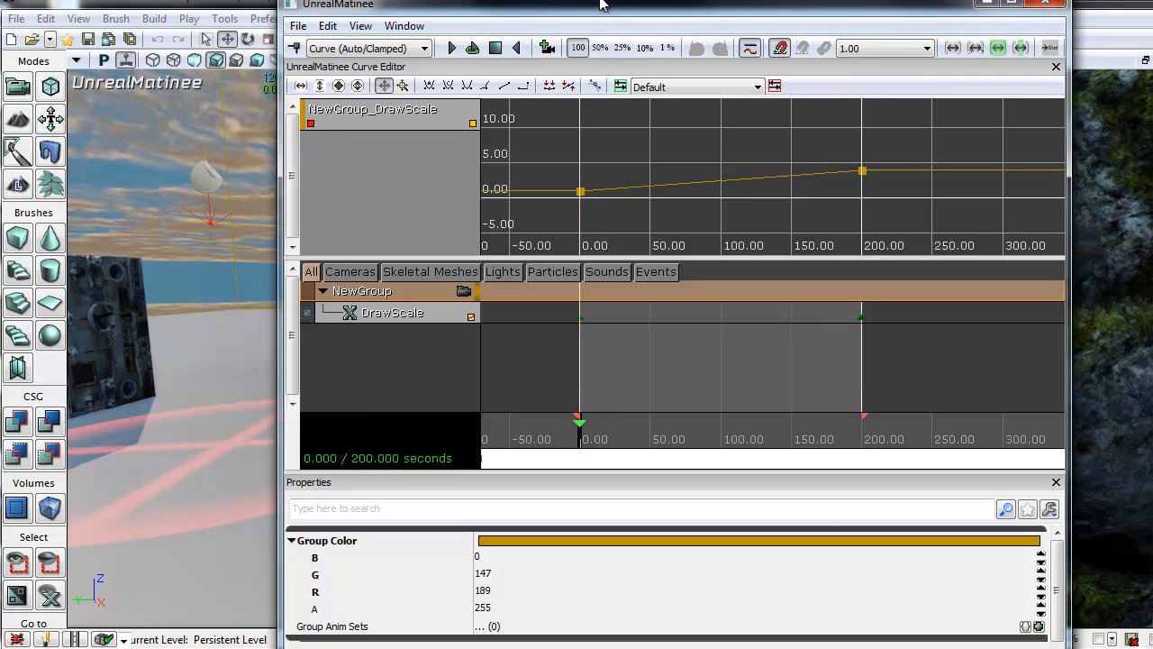
Scrub the Matinee timeline from 0 to 200 seconds to preview the ring's scaling, and close Matinee
drag(608, 11, 815, 8)
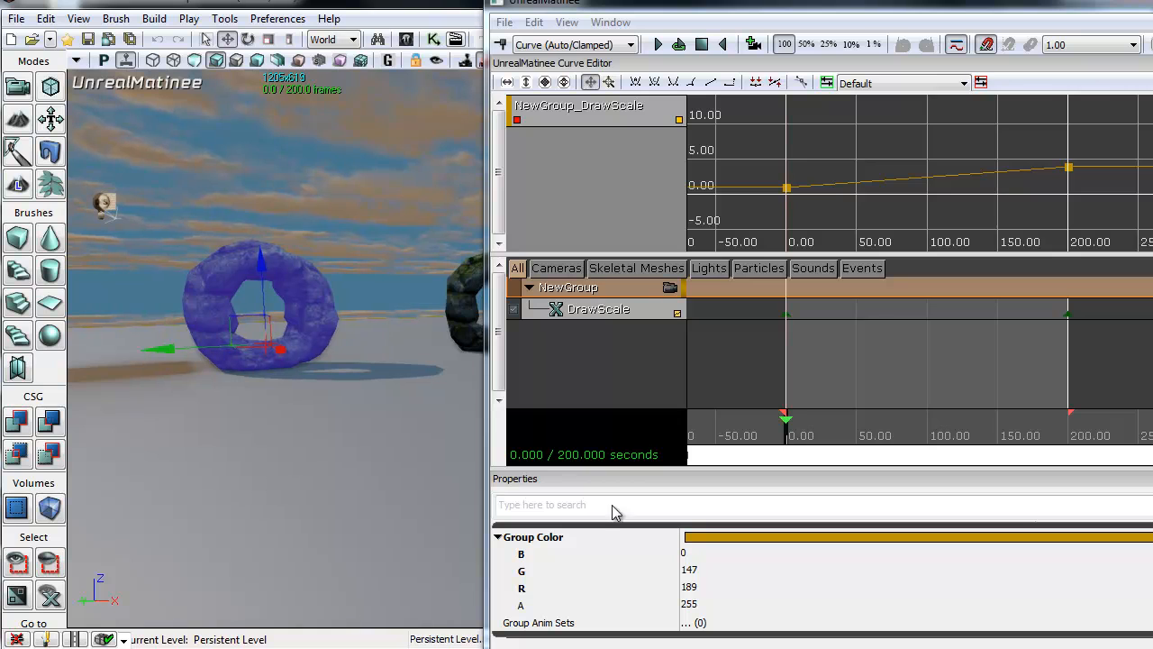
drag(785, 435, 1067, 431)
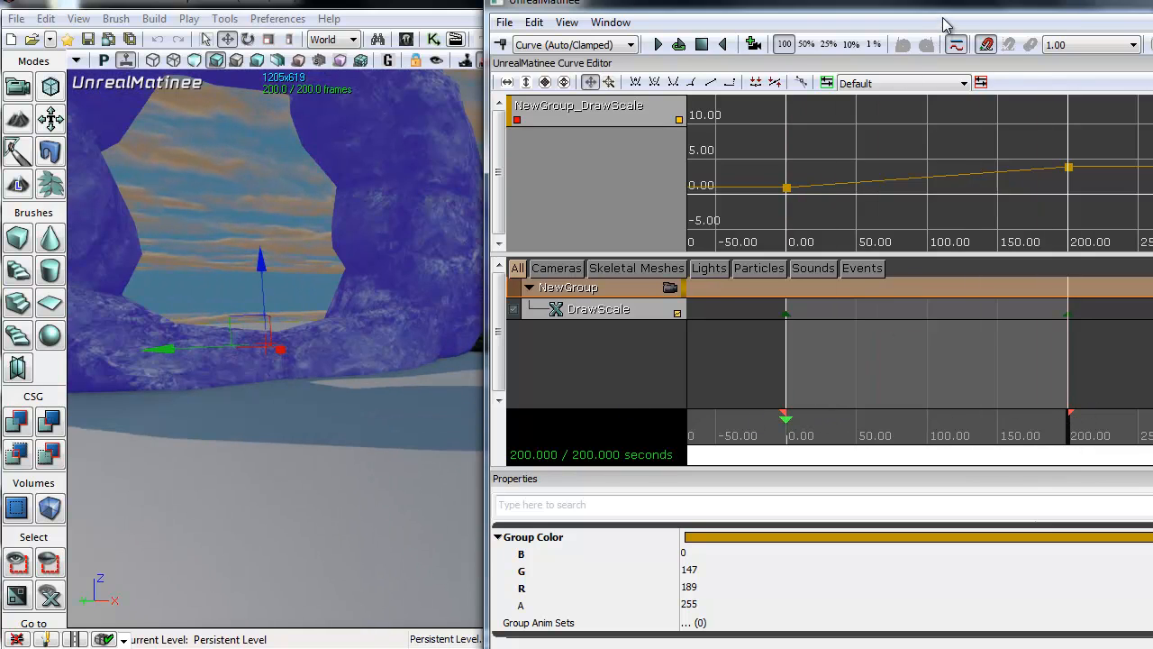
drag(937, 9, 841, 18)
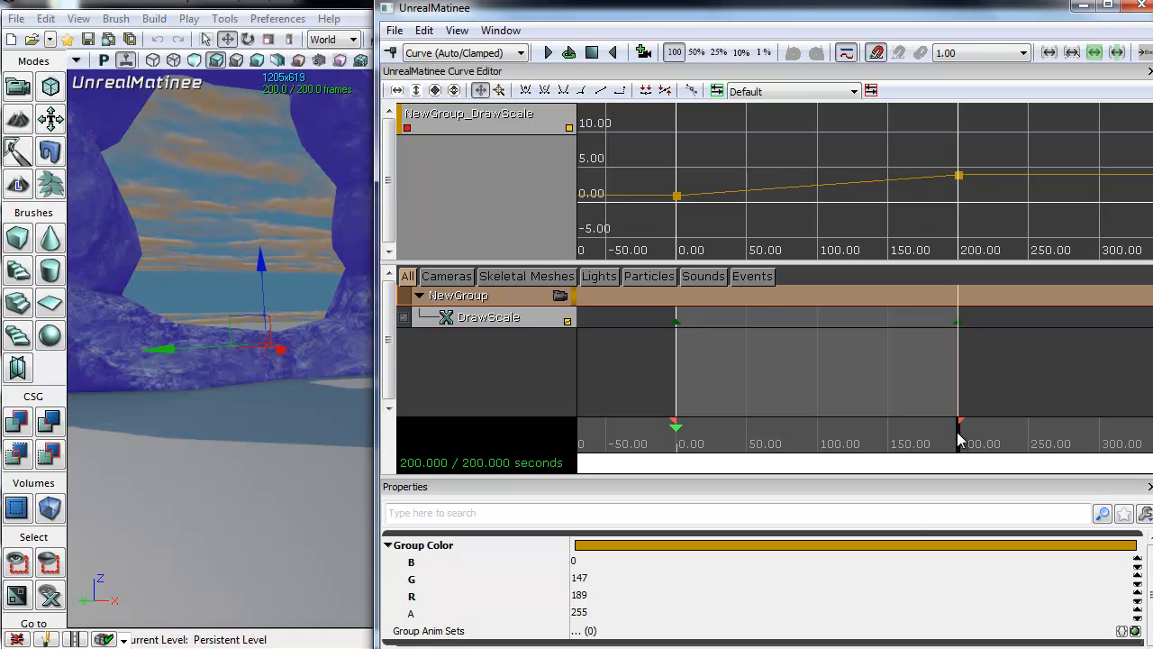
mouse_move(960, 438)
mouse_down()
mouse_move(671, 455)
mouse_move(953, 441)
mouse_up()
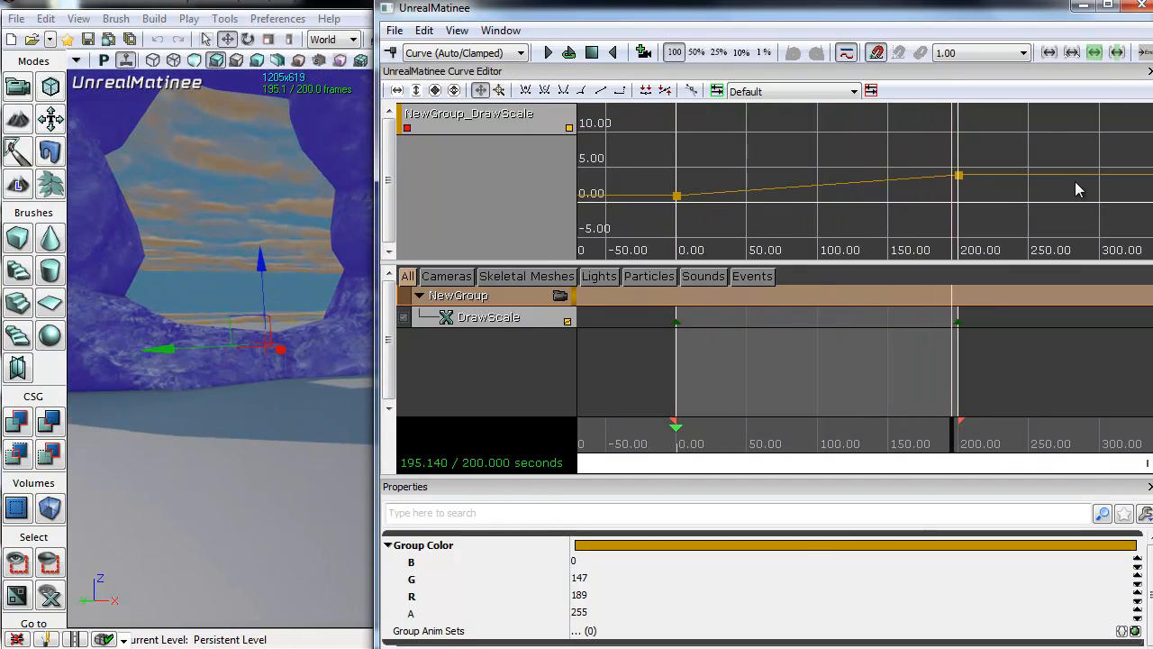
click(1139, 6)
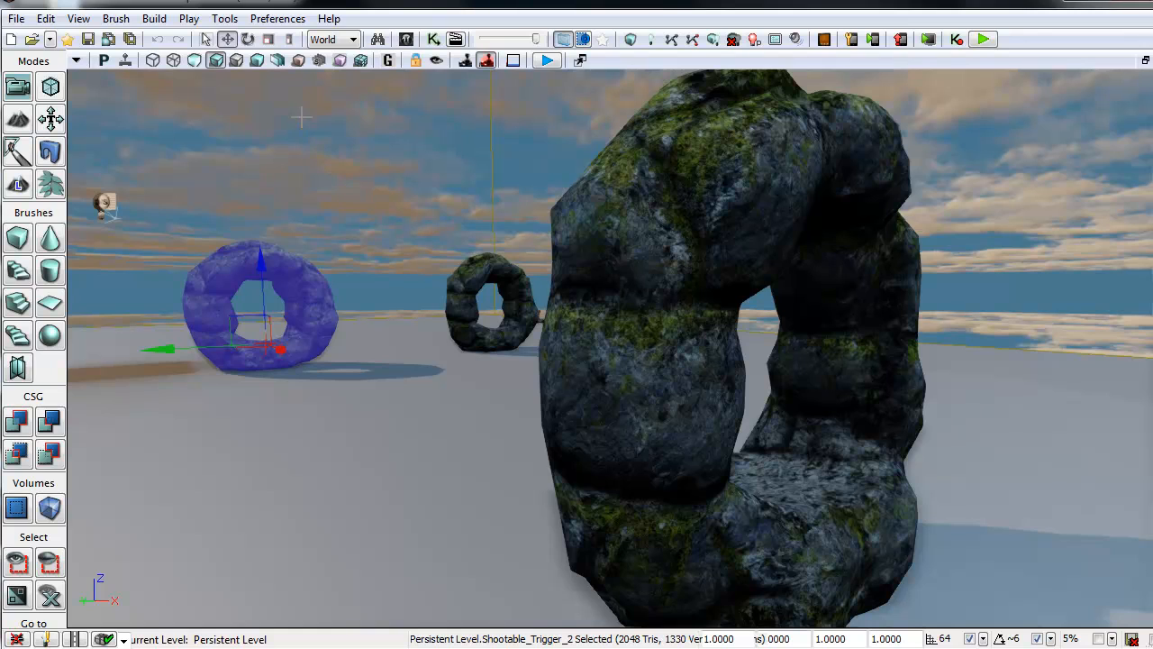
Reopen Kismet, add a new Matinee action beside the existing one and expose its ForceStartPosition float variable
click(433, 39)
click(692, 227)
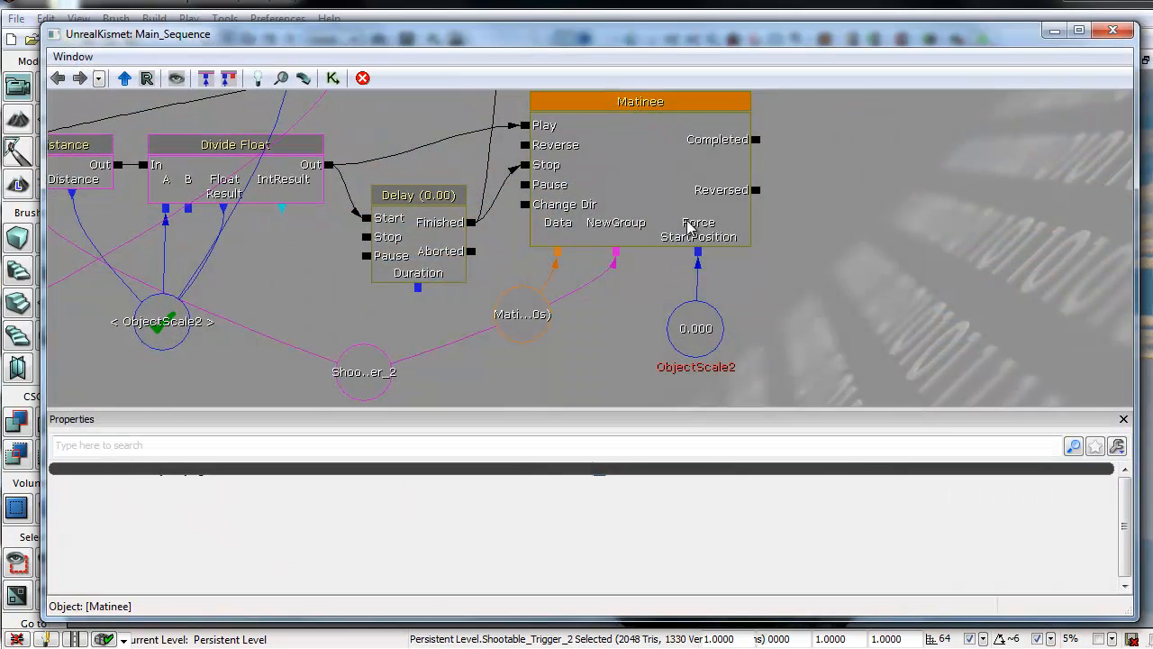
right_click(875, 154)
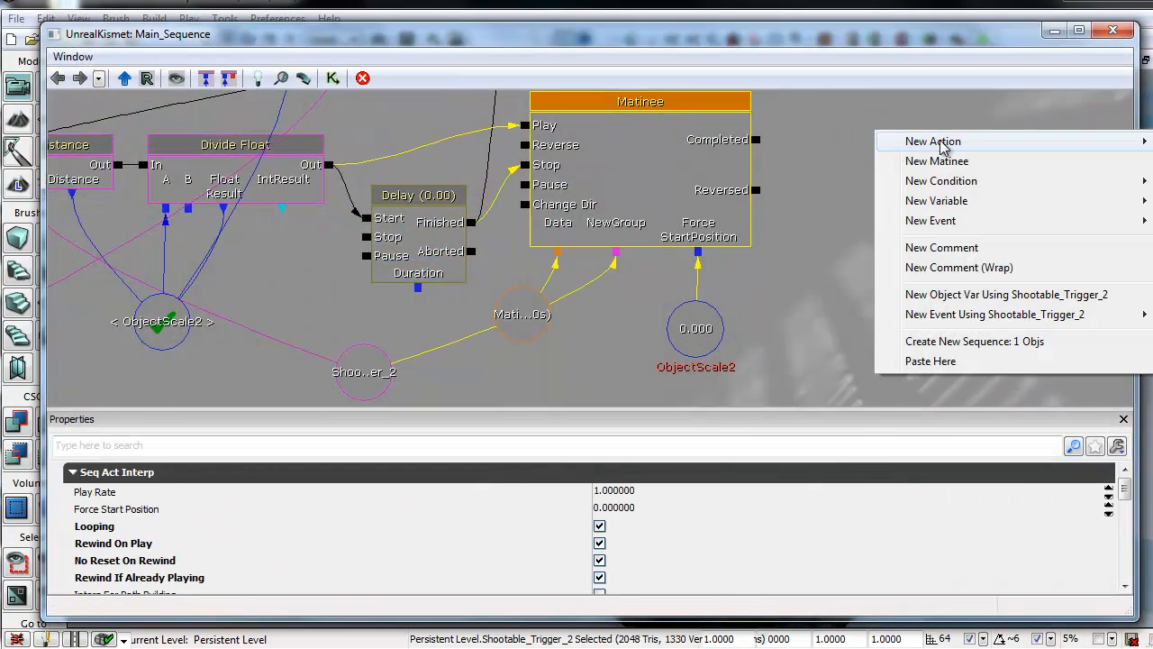
mouse_move(937, 141)
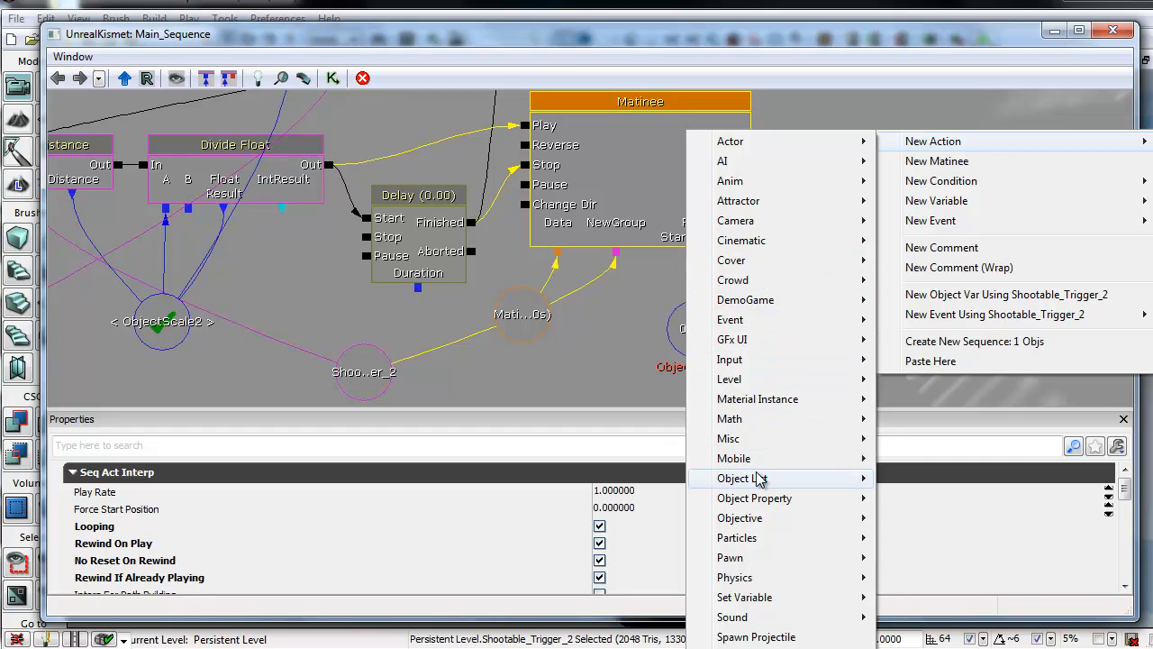
click(937, 161)
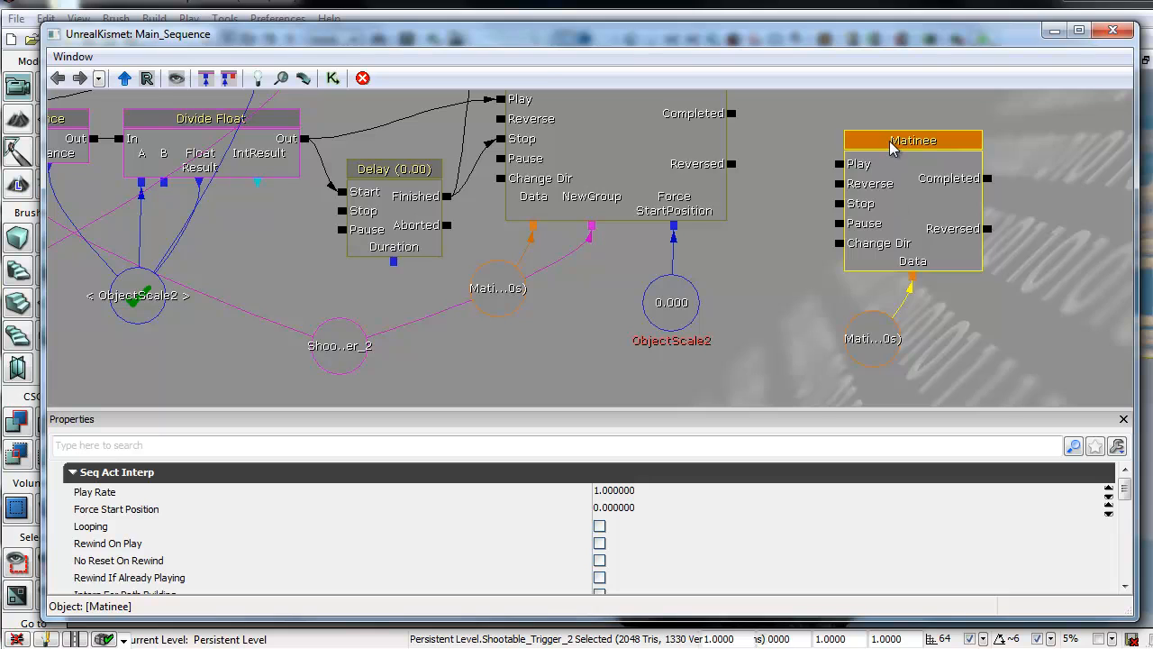
right_click(892, 147)
mouse_move(960, 158)
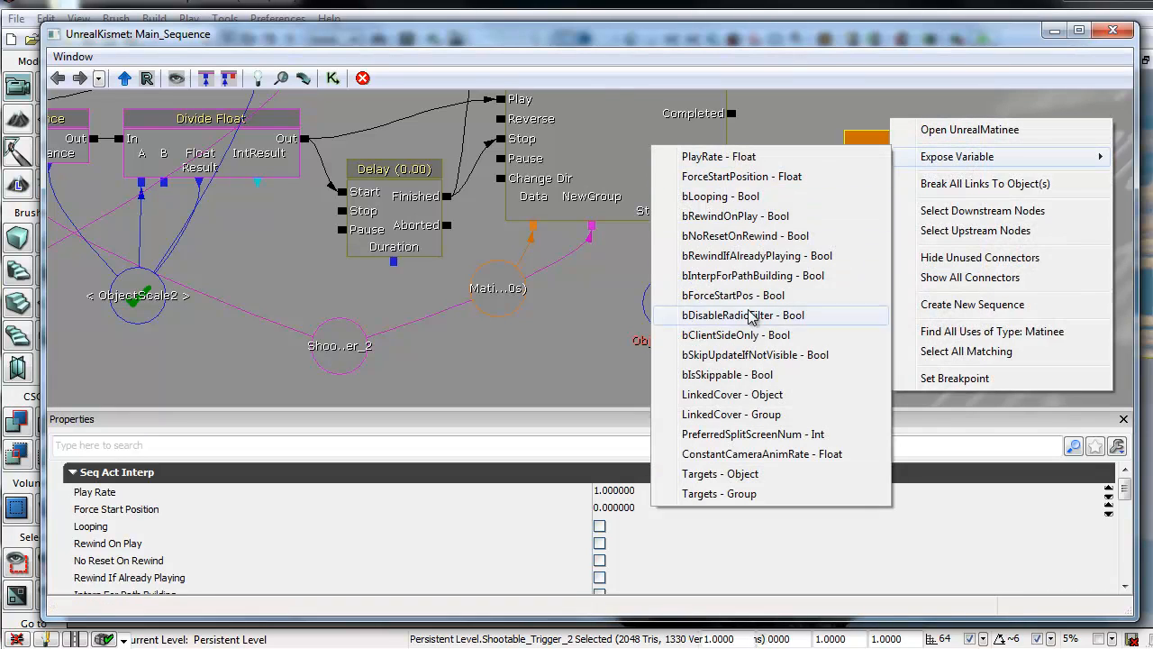
click(831, 179)
Delete the newly added Matinee action together with its Matinee Data variable
drag(939, 291, 763, 374)
click(880, 315)
ctrl+click(910, 222)
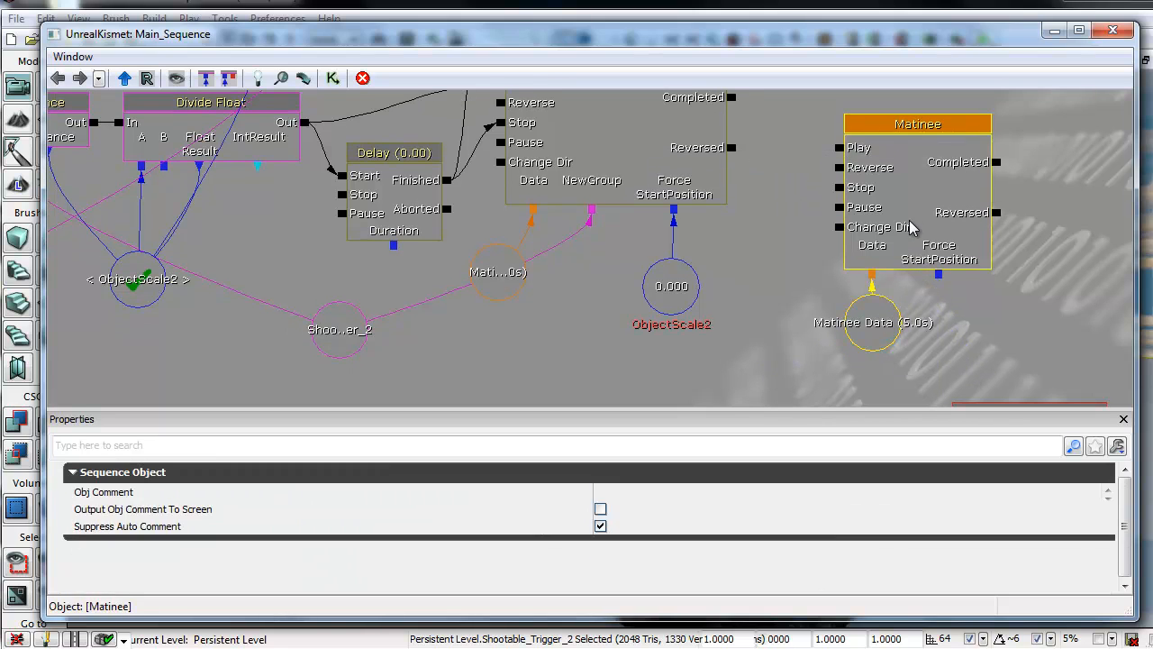
key(Delete)
Set the Play Rate of the ring's Matinee action to 0 and close Kismet
drag(687, 119, 734, 176)
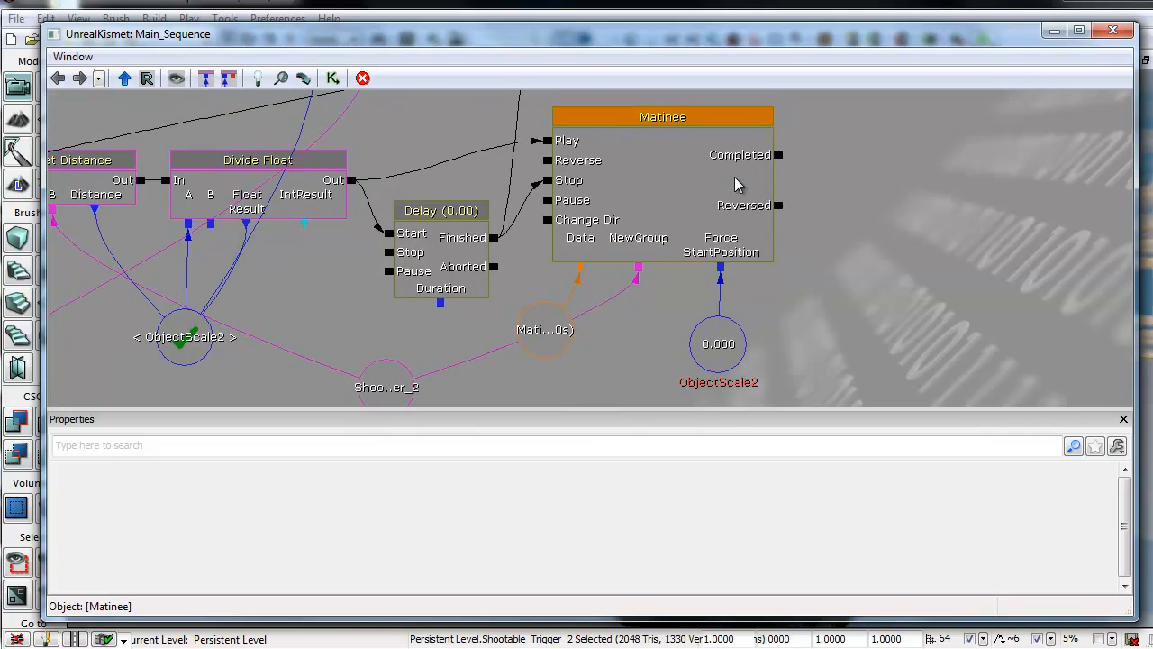
click(734, 184)
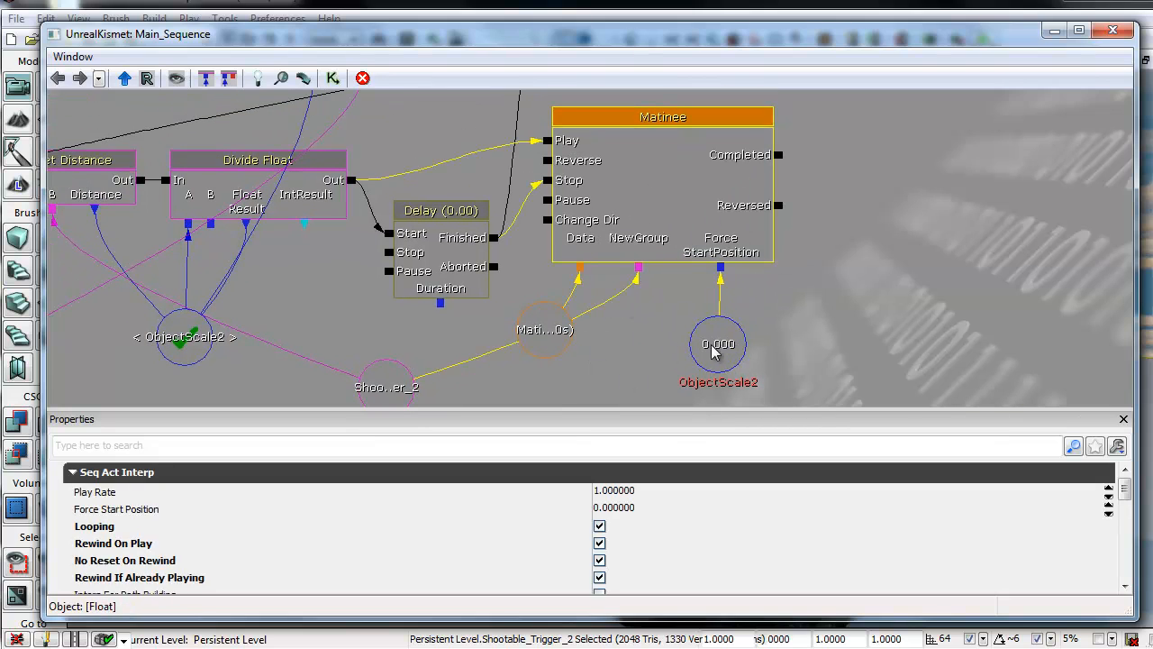
drag(787, 345, 809, 299)
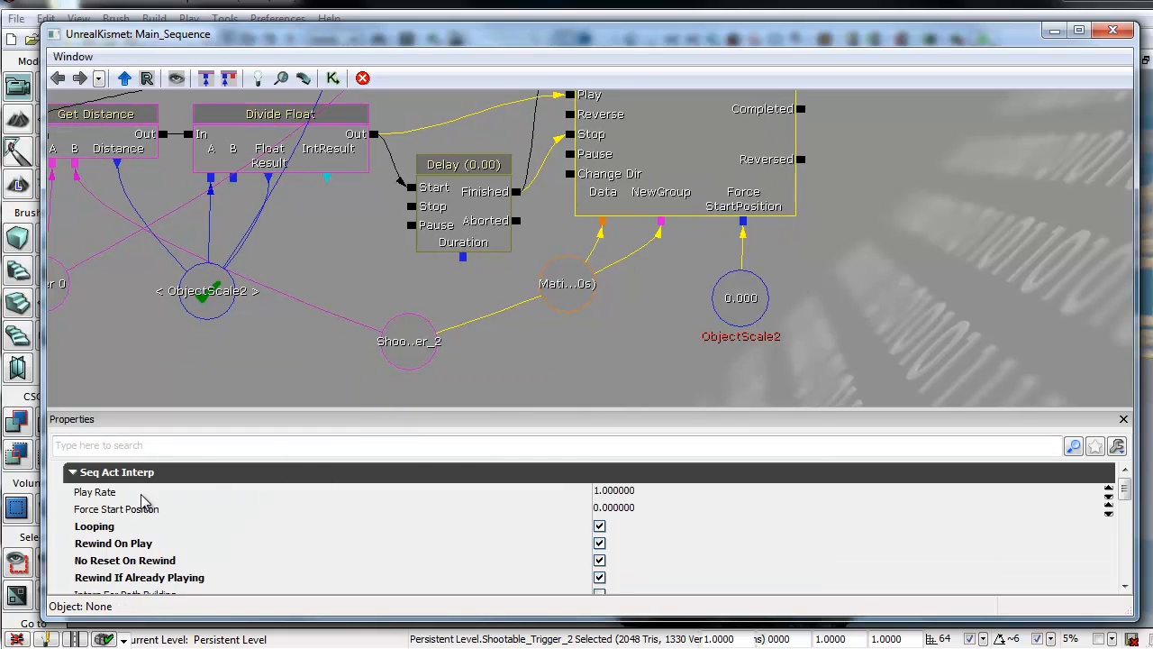
click(611, 495)
text(0)
key(Return)
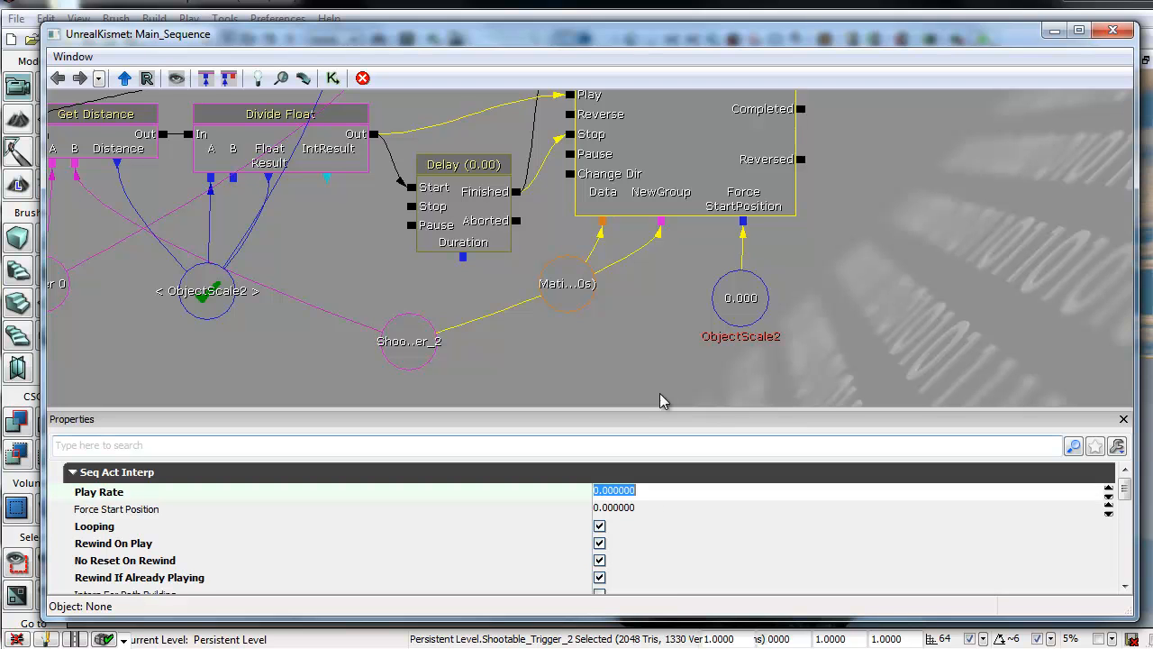
click(1116, 31)
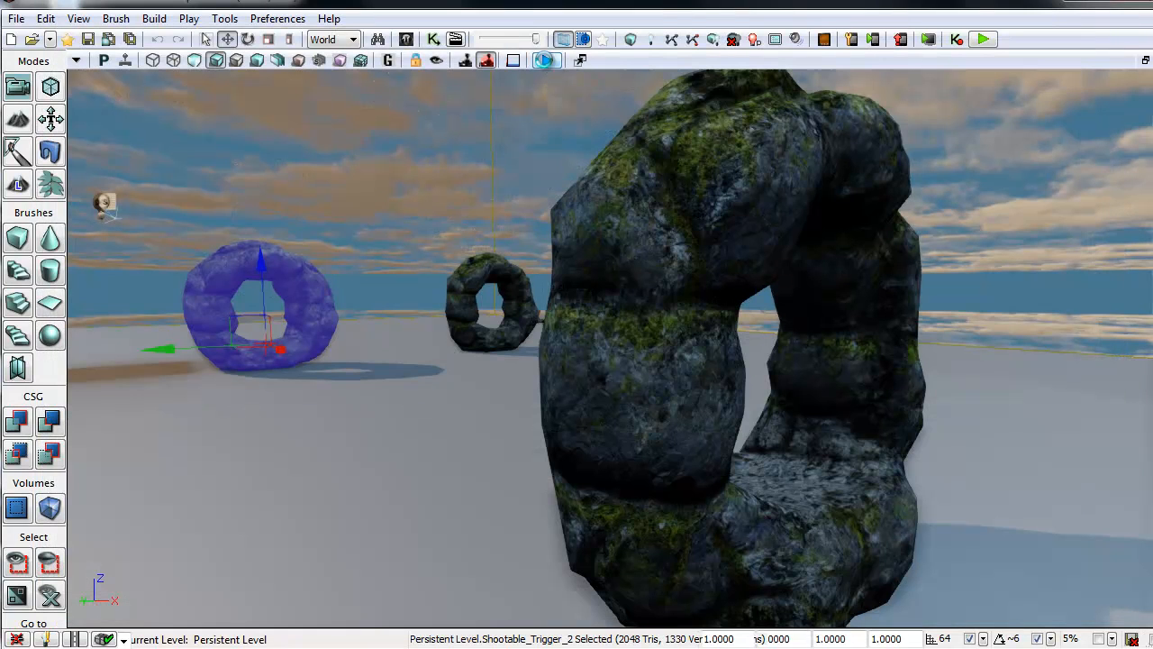
Play the level in the viewport, walk toward and away from the stone rings to test the scaling, and exit play
click(545, 59)
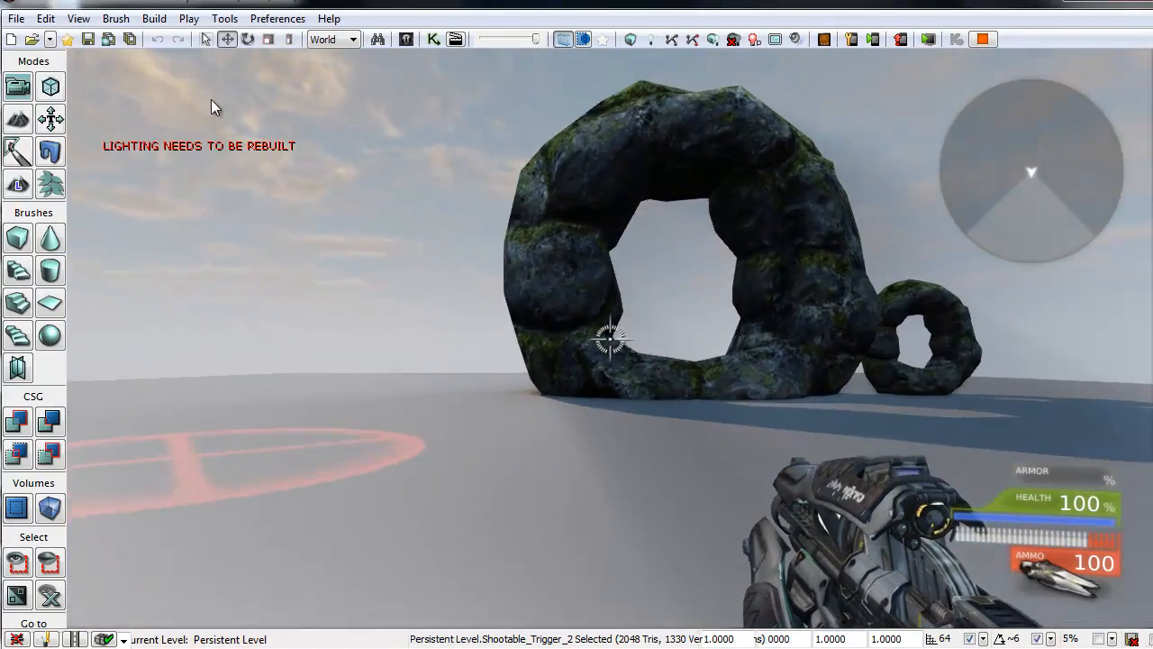
key(w)
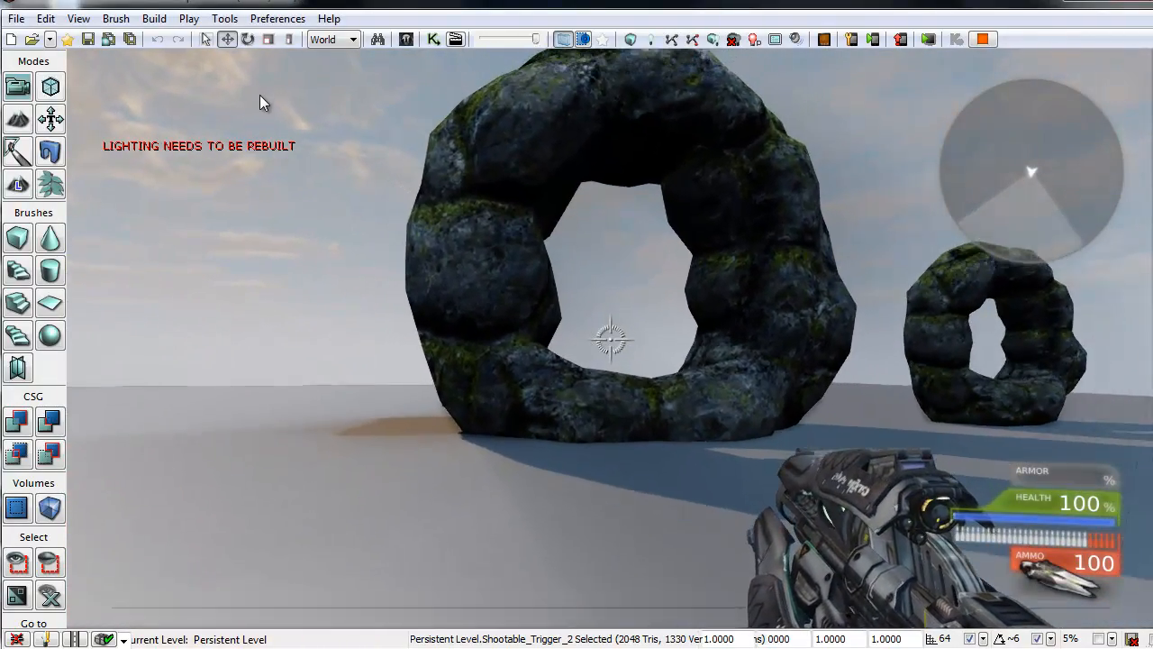
key(s)
key(w)
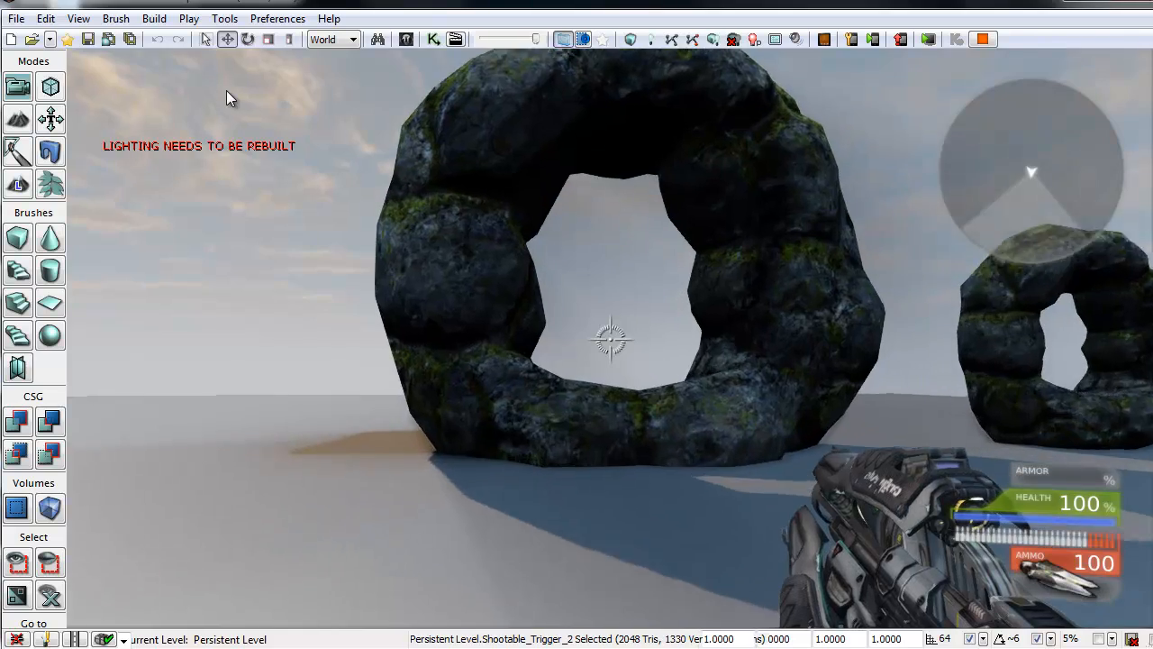
key(s)
key(d)
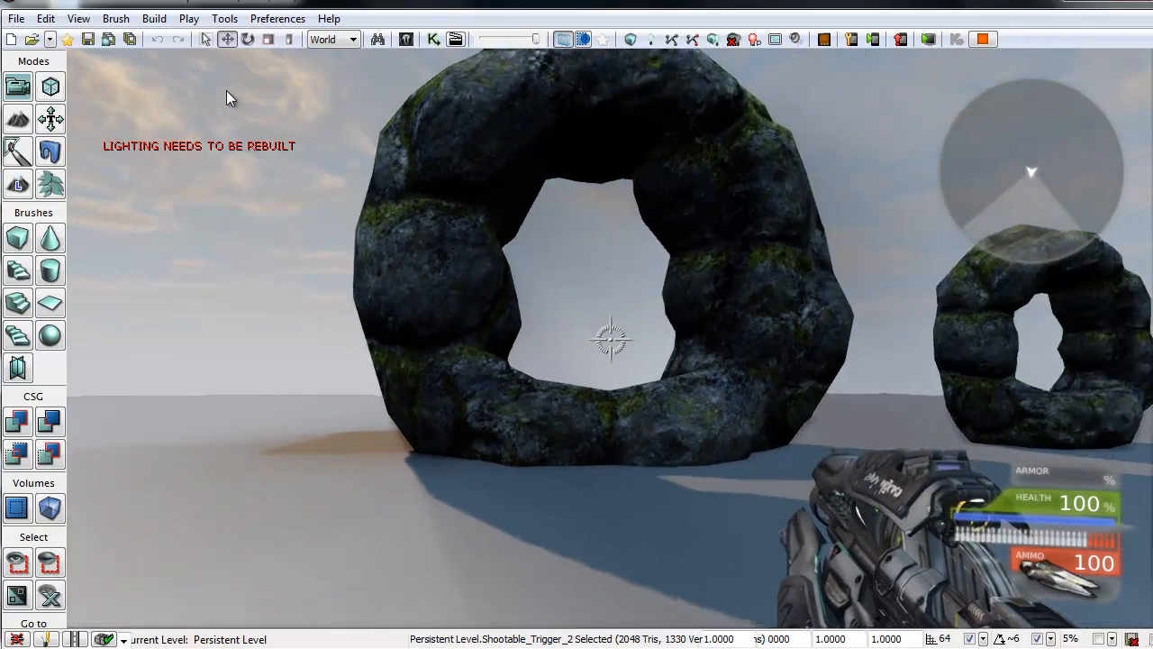
key(Escape)
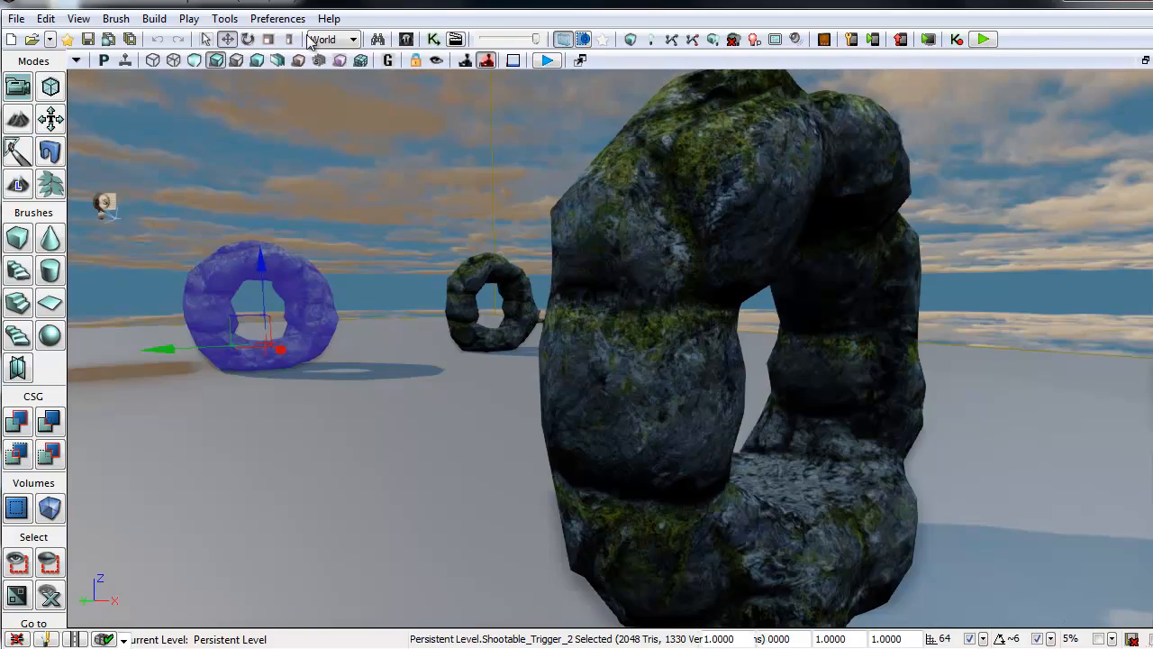
Reopen Kismet and reposition the Matinee Data variable and the ObjectScale2 named variable clear of the neighbouring links
click(436, 43)
drag(645, 319, 744, 358)
click(664, 324)
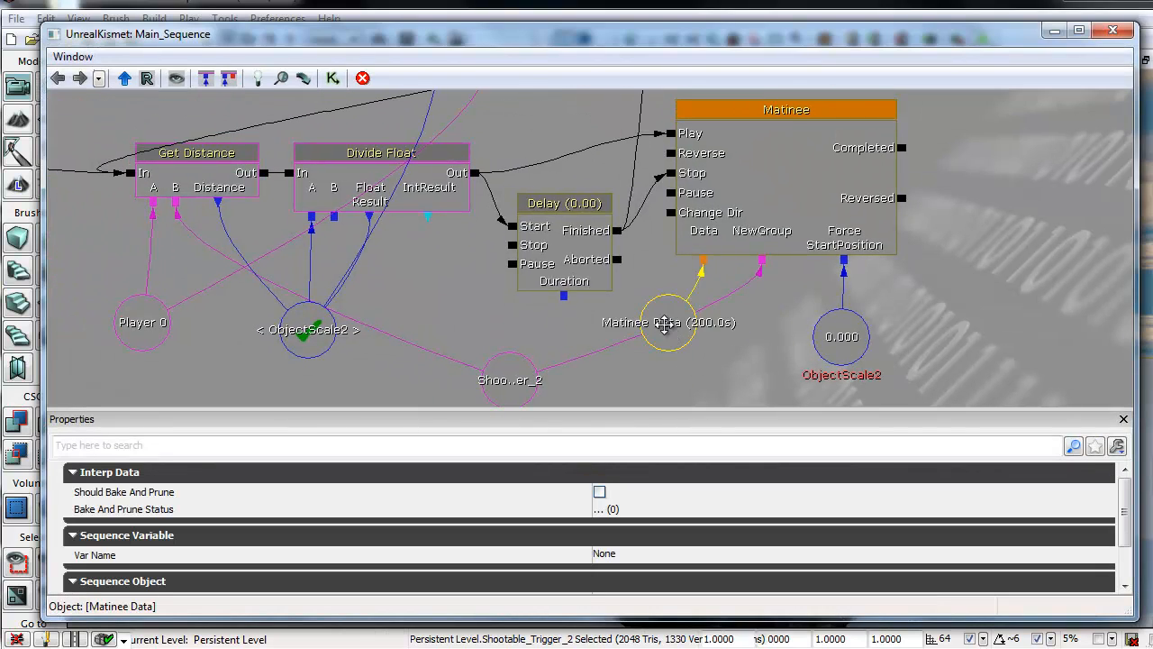
drag(664, 324, 721, 353)
drag(469, 293, 565, 226)
click(423, 272)
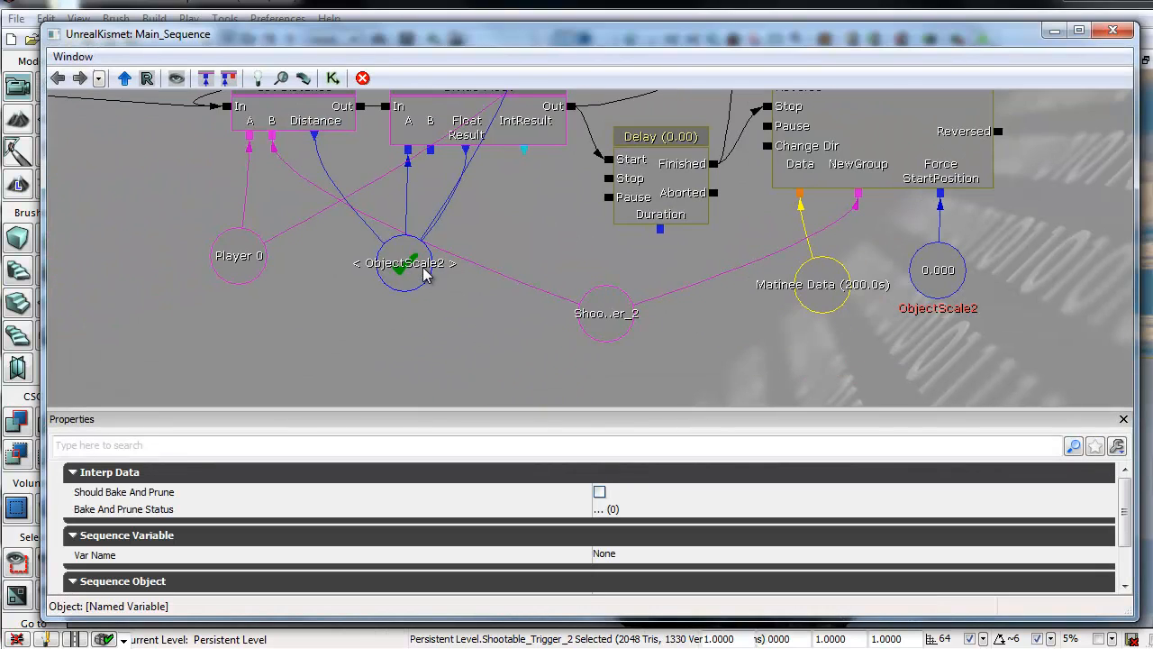
drag(424, 272, 417, 337)
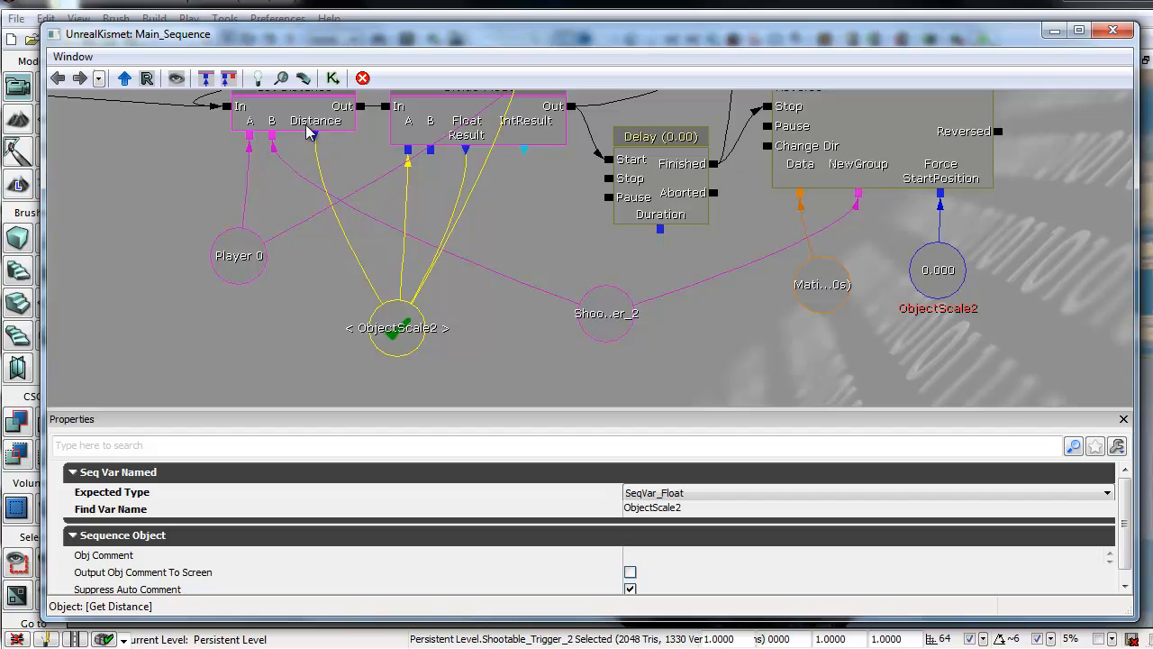
Turn off Looping, Rewind On Play, No Reset On Rewind and Rewind If Already Playing on the ring's Matinee action
drag(309, 131, 354, 196)
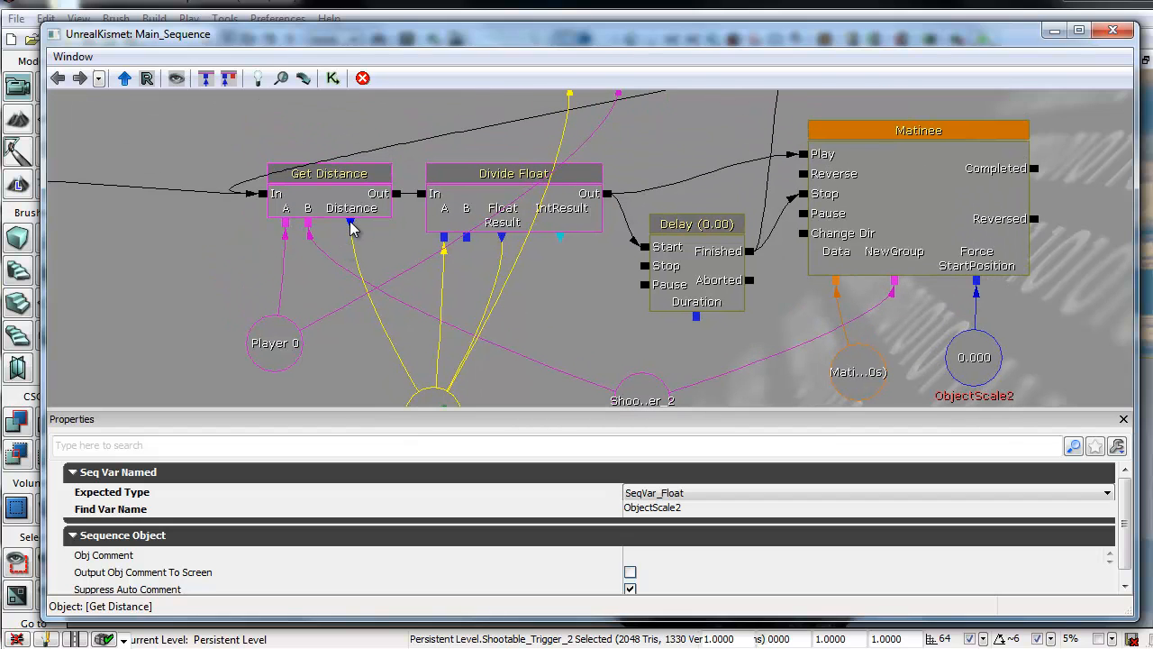
drag(553, 327, 395, 276)
click(513, 180)
click(864, 309)
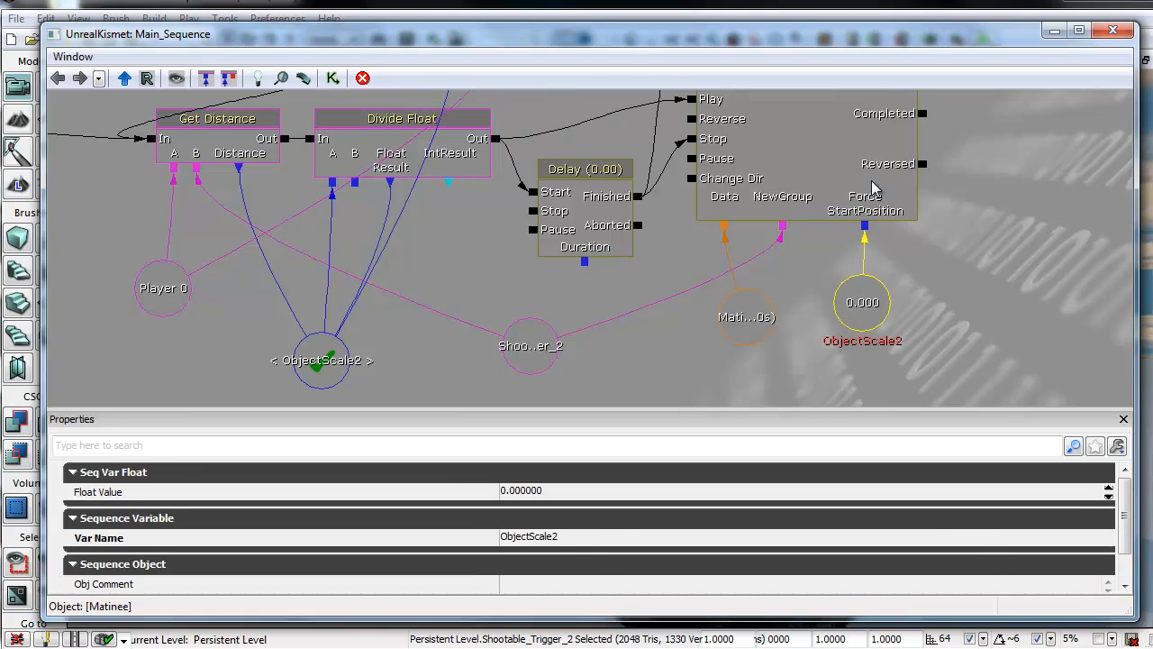
click(872, 160)
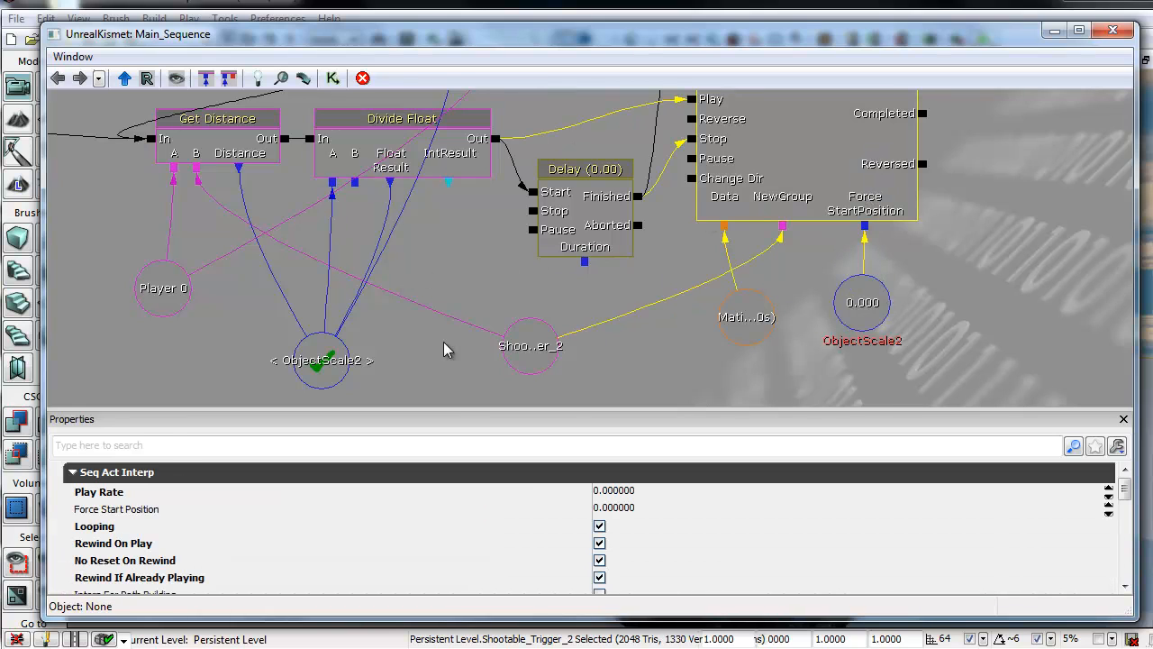
click(599, 526)
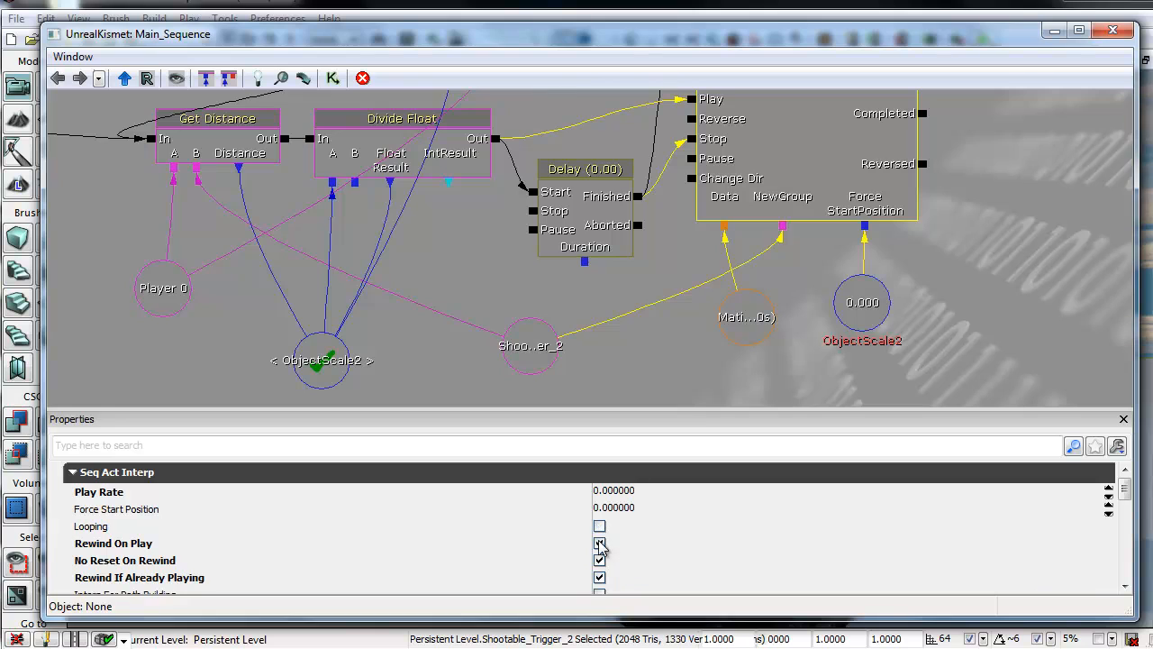
click(599, 543)
click(599, 561)
click(599, 577)
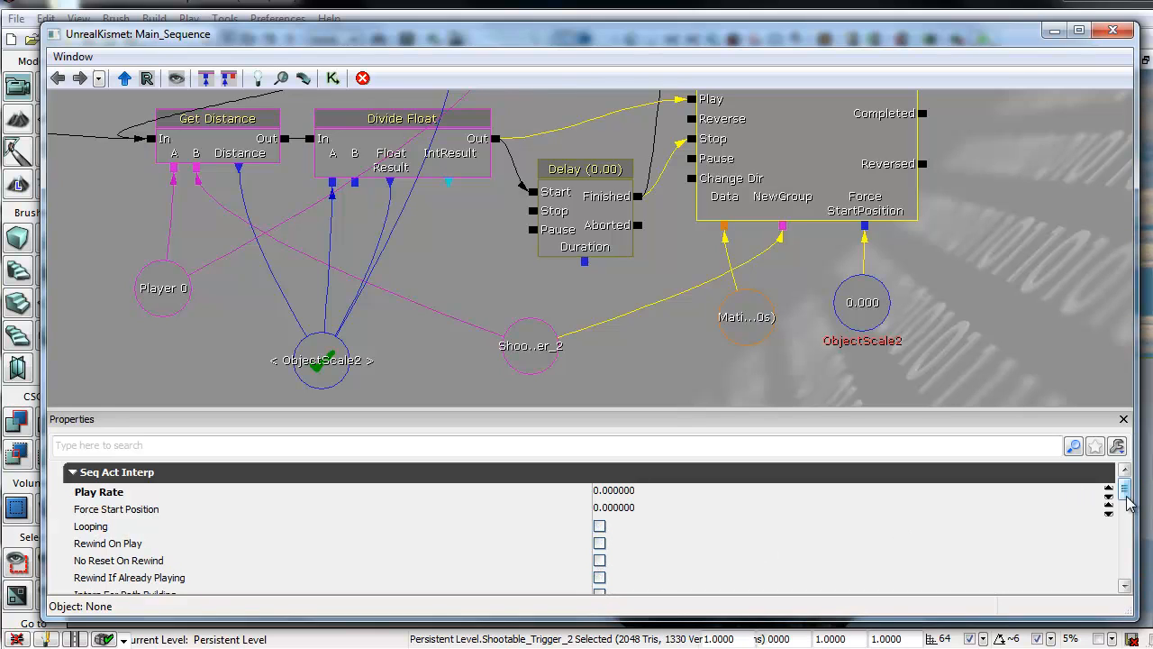
drag(1127, 497, 1129, 520)
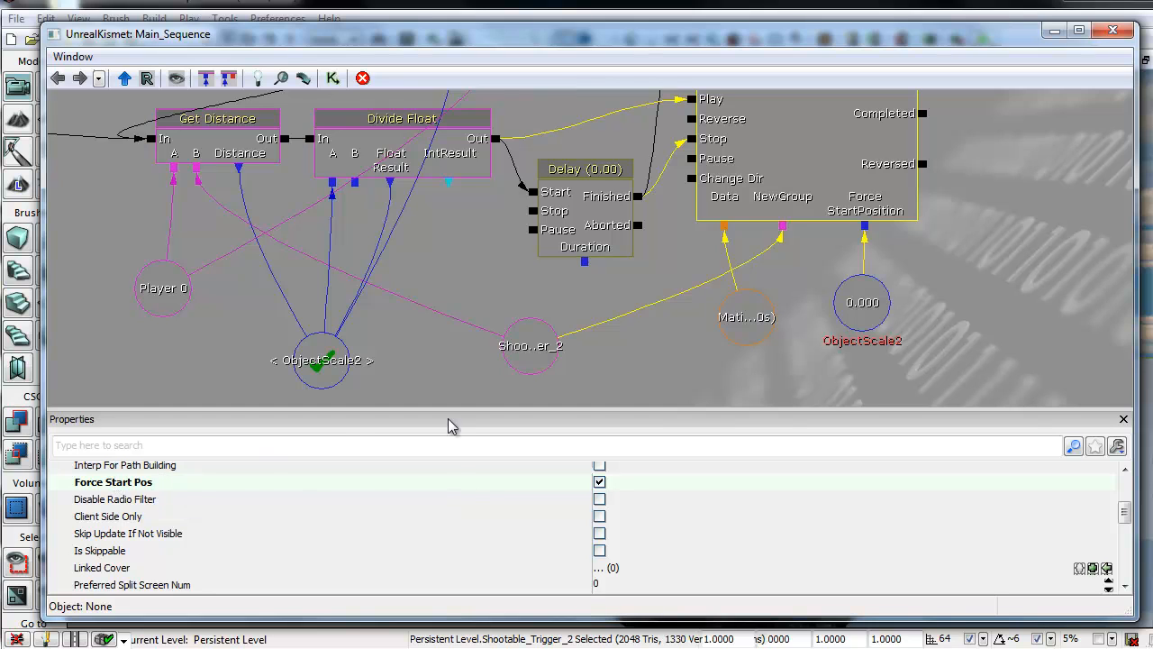
Examine the two Delay actions after Divide Float, their Duration setting and the loop back into Get Distance
drag(660, 269, 631, 360)
drag(481, 206, 553, 241)
click(403, 230)
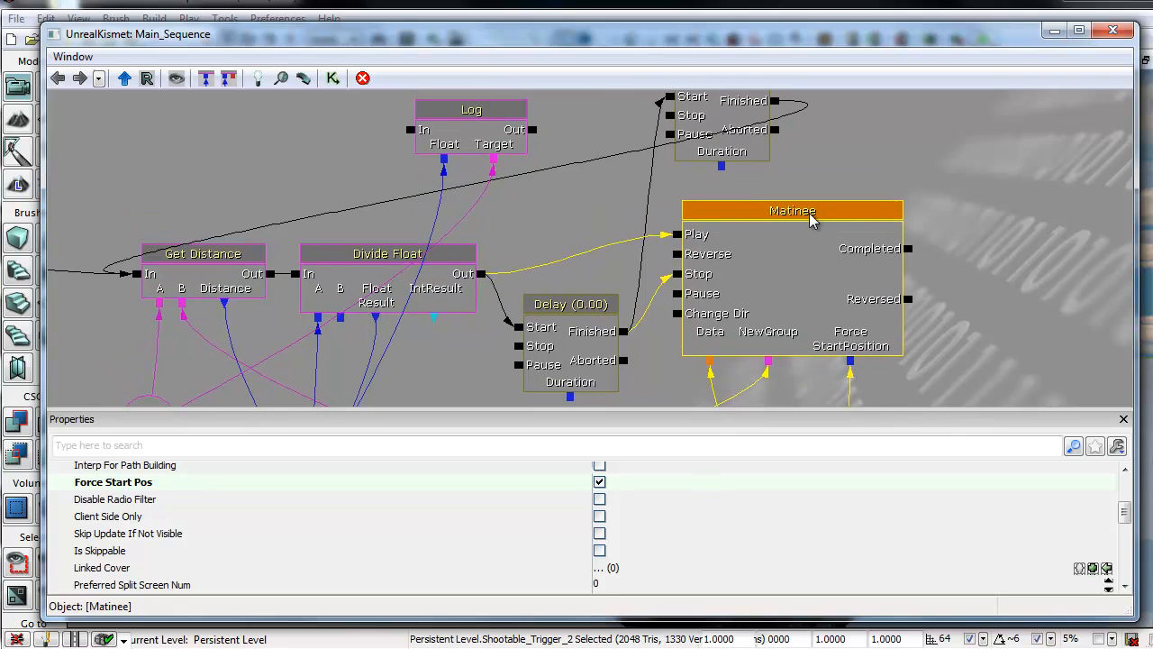
click(559, 330)
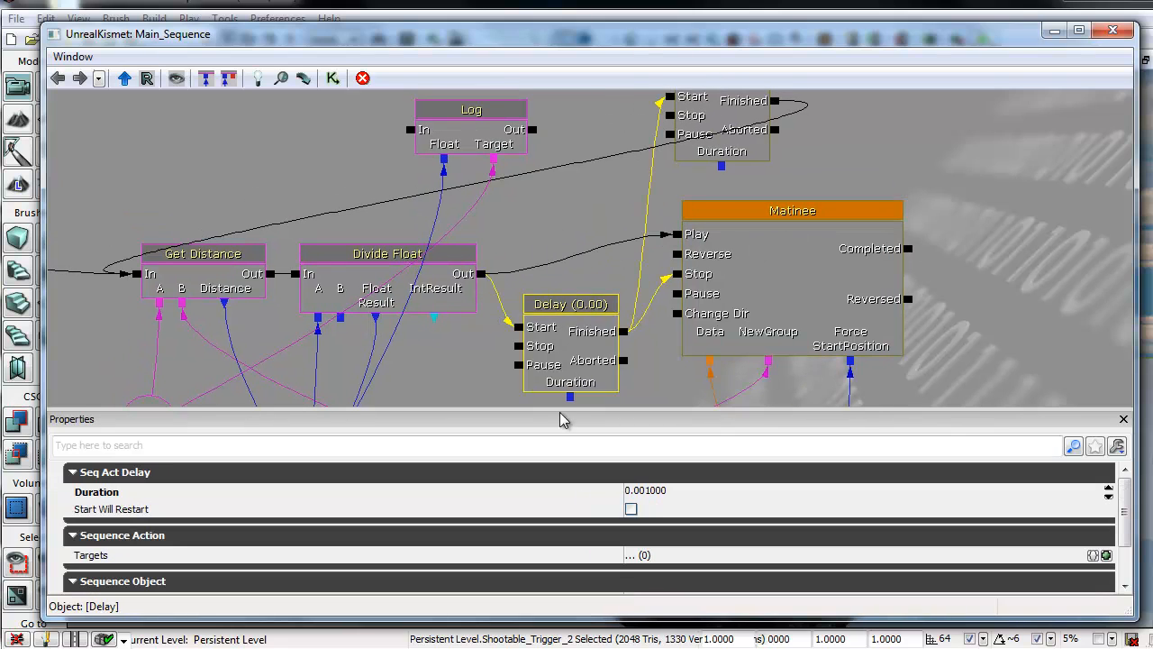
click(640, 495)
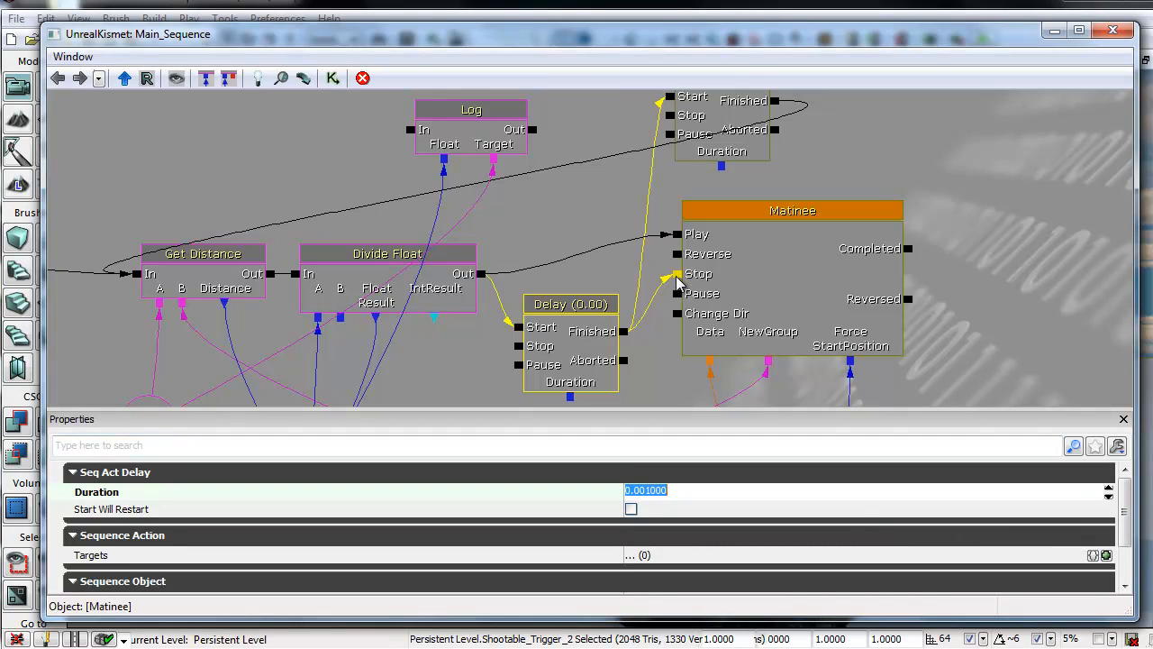
drag(583, 216, 566, 239)
click(683, 125)
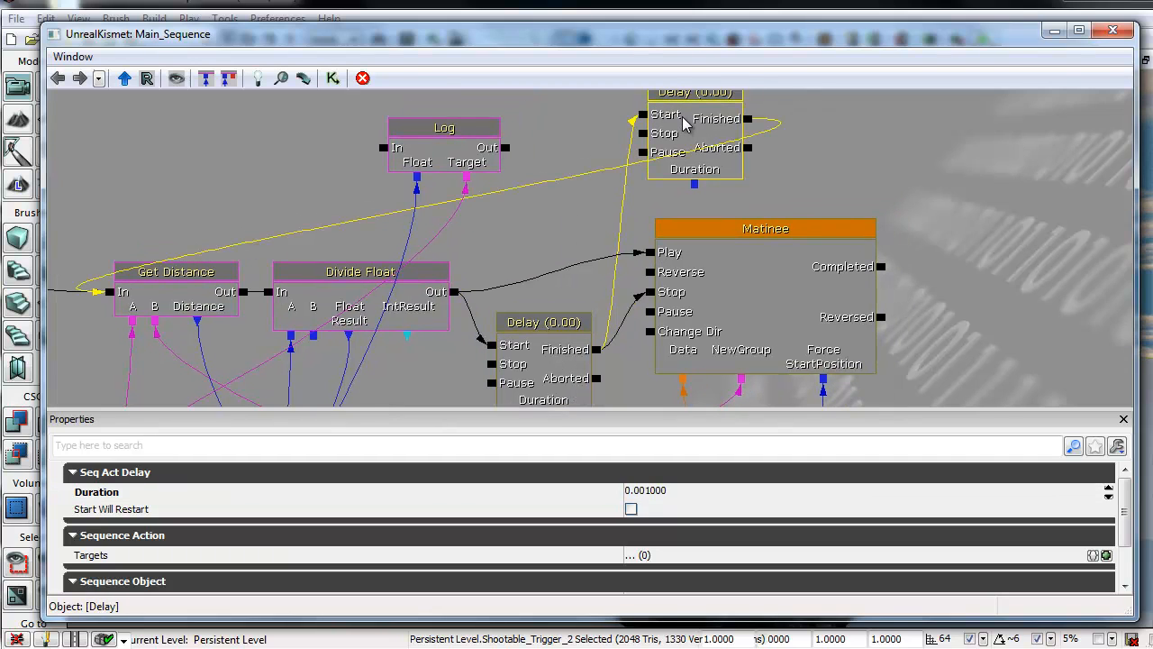
drag(552, 142, 626, 122)
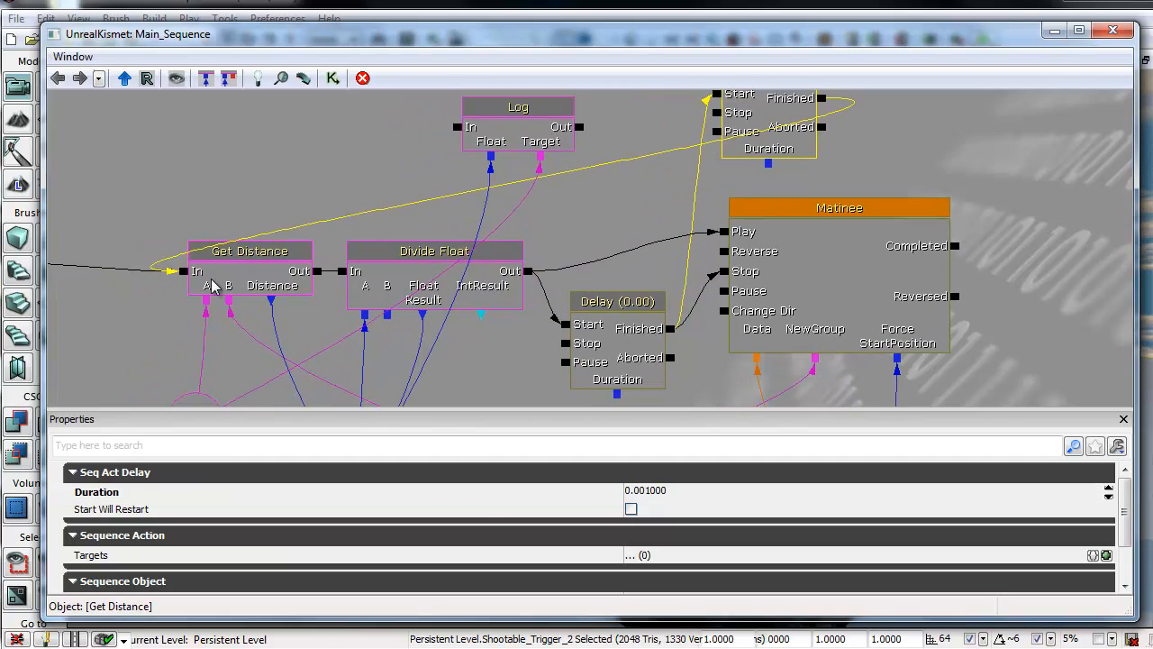
click(213, 286)
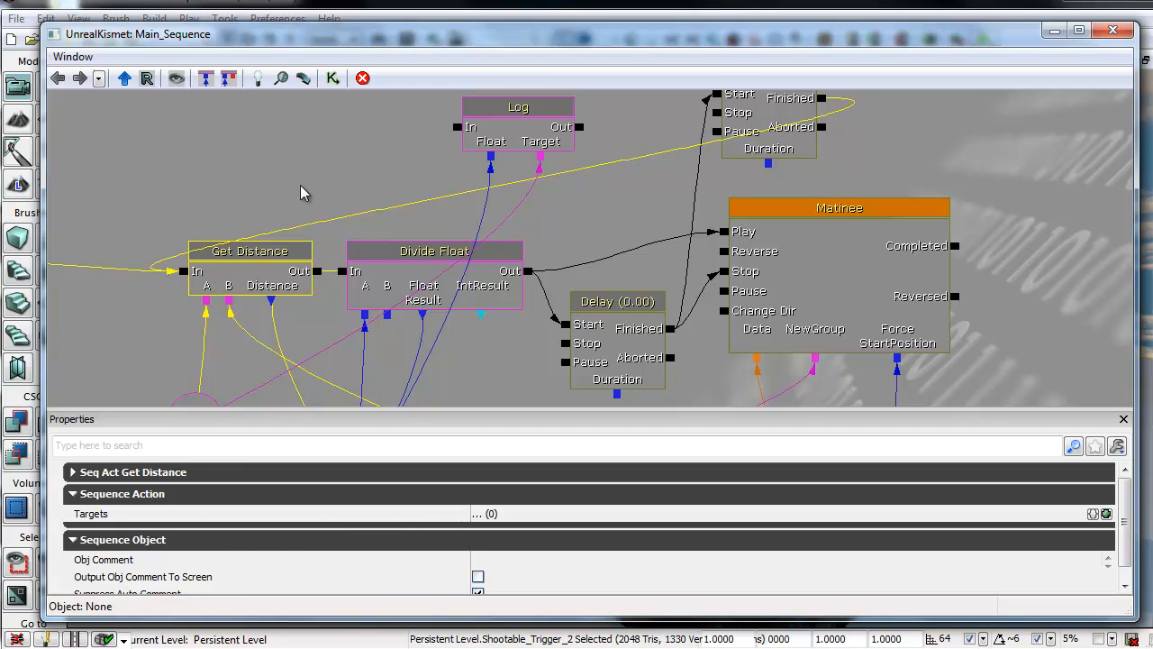
drag(301, 188, 215, 215)
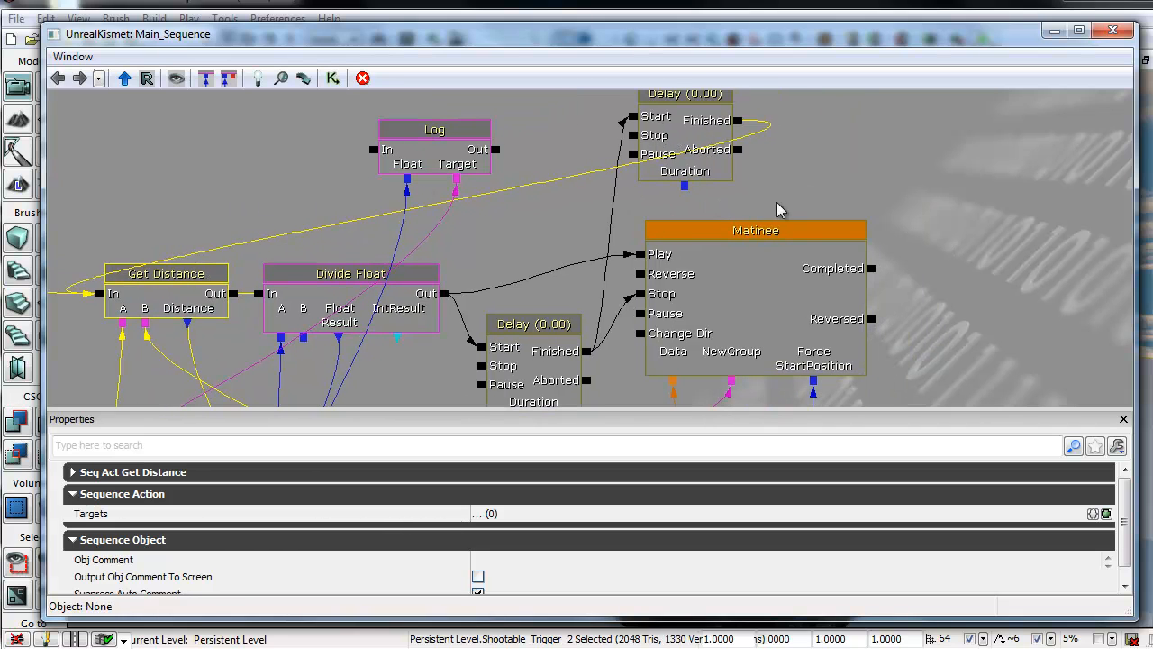
Examine how Divide Float plays the Matinee action and the lower Delay feeds its Stop input
drag(777, 206, 796, 162)
click(543, 331)
ctrl+click(721, 128)
click(847, 236)
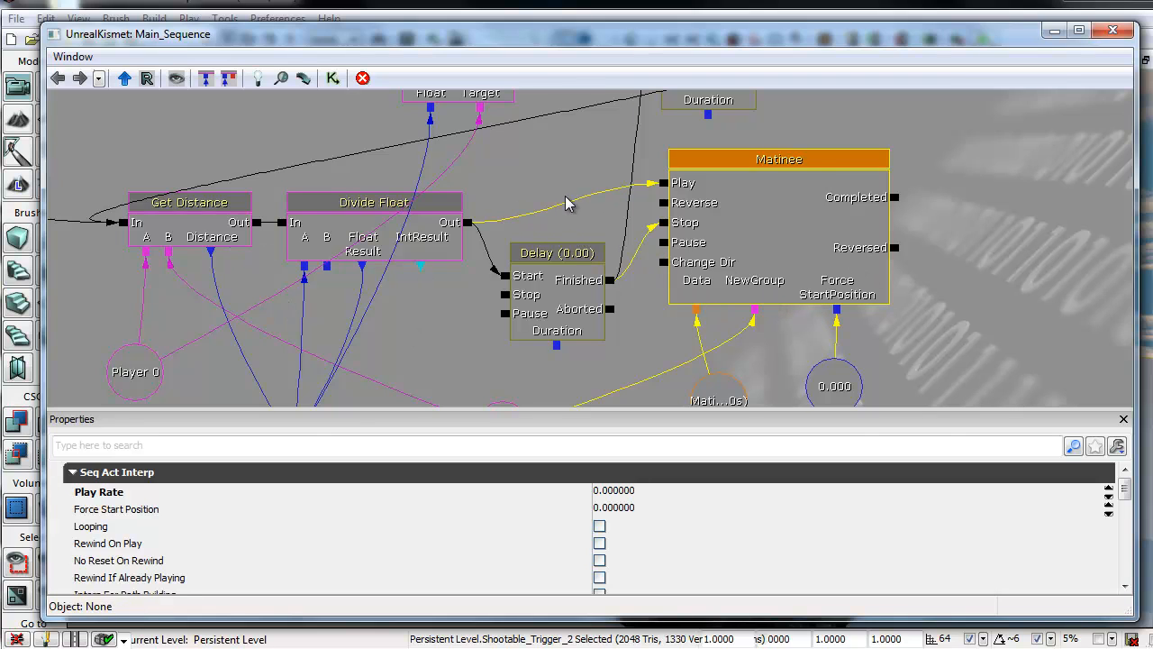
drag(552, 152, 478, 188)
click(599, 306)
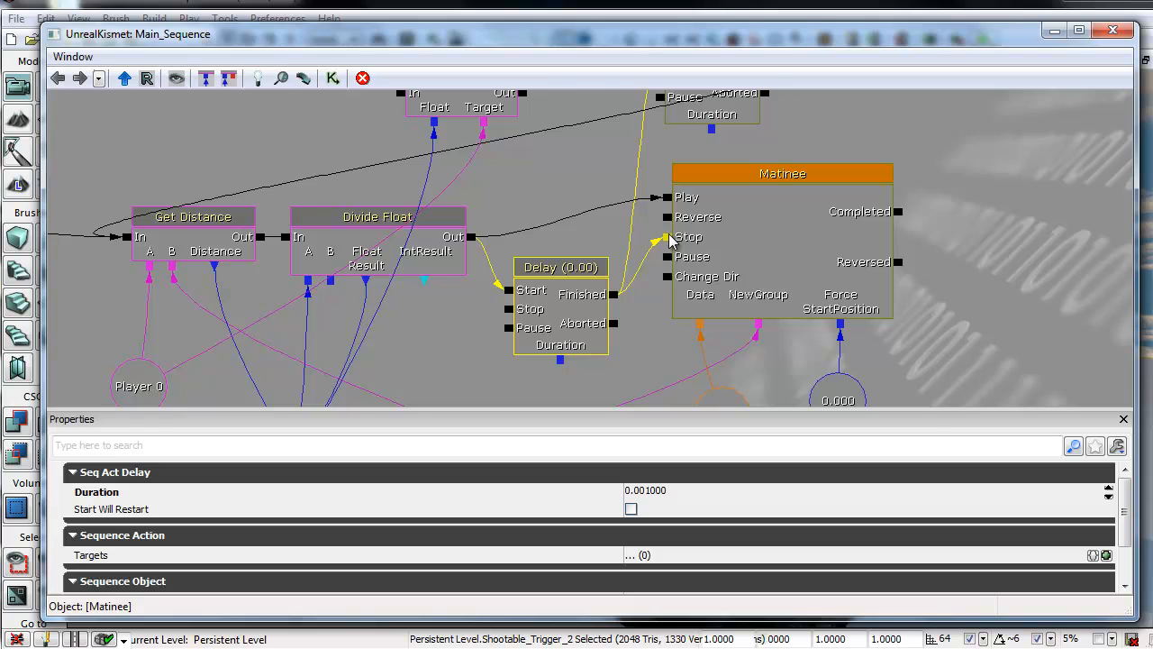
drag(590, 190, 553, 204)
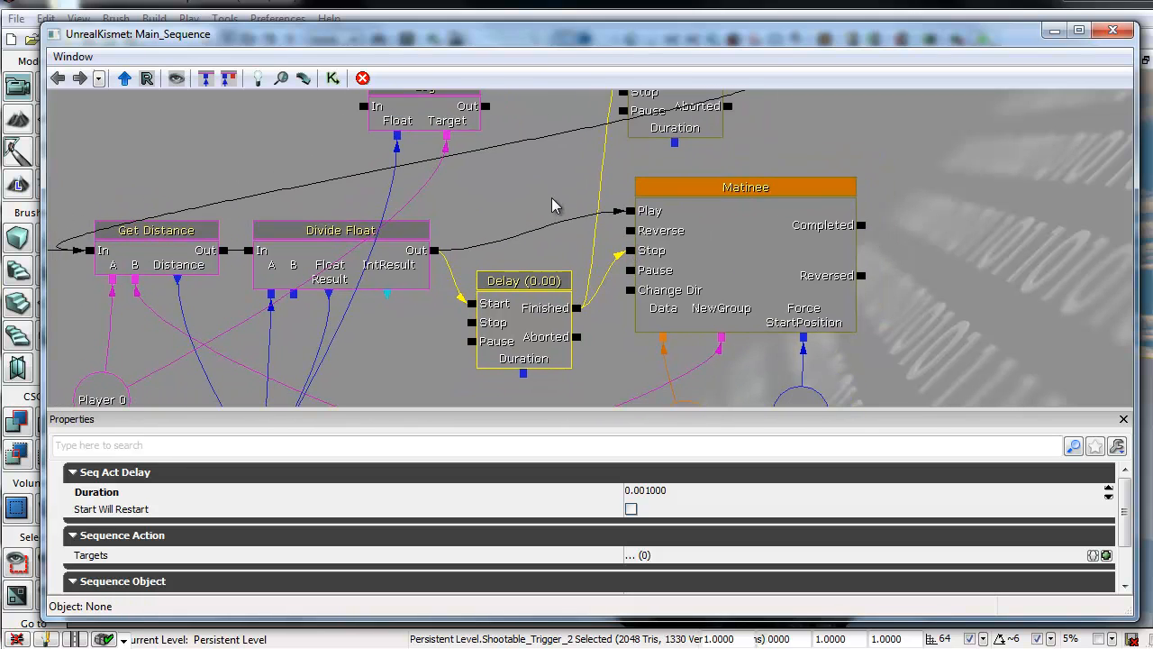
click(654, 251)
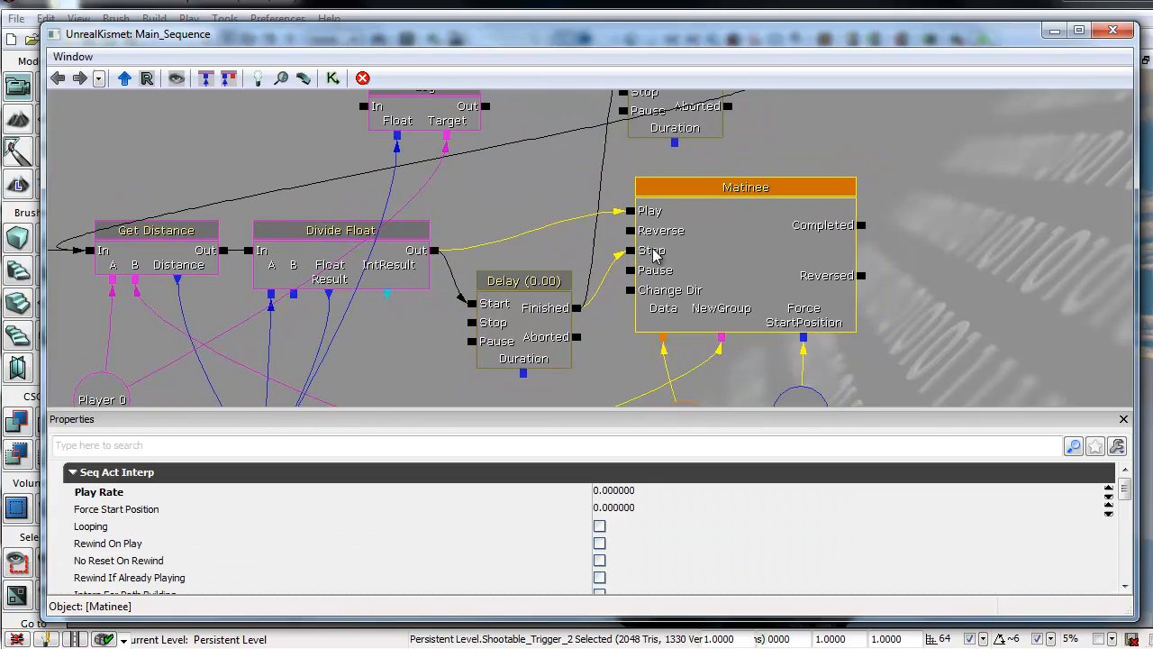
click(528, 317)
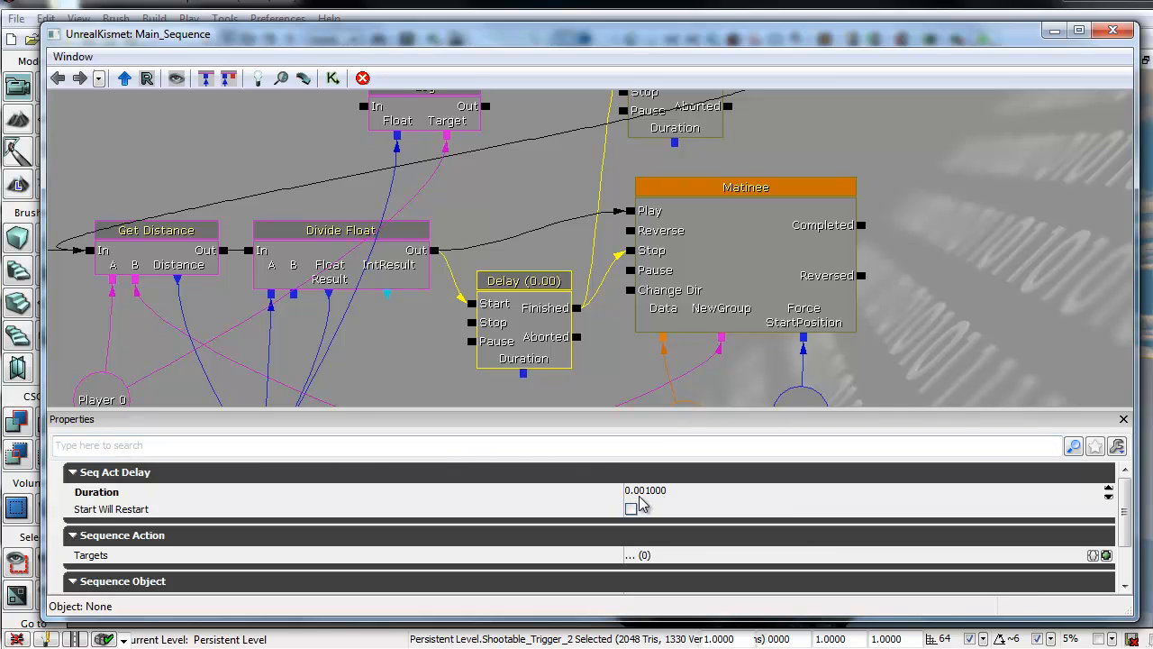
Check the upper Delay's Duration and review the whole sequence from Level Loaded to the Matinee action
drag(764, 133, 898, 143)
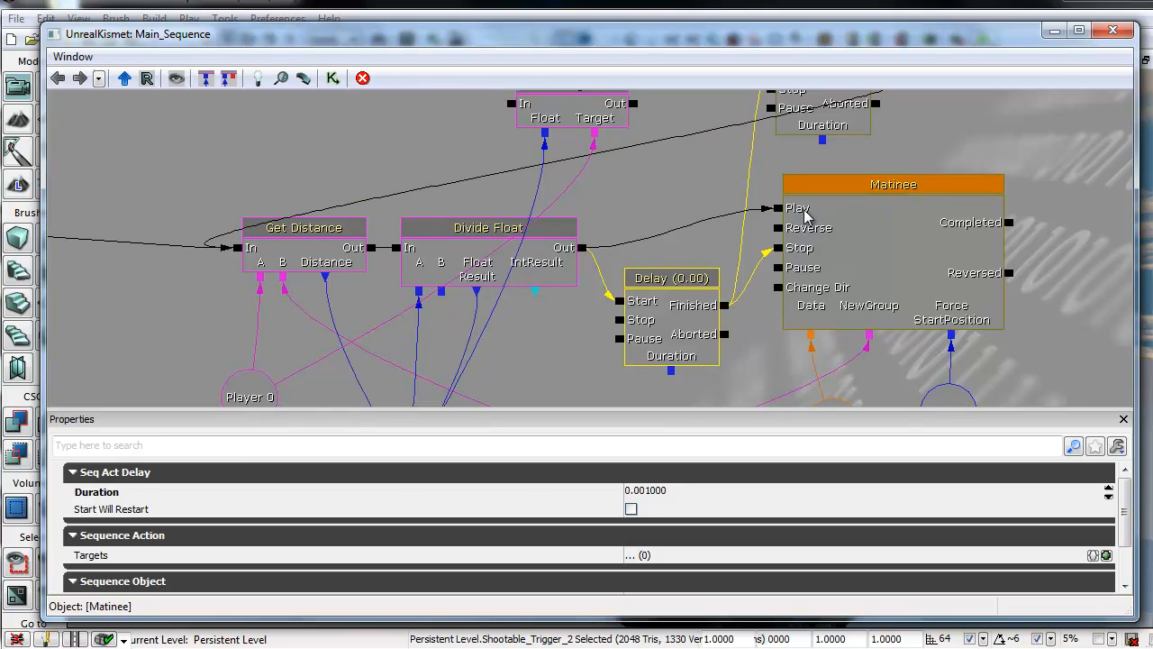
drag(693, 224, 592, 225)
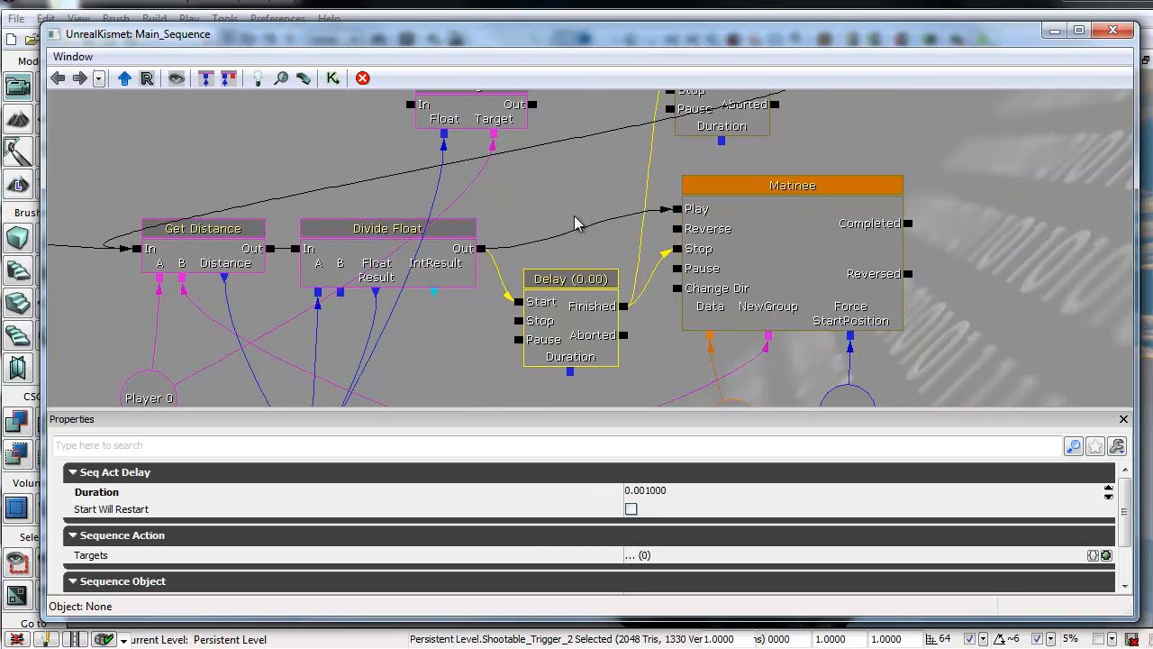
drag(592, 171, 618, 265)
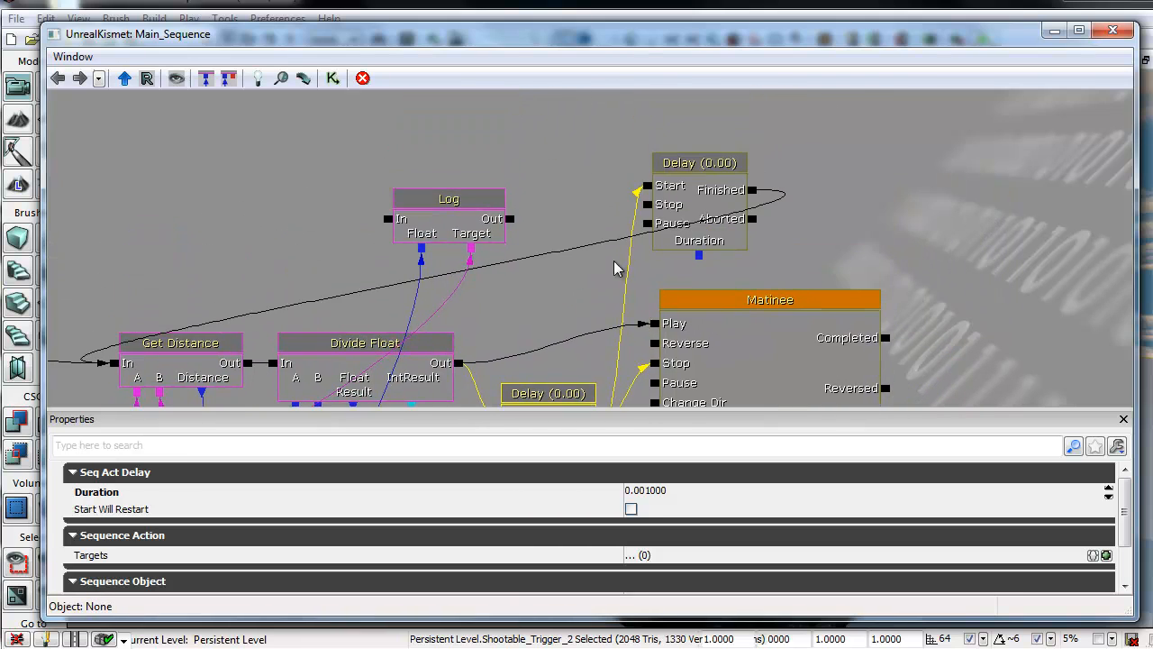
click(674, 490)
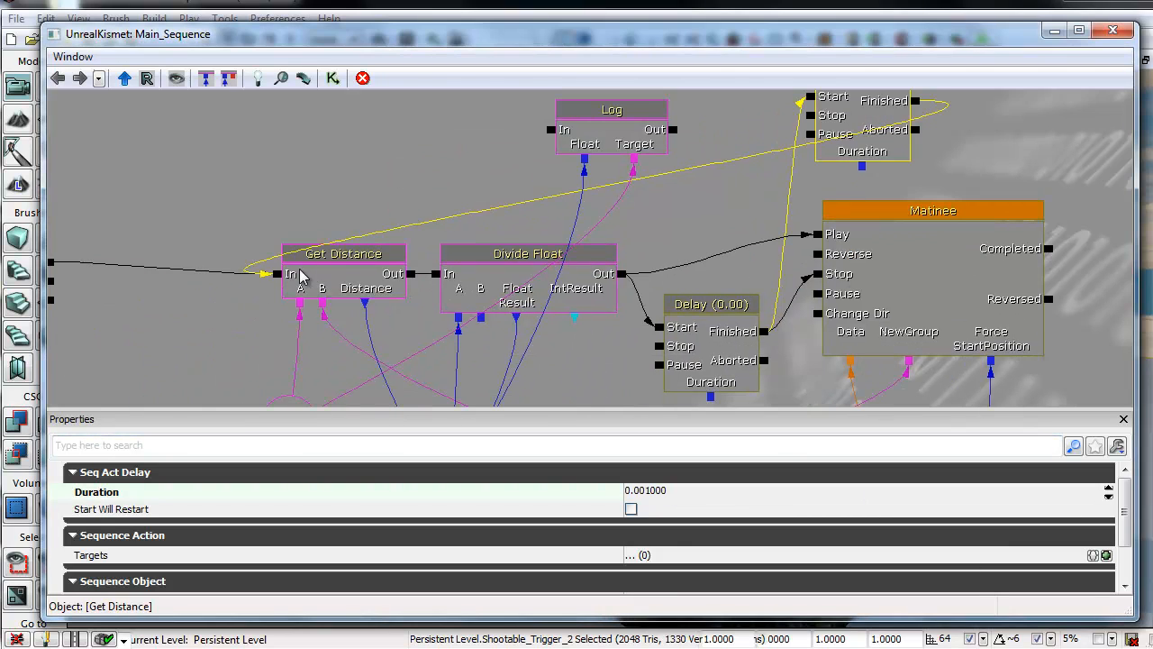
scroll(665, 261, down, 4)
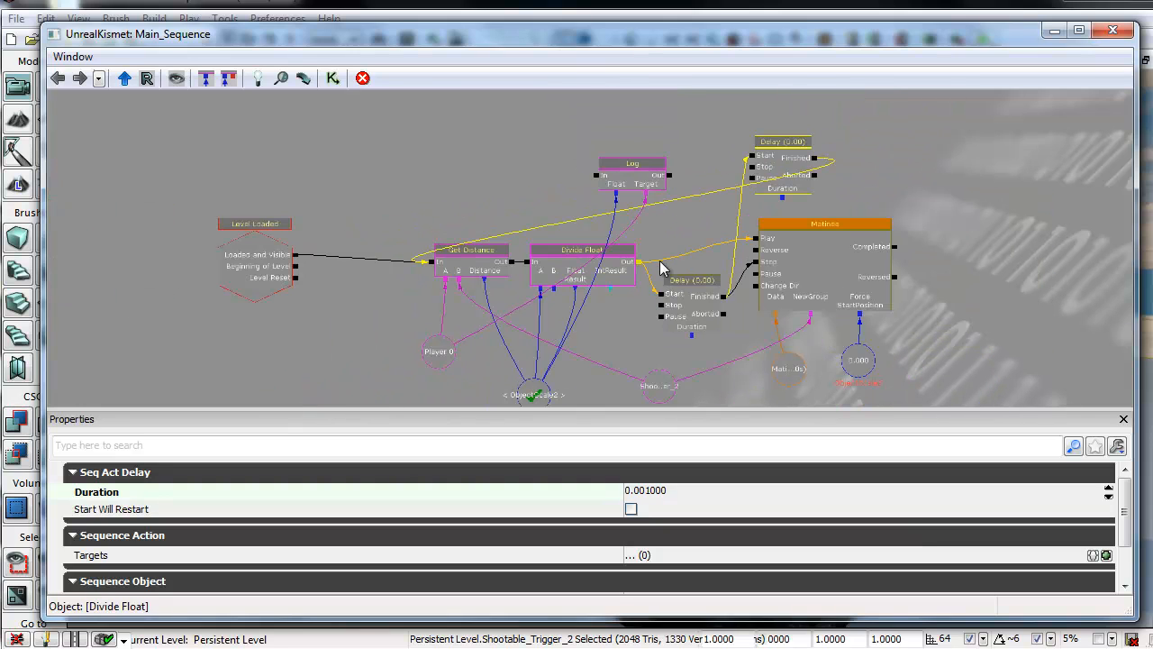
drag(615, 348, 616, 338)
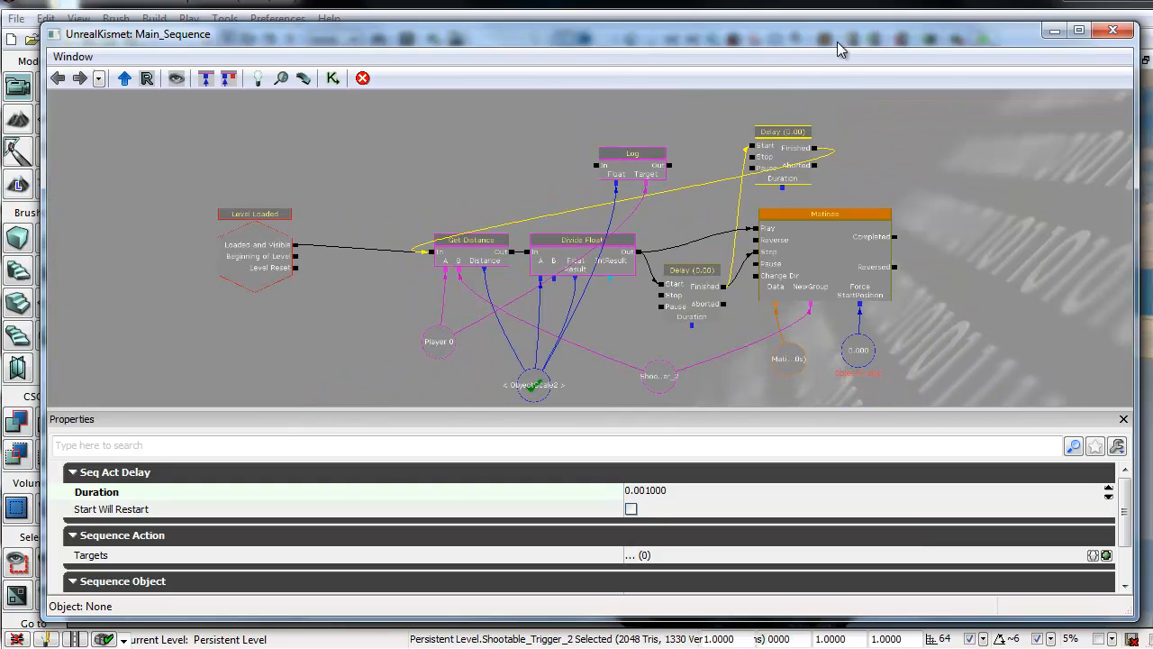
Link the output of Get Distance to the Log action's input and close Kismet
drag(583, 45, 691, 27)
click(710, 155)
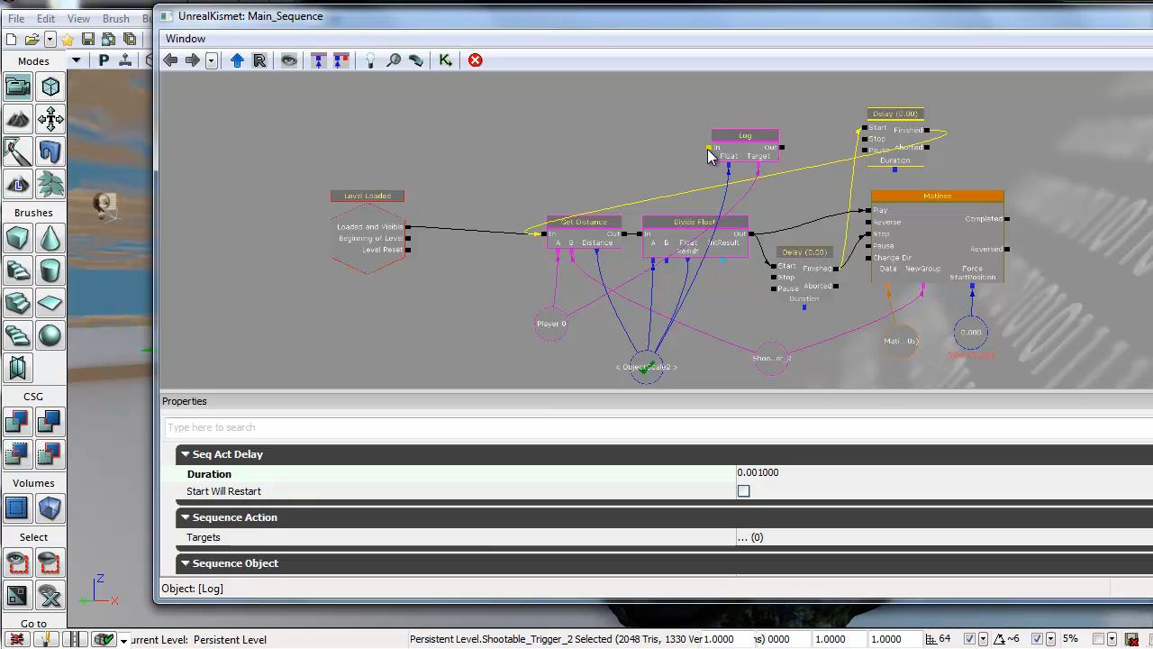
drag(711, 155, 628, 244)
click(1152, 14)
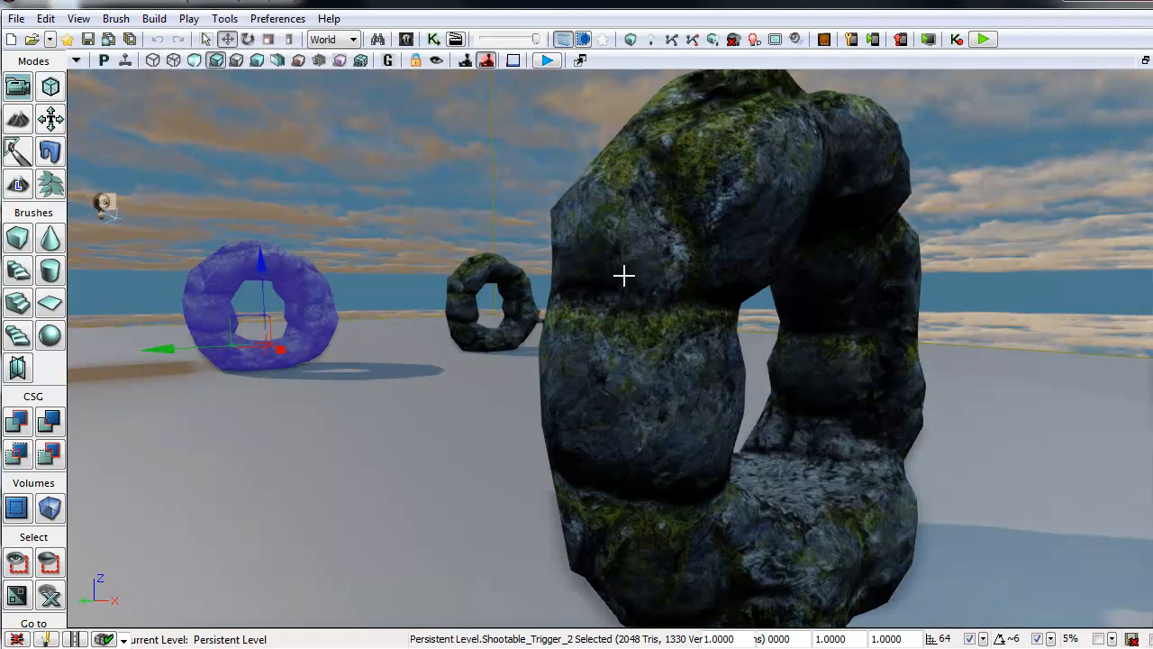
right_drag(611, 300, 442, 273)
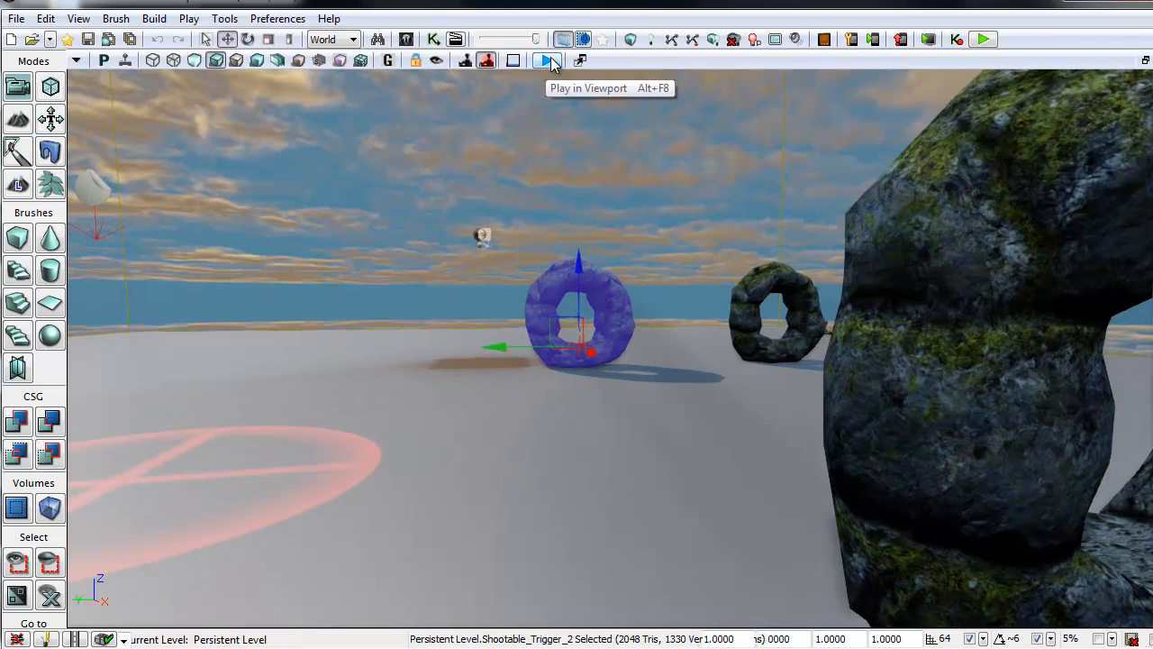
Play the level in the viewport and walk to and from the stone ring to watch its scaling and logged values
click(552, 59)
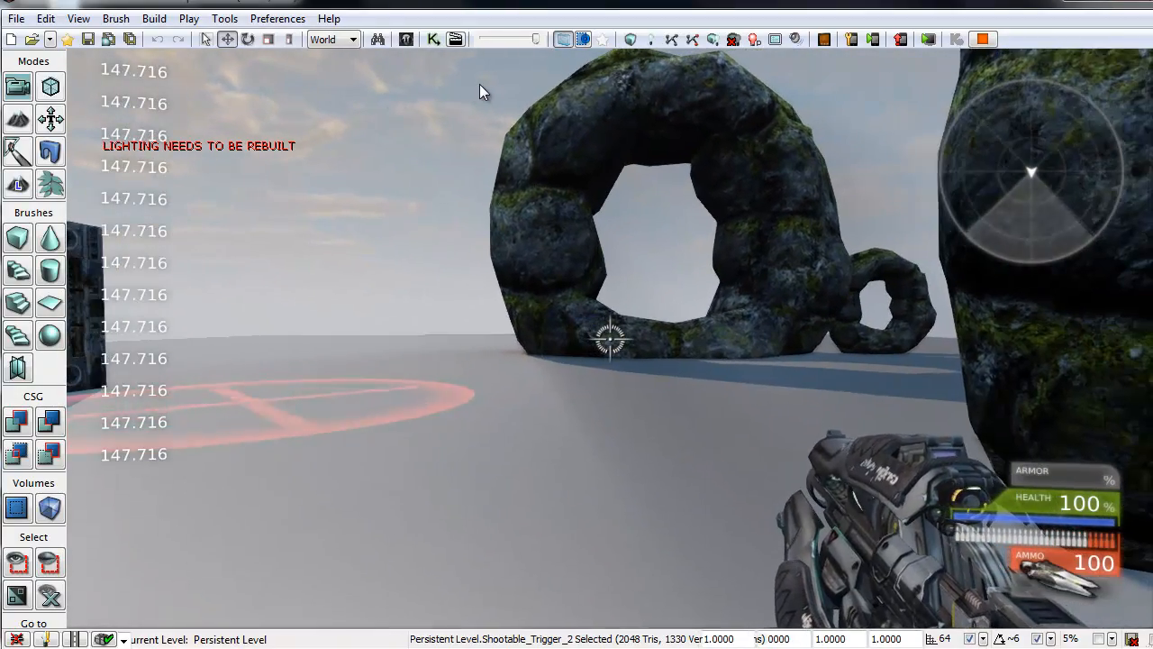
key(s)
key(w)
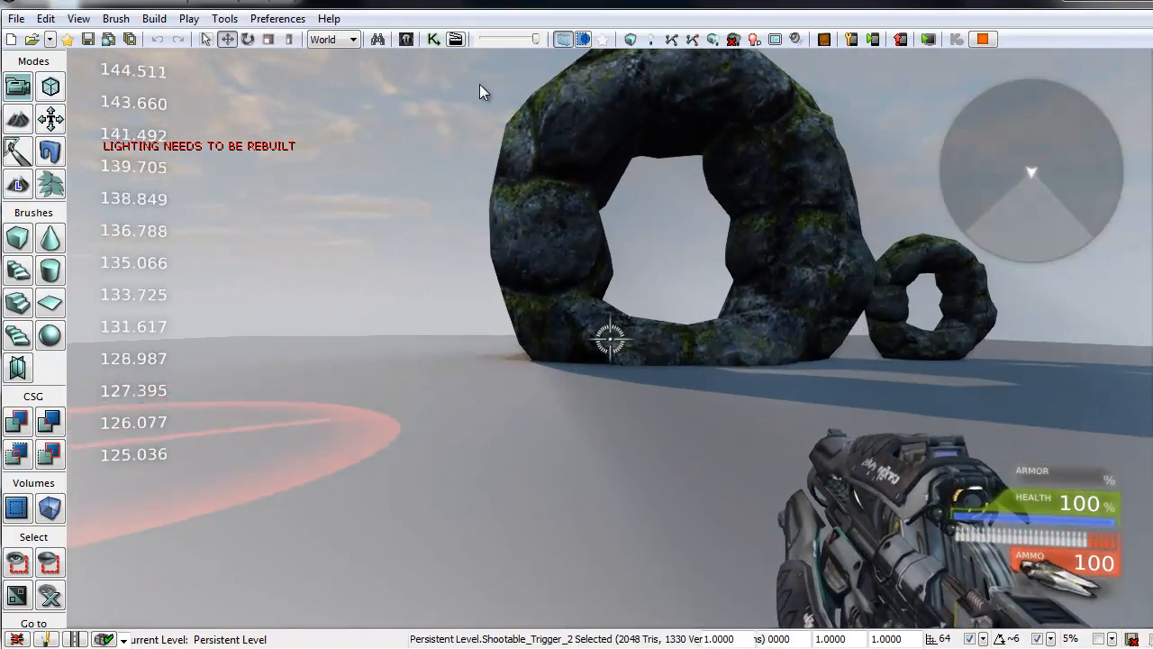
key(s)
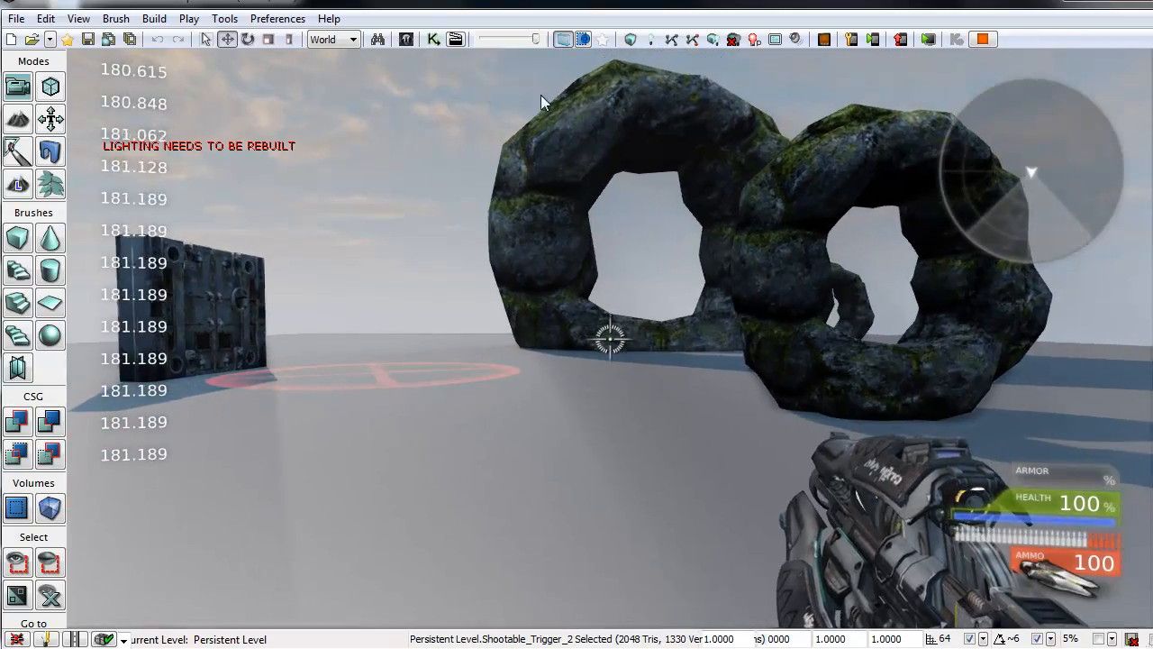
key(w)
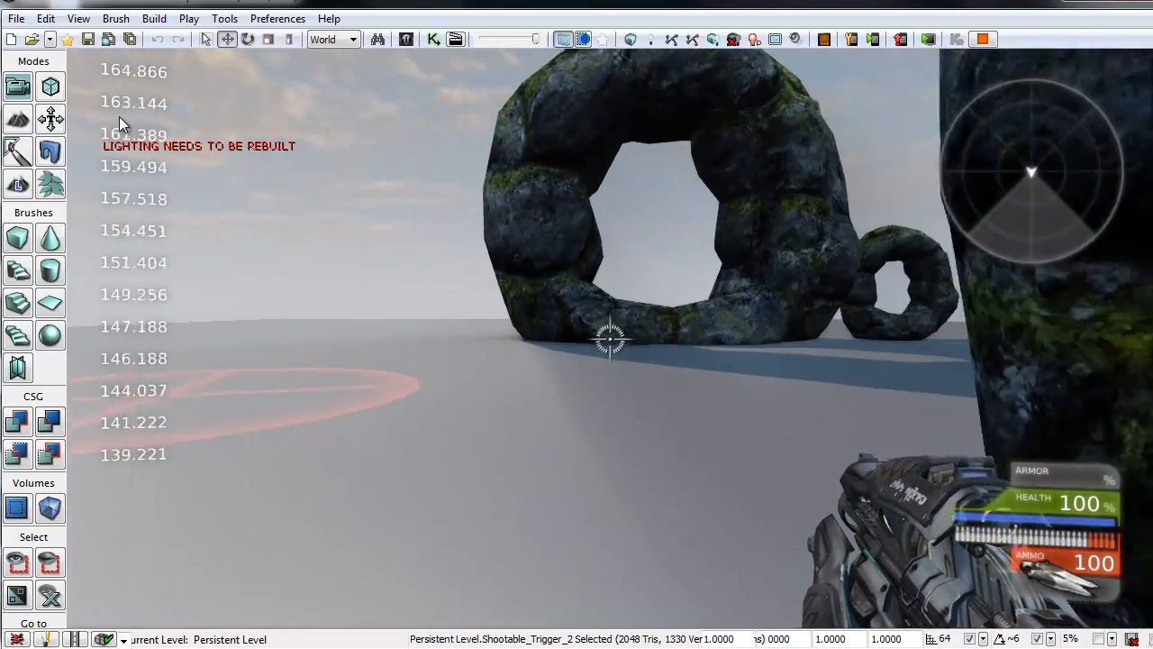
key(w)
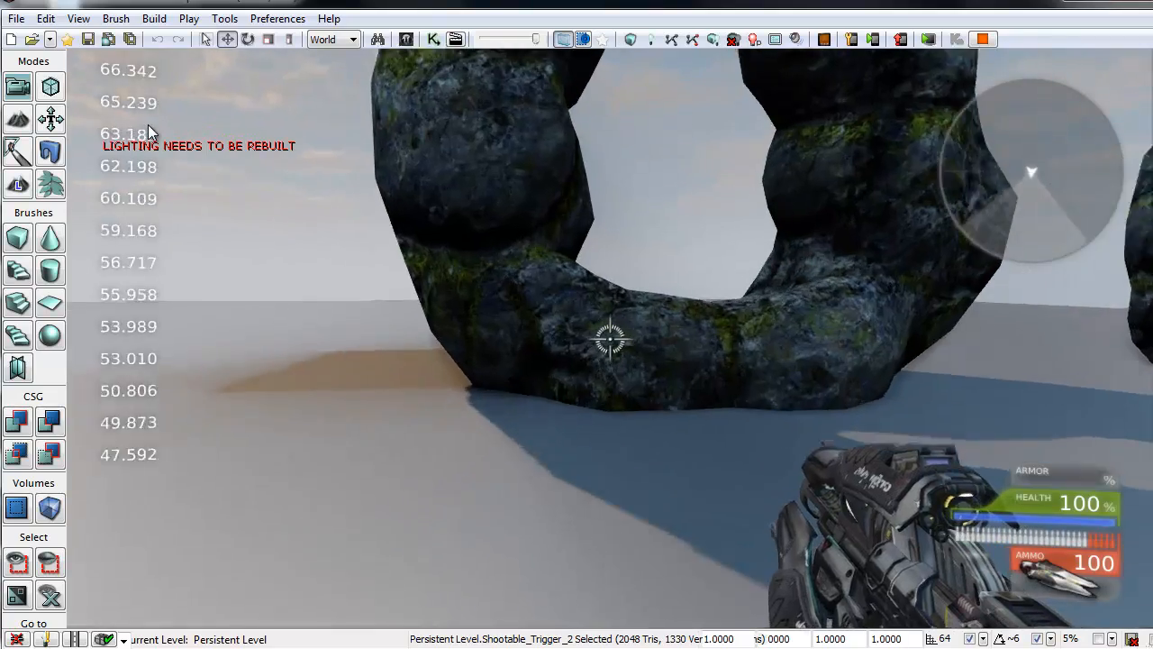
key(w)
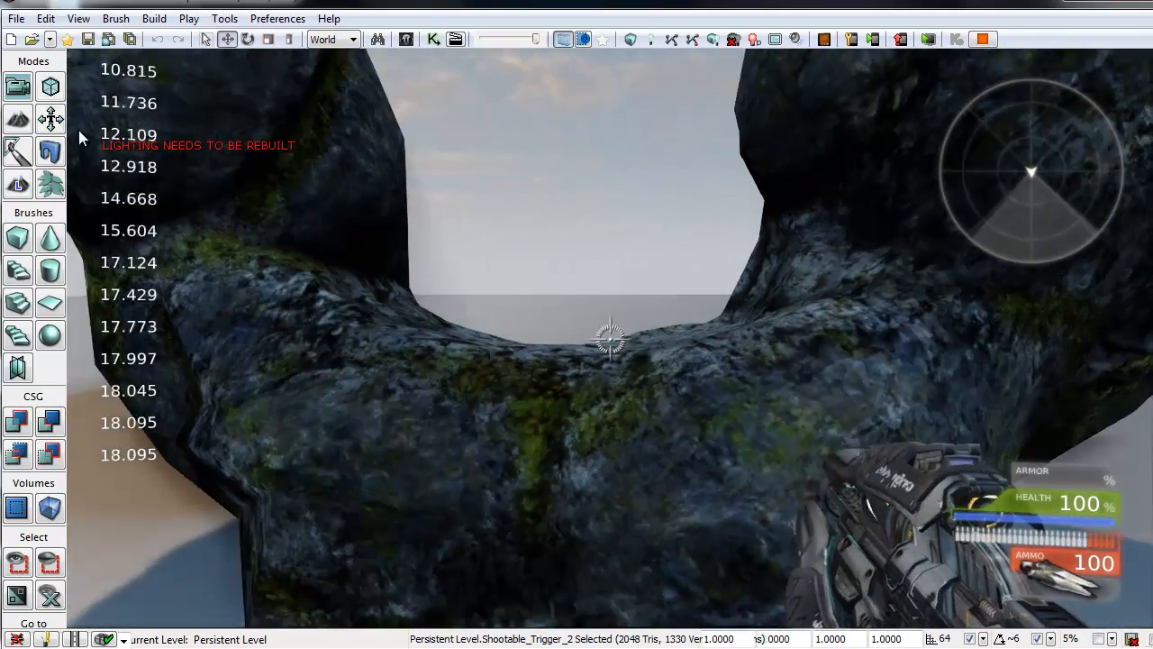
key(w)
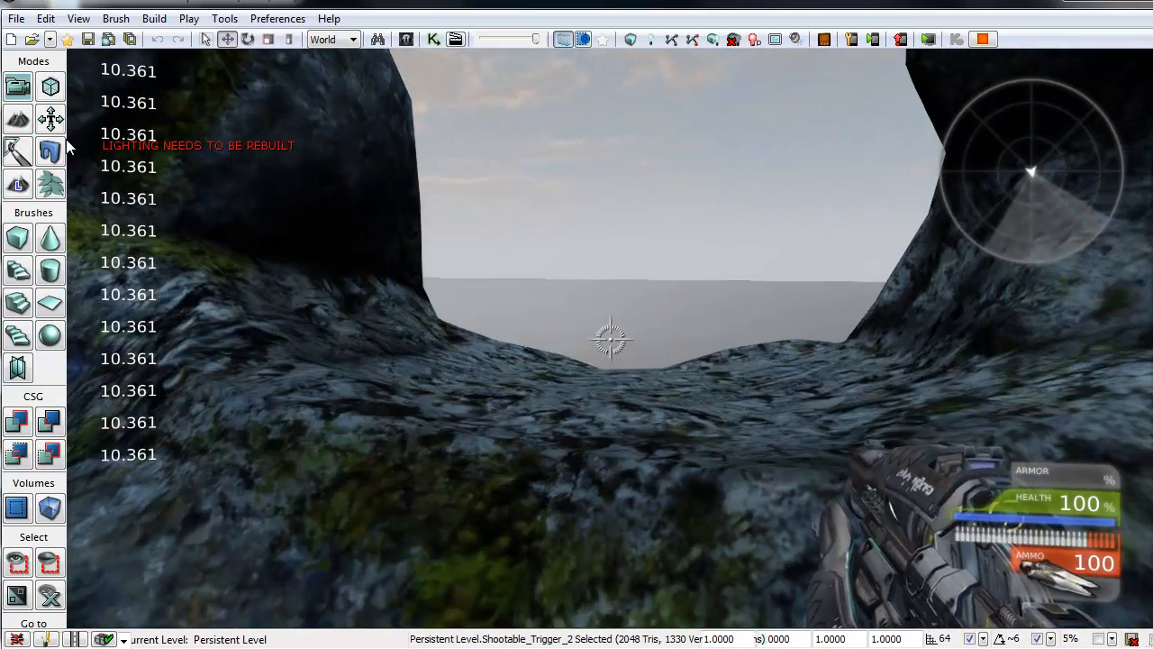
key(s)
key(w)
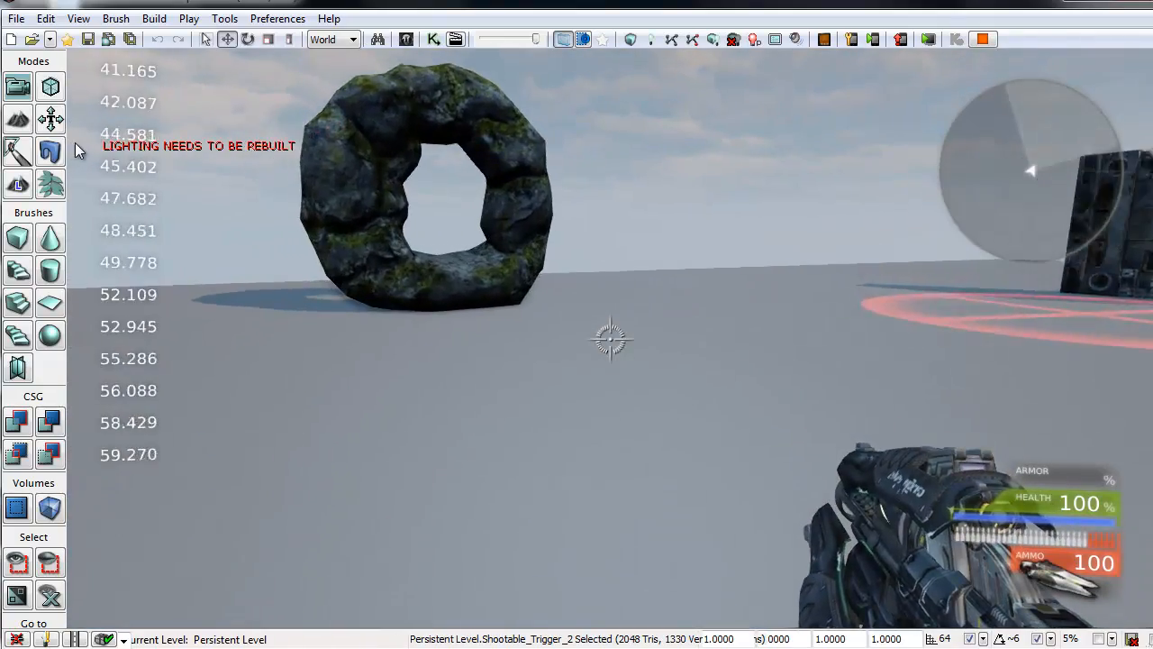
key(Escape)
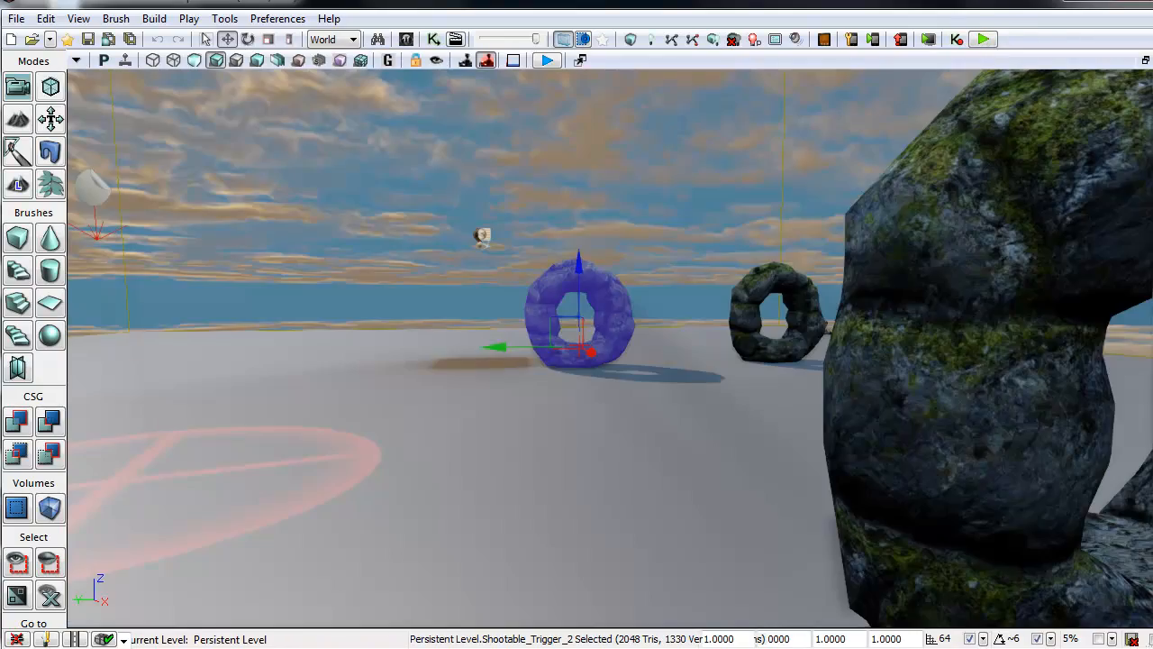
Relink the Log action's input from Get Distance's output to Divide Float's output, shift Log slightly aside and close Kismet
click(434, 39)
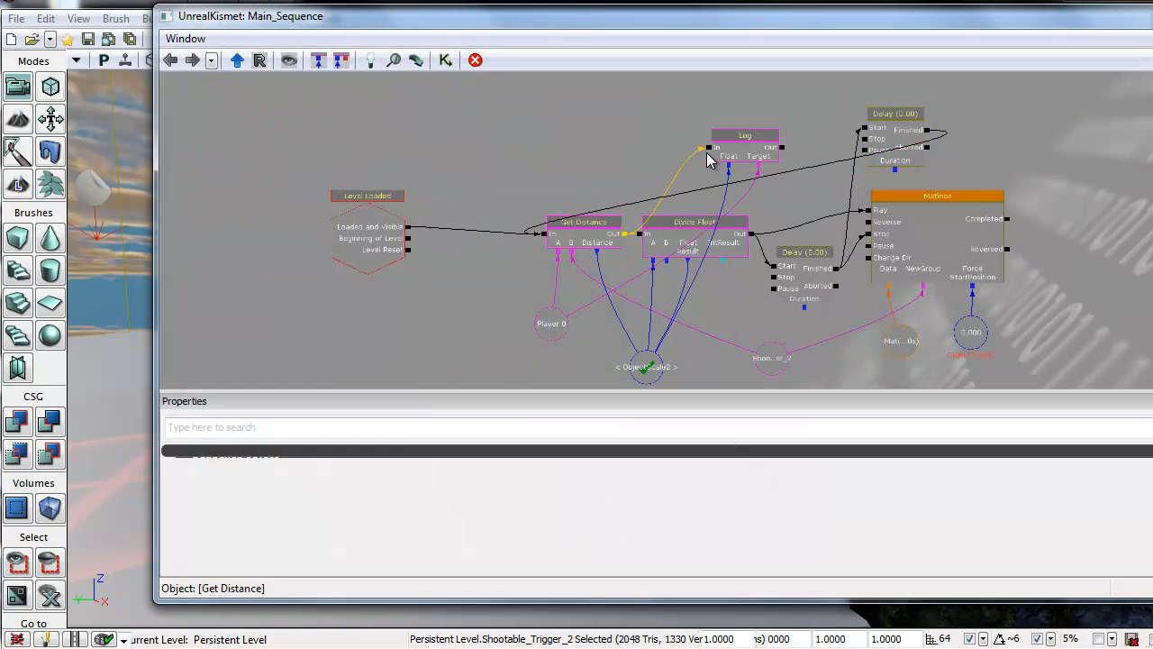
drag(708, 150, 757, 236)
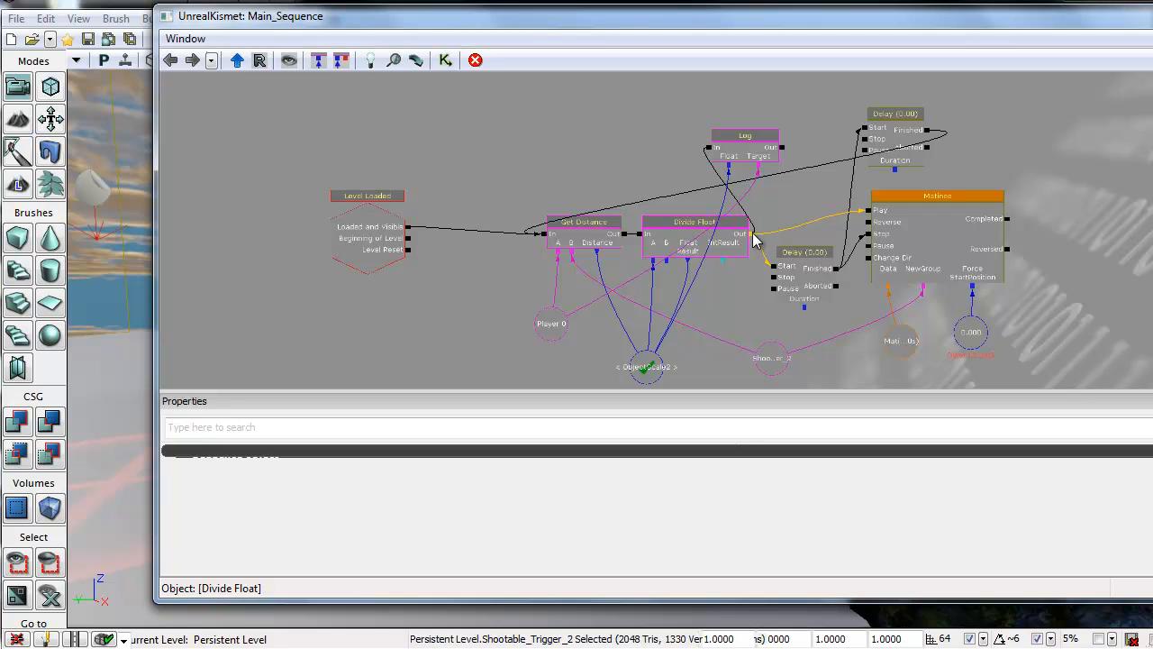
click(747, 155)
ctrl+drag(748, 148, 764, 142)
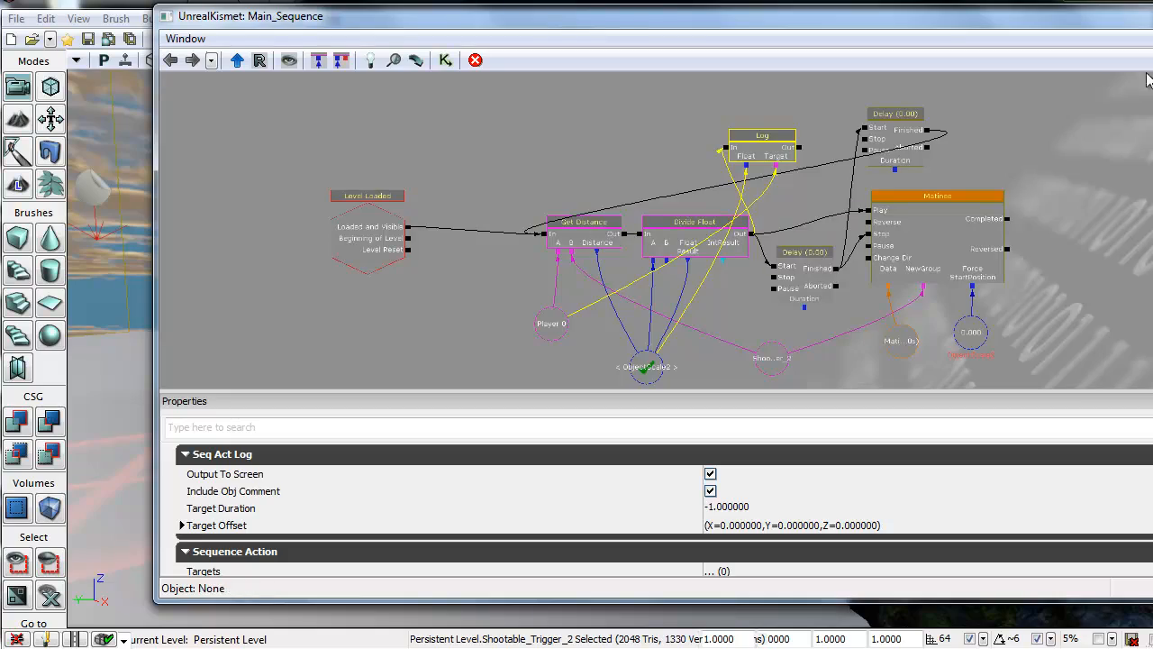
key(alt+F4)
Test the relinked Log action by playing in the viewport and walking towards the stone ring
click(549, 62)
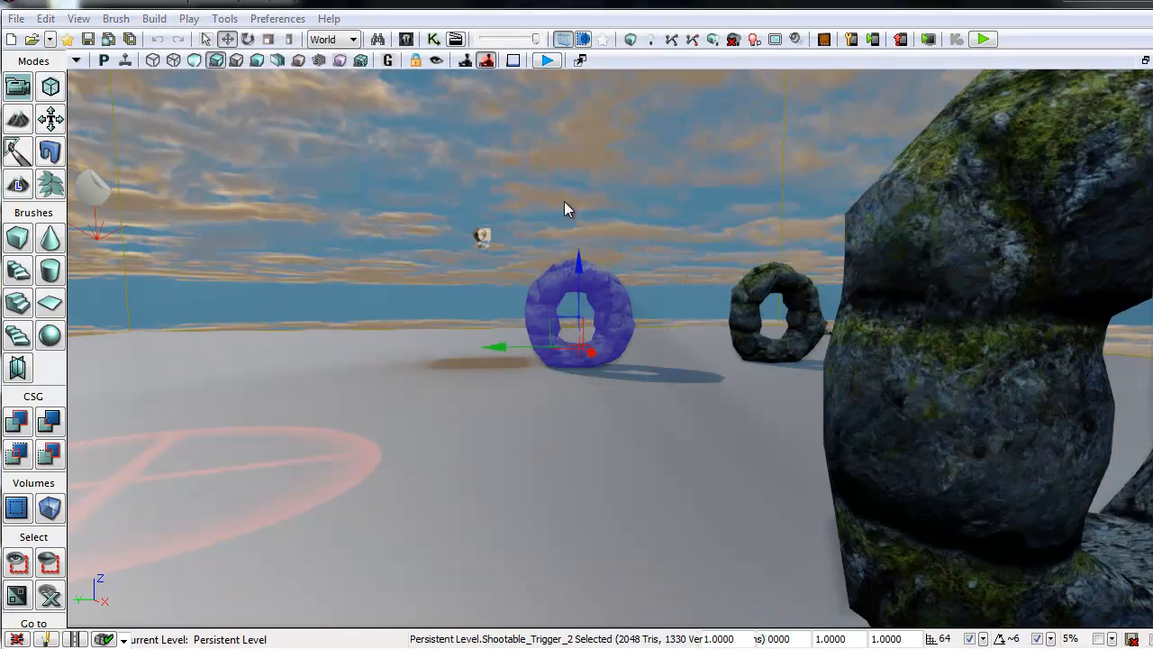
key(w)
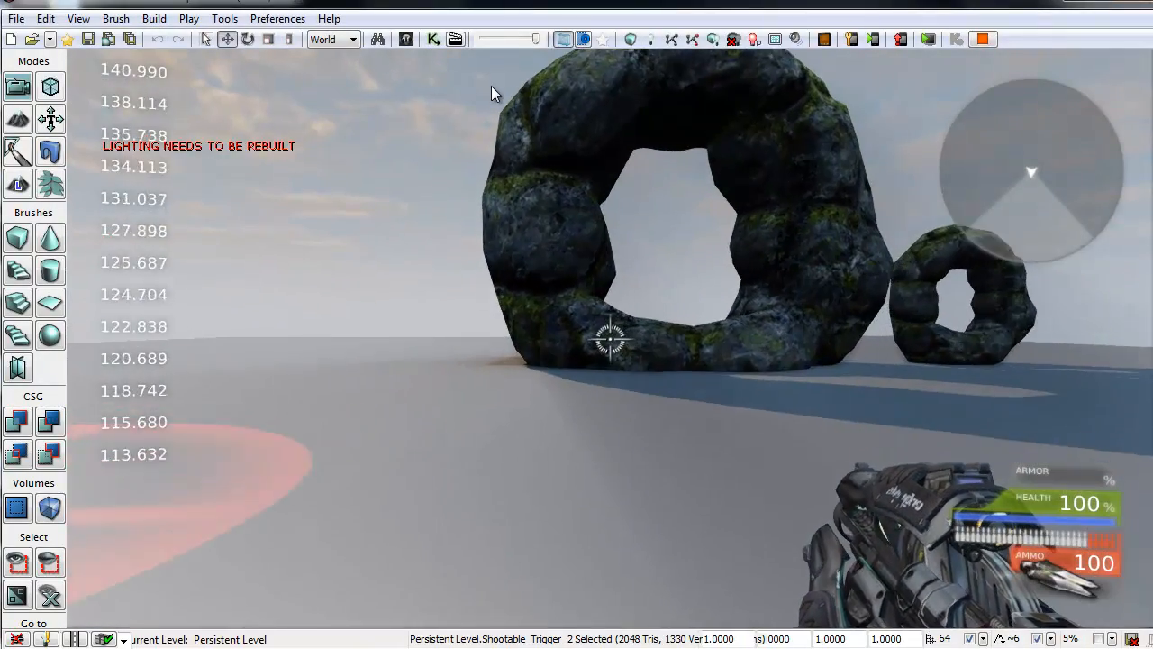
key(Escape)
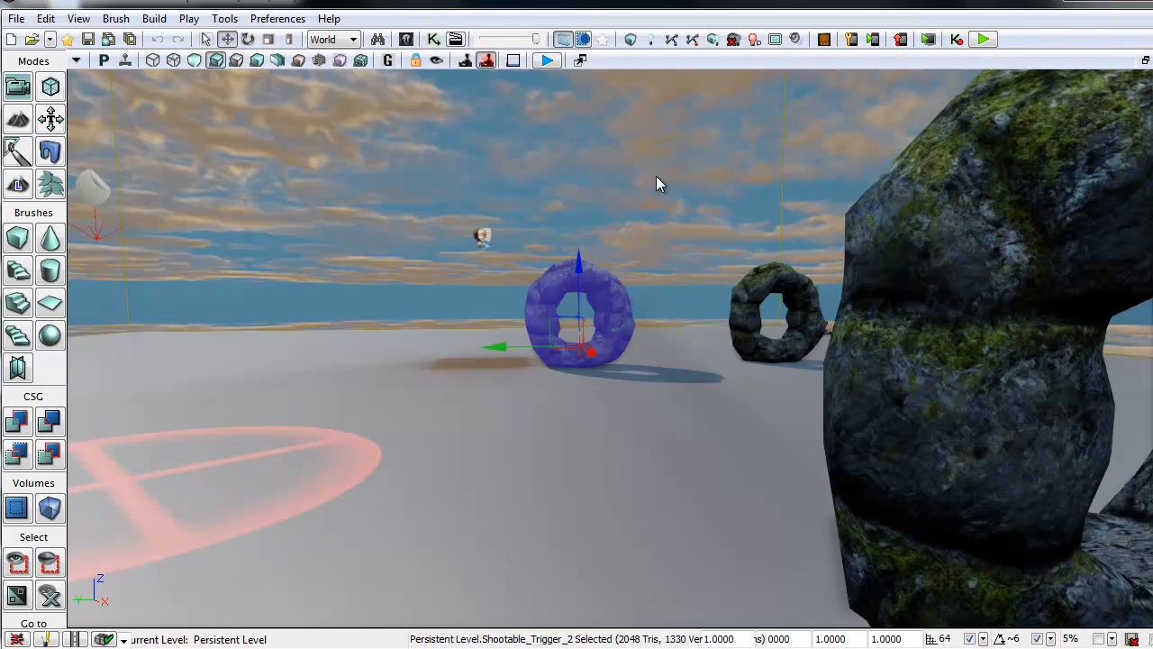
Set Value B of the Divide Float action to 1 in Kismet and close the editor
click(436, 40)
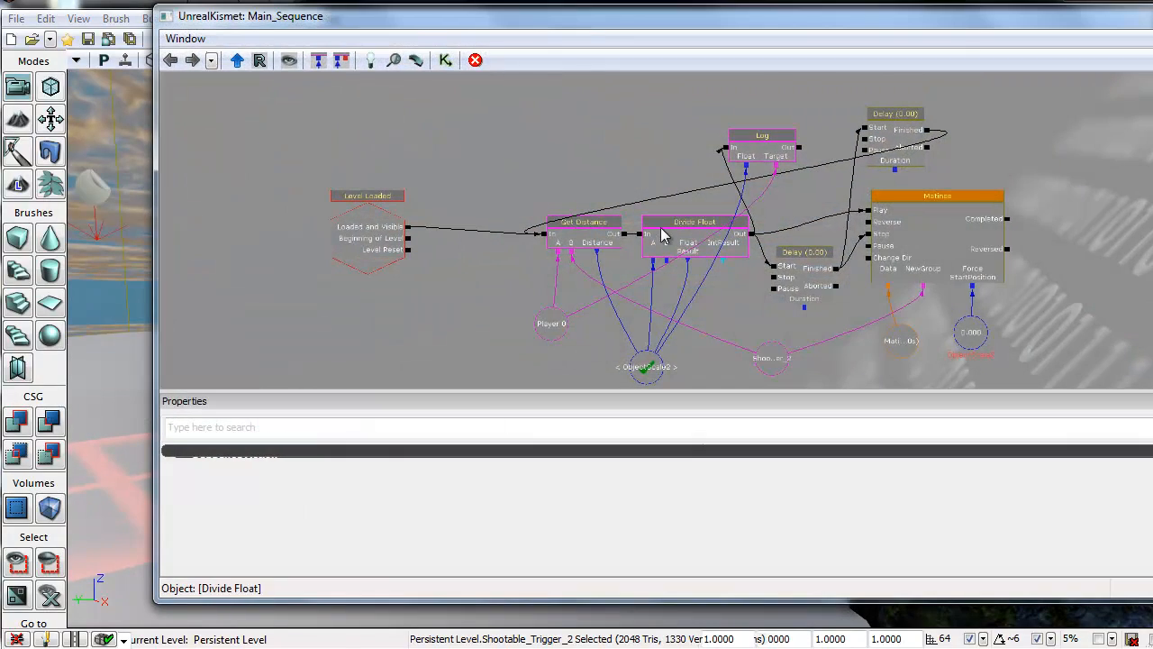
click(659, 231)
click(647, 491)
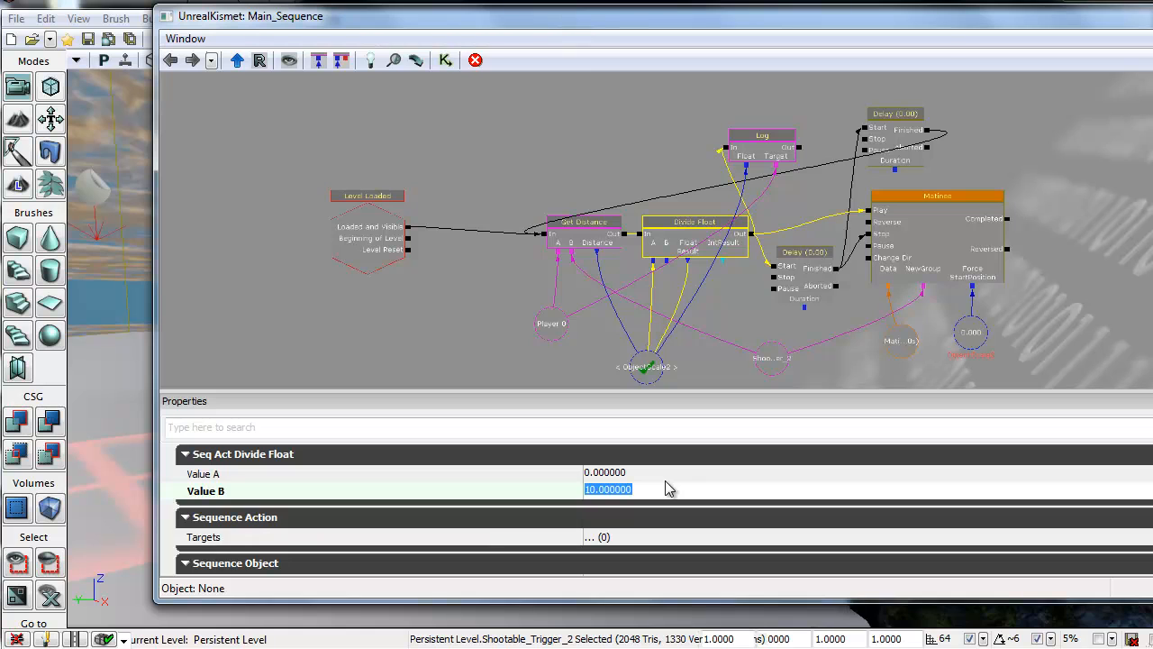
text(1)
key(Return)
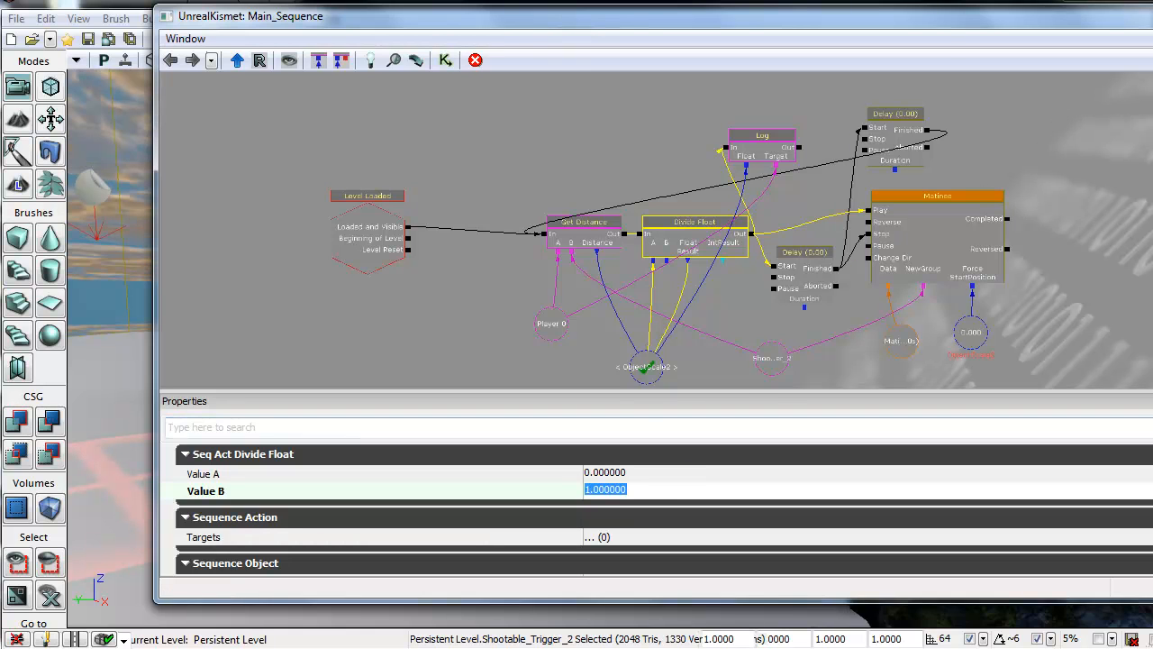
key(alt+F4)
Play in the viewport with the new divisor and walk through and away from the ring to compare distance and scale
click(547, 60)
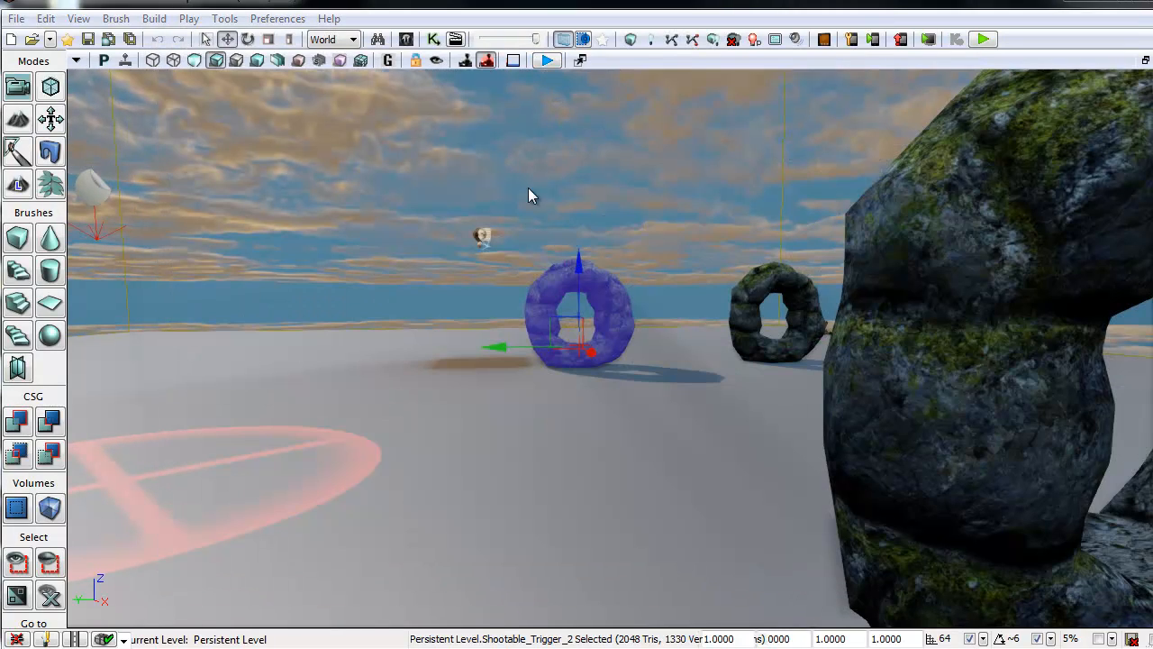
key(w)
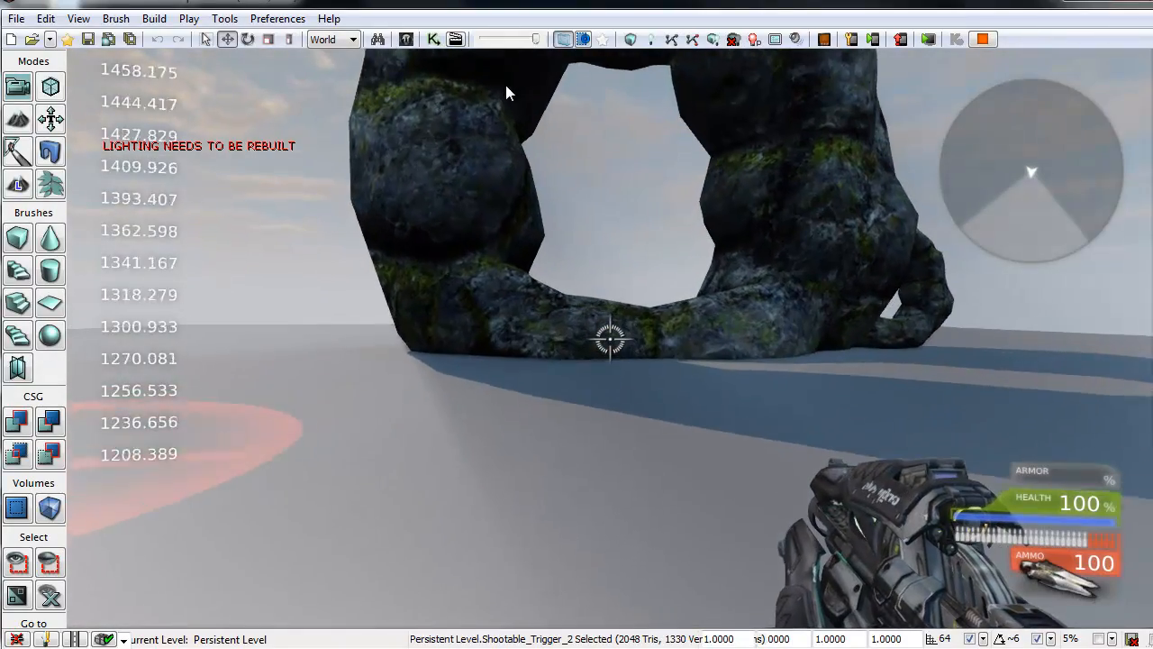
key(w)
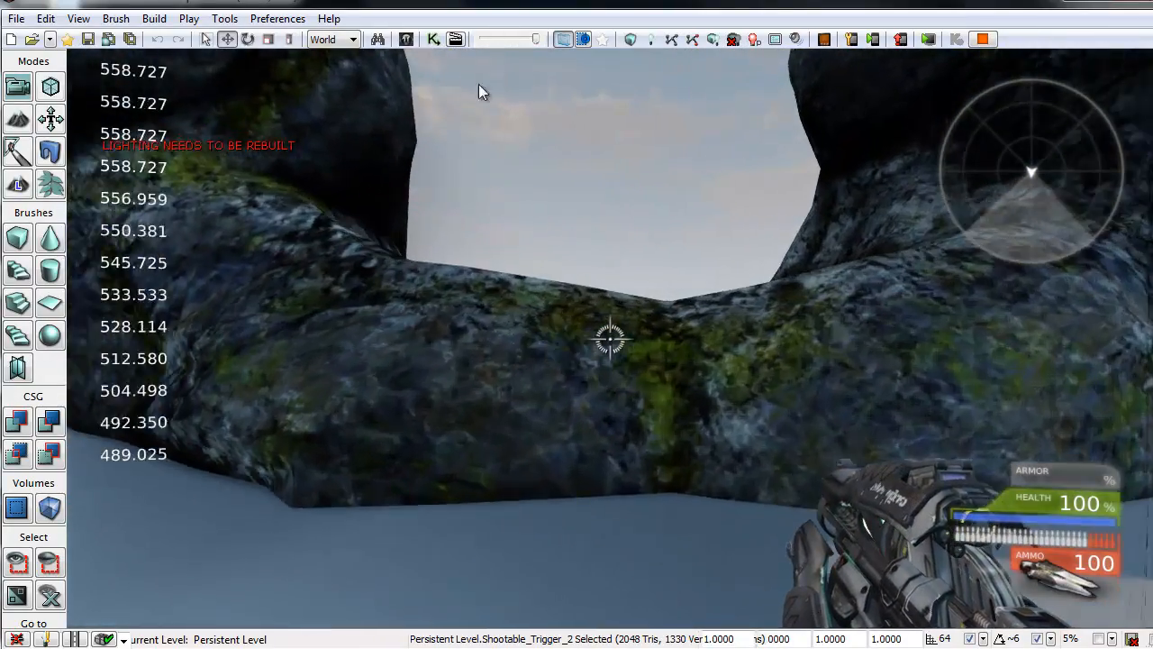
key(s)
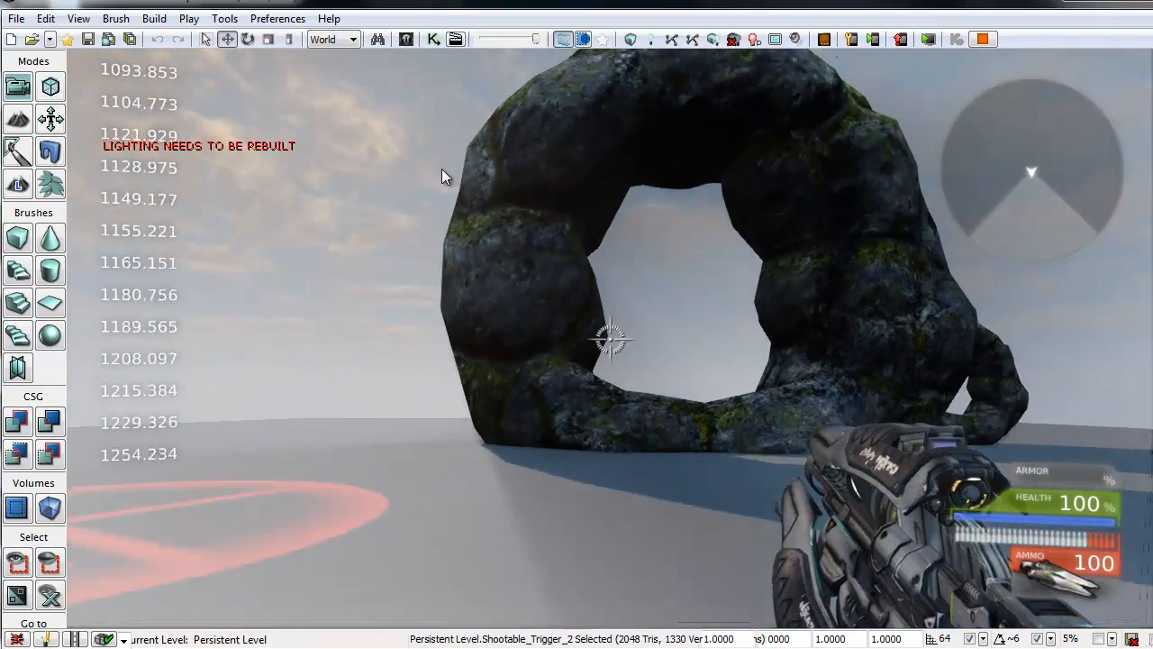
key(w)
key(w)
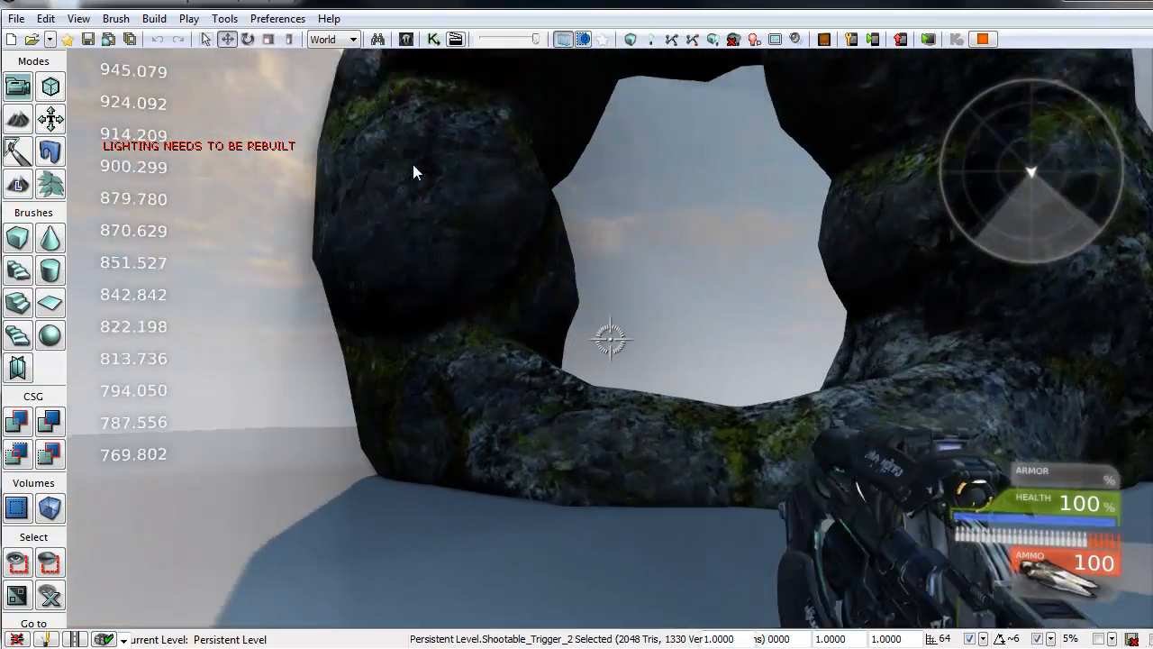
key(w)
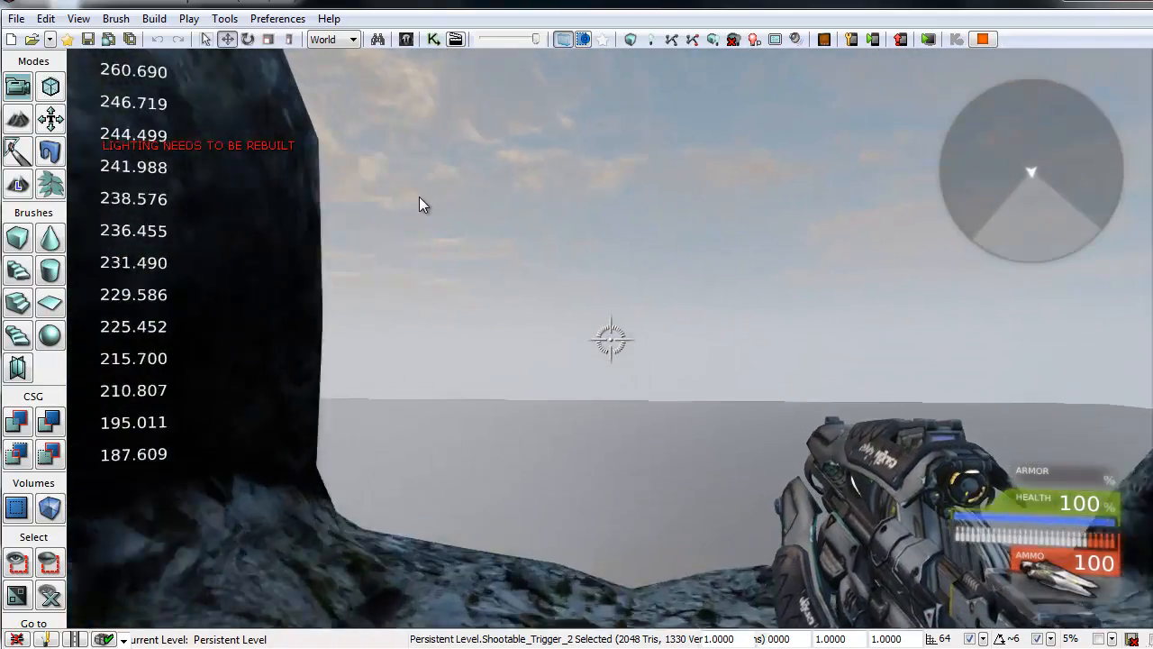
key(s)
key(s)
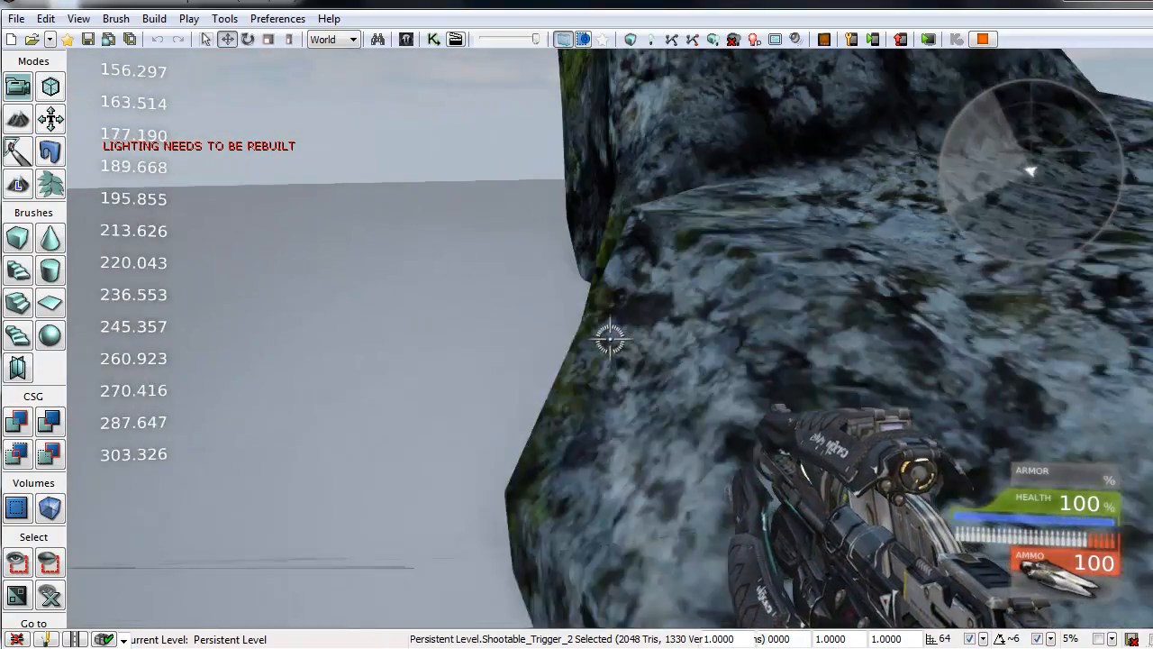
key(s)
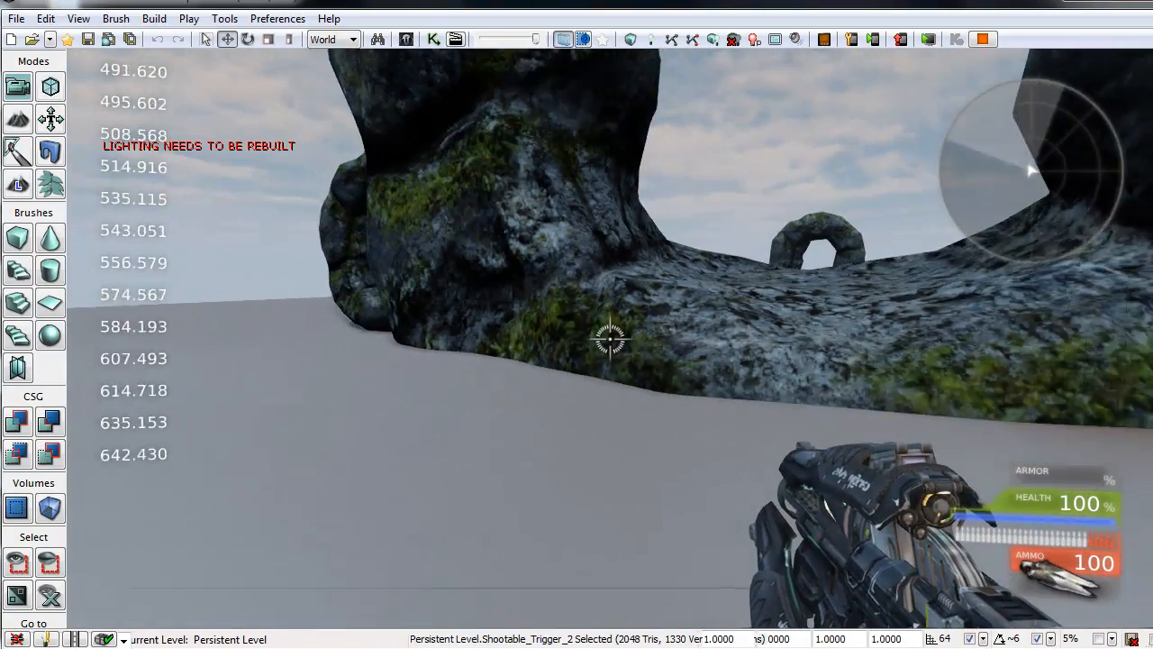
key(Escape)
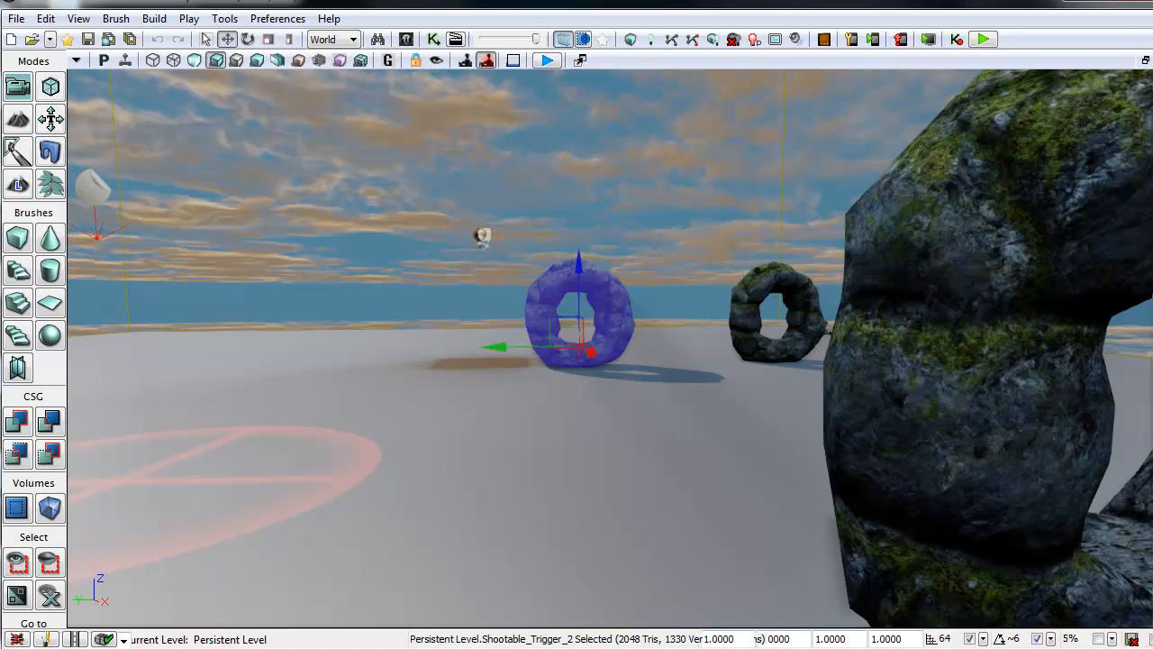
Check the ObjectScale2 float feeding the Matinee's Force StartPosition in Kismet and open the Matinee action for editing
click(439, 40)
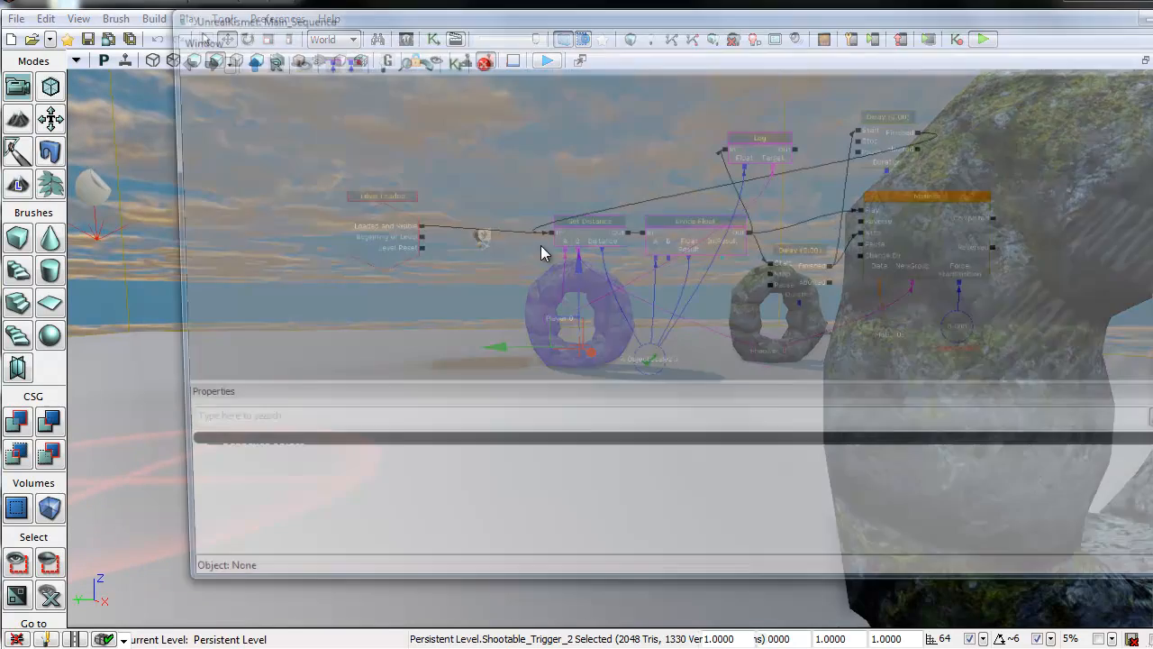
drag(1090, 254, 1016, 236)
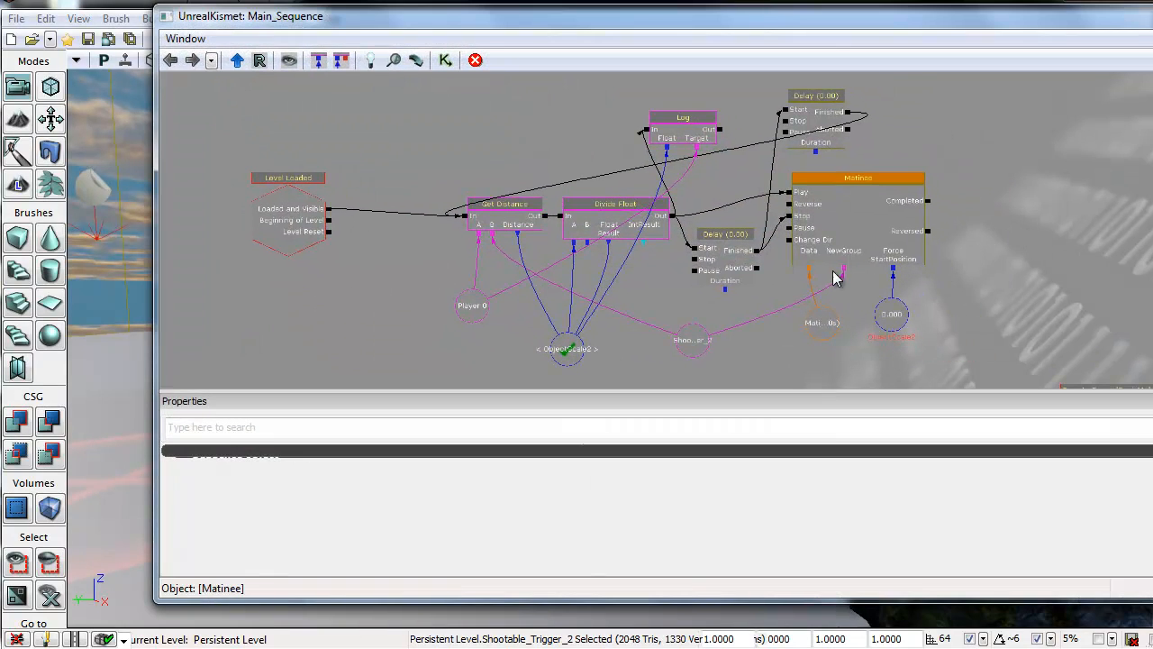
click(891, 326)
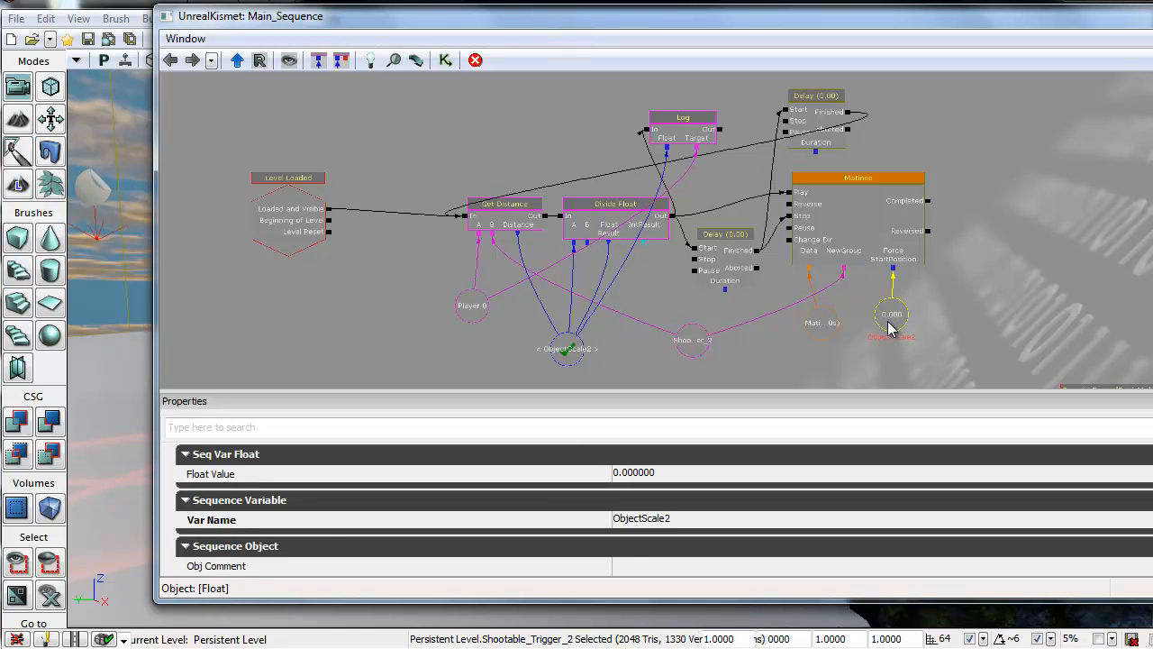
double_click(879, 203)
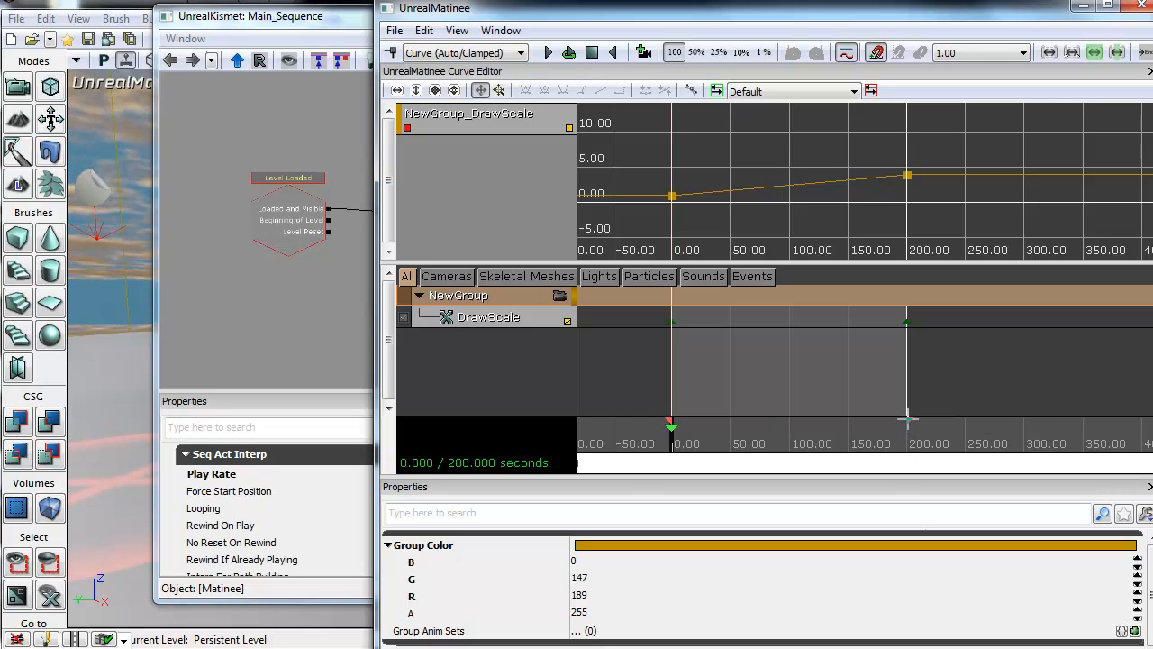
Examine the Matinee timeline and DrawScale curve around the 2000 and 200 second marks
scroll(998, 394, down, 1)
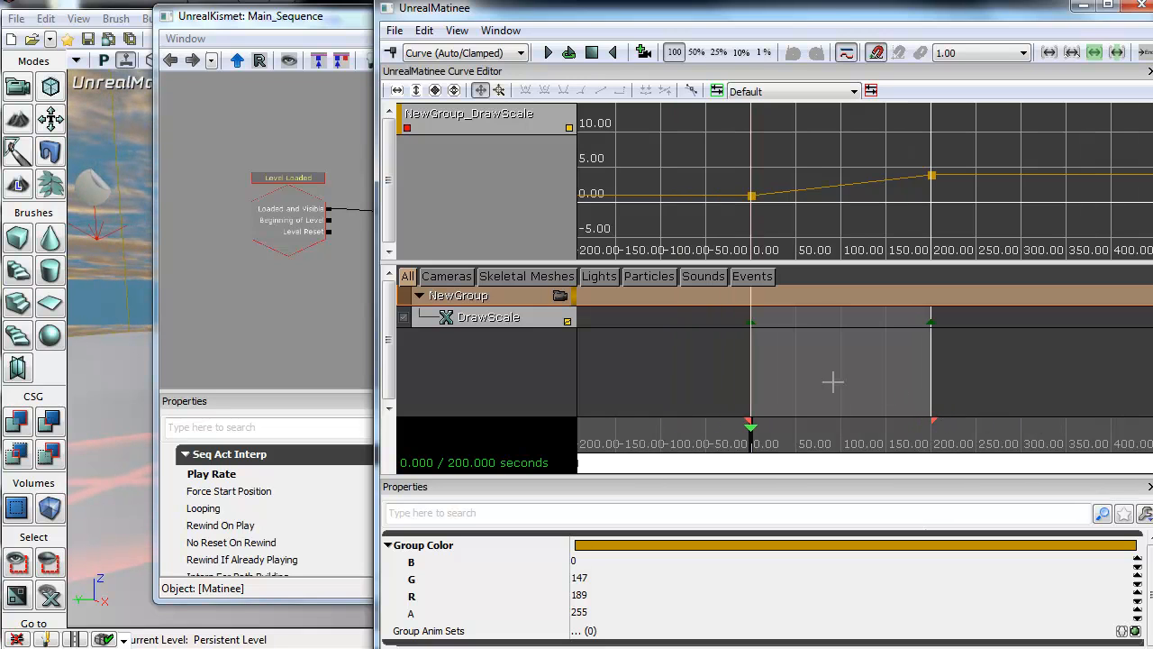
drag(726, 384, 1144, 351)
drag(748, 365, 946, 369)
scroll(817, 403, up, 4)
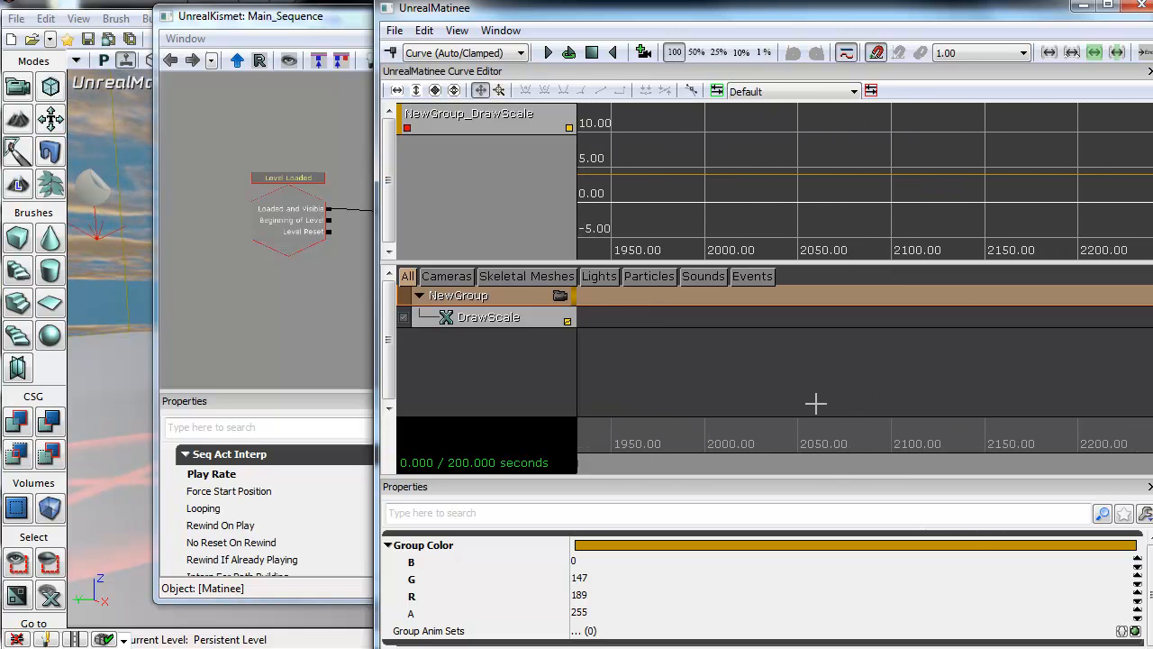
scroll(817, 403, up, 1)
drag(847, 380, 767, 382)
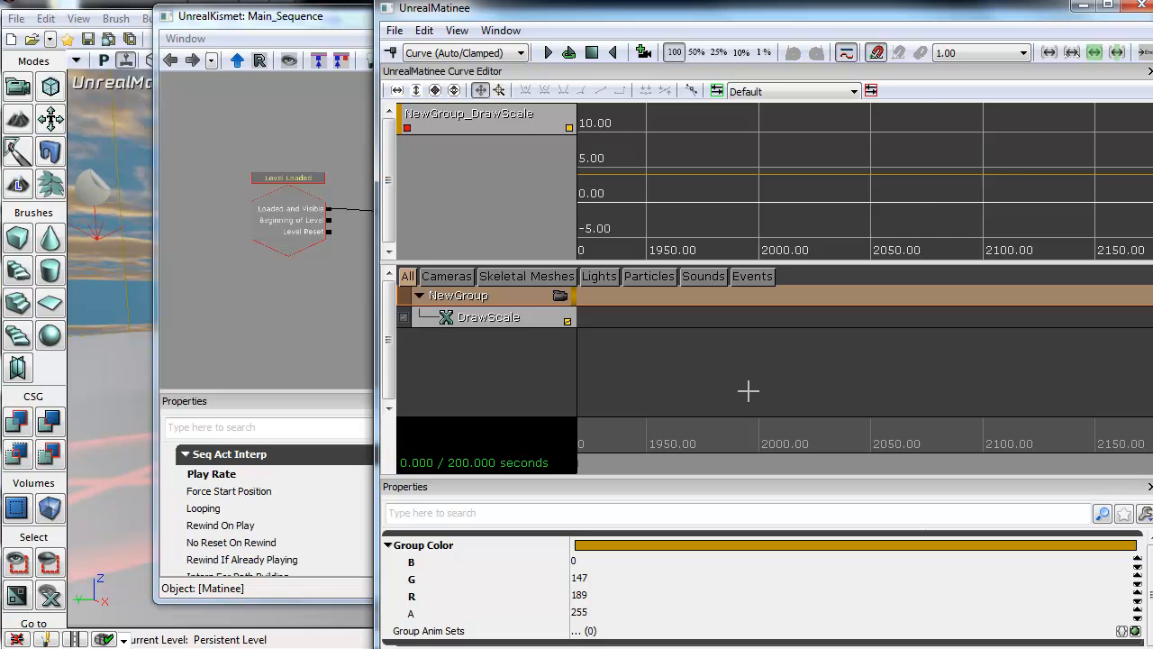
scroll(749, 391, down, 5)
drag(946, 392, 555, 388)
drag(879, 371, 615, 357)
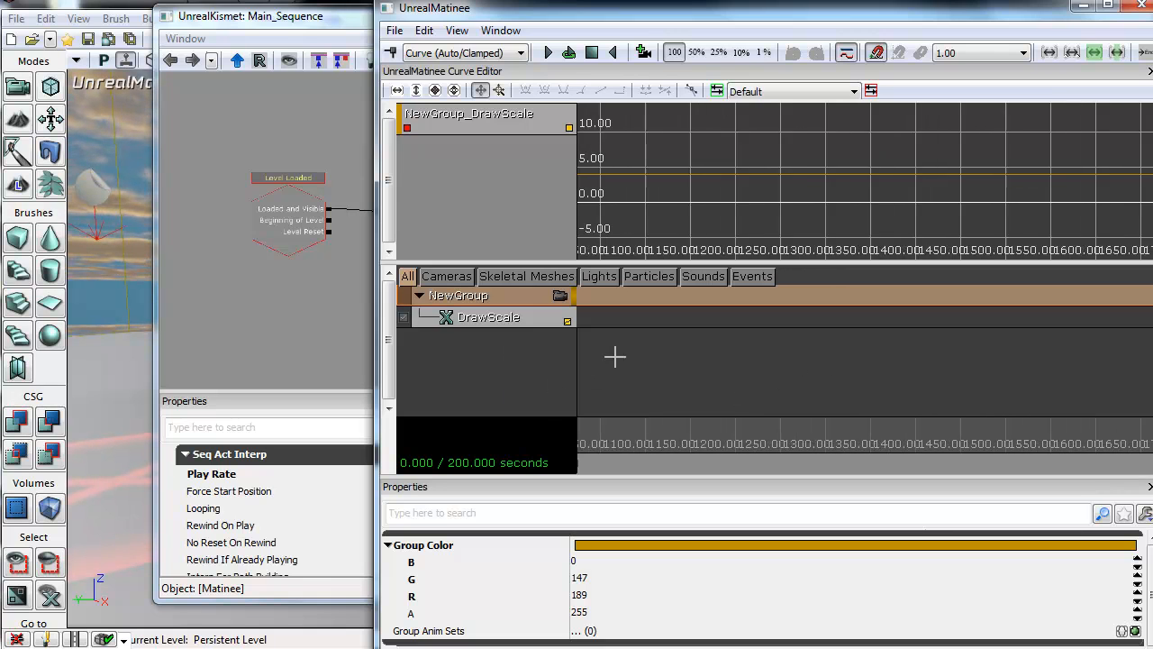
drag(1081, 365, 658, 374)
scroll(885, 393, up, 4)
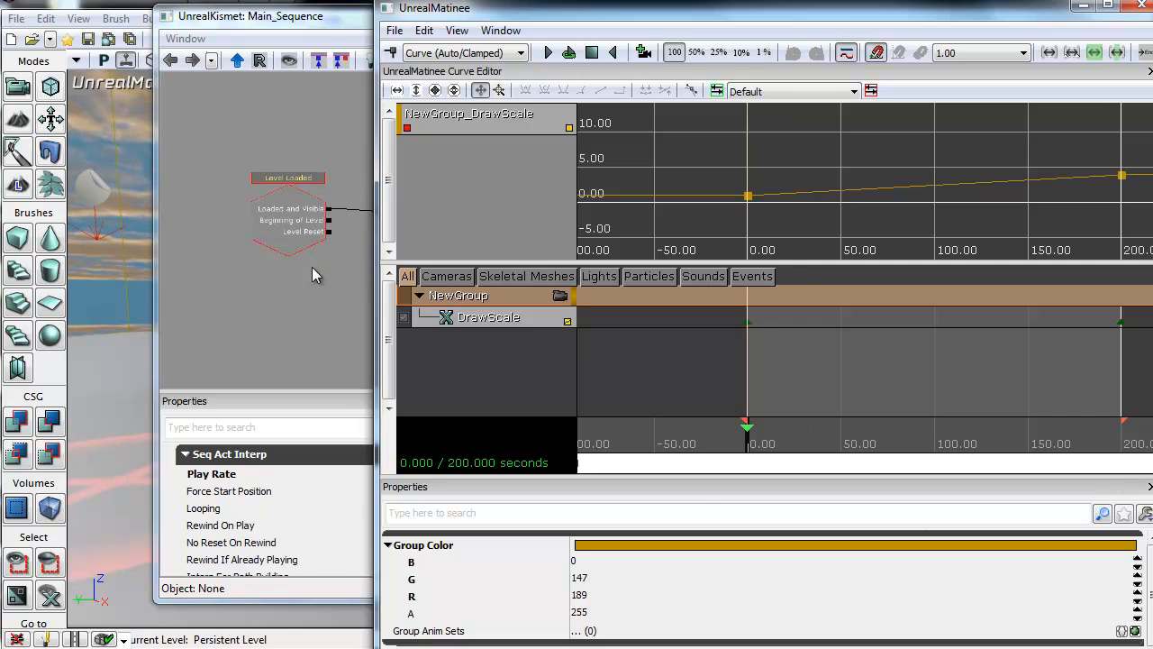
Set Value B of the Divide Float action to 10 in Kismet
click(312, 267)
click(616, 215)
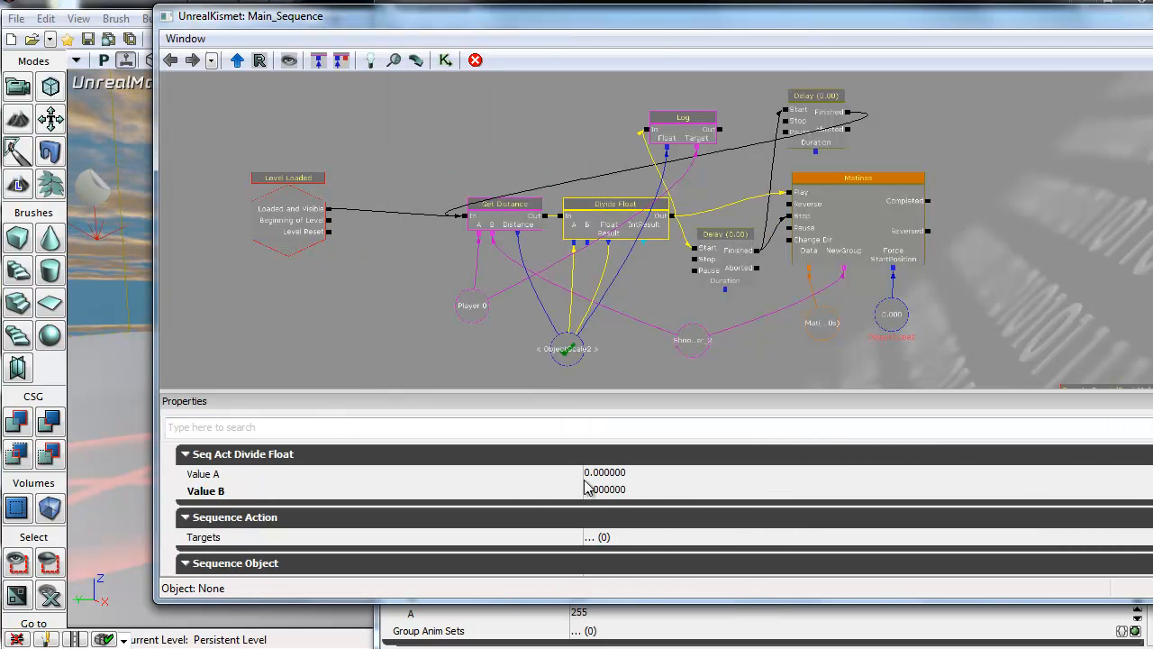
click(640, 494)
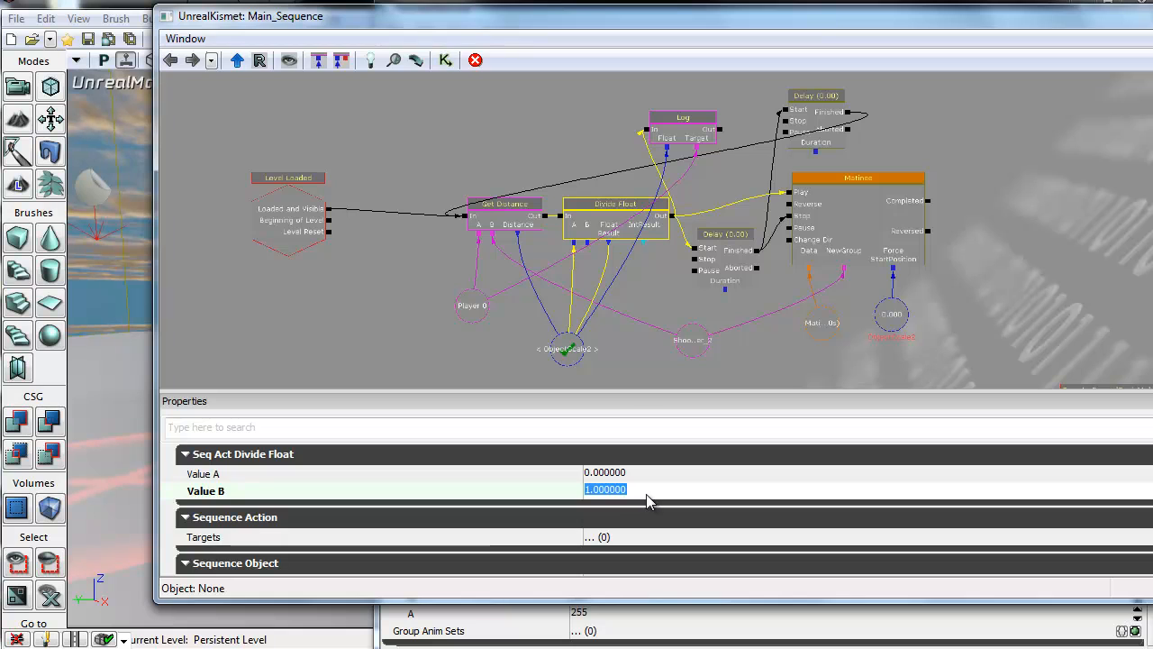
text(10)
key(Return)
Compare the Divide Float and Matinee links with the Matinee timeline by moving the Kismet window clear and back again
scroll(541, 149, up, 2)
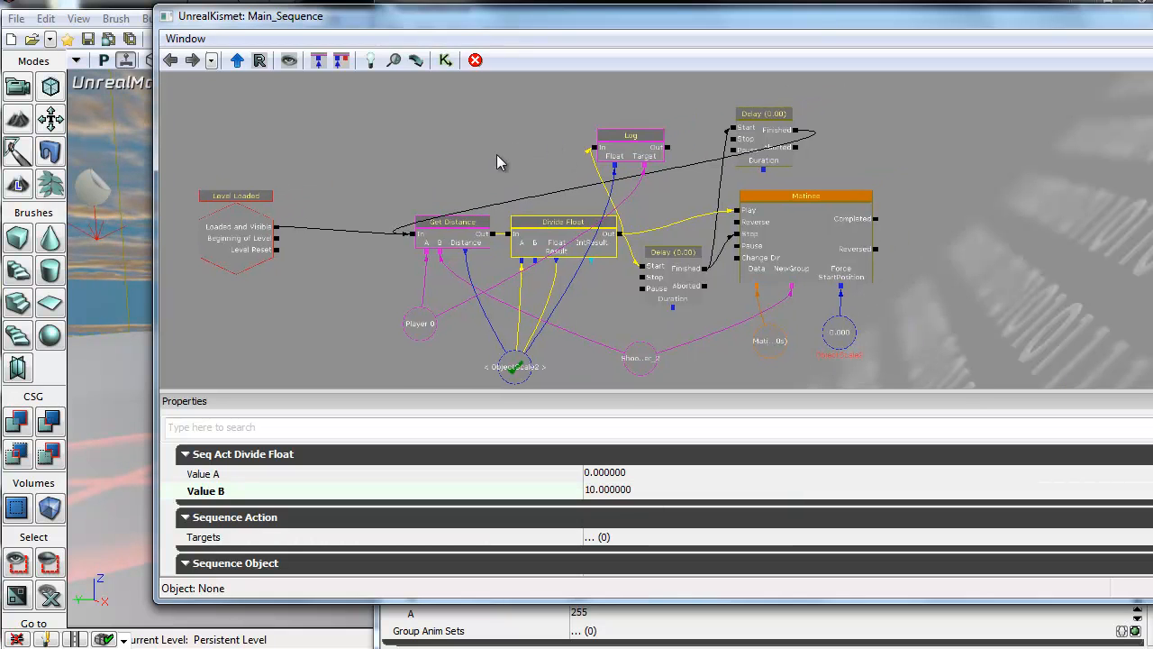
drag(723, 199, 652, 190)
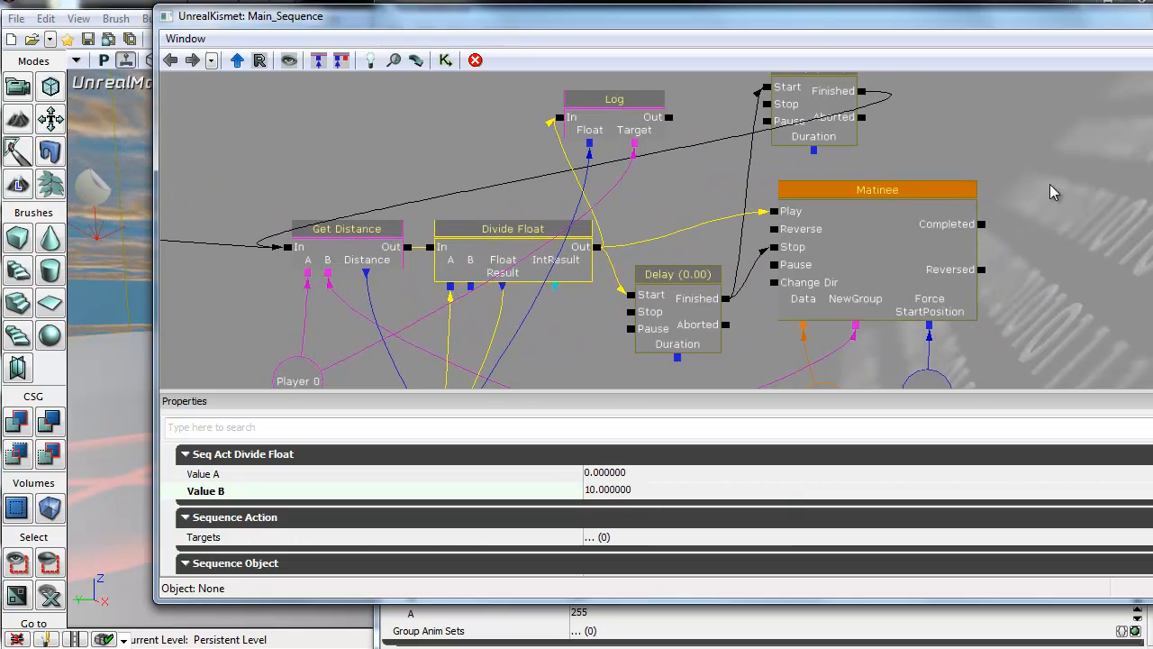
drag(1054, 192, 955, 177)
drag(1070, 25, 1030, 31)
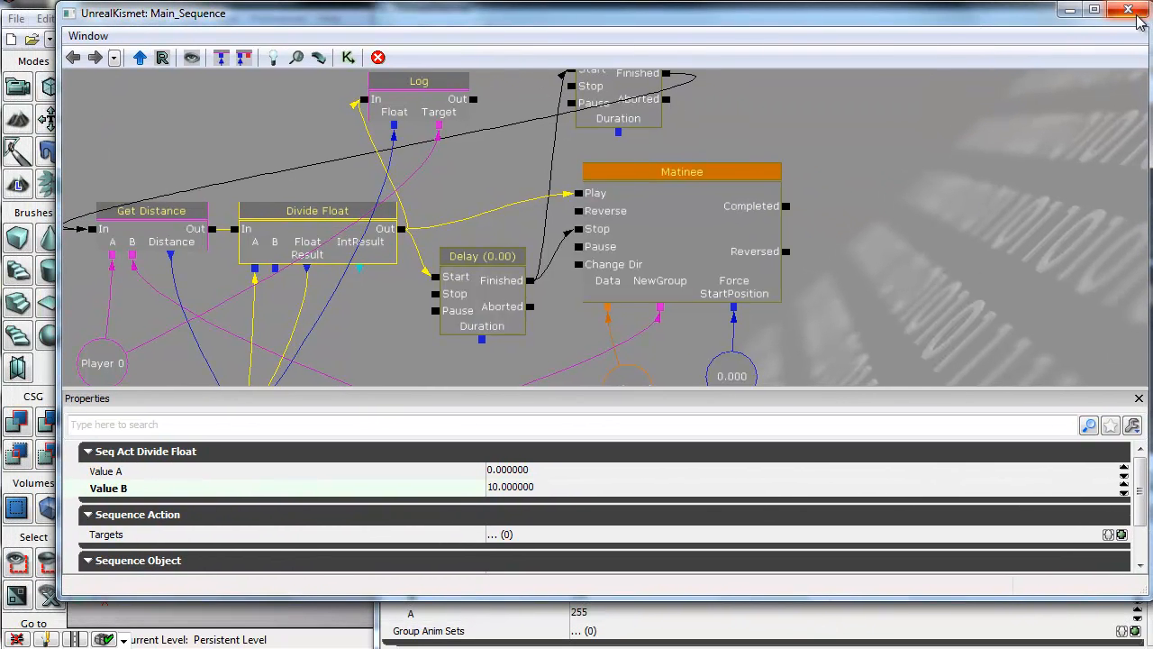
drag(964, 16, 910, 509)
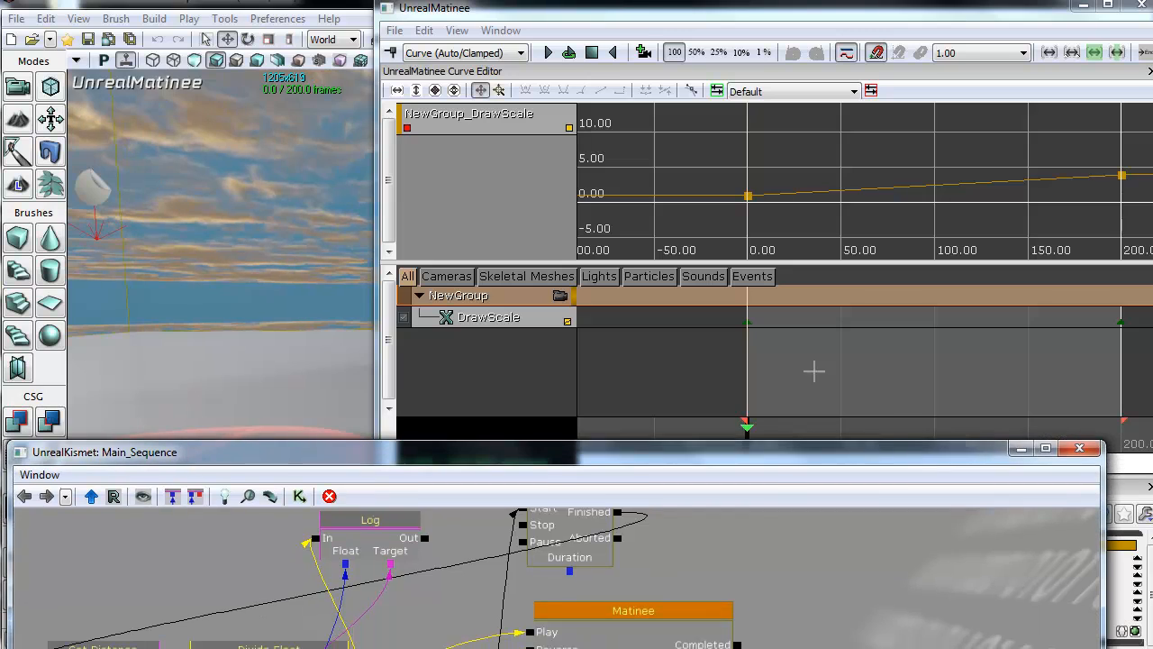
click(810, 354)
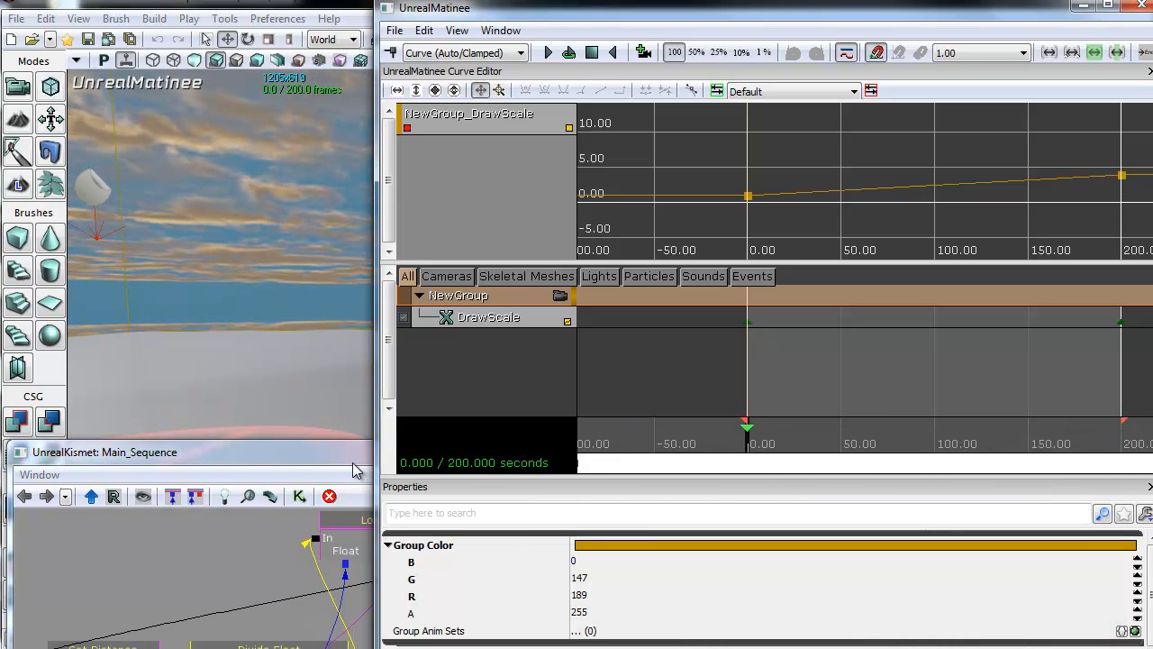
drag(356, 456, 380, 43)
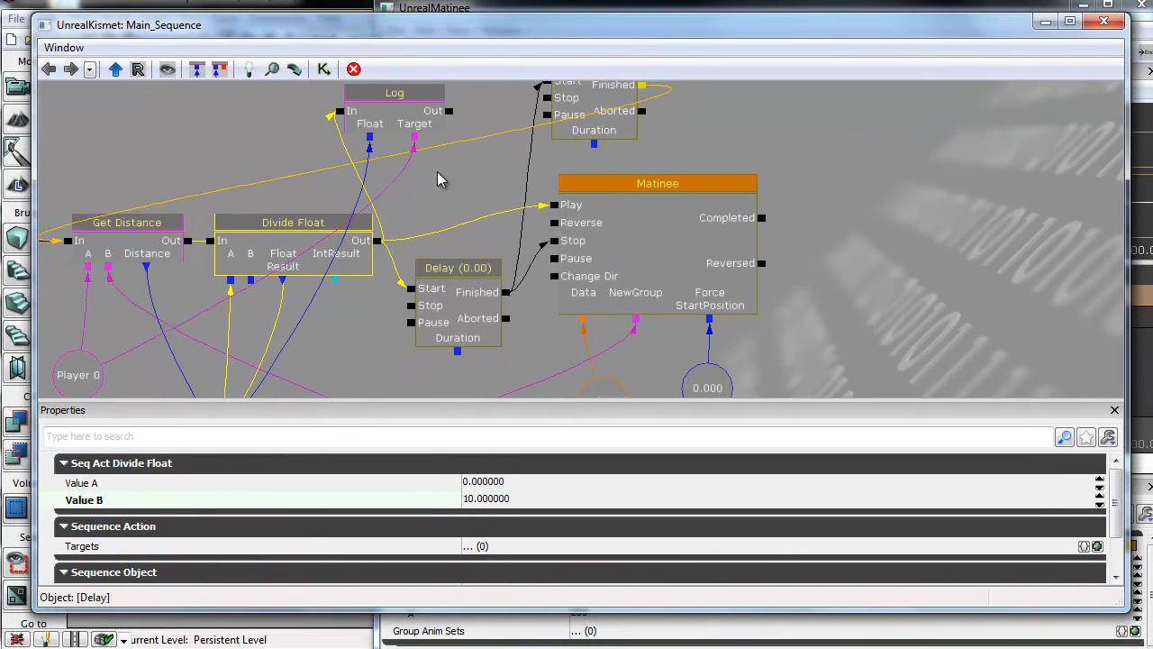
Move the Level Loaded event closer to the Get Distance action in Kismet
drag(438, 174, 561, 299)
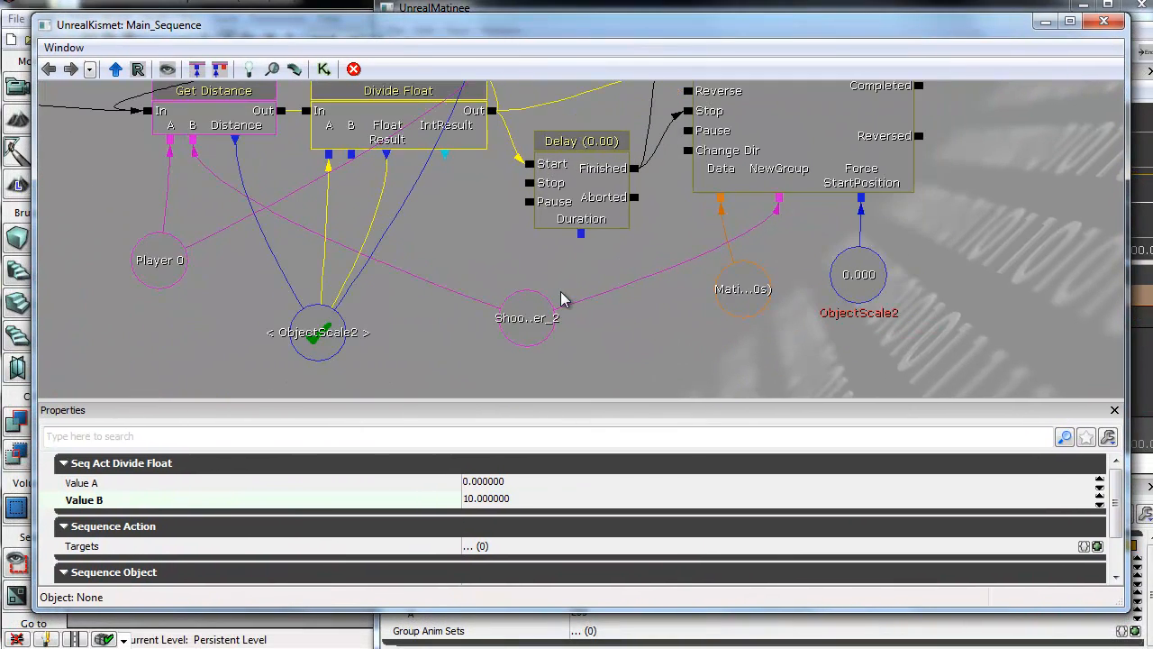
scroll(443, 222, down, 5)
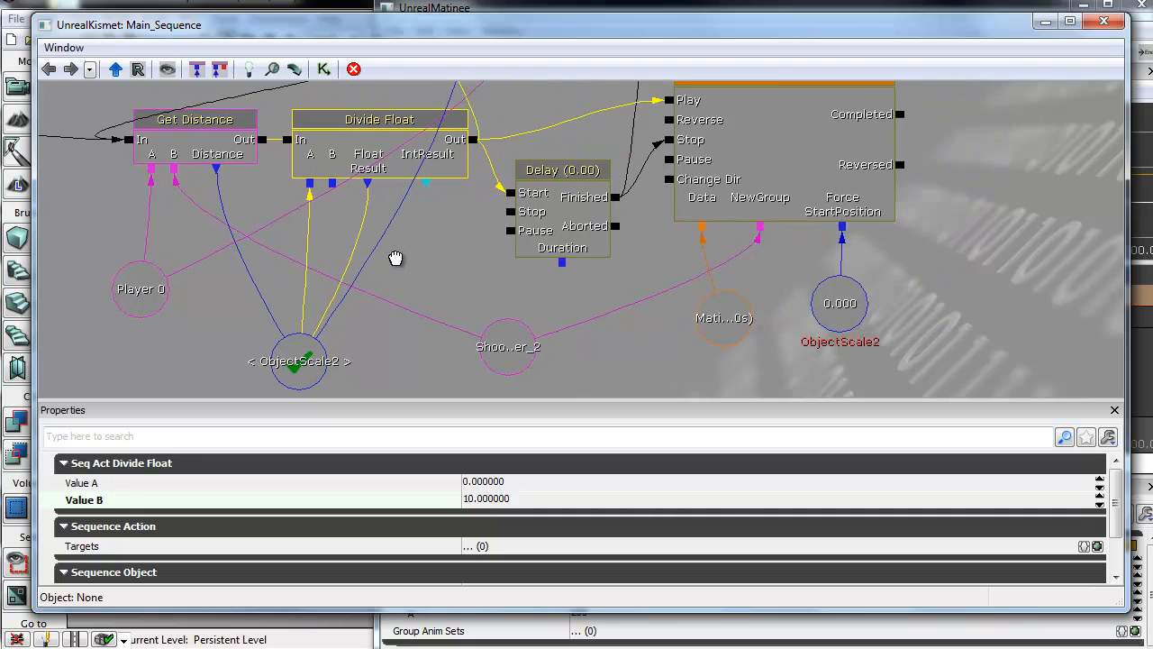
scroll(420, 249, down, 3)
drag(723, 235, 573, 295)
drag(382, 292, 585, 273)
scroll(574, 276, up, 7)
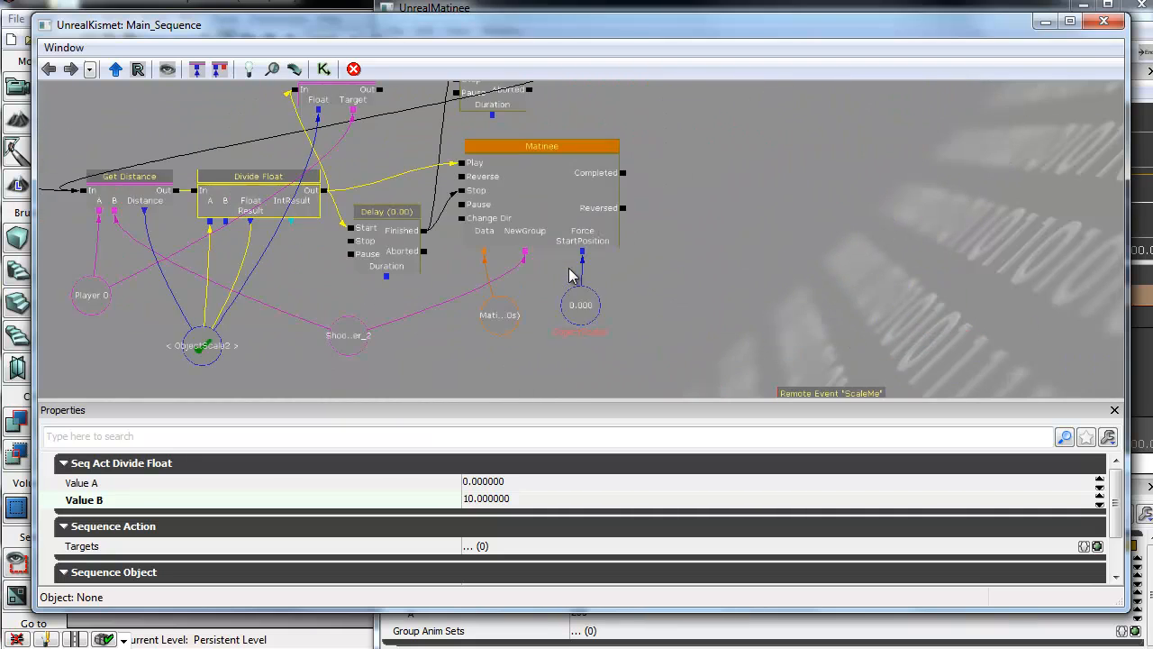
drag(727, 219, 903, 242)
drag(222, 144, 346, 155)
click(186, 231)
ctrl+drag(180, 206, 259, 209)
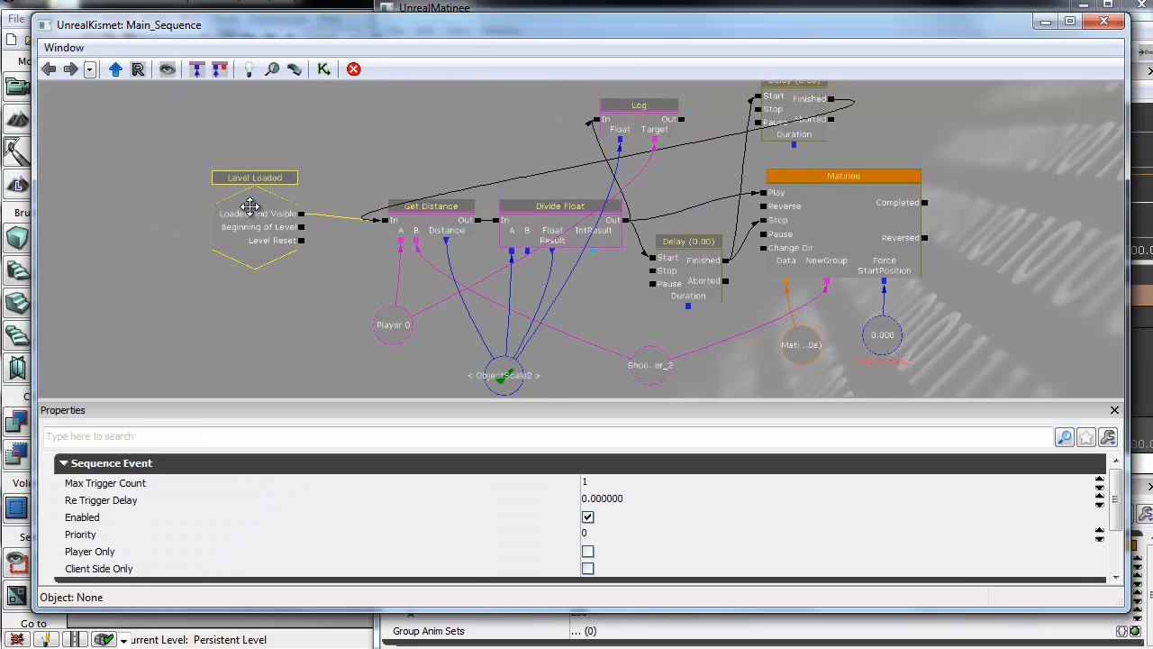
Check the Divide Float and Matinee actions and the ObjectScale2 float, nudging the named ObjectScale2 variable below Divide Float
click(527, 229)
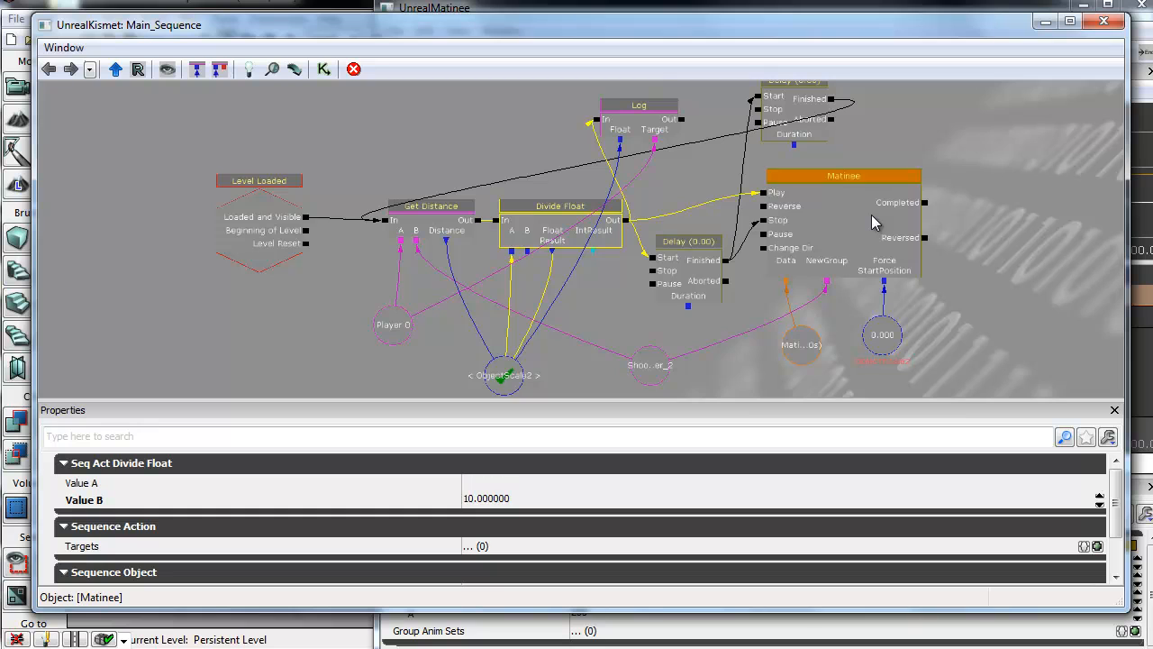
click(871, 215)
click(891, 332)
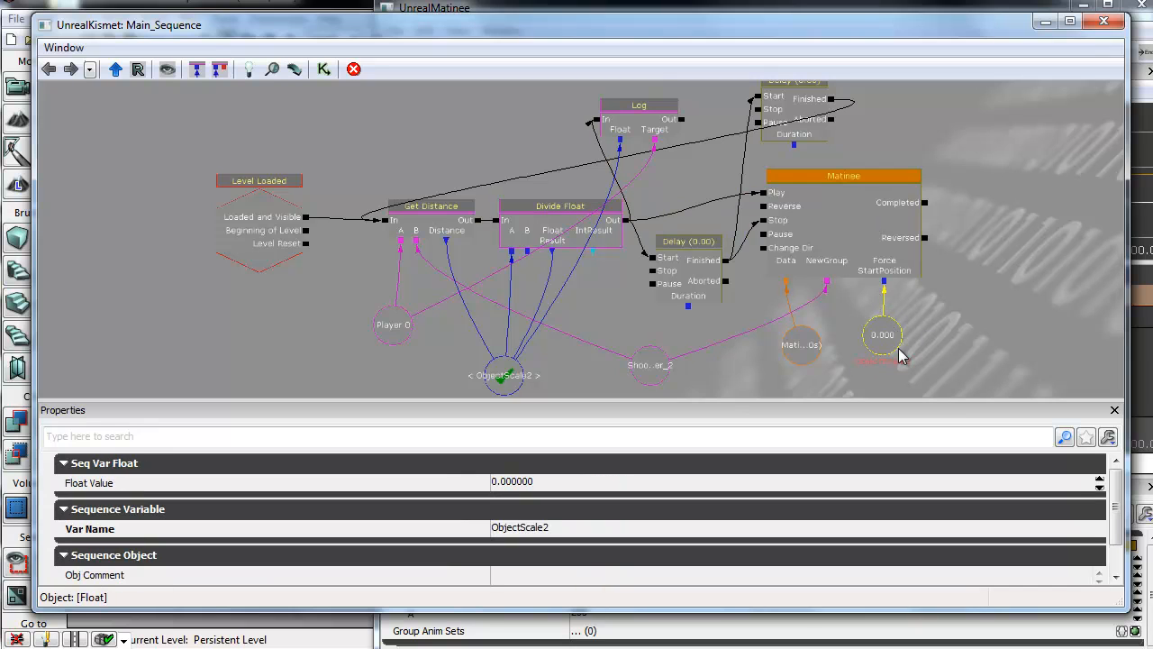
click(497, 382)
drag(500, 382, 500, 375)
ctrl+drag(500, 375, 507, 364)
click(880, 332)
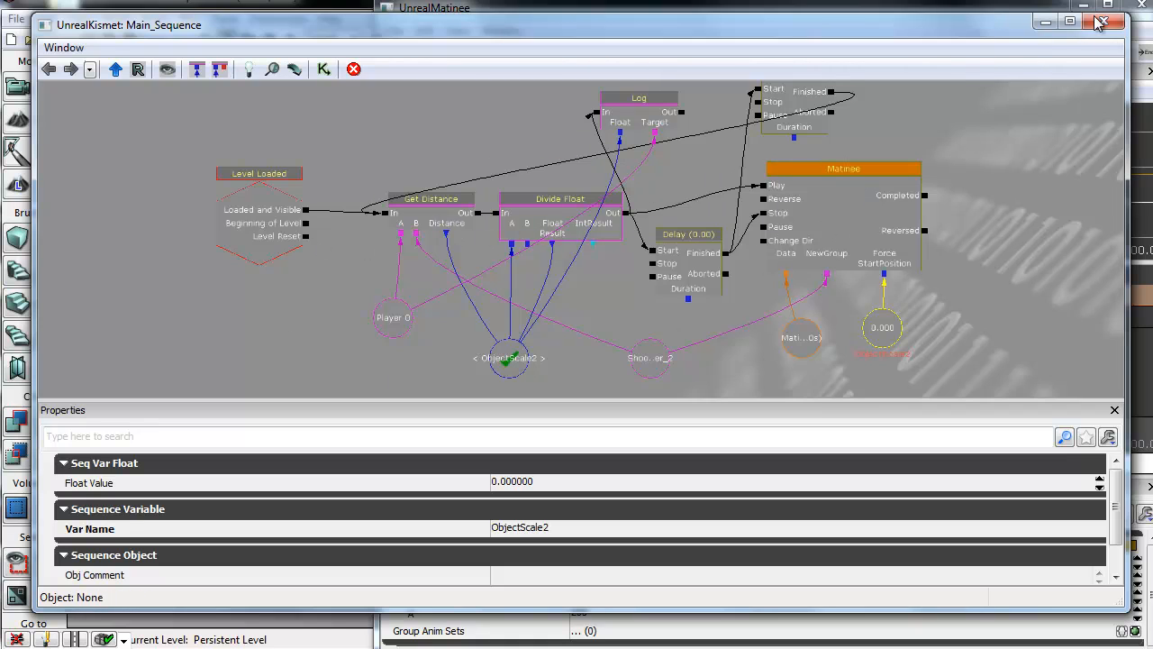
Open the Matinee action, move the time cursor to the 200 second end of the DrawScale track, and close Matinee
double_click(894, 209)
drag(1126, 236, 1117, 238)
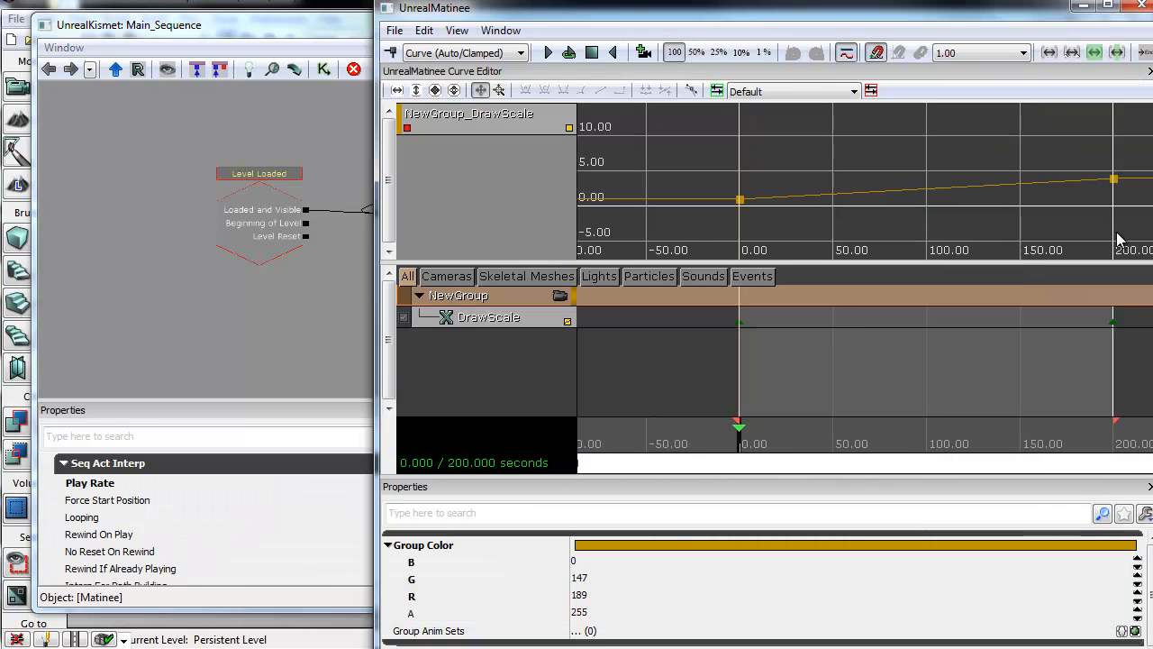
click(1117, 439)
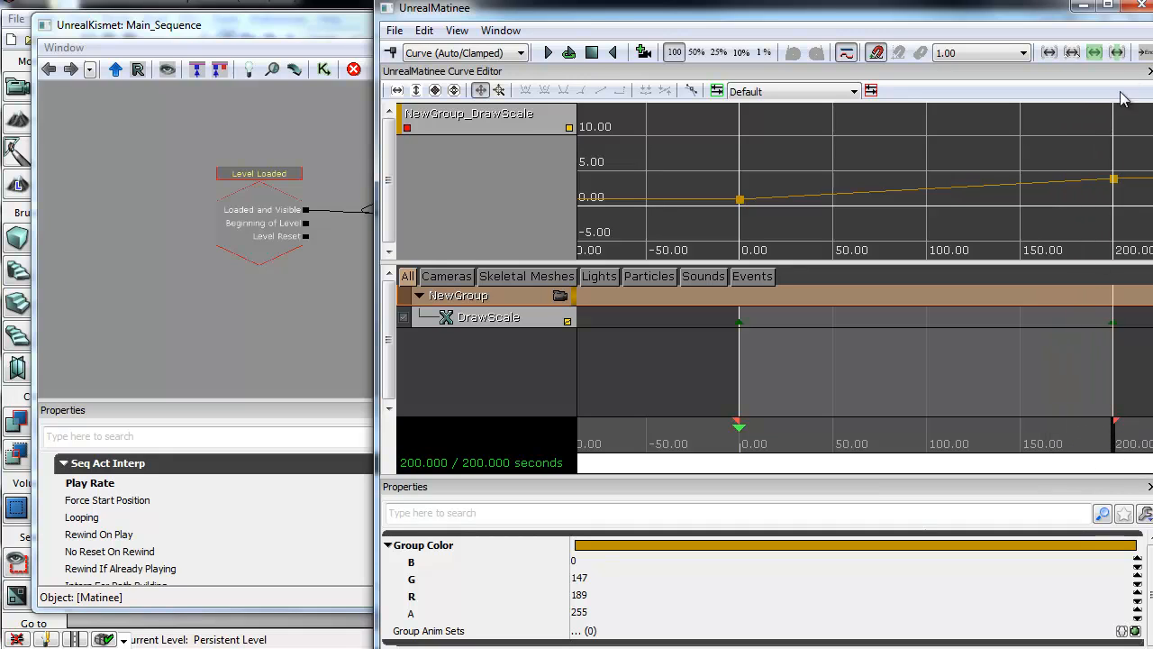
click(1132, 7)
Locate the ScaleMe remote event network in Kismet and select its event to check the properties
drag(698, 339, 553, 304)
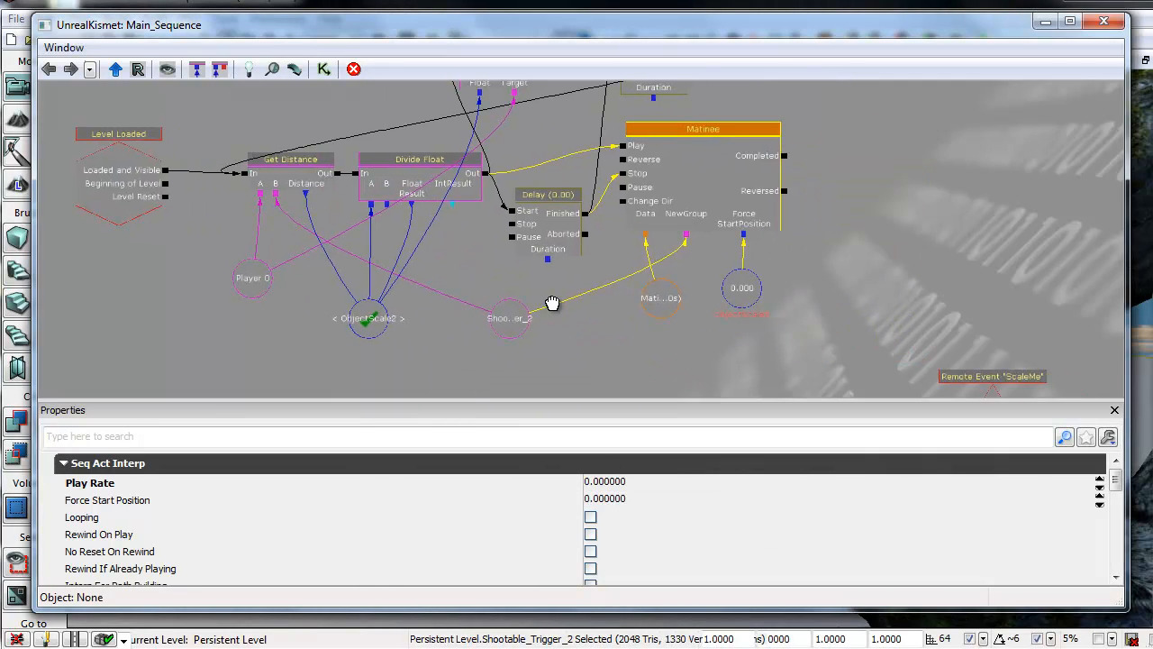
scroll(552, 304, down, 5)
scroll(712, 309, up, 5)
drag(781, 244, 340, 302)
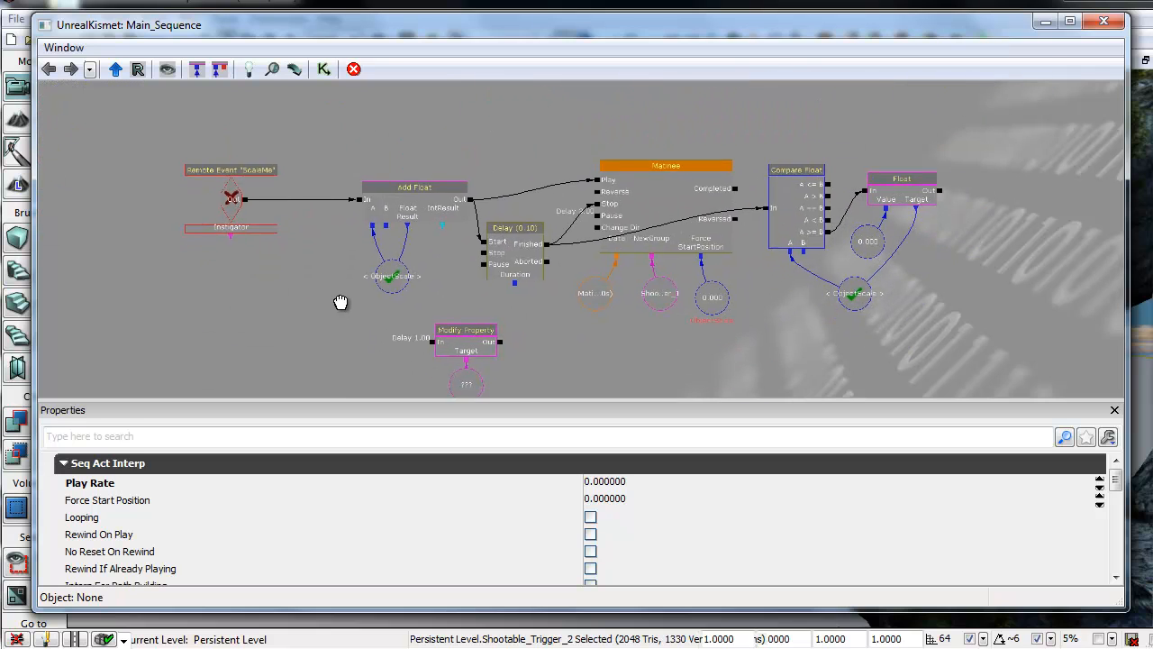
drag(232, 193, 224, 163)
scroll(237, 249, up, 2)
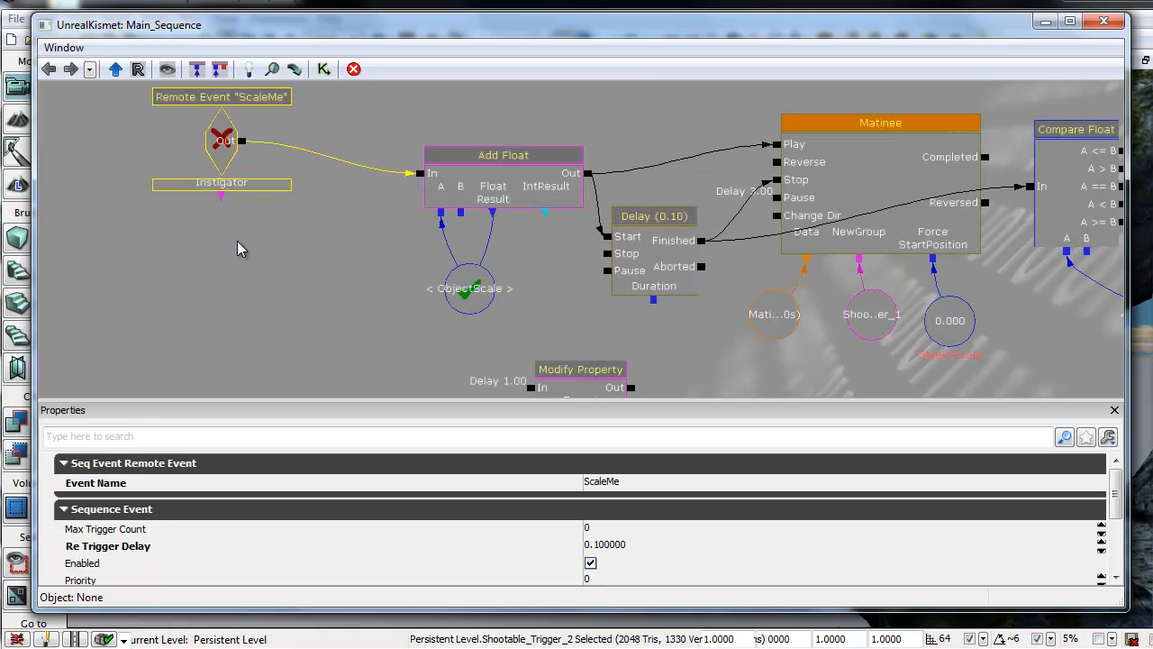
scroll(236, 249, down, 4)
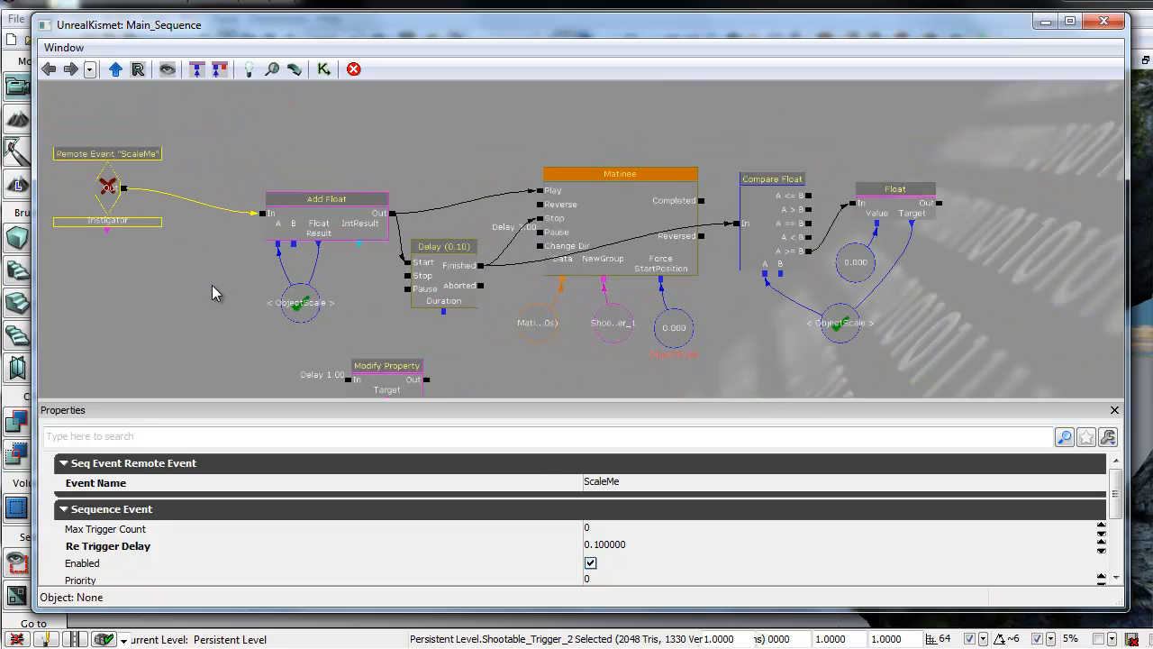
Align the ScaleMe remote event with the Add Float input, review its network and close Kismet
drag(458, 348, 458, 284)
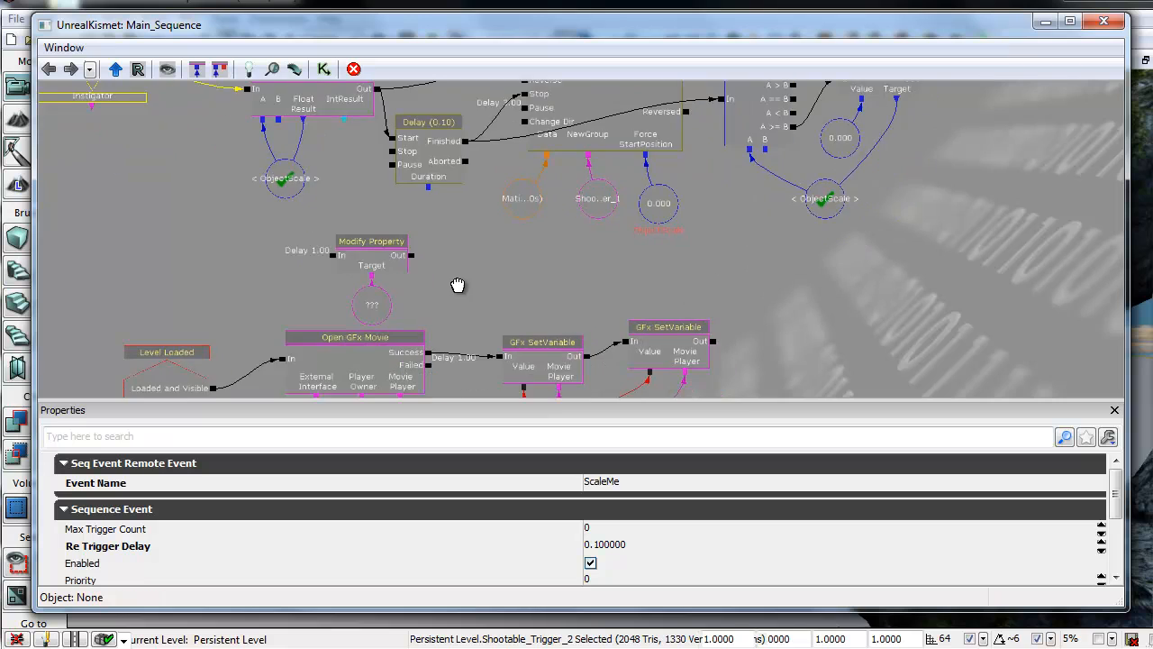
scroll(442, 256, down, 3)
scroll(358, 338, up, 4)
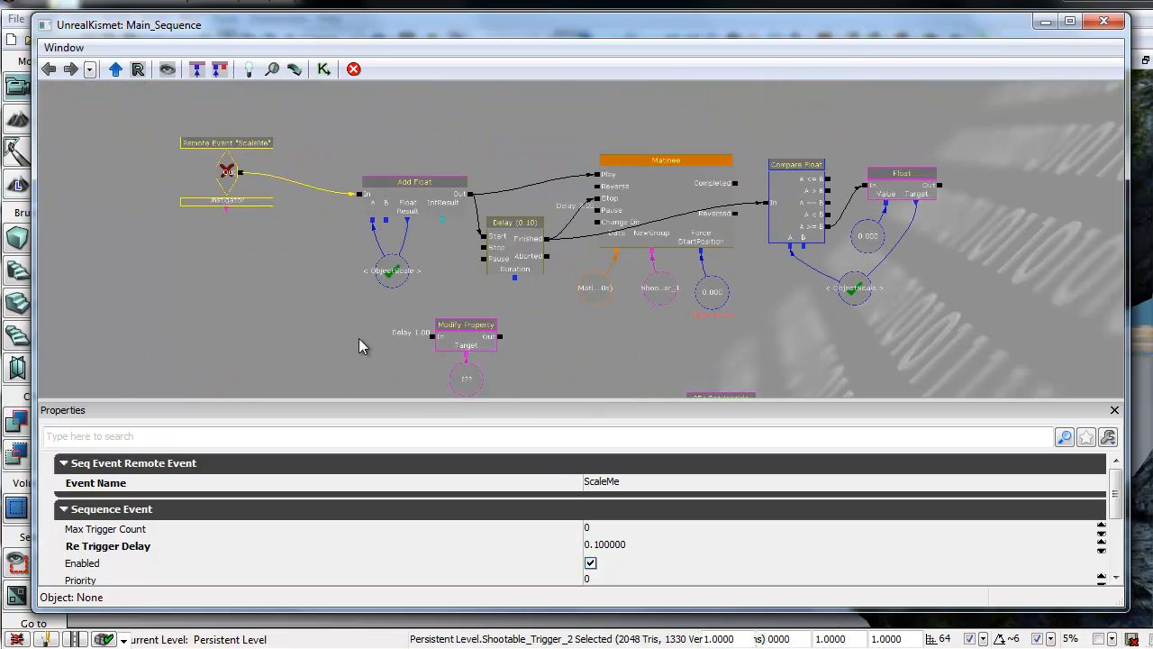
drag(335, 348, 318, 360)
ctrl+drag(205, 187, 255, 213)
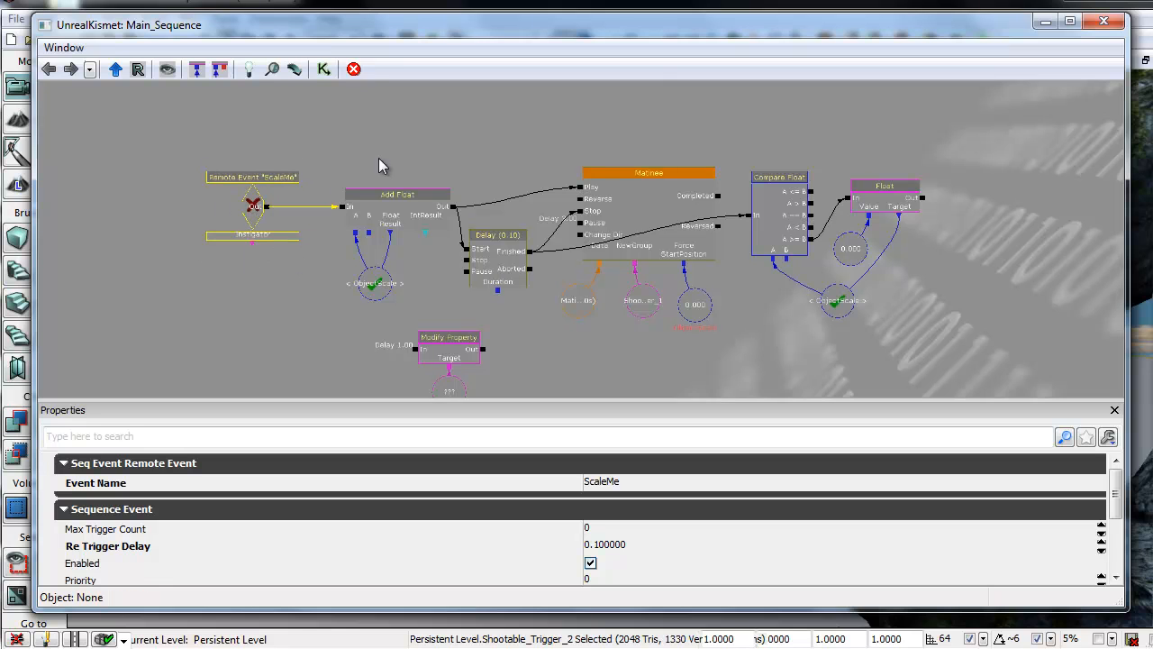
drag(378, 165, 330, 171)
scroll(356, 246, up, 2)
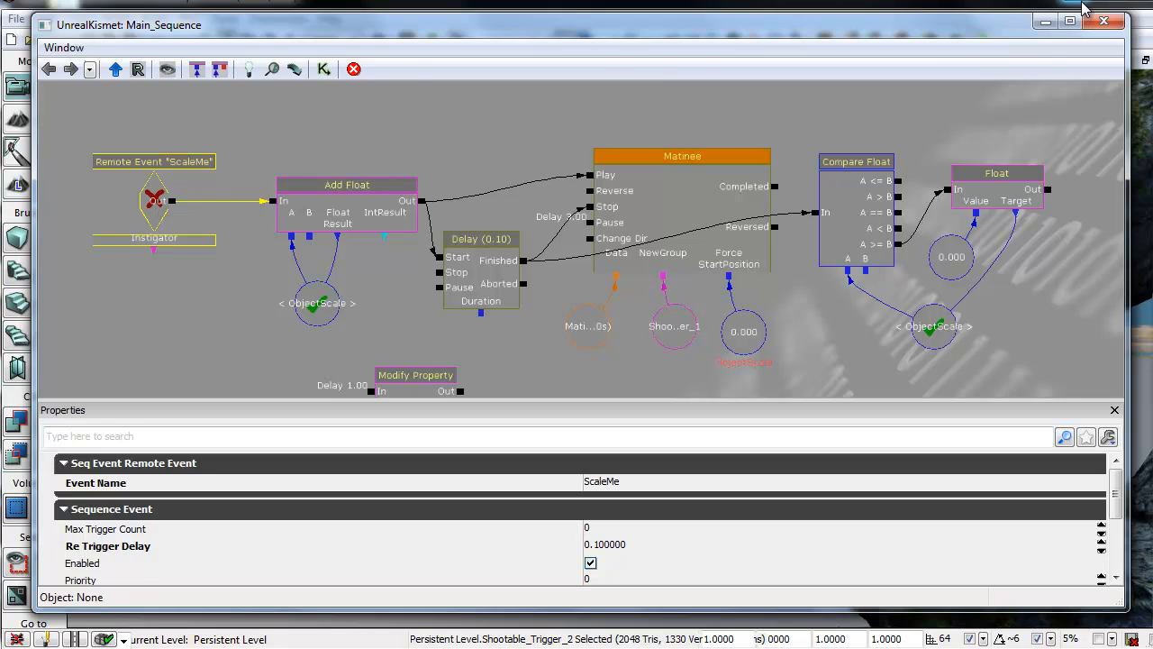
click(1104, 21)
Select the large stone ring in the viewport and open its properties to check the Remote Event and Lighting settings
right_drag(620, 348, 842, 204)
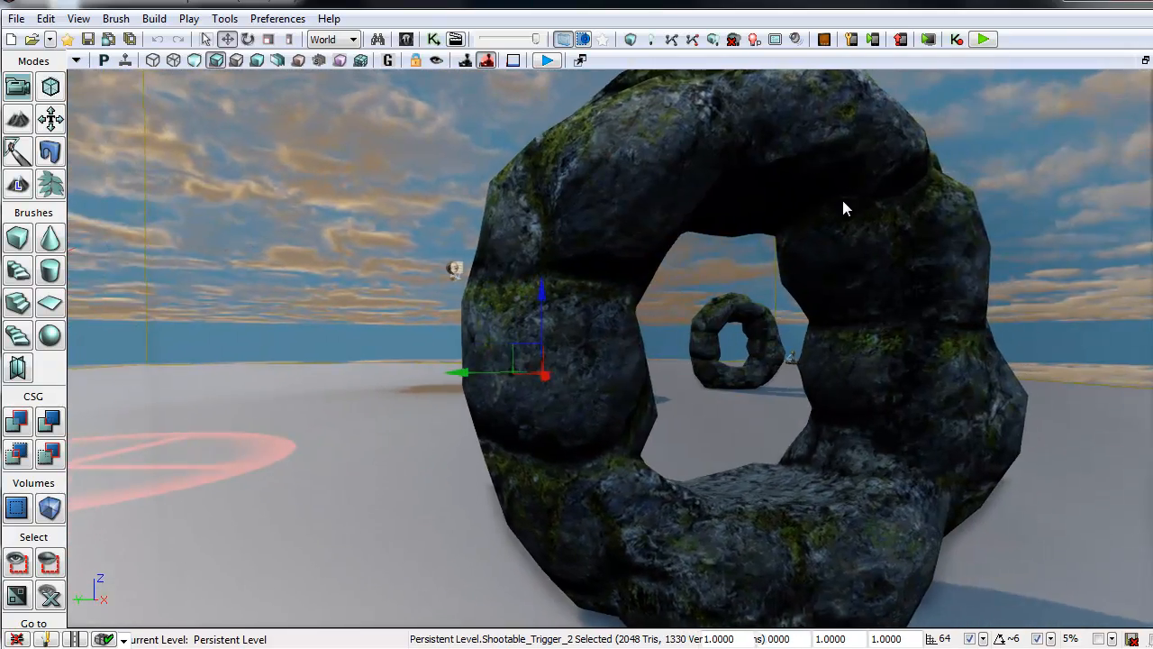
click(842, 203)
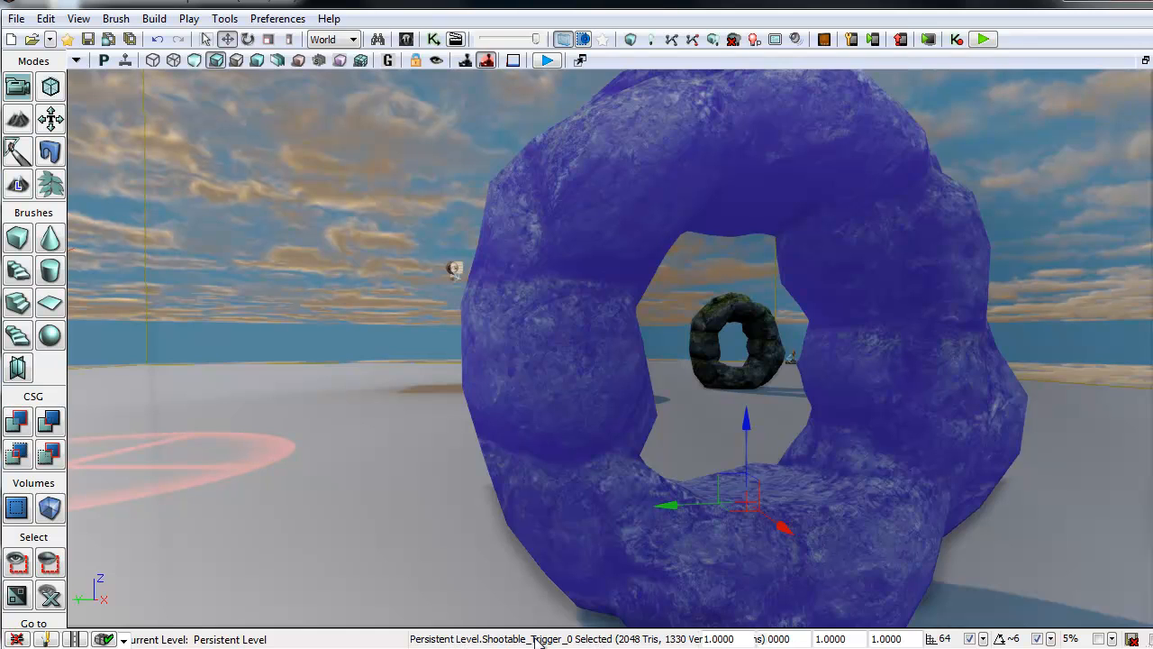
double_click(859, 345)
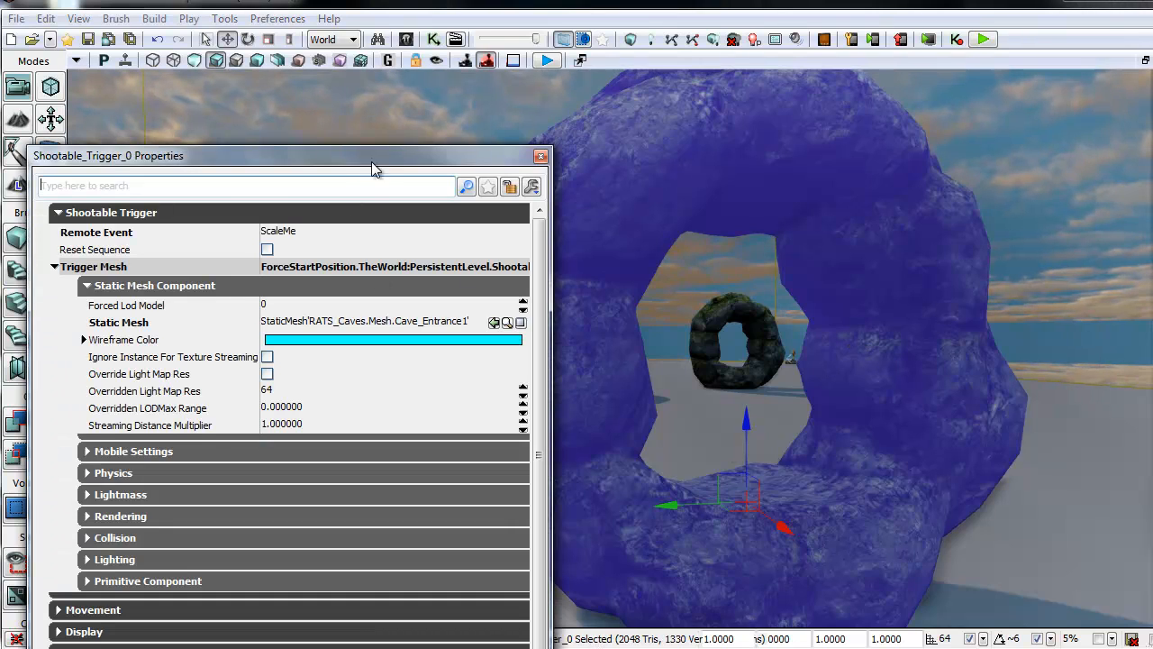
drag(371, 161, 431, 57)
click(335, 126)
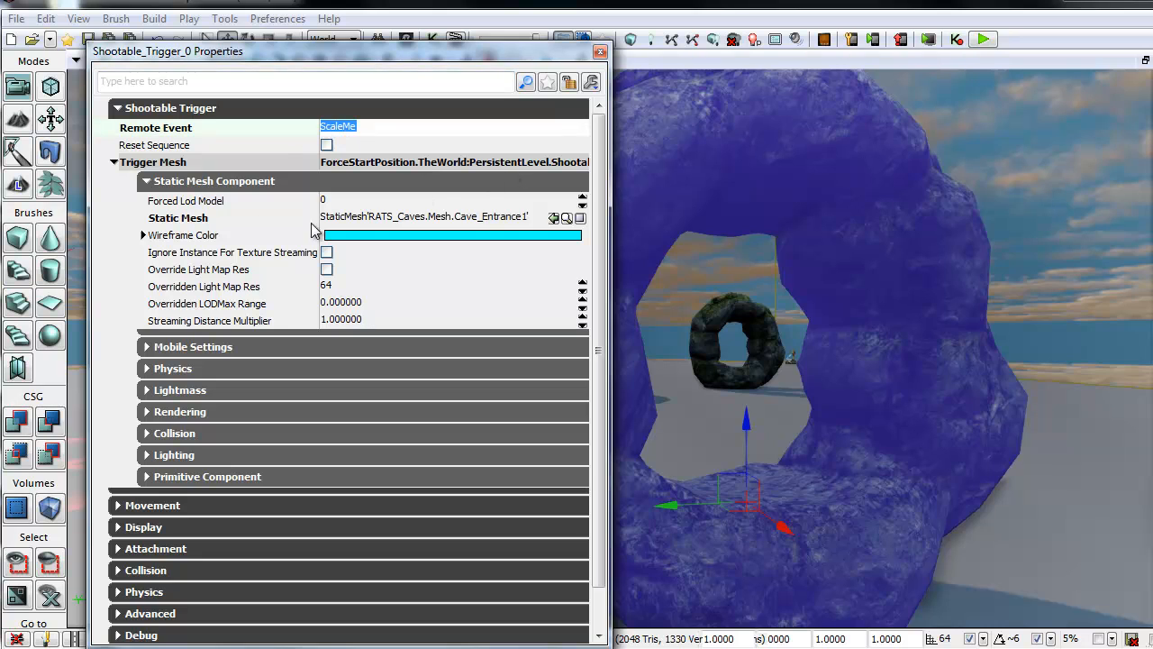
click(167, 456)
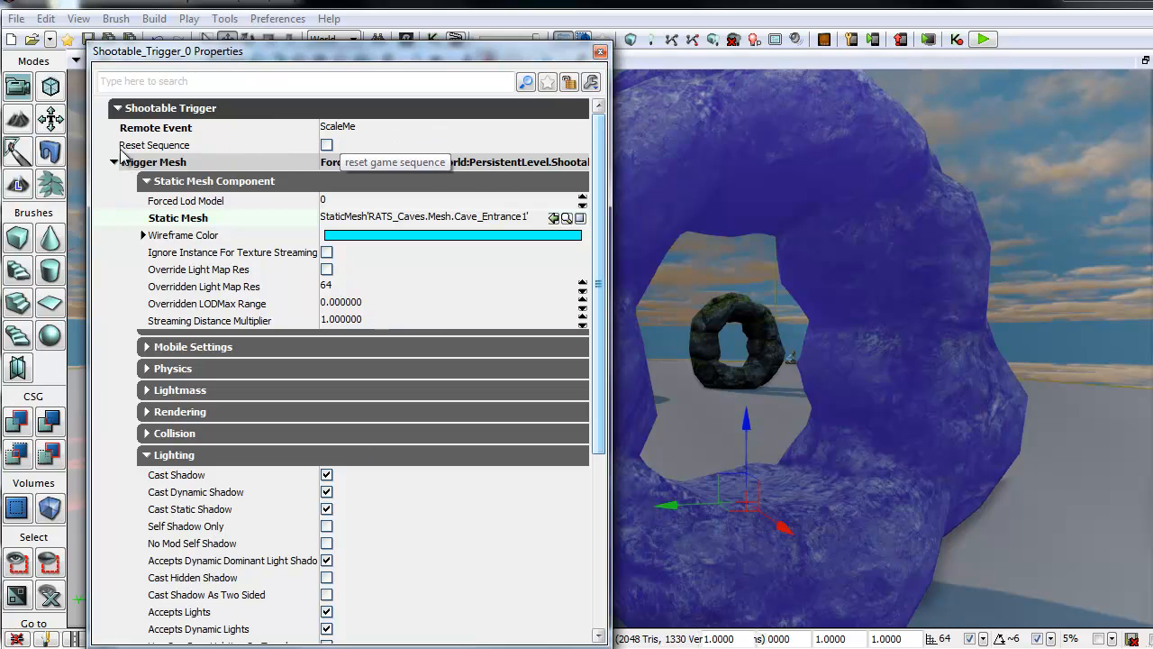
Close the trigger's properties and select the farther-right of the two distant stone rings in the viewport
click(600, 52)
right_drag(748, 386, 363, 367)
key(s)
key(d)
key(s)
key(d)
key(w)
key(w)
key(s)
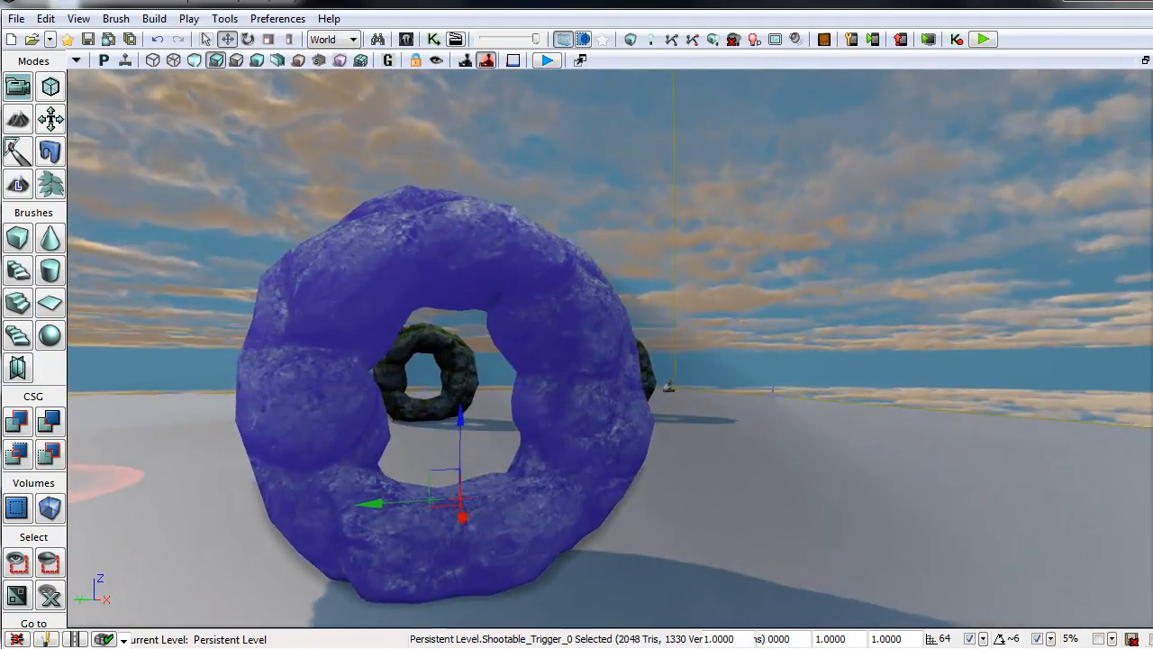
key(w)
right_drag(773, 390, 677, 414)
key(a)
key(w)
right_drag(675, 451, 621, 404)
key(s)
key(d)
key(a)
key(d)
key(w)
key(s)
key(d)
key(w)
key(w)
key(s)
key(d)
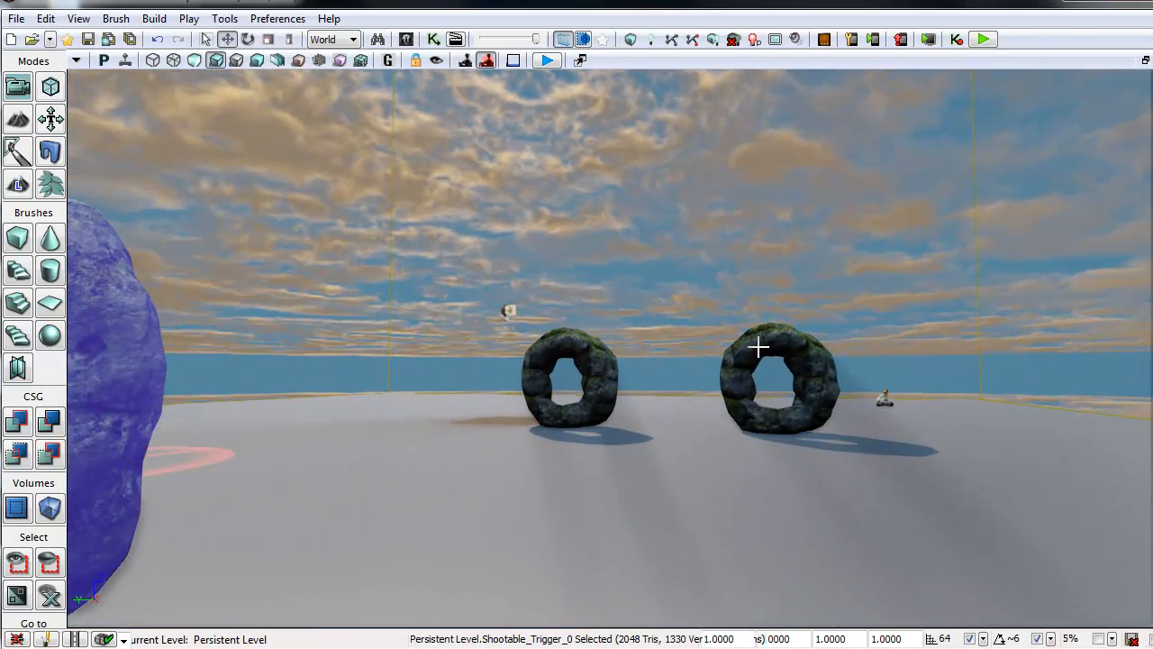
click(760, 353)
key(w)
right_drag(678, 457, 552, 487)
key(d)
key(s)
Open Kismet and shift its window temporarily to compare the ScaleMe network with the selected stone ring
click(435, 41)
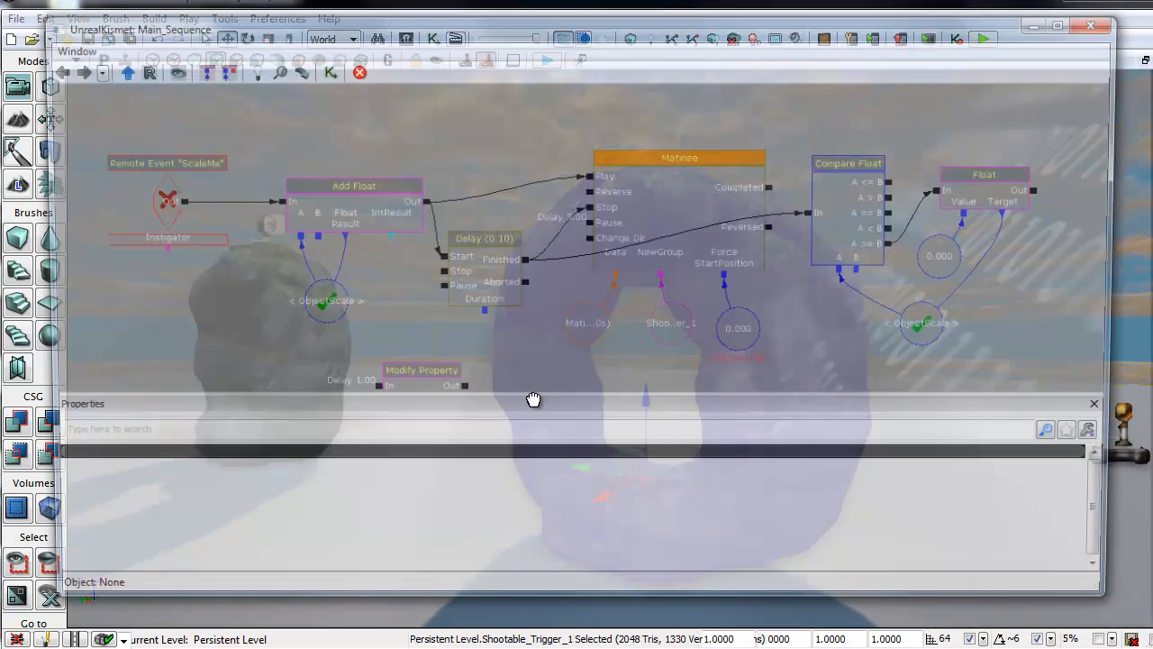
drag(266, 372, 286, 356)
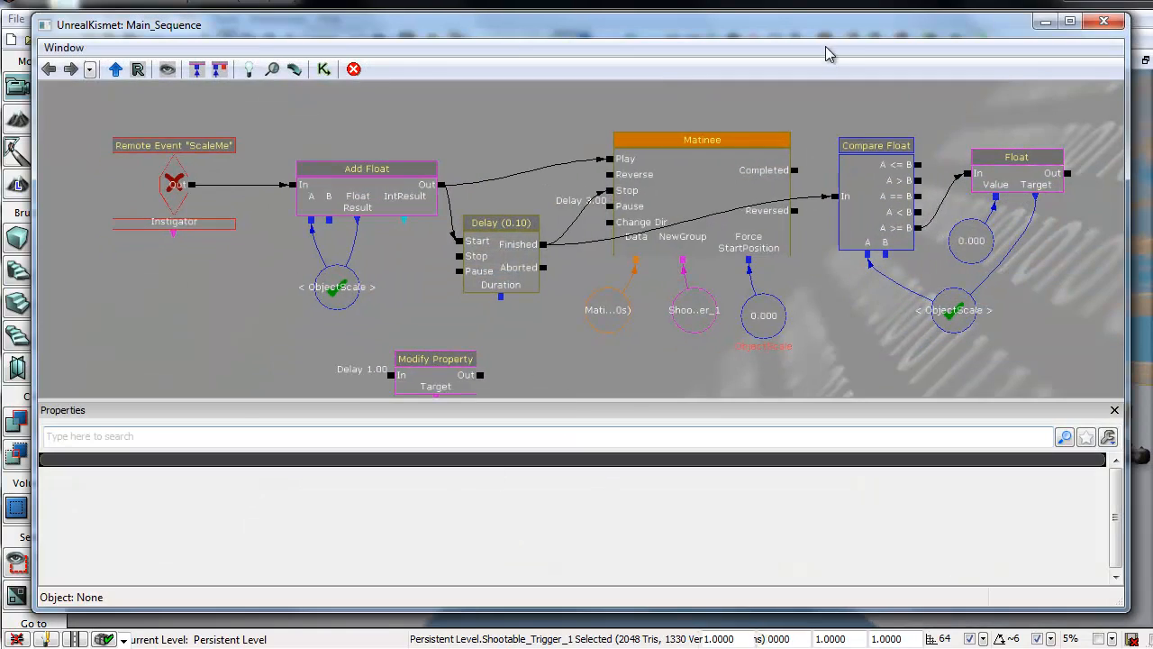
drag(824, 26, 836, 453)
right_drag(717, 282, 725, 406)
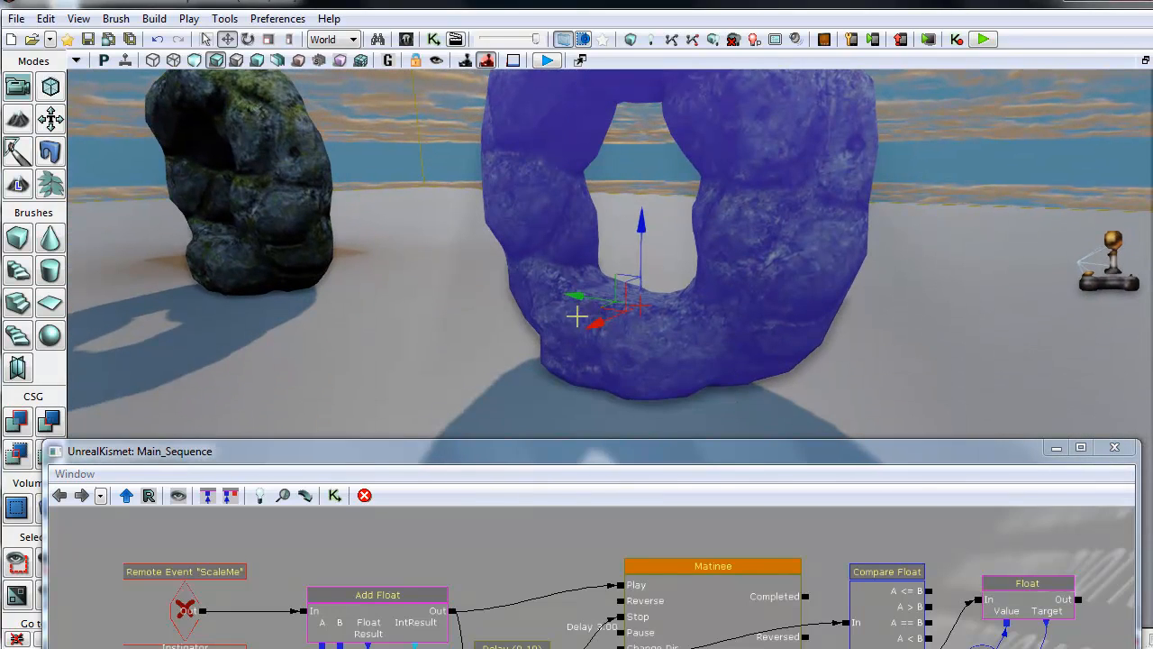
drag(730, 450, 732, 65)
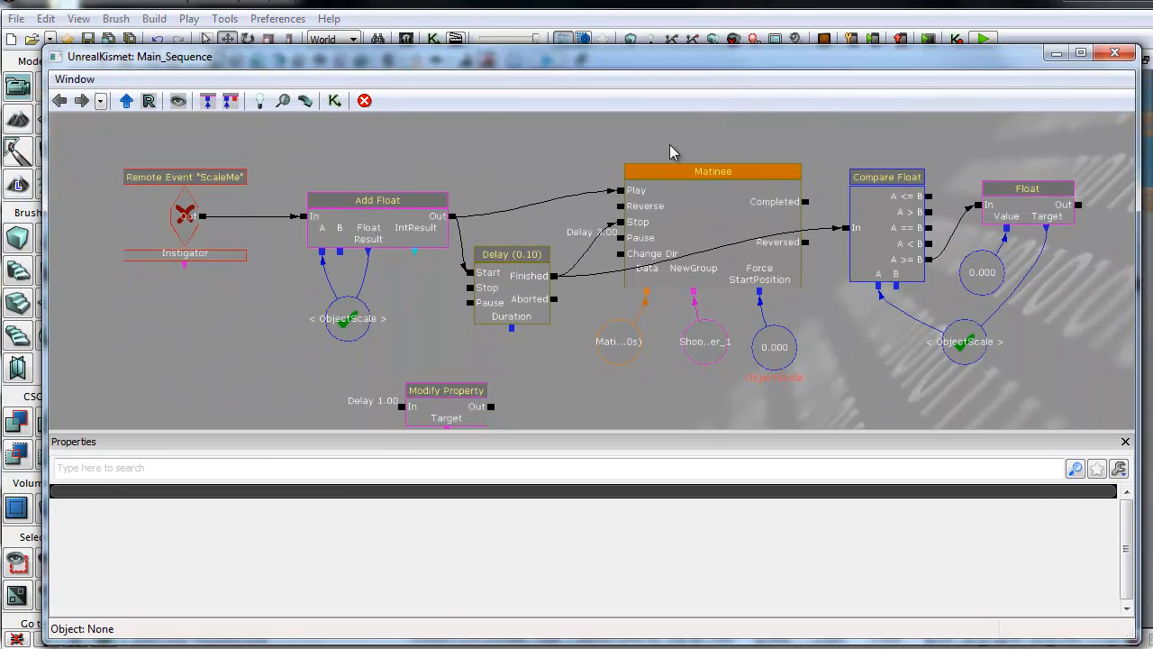
Select the ScaleMe remote event and move it farther away from the Add Float action
drag(451, 165, 538, 216)
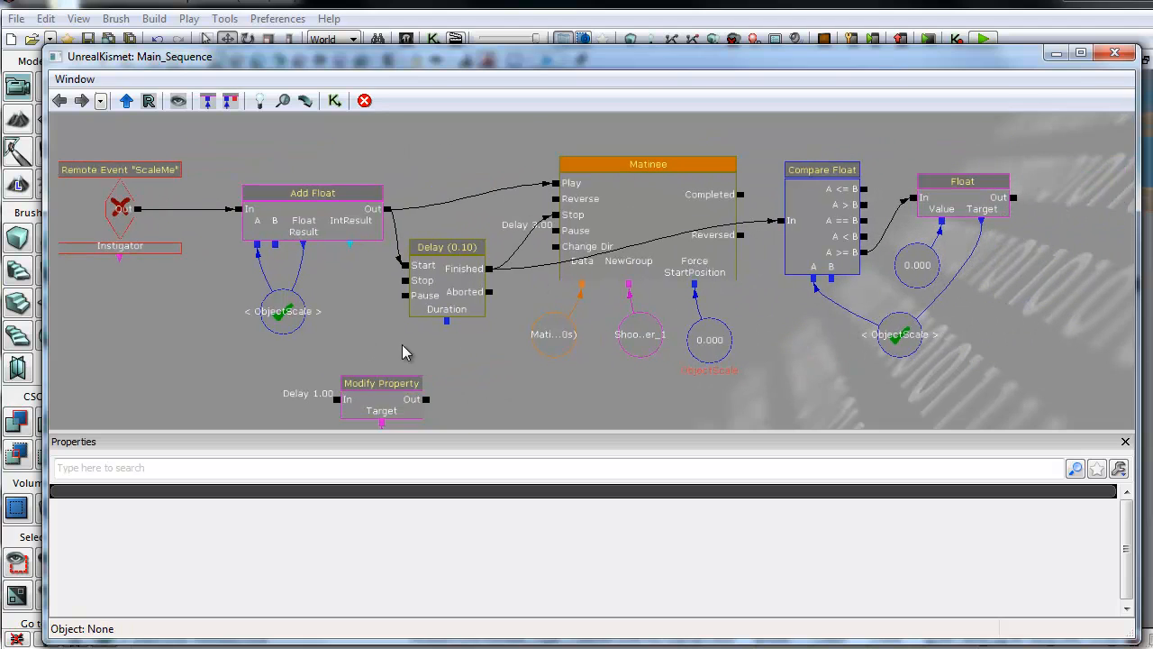
drag(457, 394, 505, 370)
click(167, 216)
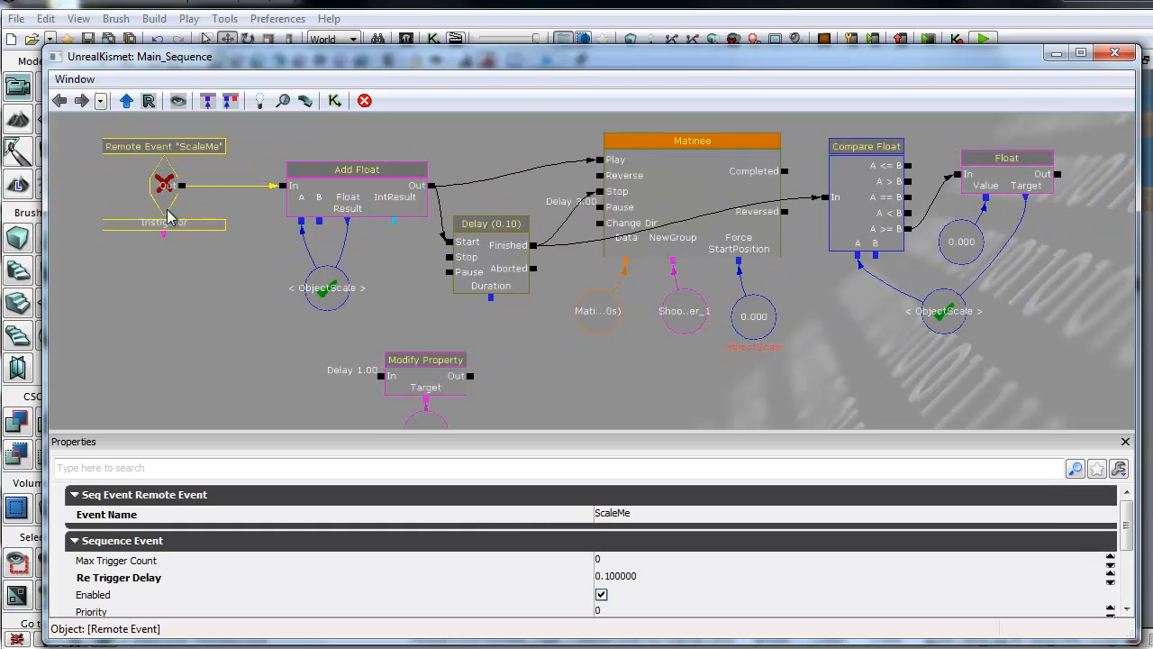
ctrl+drag(167, 217, 122, 196)
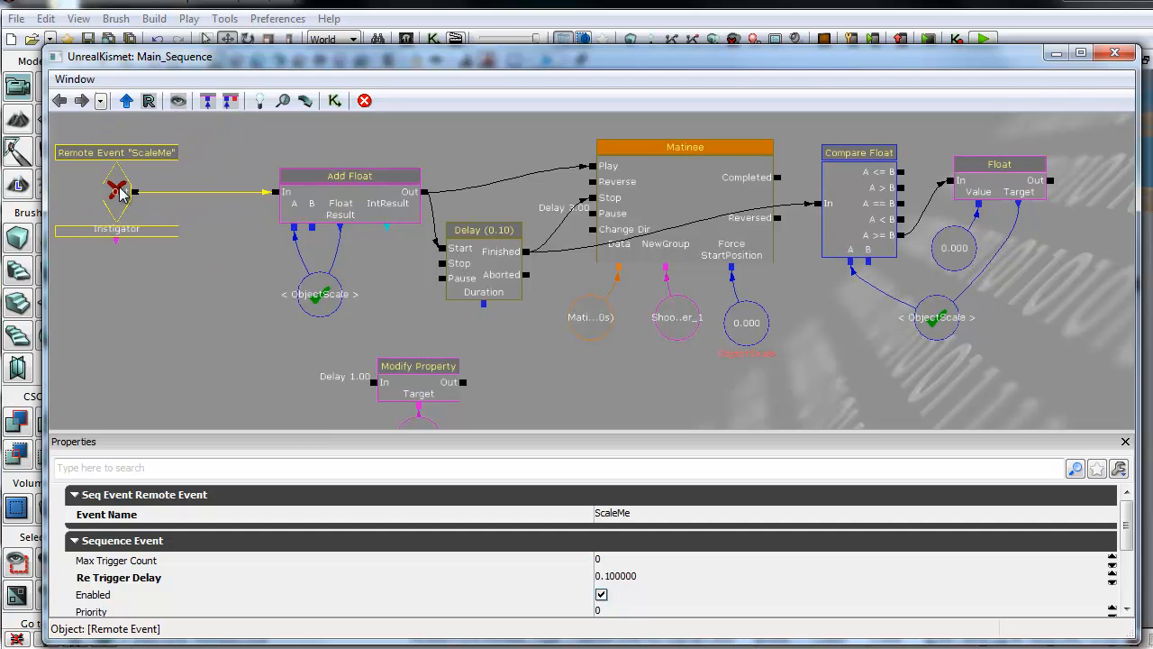
drag(229, 290, 197, 312)
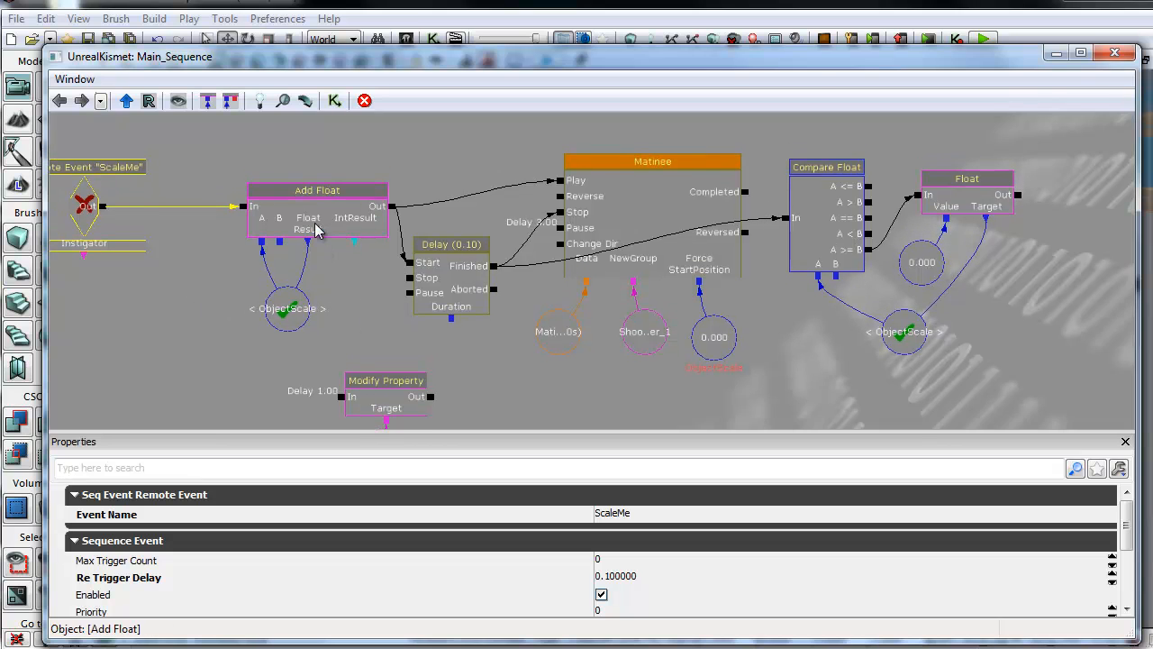
Check the properties of Add Float's ObjectScale named variable, the Matinee's ObjectScale float and the Value B of Add Float
click(345, 295)
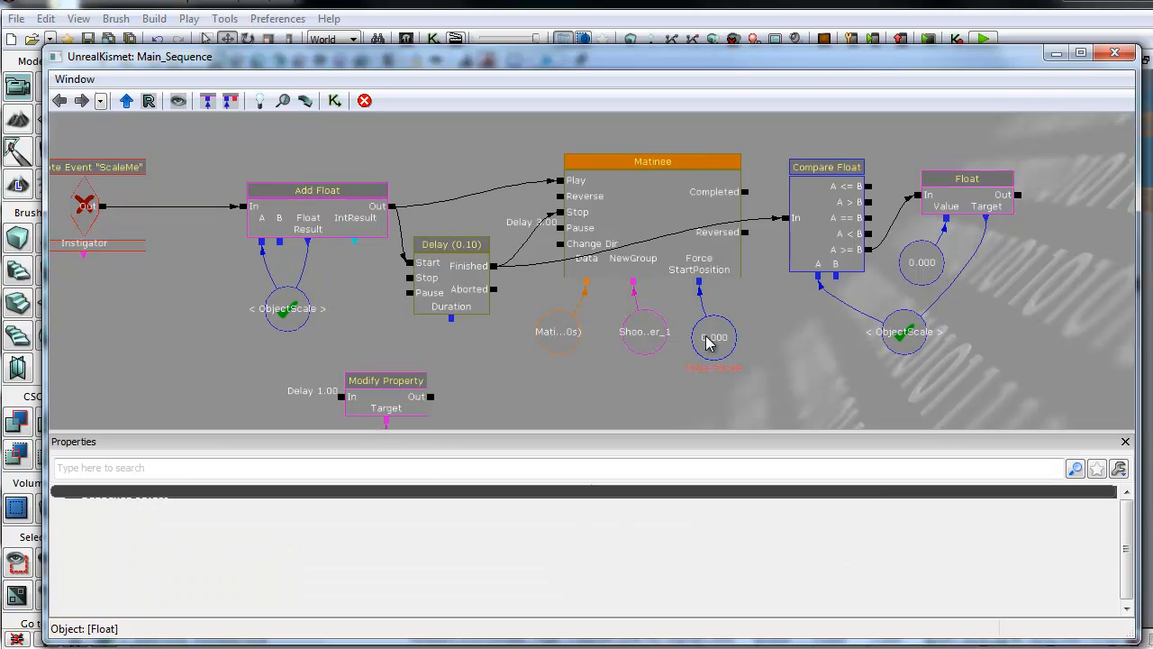
click(302, 309)
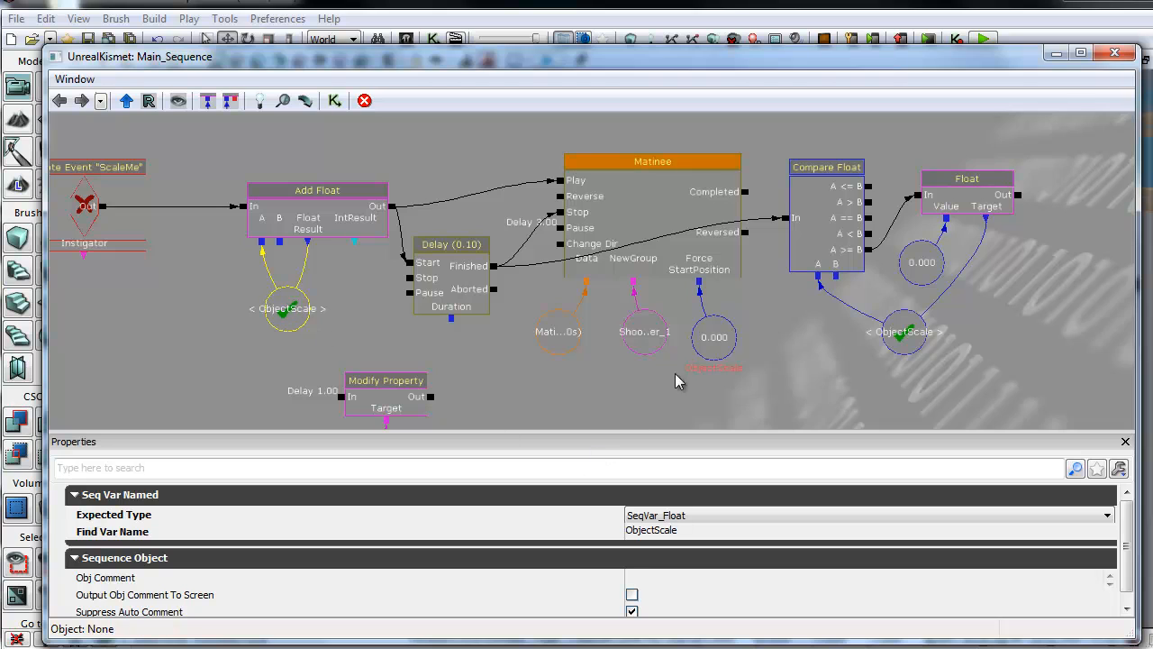
click(712, 344)
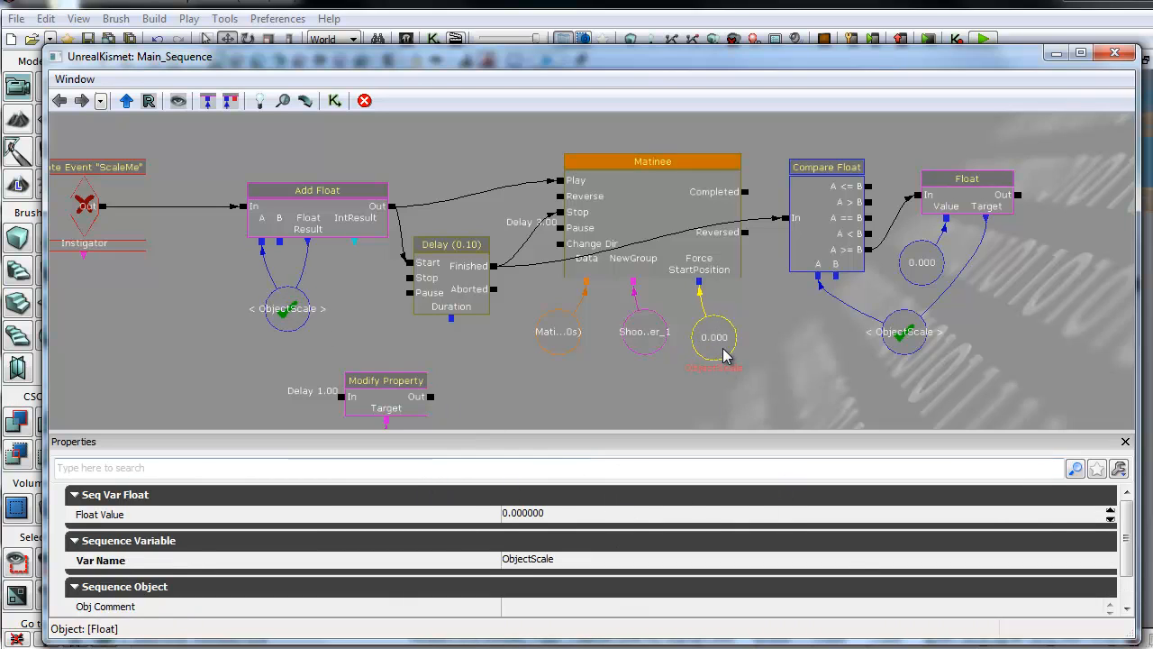
click(298, 229)
click(615, 532)
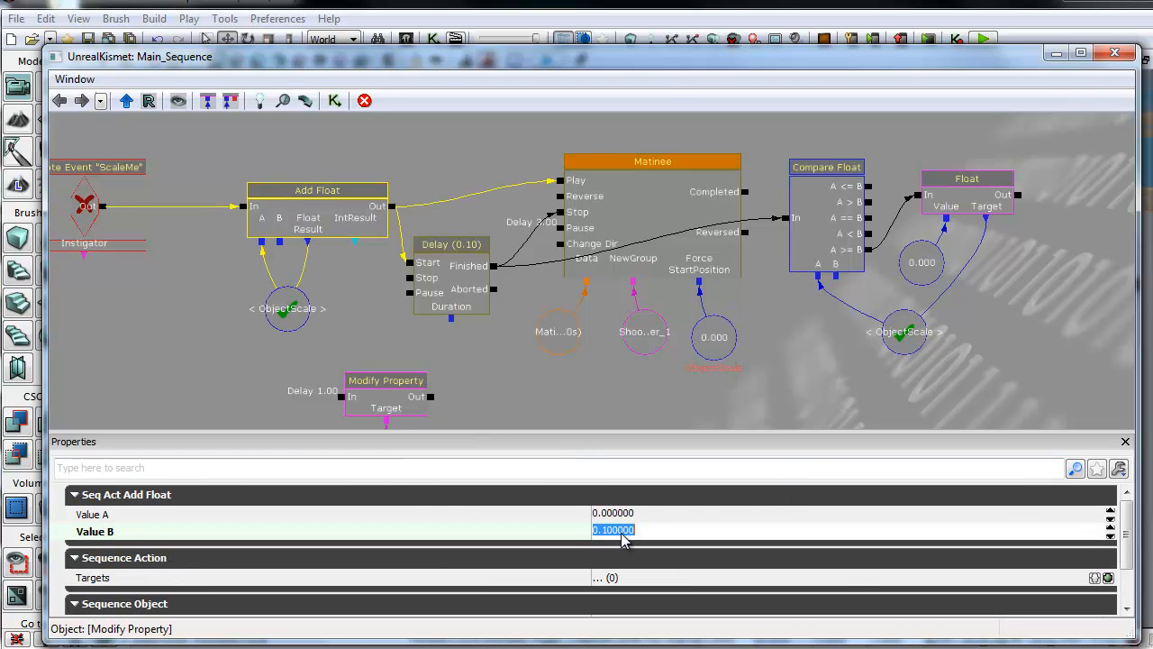
click(524, 363)
mouse_move(525, 363)
mouse_down()
mouse_move(474, 366)
mouse_move(535, 371)
mouse_up()
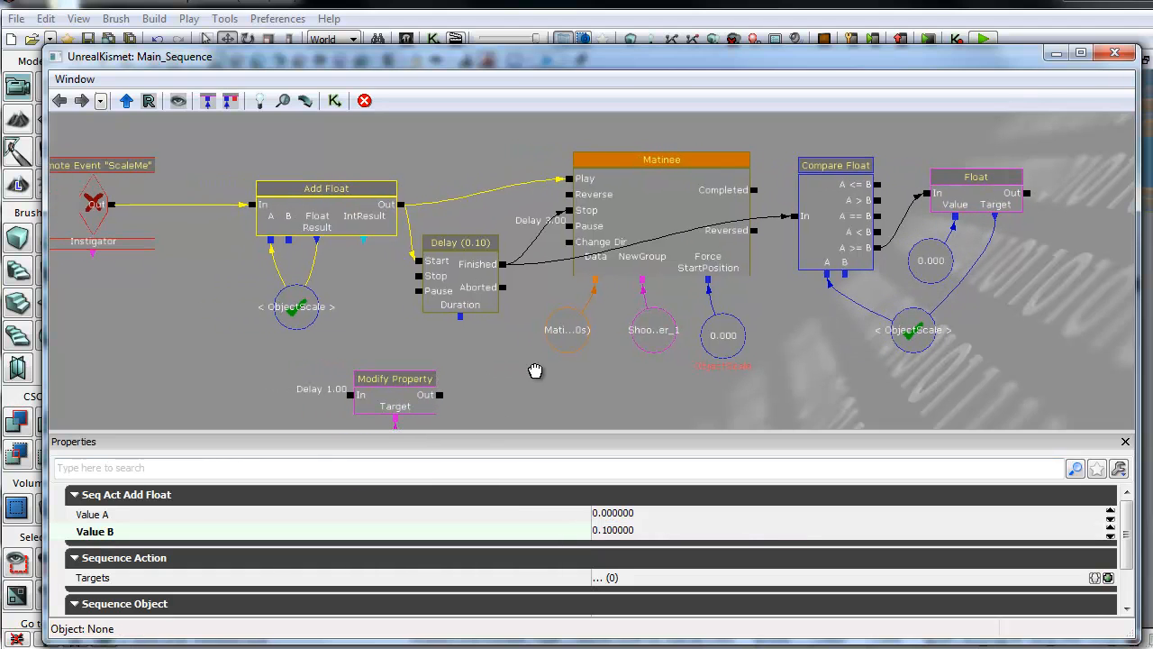
Open the Matinee action, scrub the time cursor to about 2.2 seconds, check the DrawScale keys and close Matinee
click(835, 166)
double_click(728, 186)
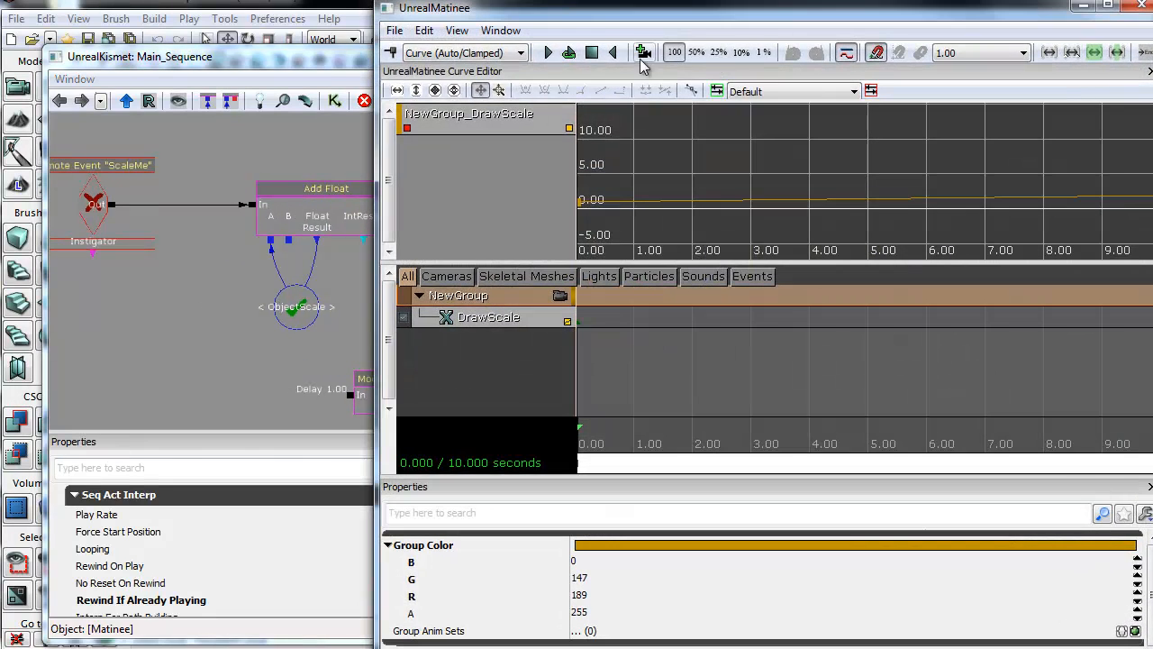
click(302, 70)
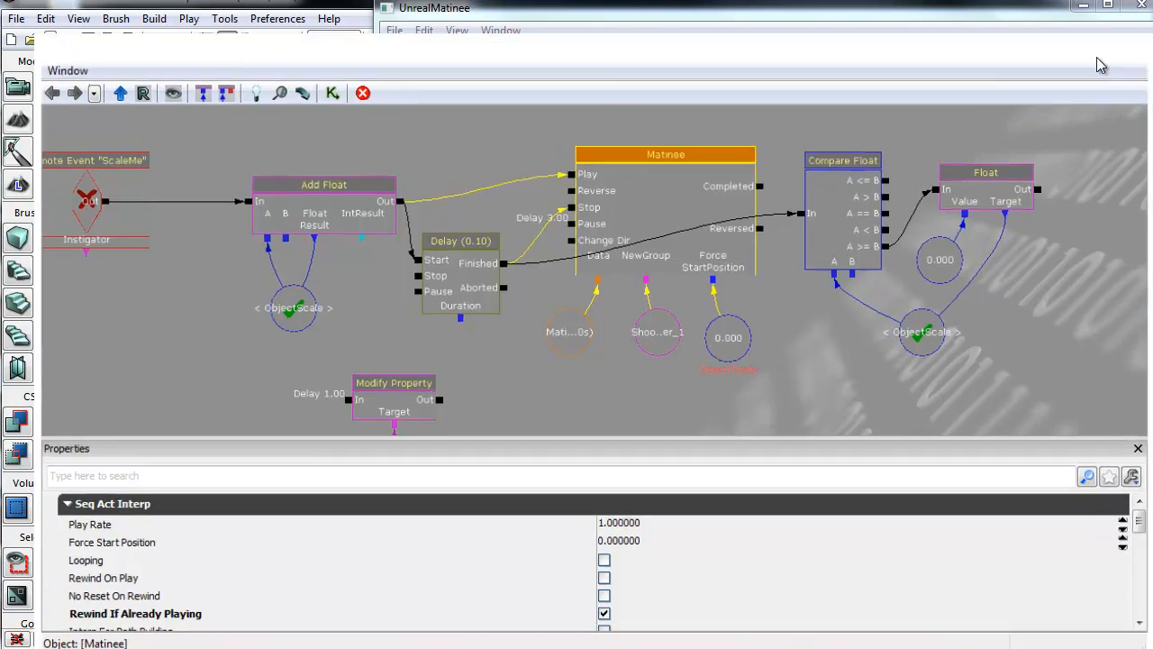
click(1087, 46)
right_drag(265, 366, 574, 469)
mouse_move(579, 443)
mouse_down()
mouse_move(1103, 433)
mouse_move(699, 414)
mouse_up()
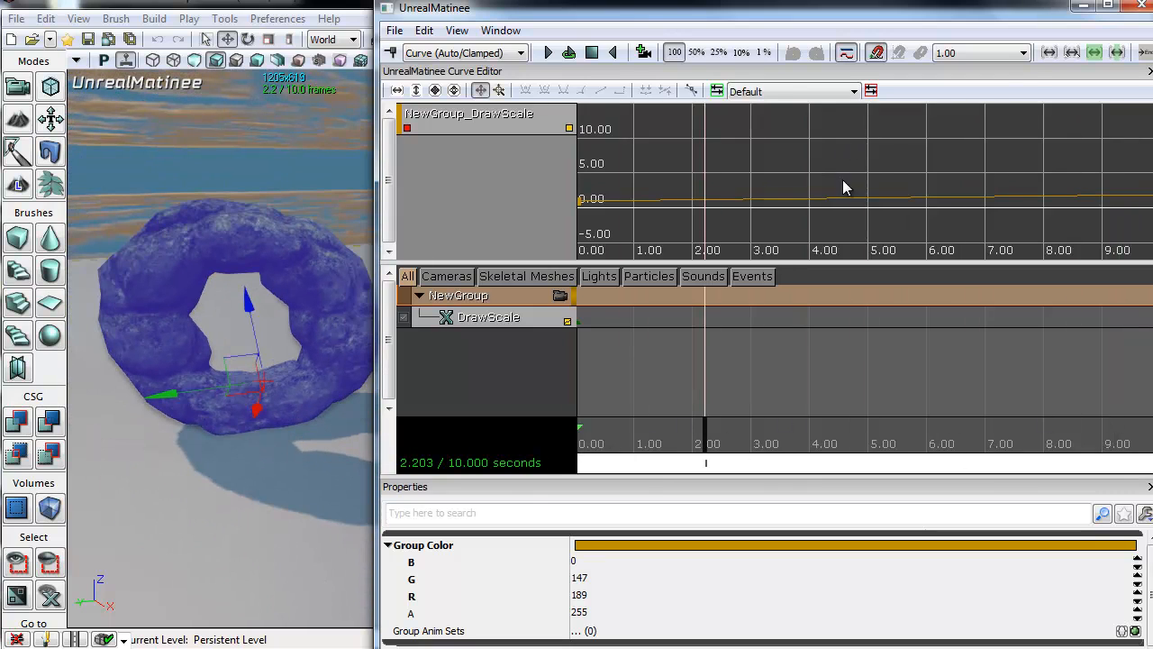
scroll(847, 187, down, 6)
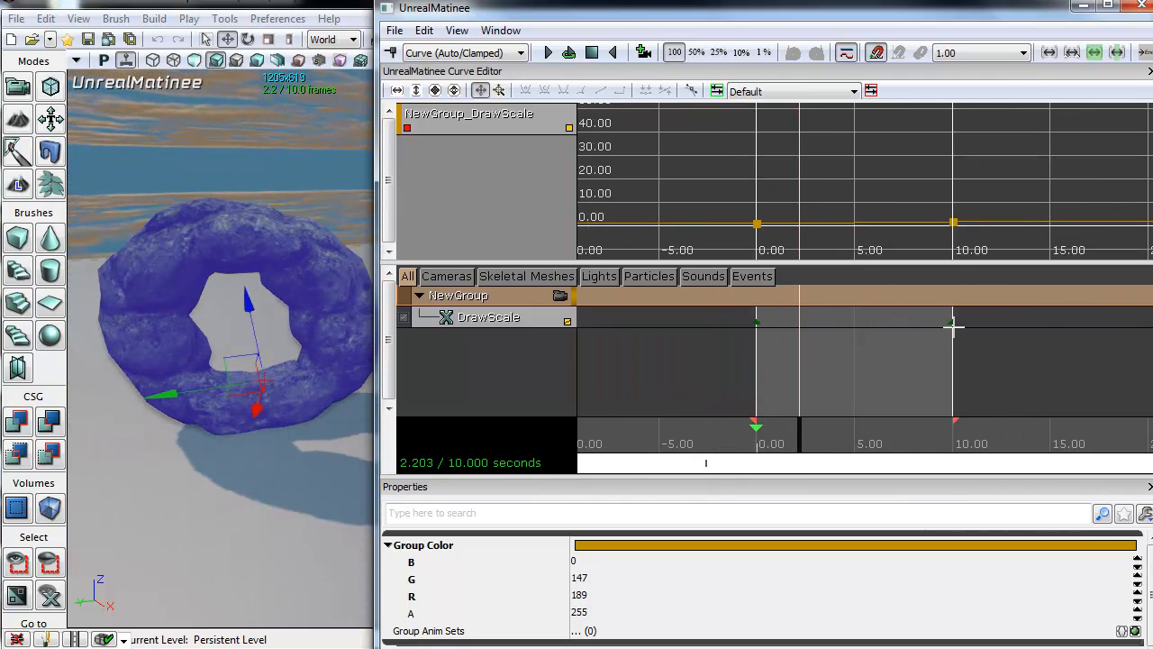
click(1141, 6)
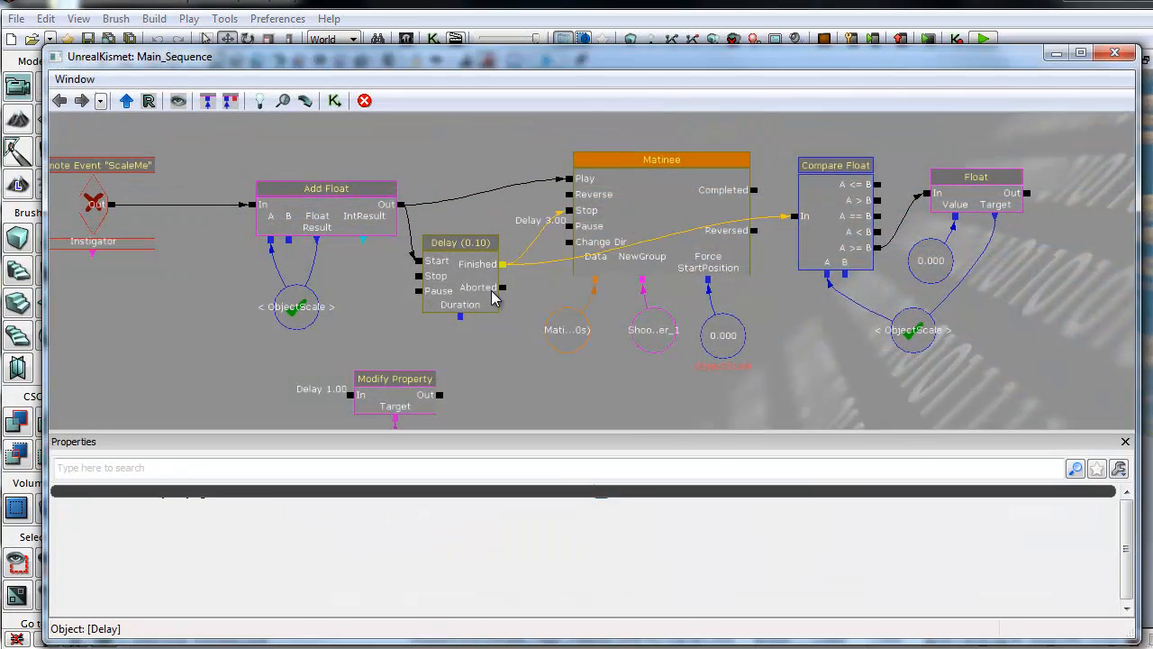
Check the Delay action's duration and turn off Rewind If Already Playing for the Matinee action, reviewing its Force Start Pos option
scroll(473, 233, up, 3)
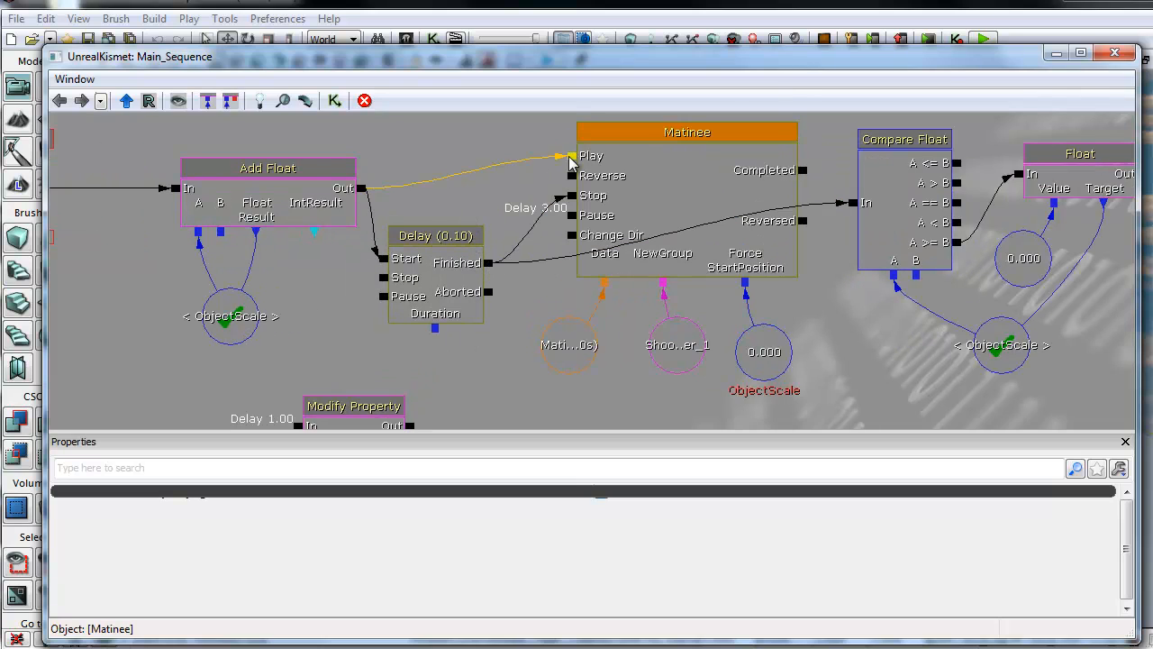
click(444, 264)
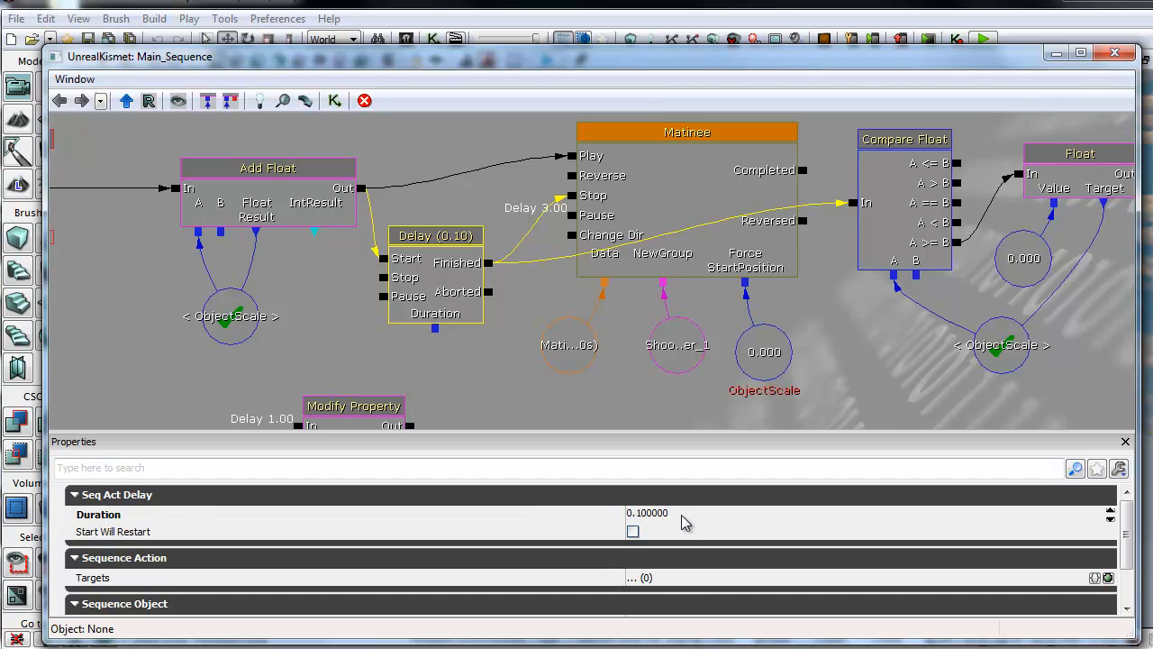
click(692, 270)
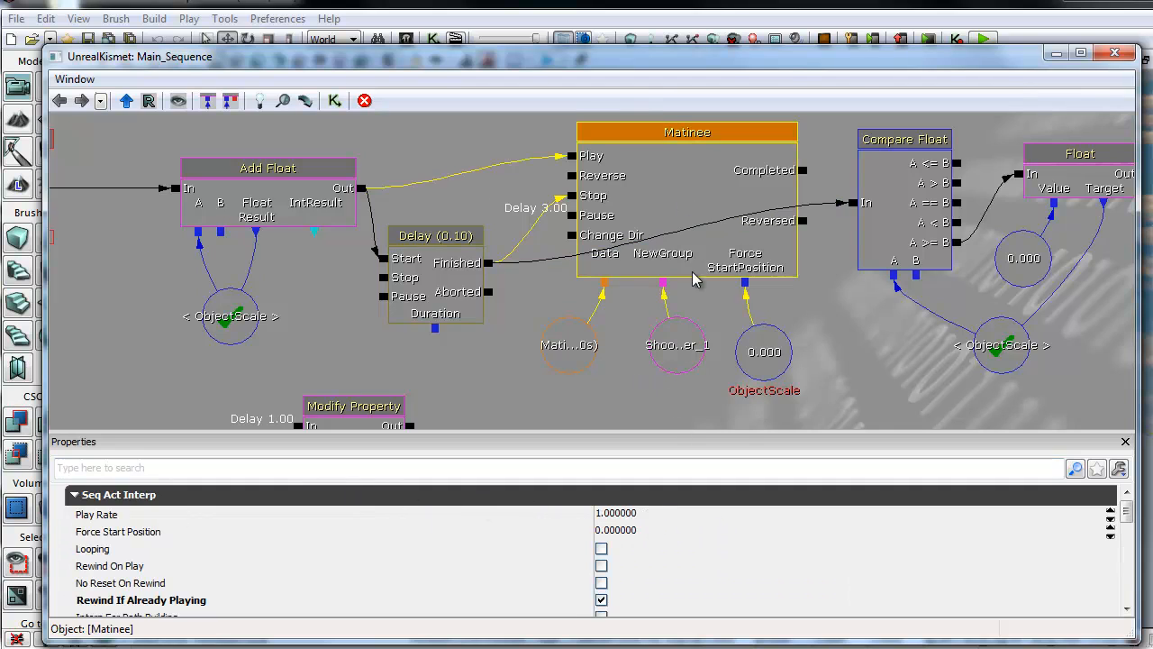
click(613, 515)
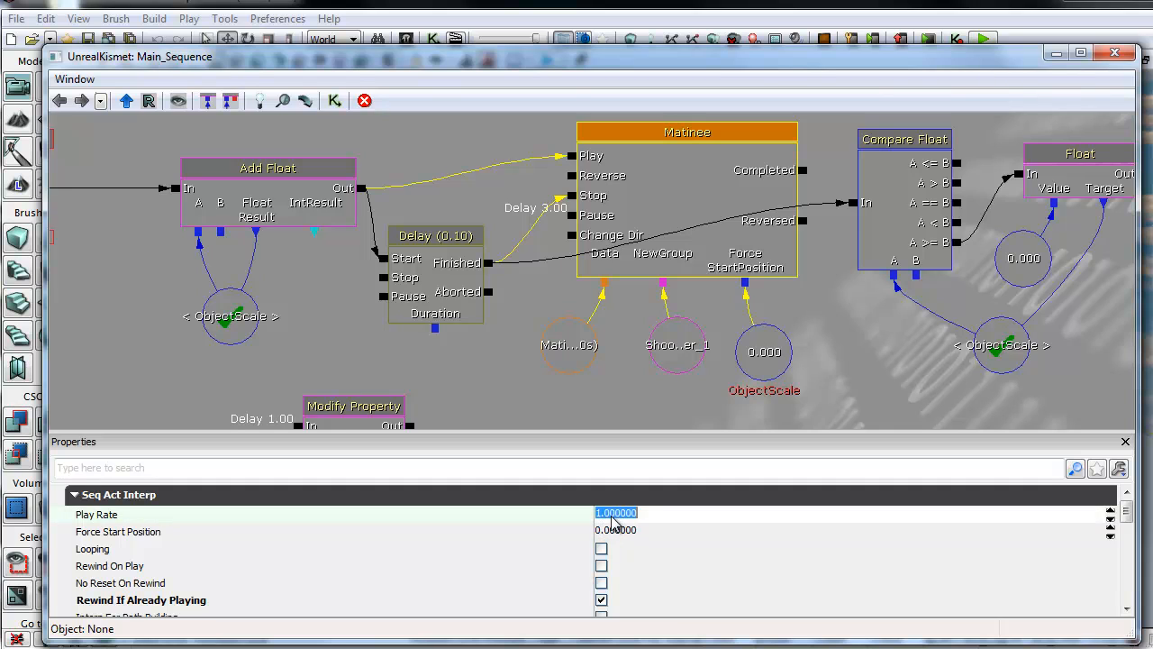
click(601, 600)
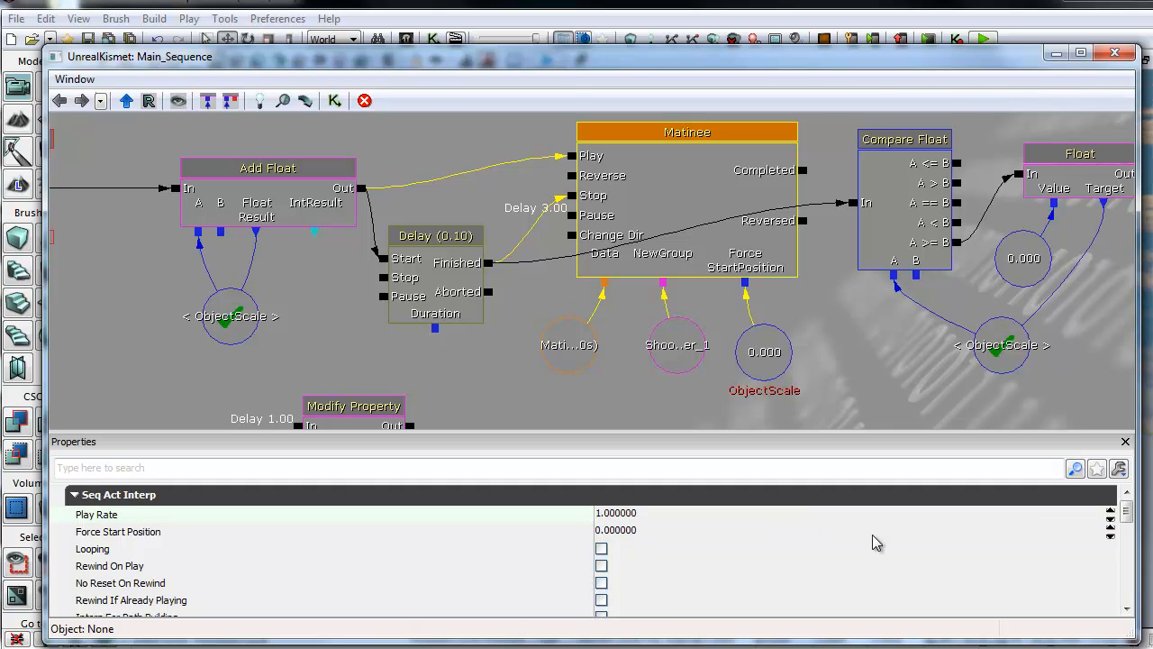
drag(1127, 510, 1129, 533)
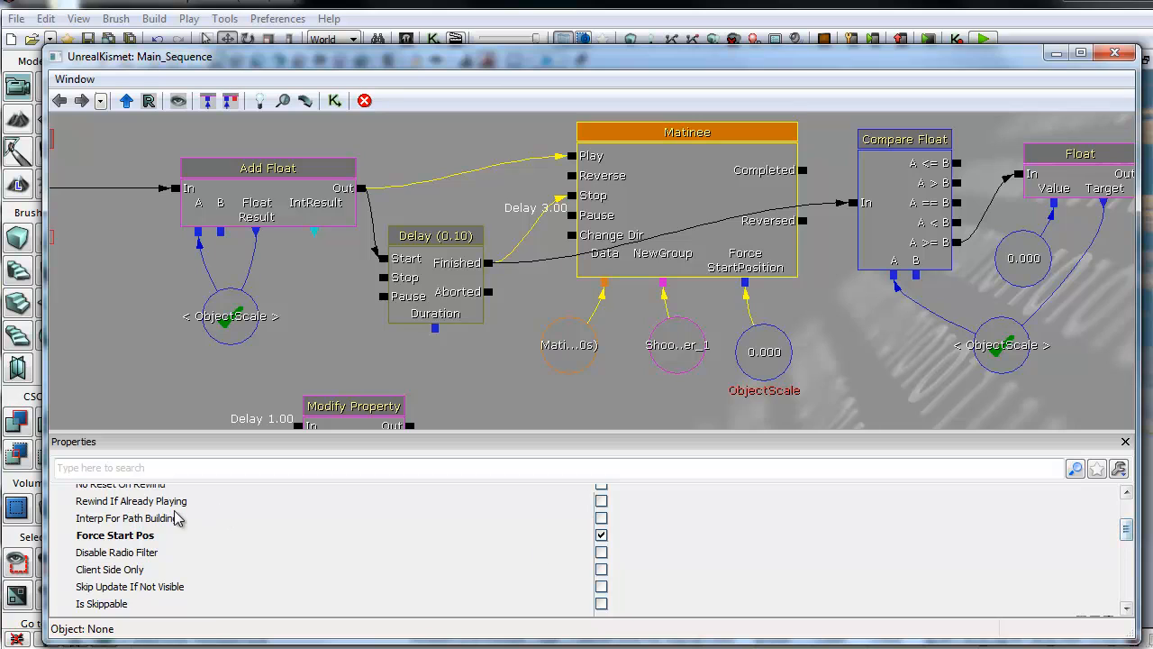
Move the NewGroup object variable and the ObjectScale float variable lower beneath the Matinee action
drag(870, 354, 800, 366)
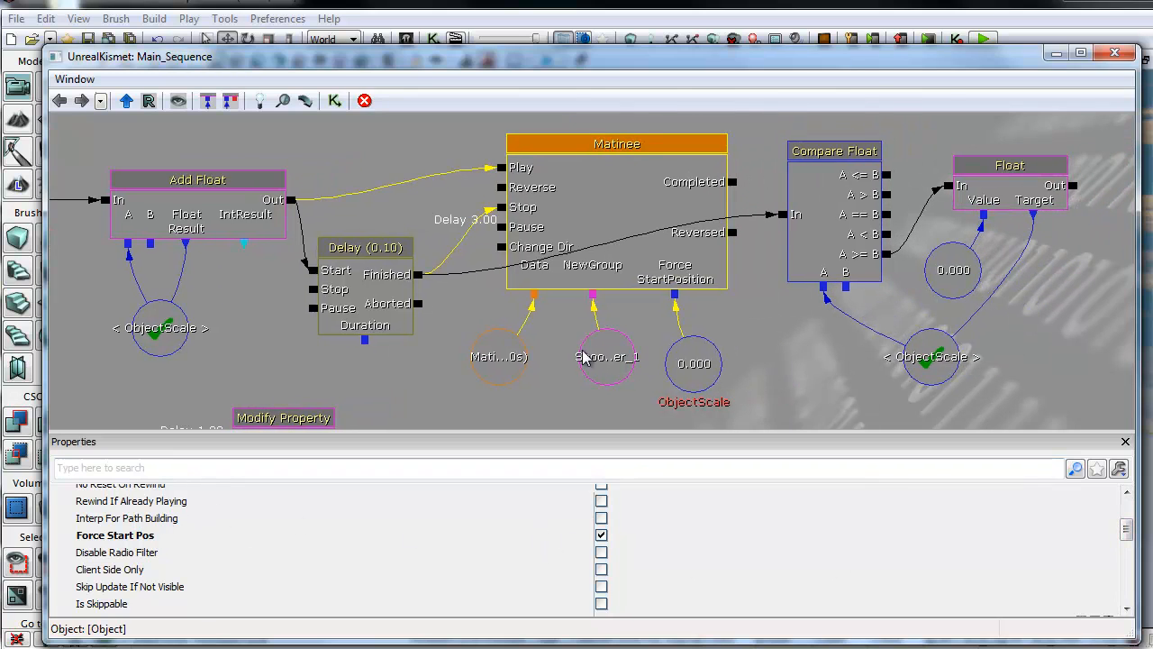
click(612, 356)
ctrl+drag(602, 348, 573, 370)
click(681, 372)
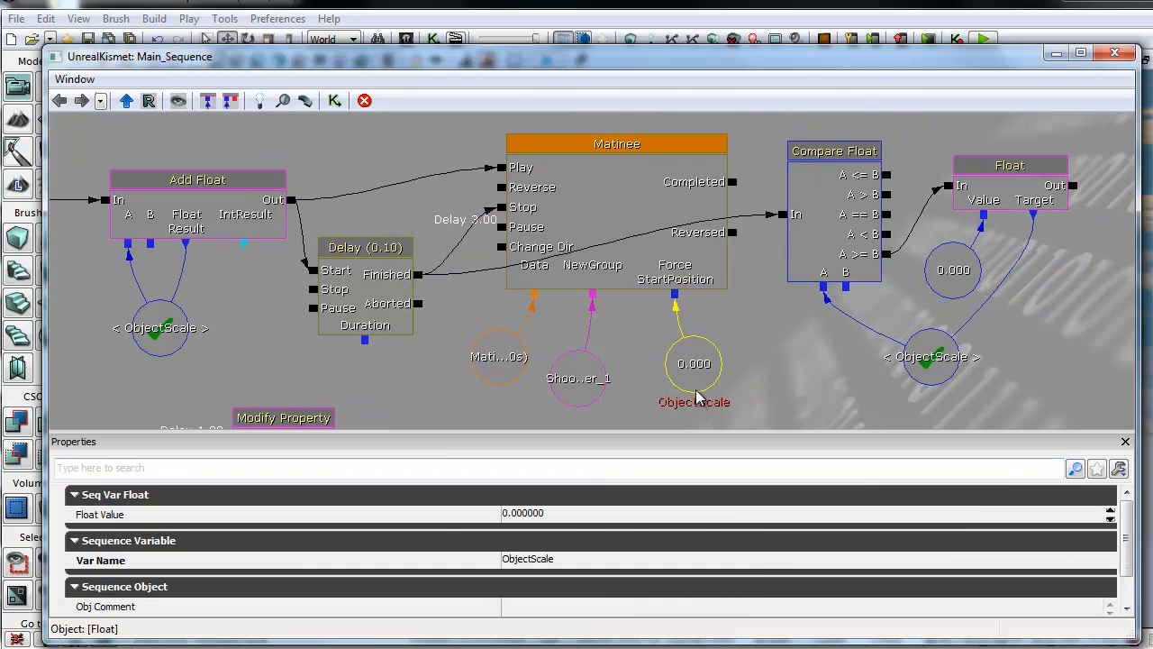
ctrl+drag(696, 389, 688, 415)
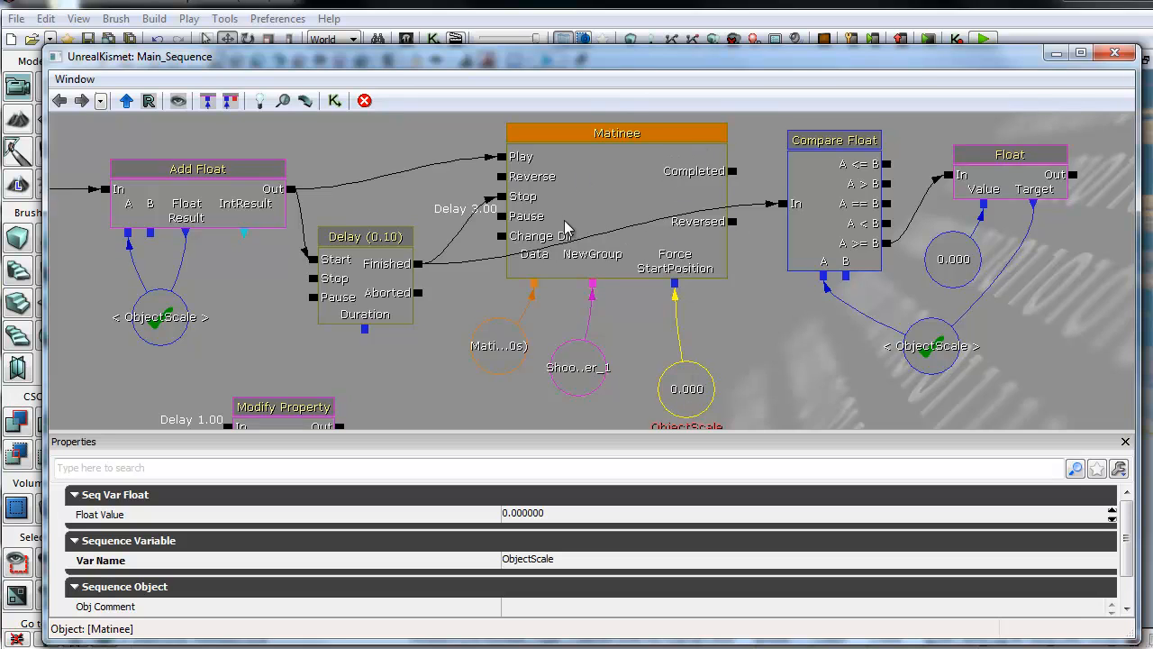
Check Add Float's ObjectScale named variable and align the ObjectScale float beneath the Matinee's Force StartPosition input
click(162, 326)
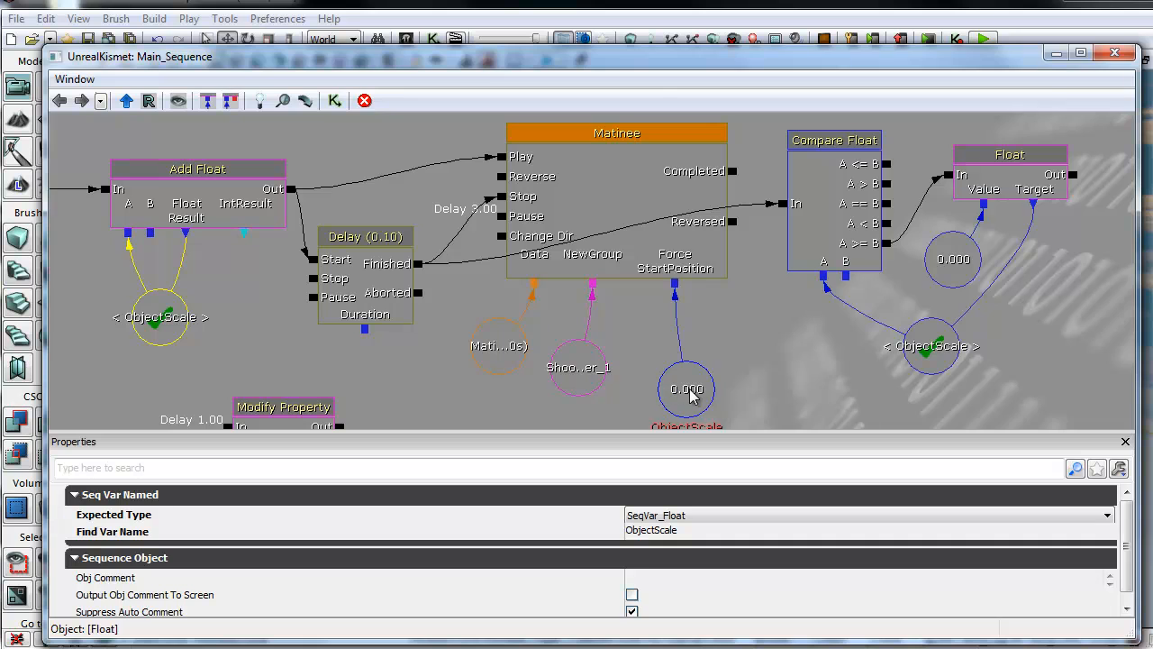
click(689, 392)
ctrl+drag(690, 386, 642, 383)
Review the Compare Float action, the Float action with its value variable, and the ObjectScale variable linking them
click(729, 207)
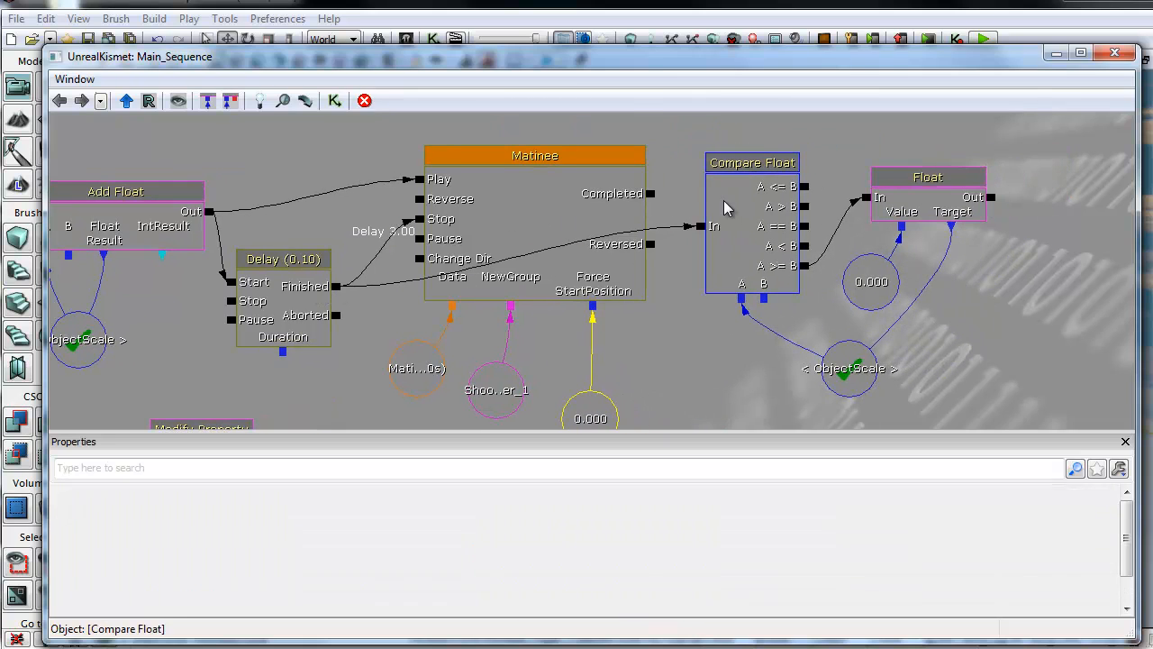
click(920, 217)
click(860, 292)
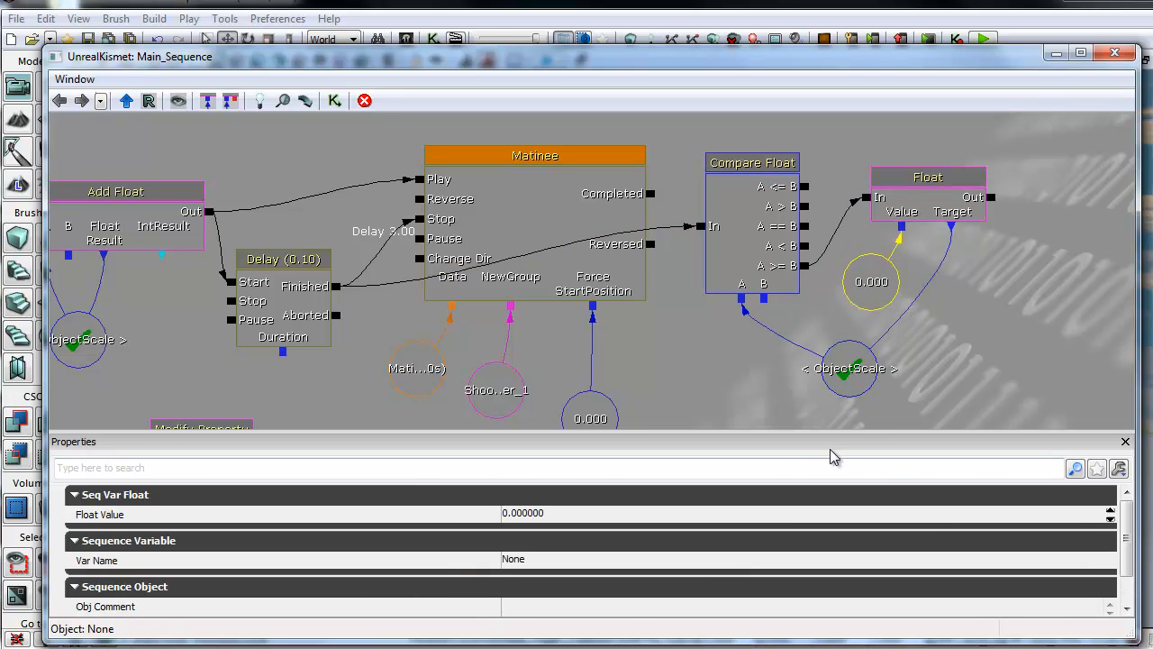
click(834, 386)
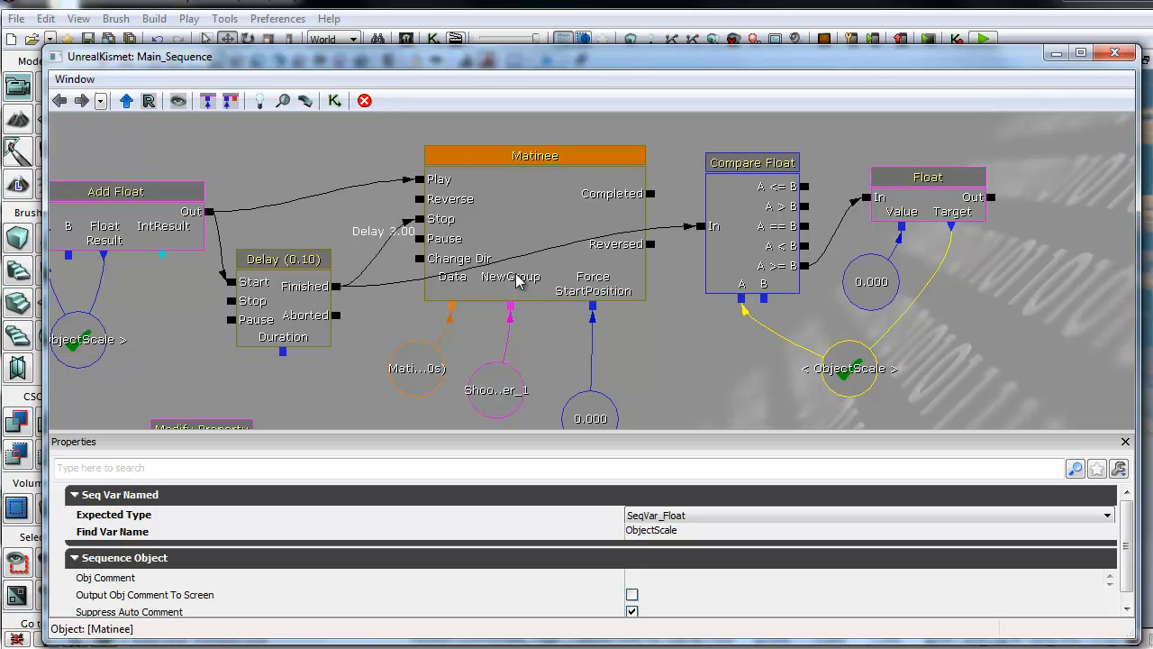
drag(647, 394, 646, 345)
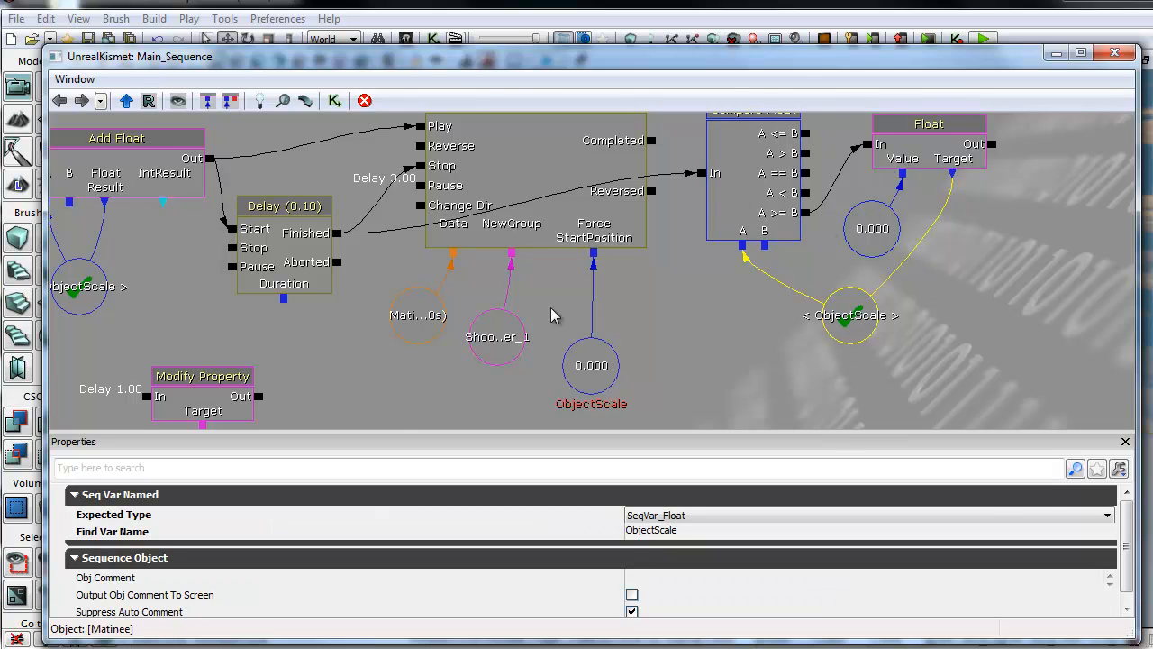
drag(221, 283, 418, 278)
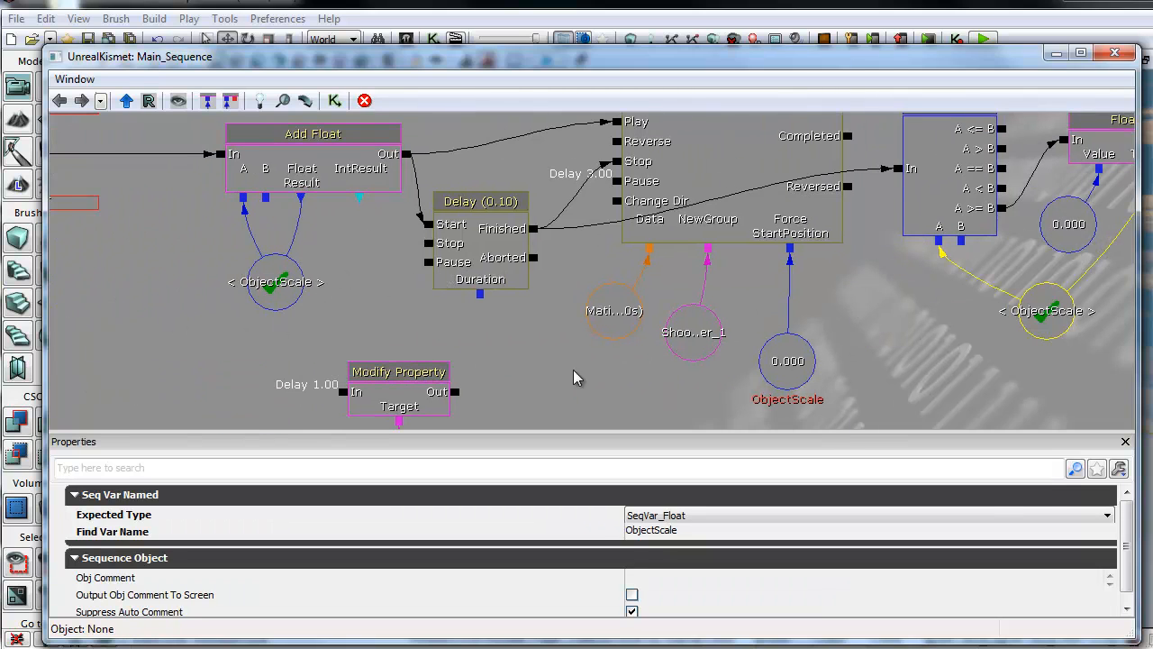
Review the Add Float action's properties and the Modify Property and GFx actions beneath the ScaleMe sequence
drag(629, 340, 466, 347)
drag(341, 363, 624, 375)
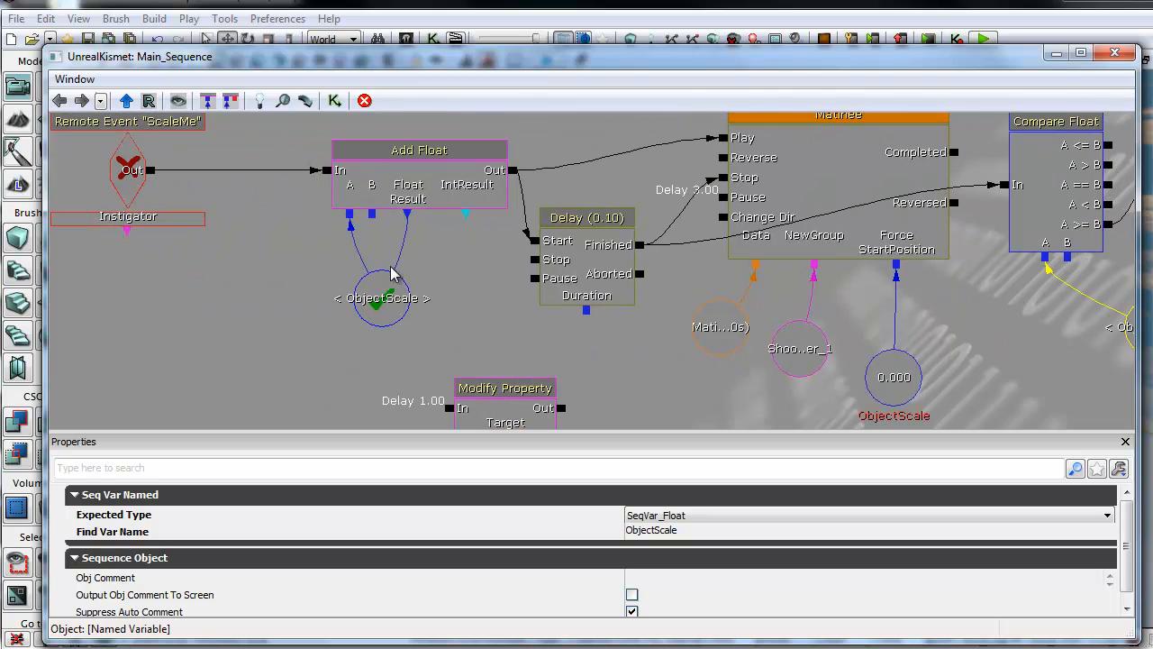
click(391, 186)
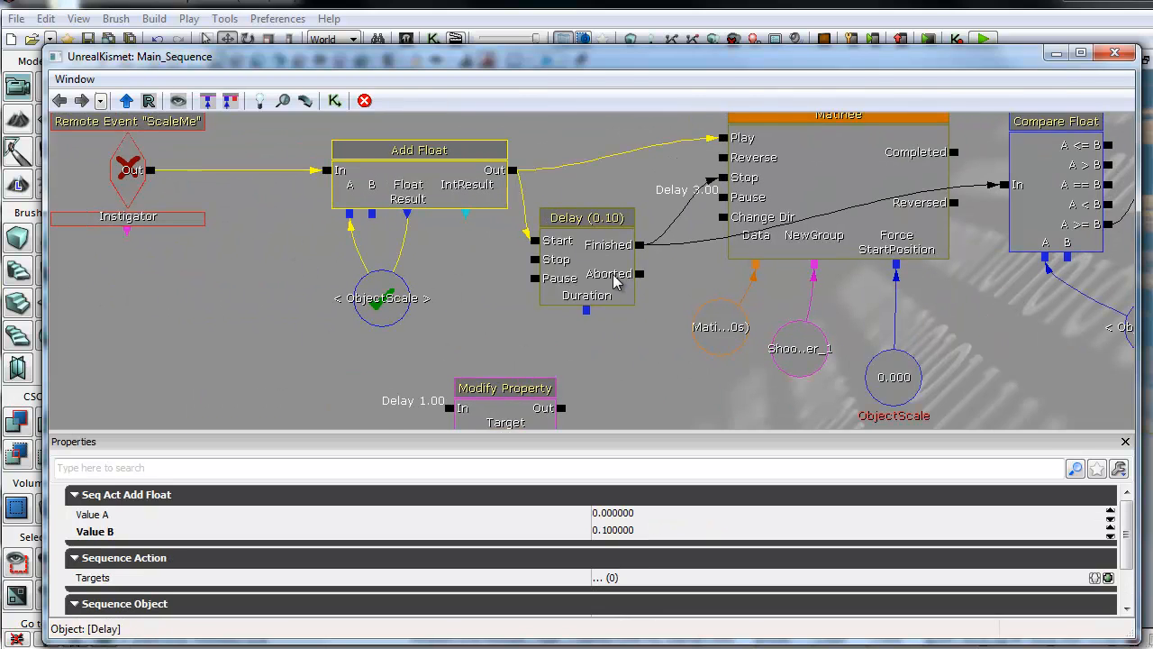
drag(524, 352, 458, 351)
scroll(459, 351, down, 5)
drag(579, 339, 550, 215)
scroll(556, 315, up, 2)
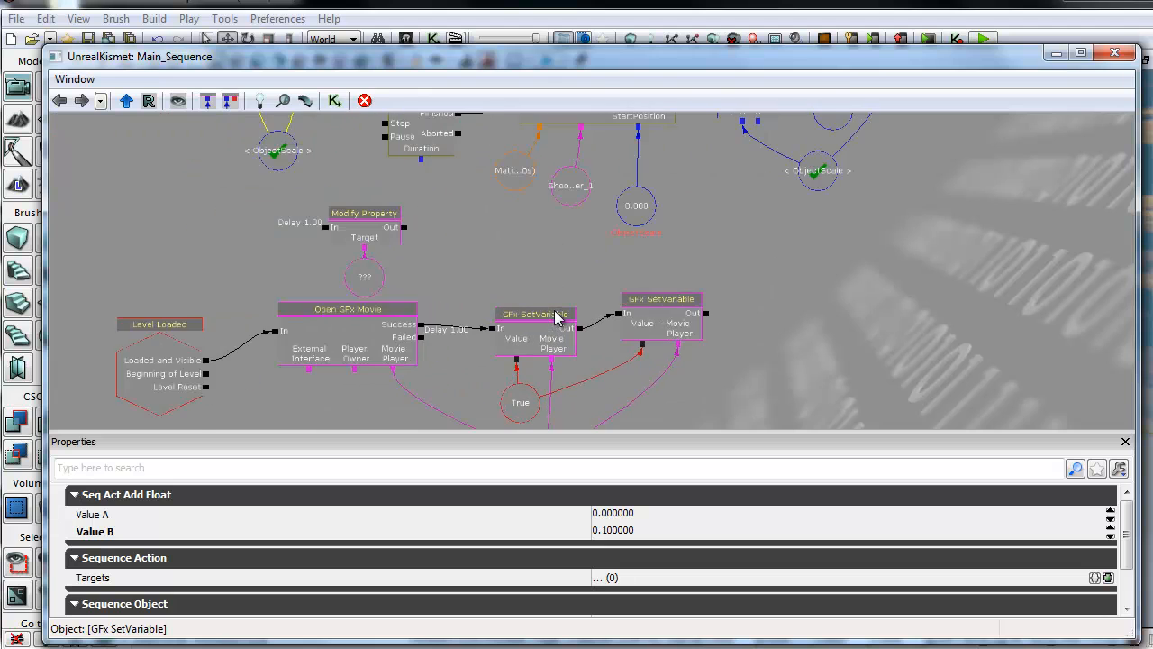
Check the Add Float action's Value B and view the whole ScaleMe chain from the remote event to the Float action
drag(570, 254, 662, 336)
click(328, 141)
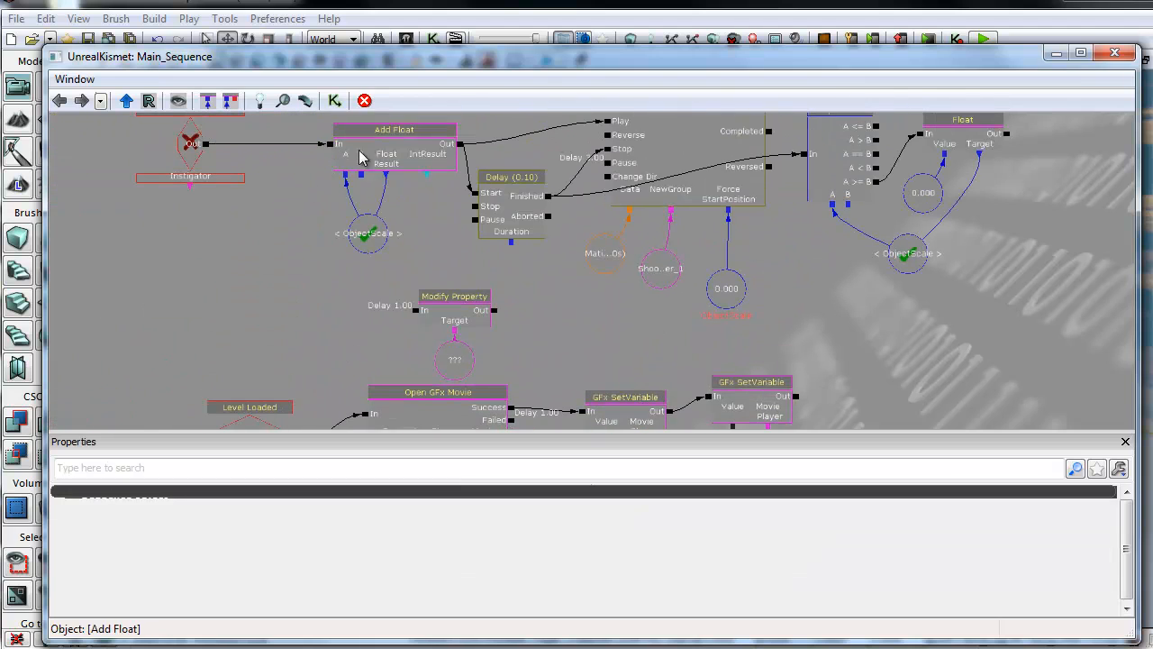
click(367, 132)
click(637, 536)
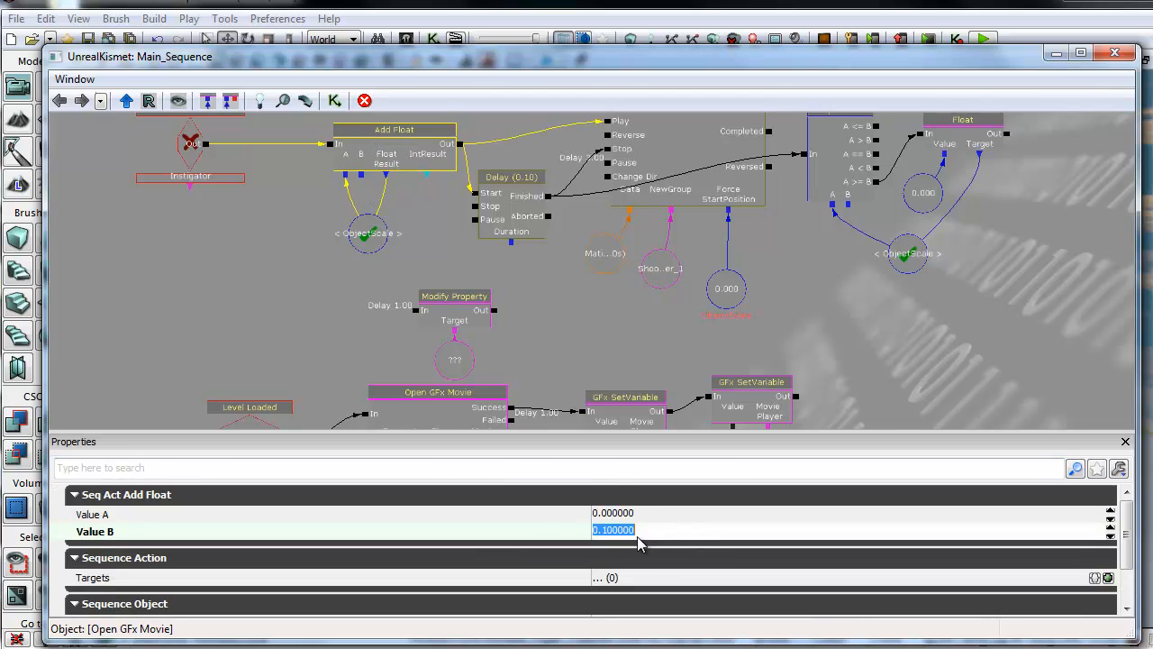
drag(624, 341, 637, 410)
scroll(655, 373, down, 6)
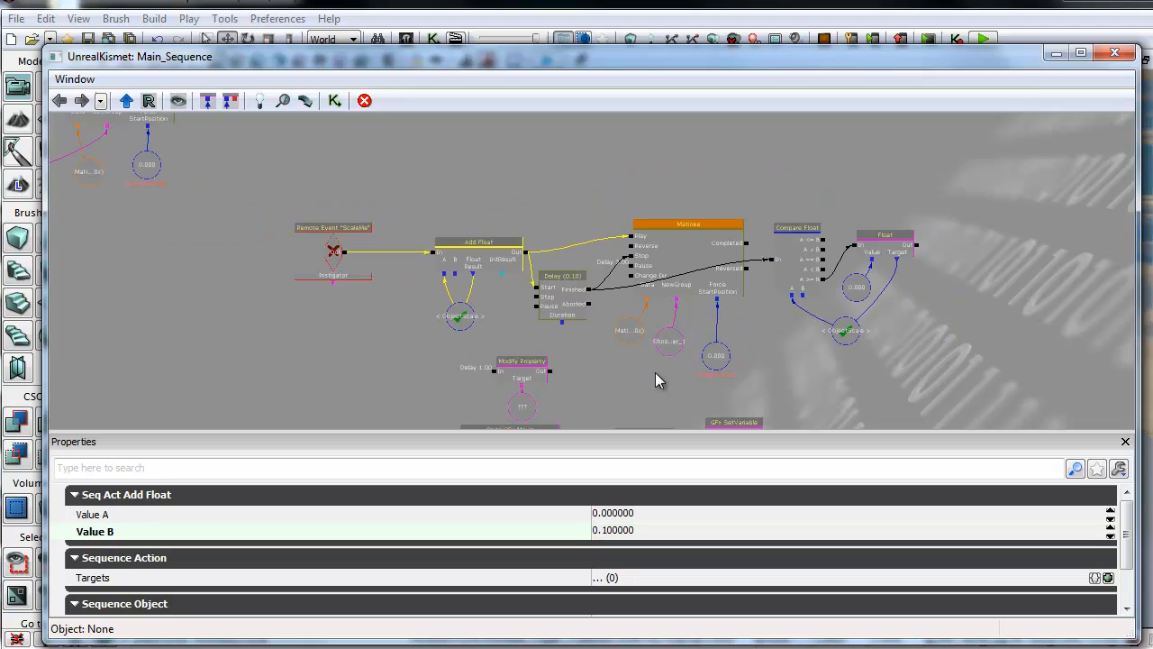
Move the DoorActive Bool variable slightly up and closer to the Trigger_0 Touch event in the door sequence
drag(572, 342, 535, 399)
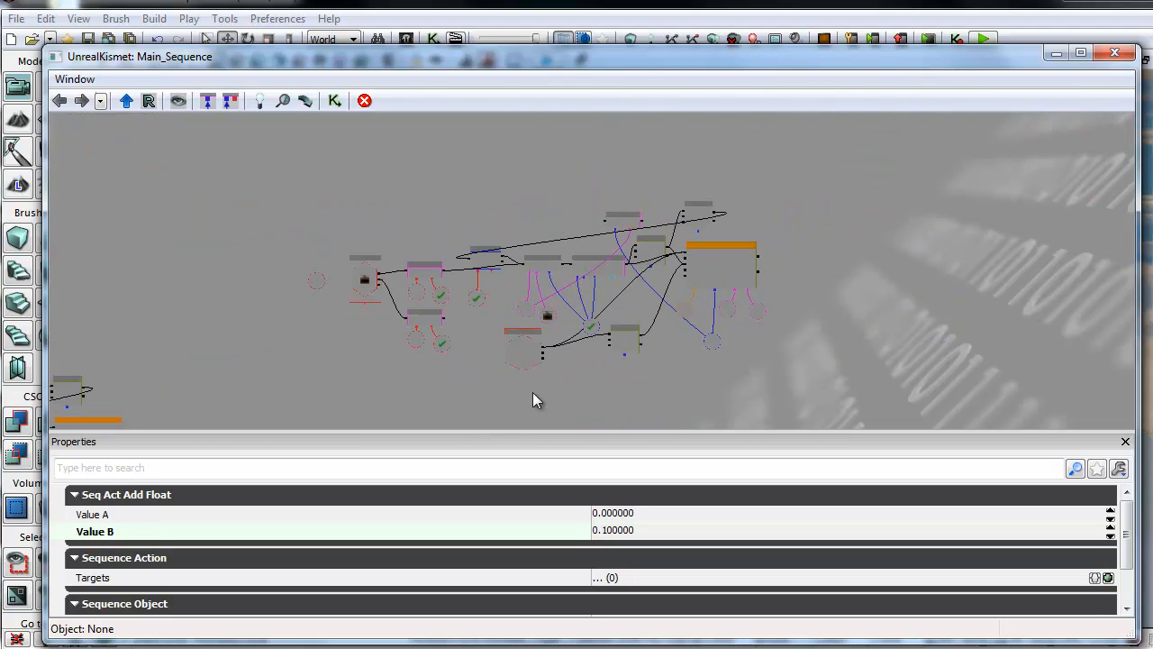
scroll(538, 394, up, 5)
scroll(581, 396, up, 1)
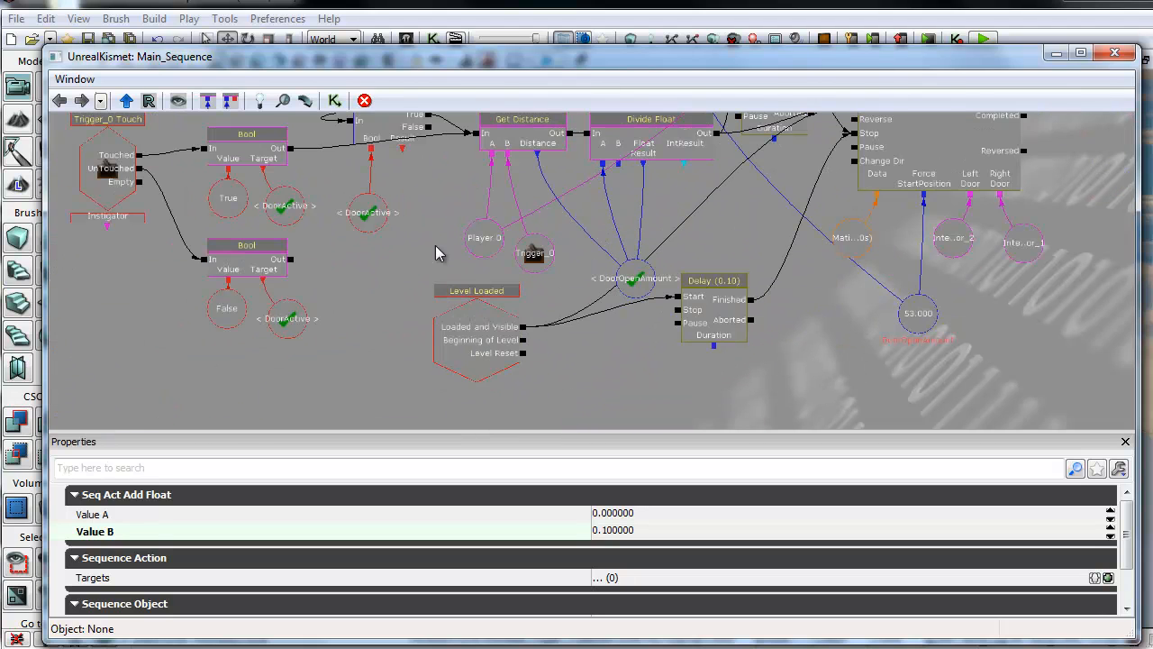
drag(412, 247, 661, 322)
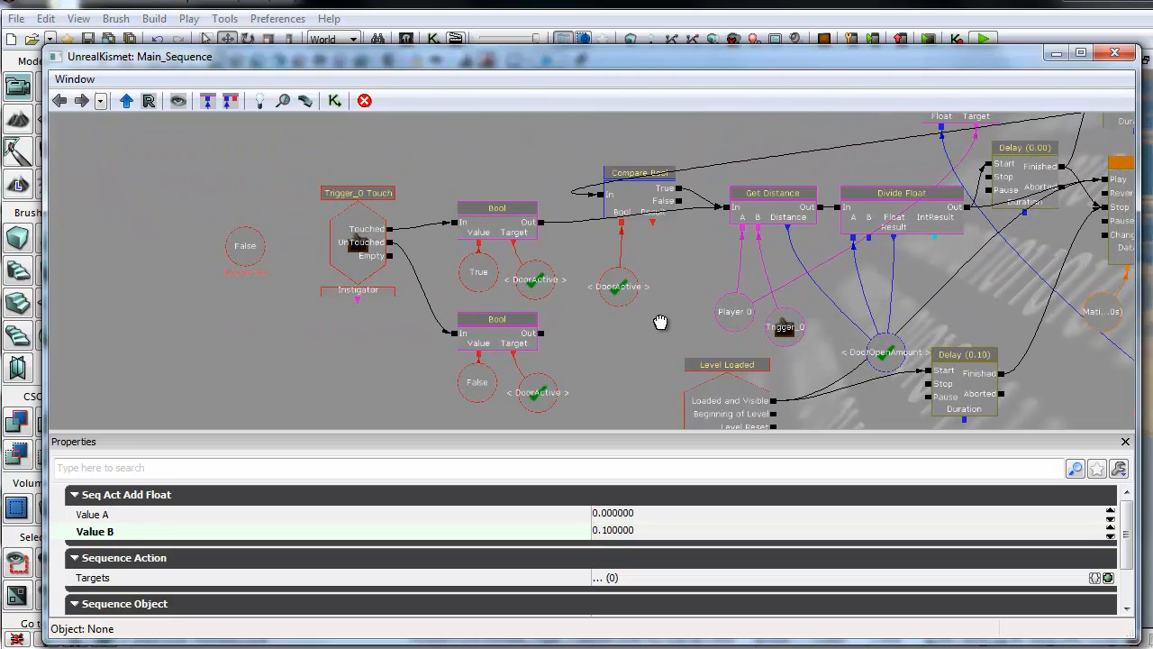
click(249, 248)
drag(241, 245, 258, 216)
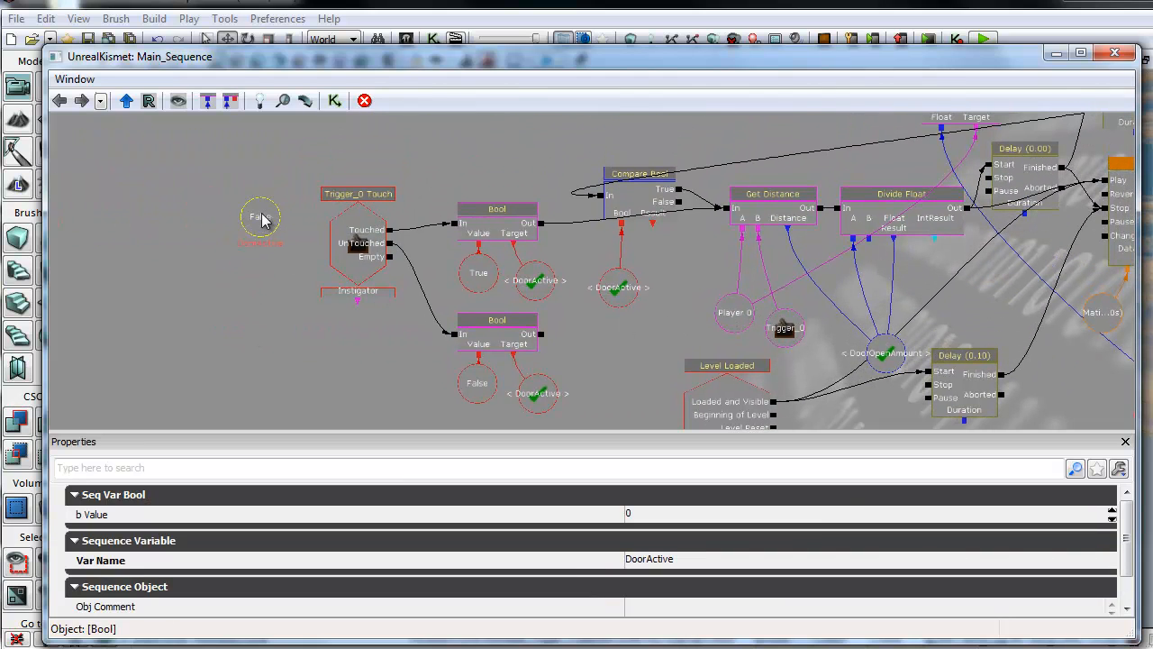
click(351, 193)
Close Kismet and examine the collision properties of the trigger between the two doors in the level
click(1114, 57)
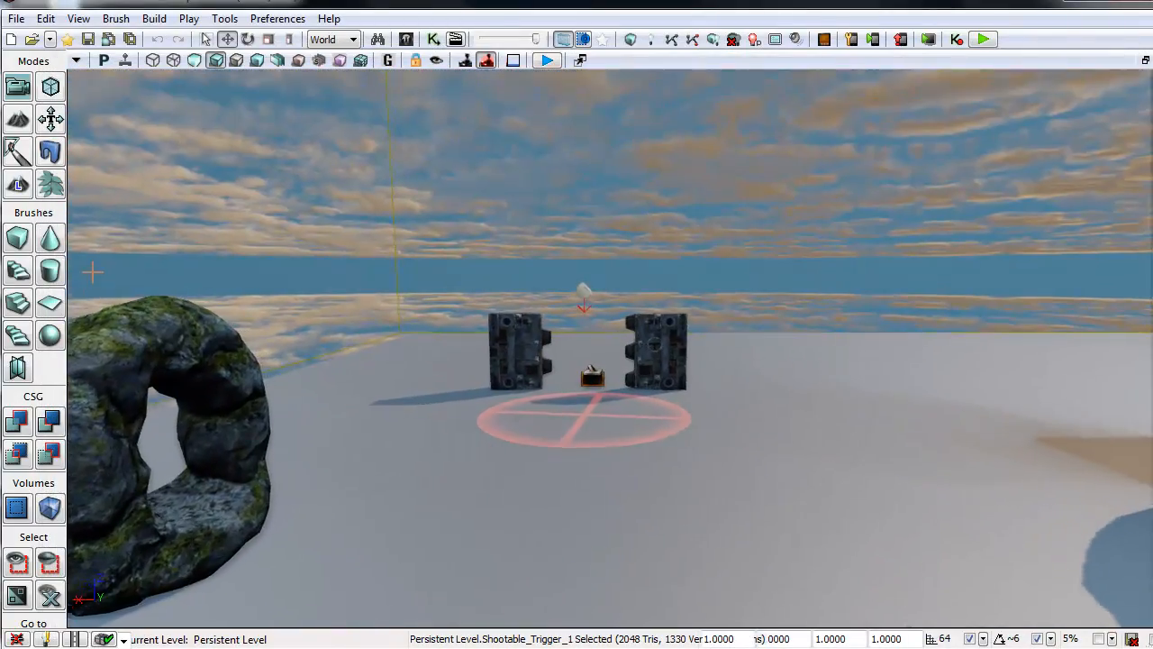
right_drag(93, 272, 95, 291)
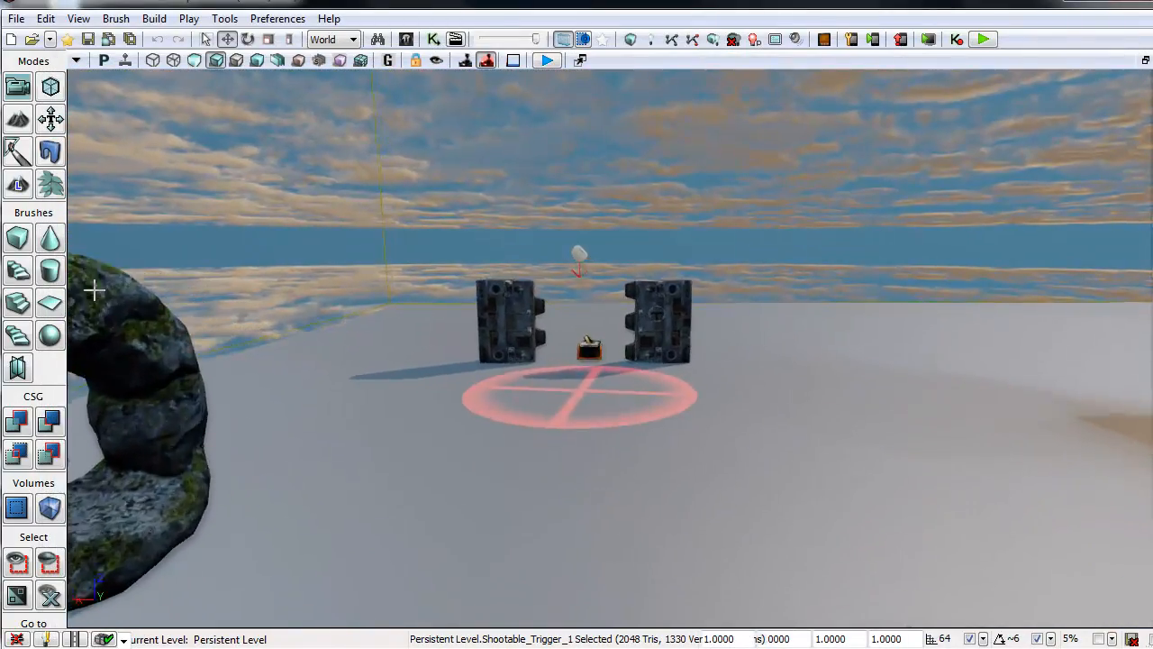
scroll(721, 336, up, 8)
click(587, 352)
drag(822, 432, 824, 431)
key(F4)
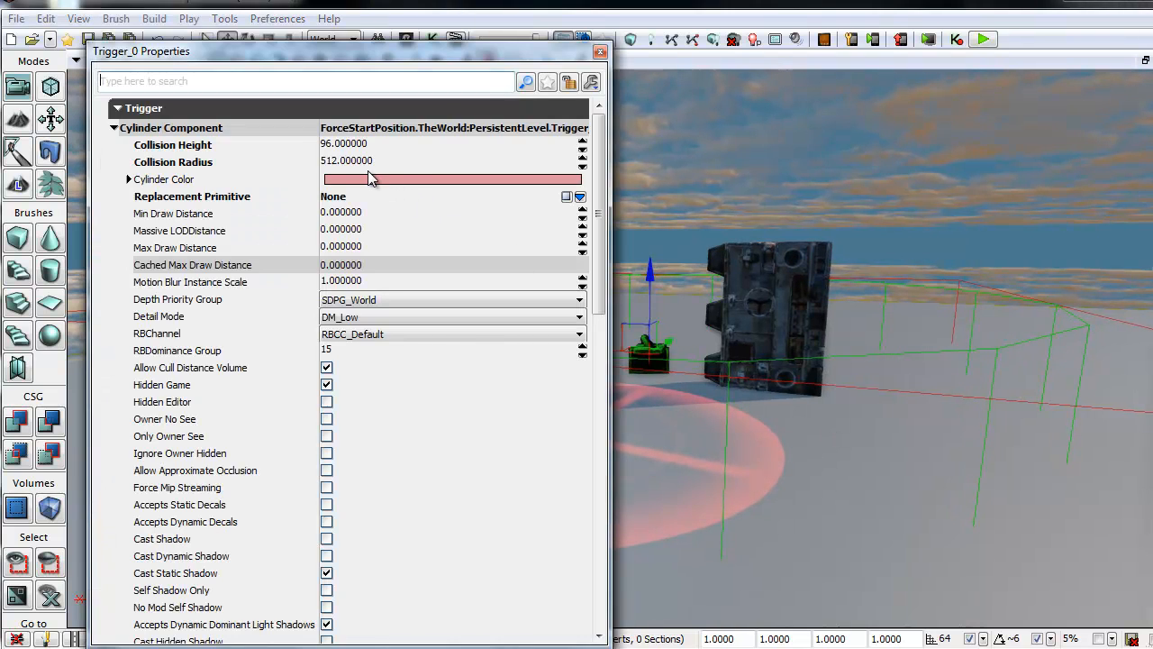
click(370, 177)
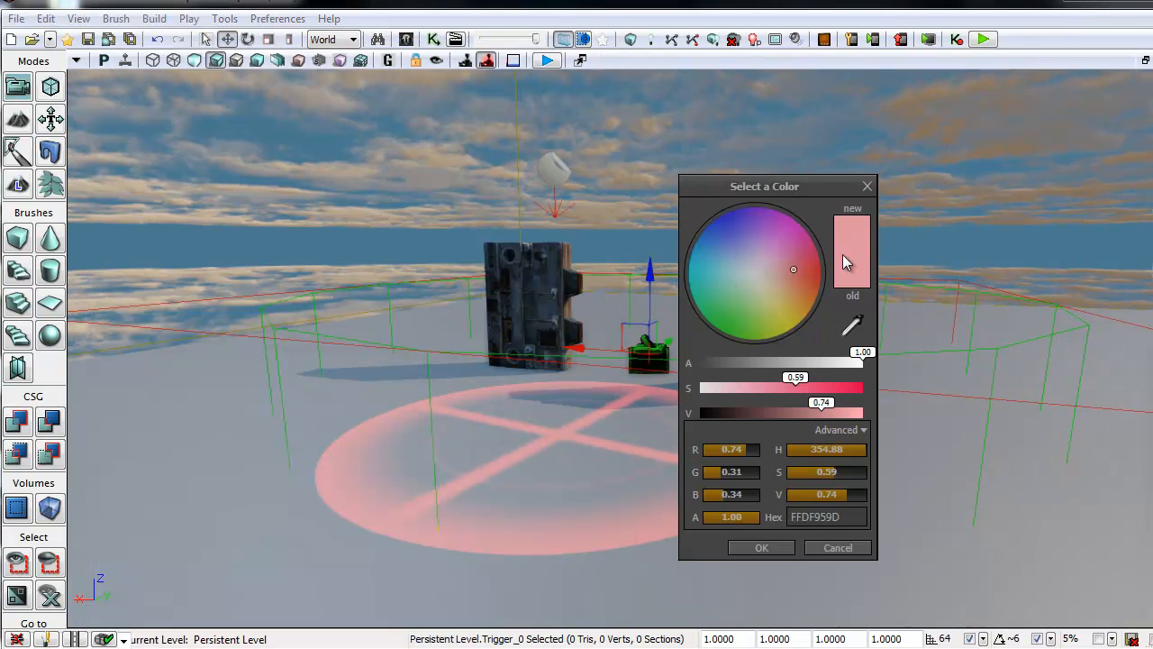
click(867, 187)
right_drag(798, 316, 569, 334)
Reopen Kismet and move the Trigger_0 Touch event away from its Bool actions, closer to the DoorActive variable
click(433, 40)
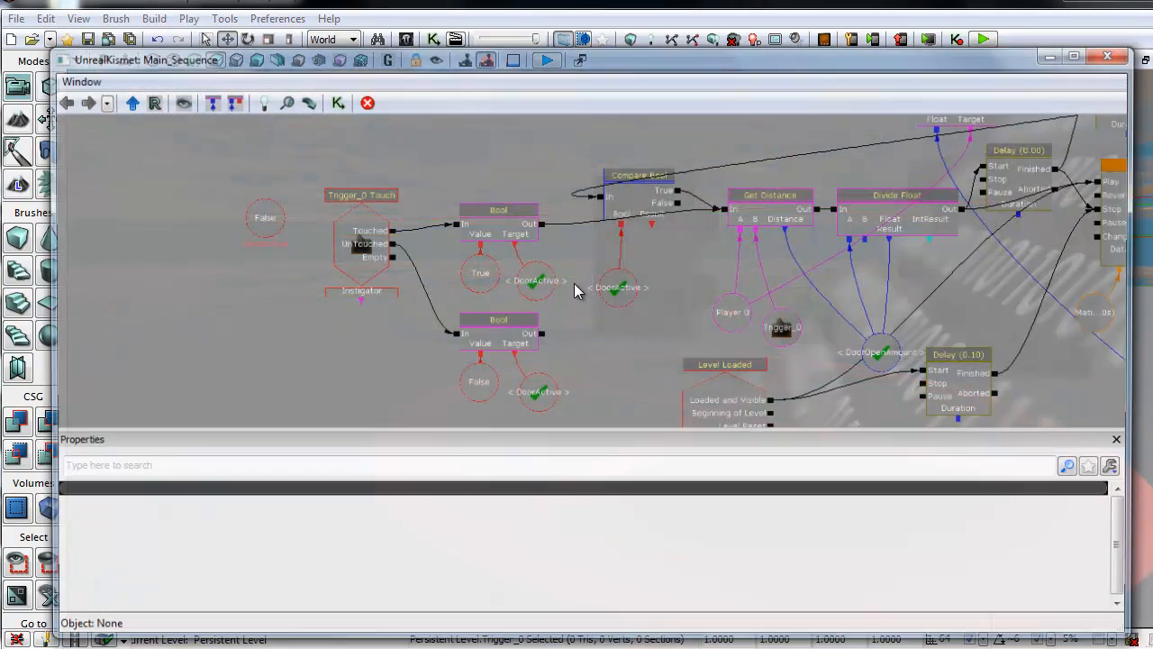
click(362, 236)
drag(364, 232, 334, 242)
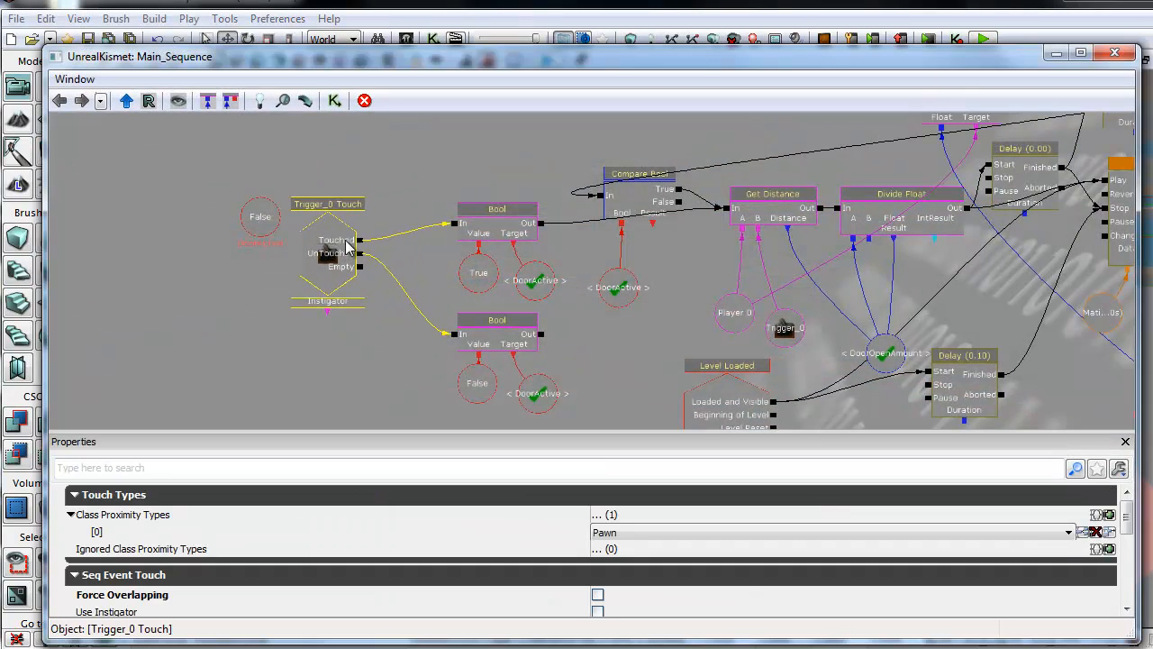
click(257, 245)
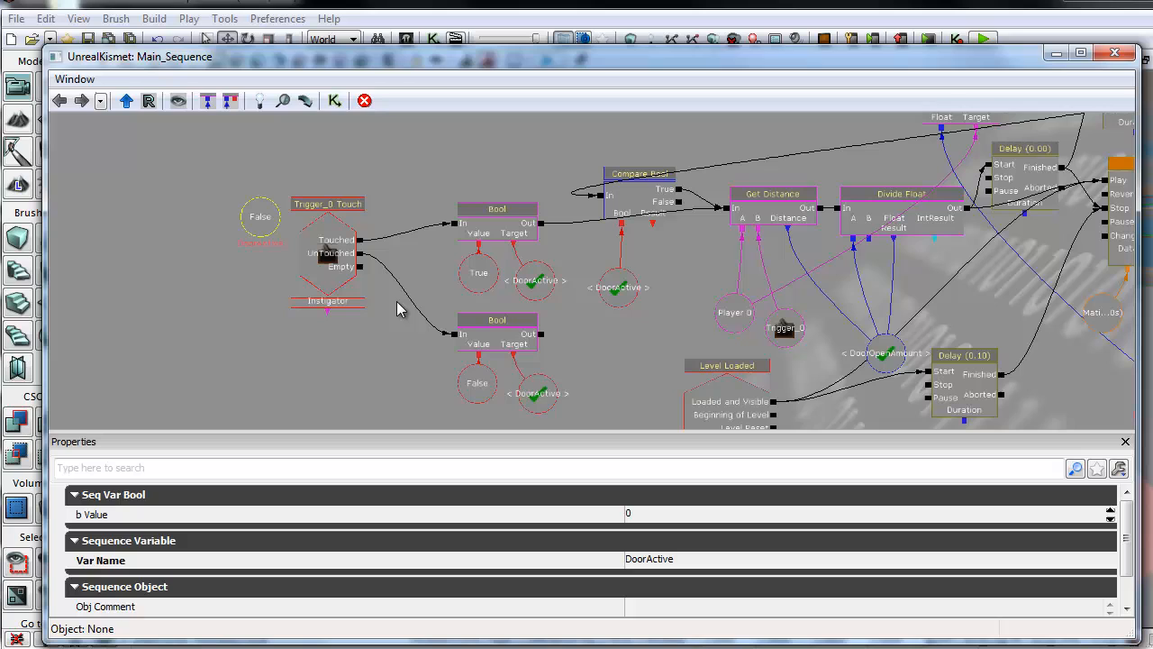
Examine the three named DoorActive variables and the True and False values feeding the two Bool actions
click(536, 390)
ctrl+click(539, 292)
ctrl+click(613, 285)
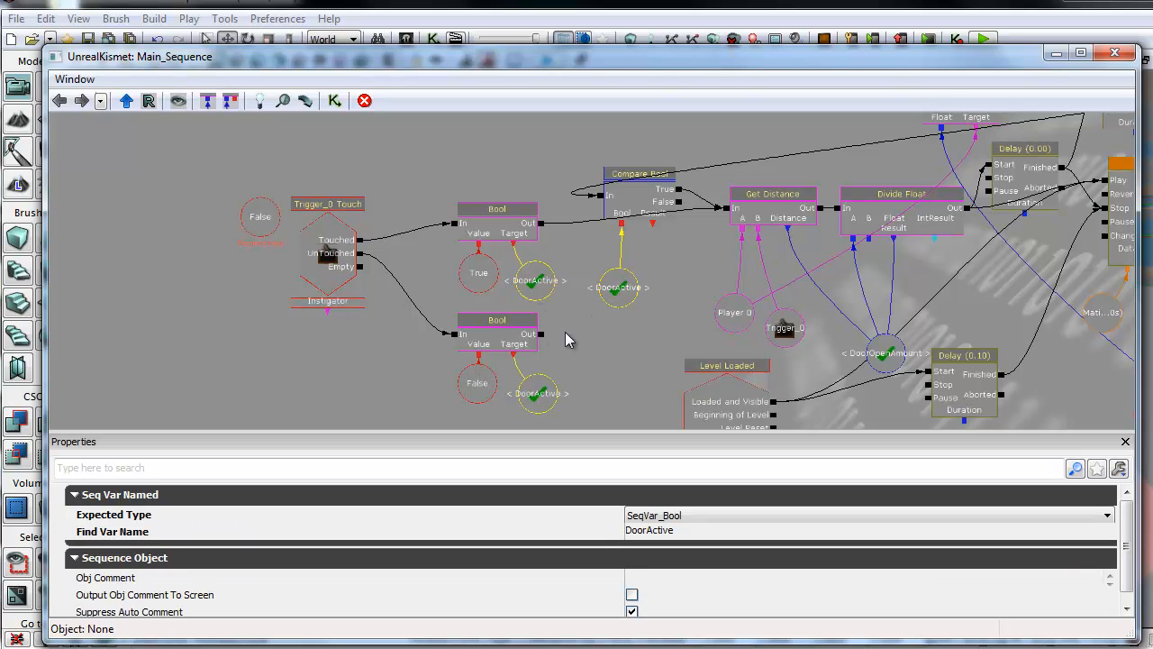
drag(565, 331, 577, 318)
click(526, 211)
click(500, 248)
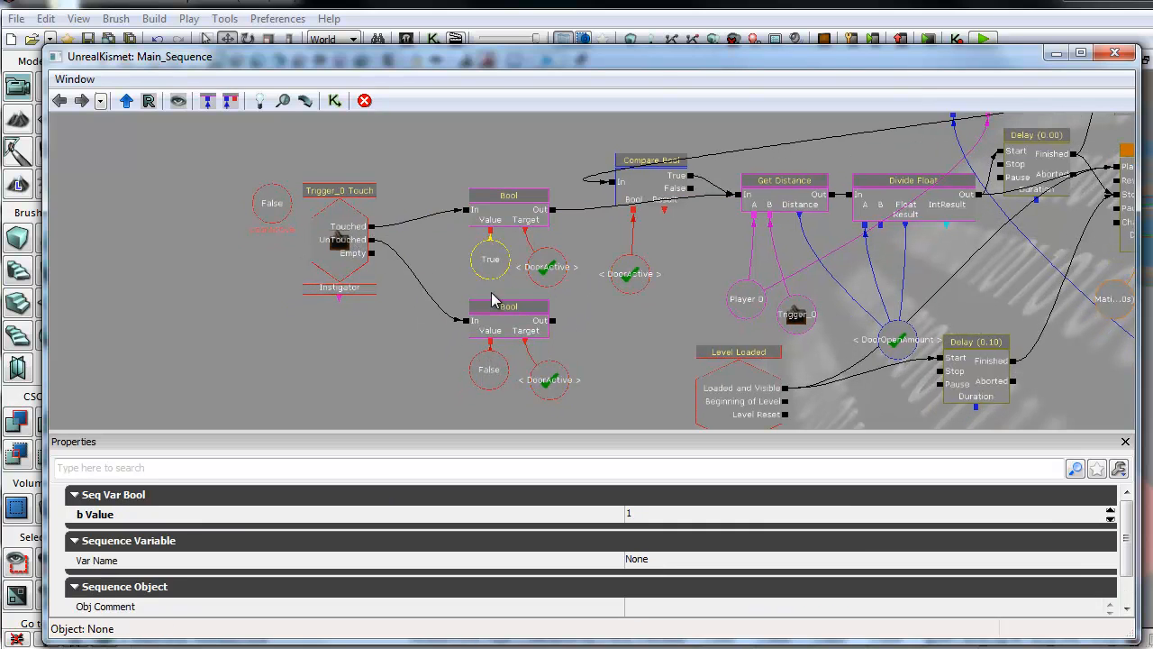
click(332, 231)
click(478, 361)
Examine the Get Distance node together with its Player 0 and Trigger_0 object inputs
drag(707, 317, 522, 333)
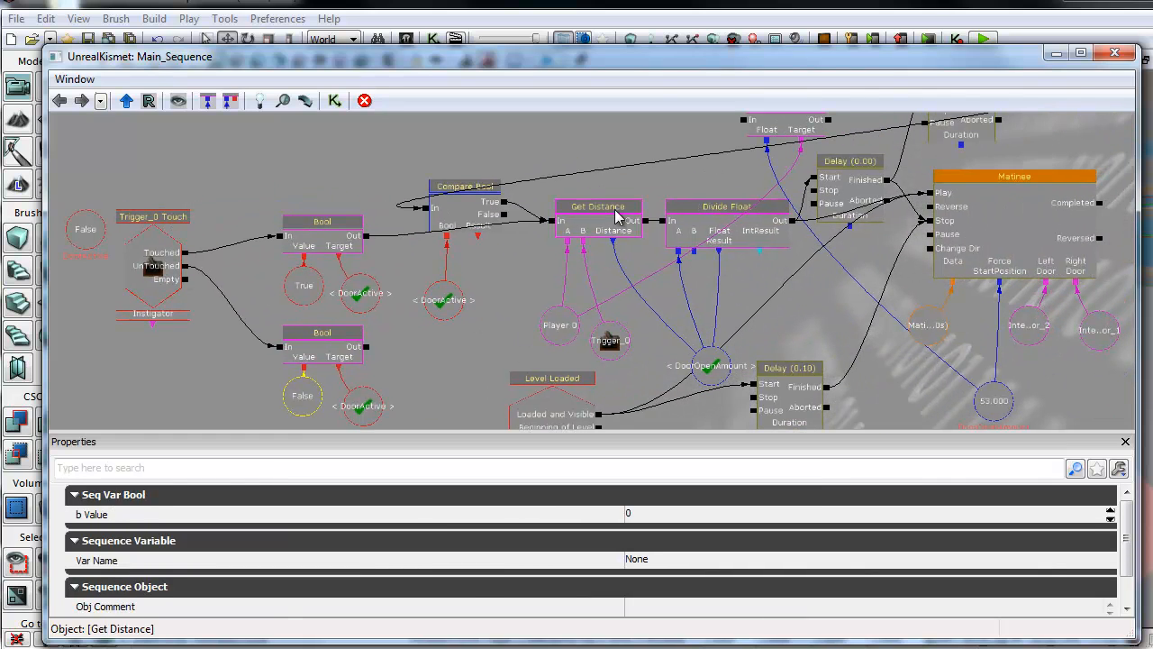
click(577, 221)
scroll(712, 320, up, 2)
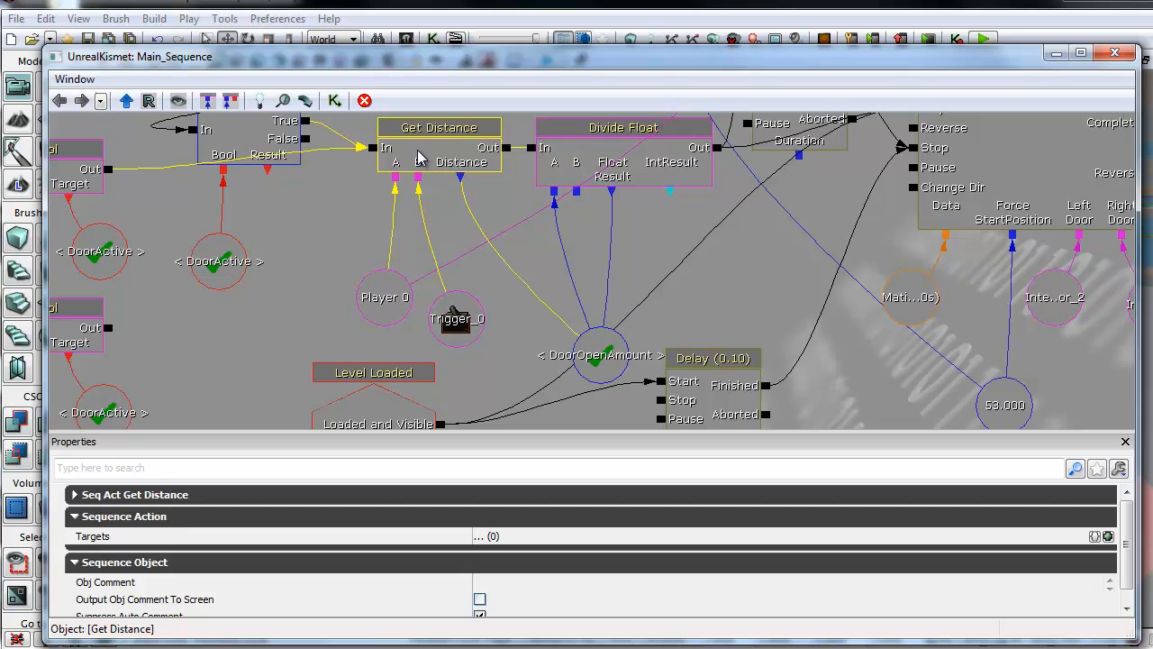
click(464, 315)
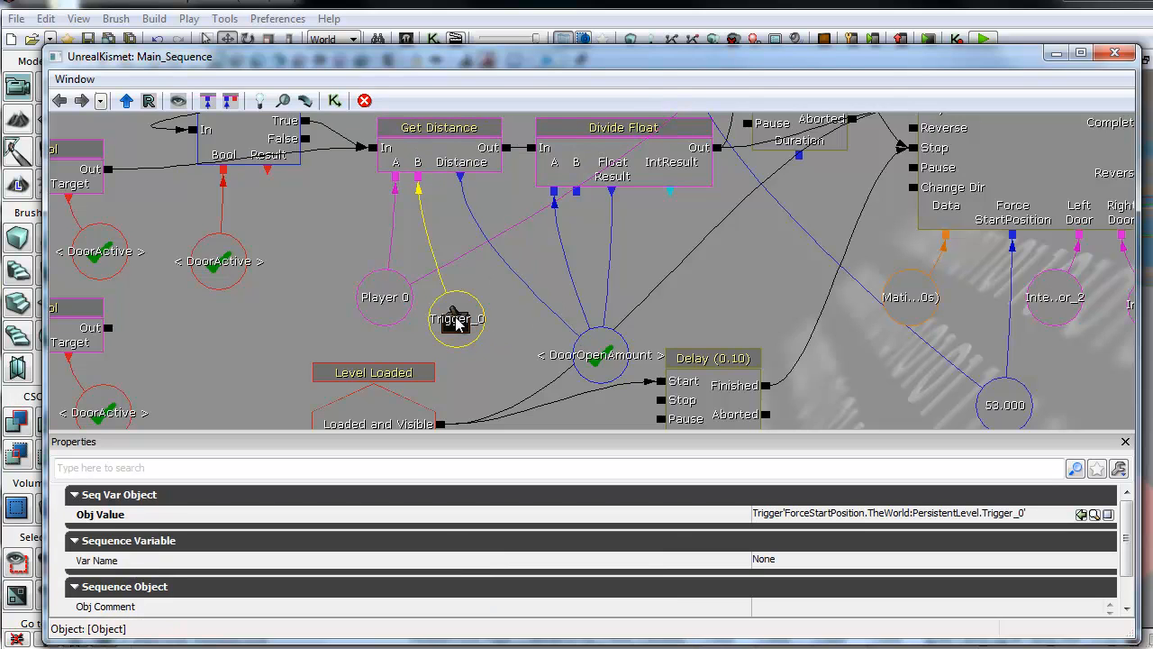
click(392, 302)
ctrl+click(453, 318)
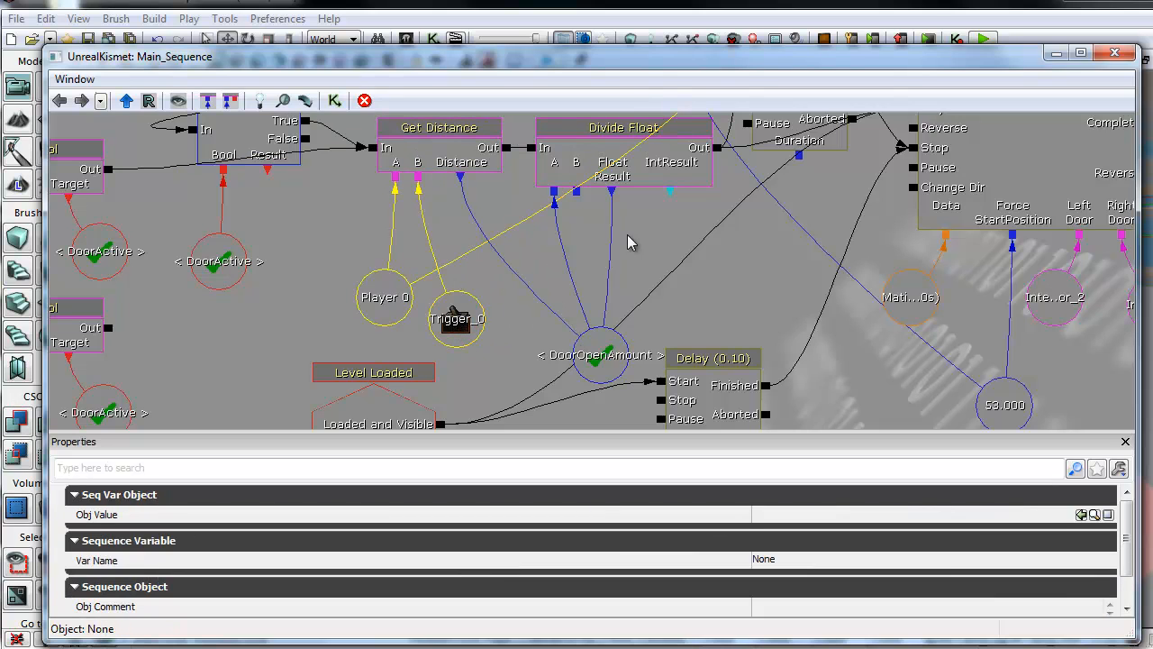
drag(628, 244, 602, 286)
Move the Kismet window aside to view the trigger and doors in the level, and bring it back up
drag(440, 61, 427, 453)
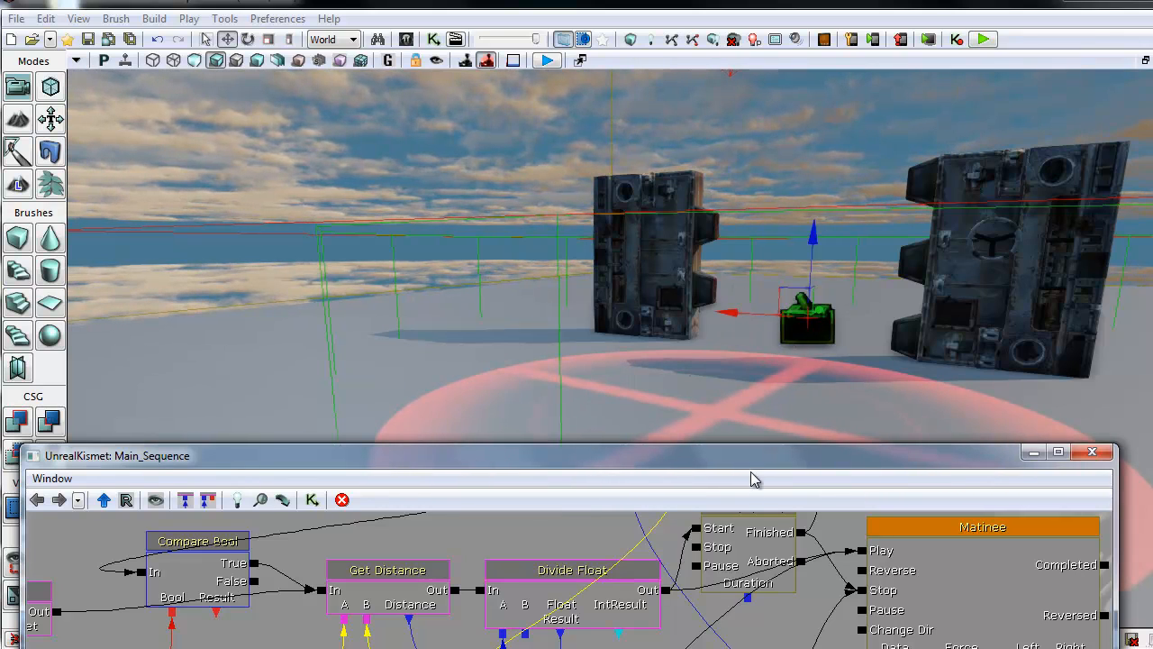
drag(753, 459, 779, 383)
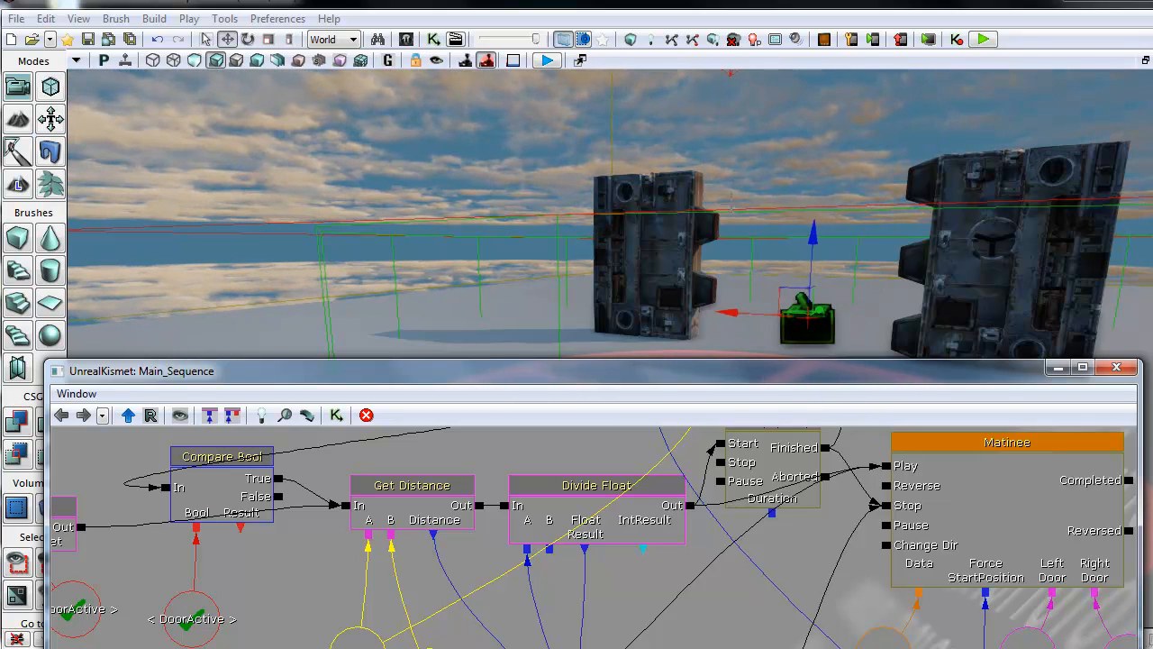
drag(749, 364, 749, 11)
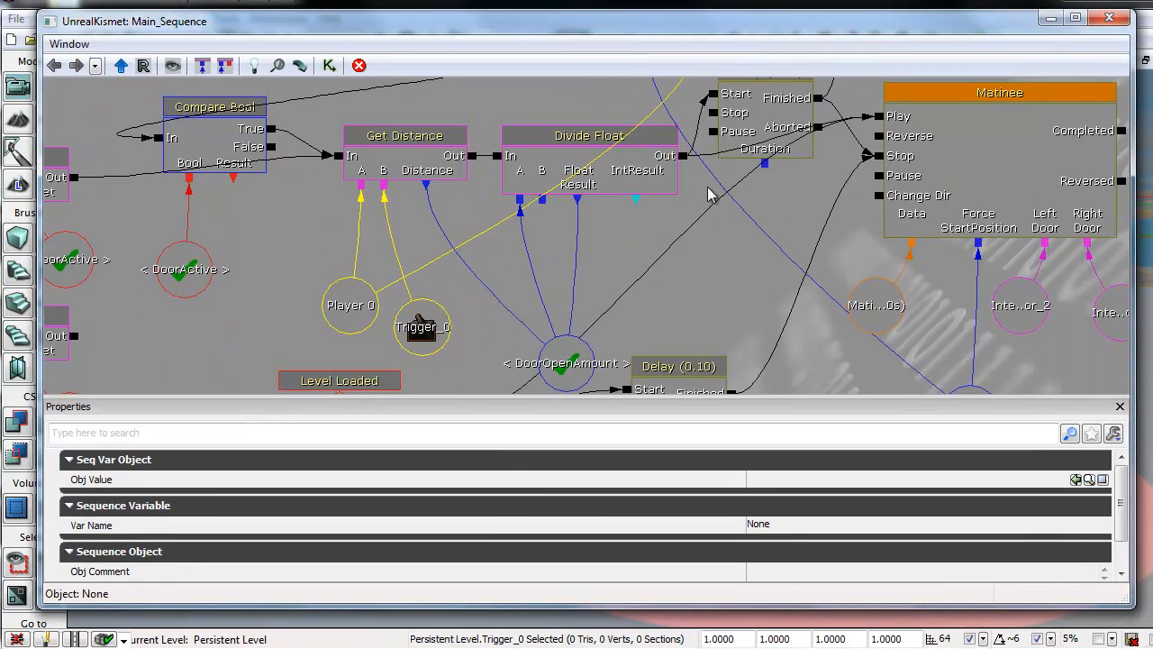
Examine the Divide Float node and the Log node connected to the distance setup
scroll(635, 293, down, 3)
scroll(622, 288, up, 4)
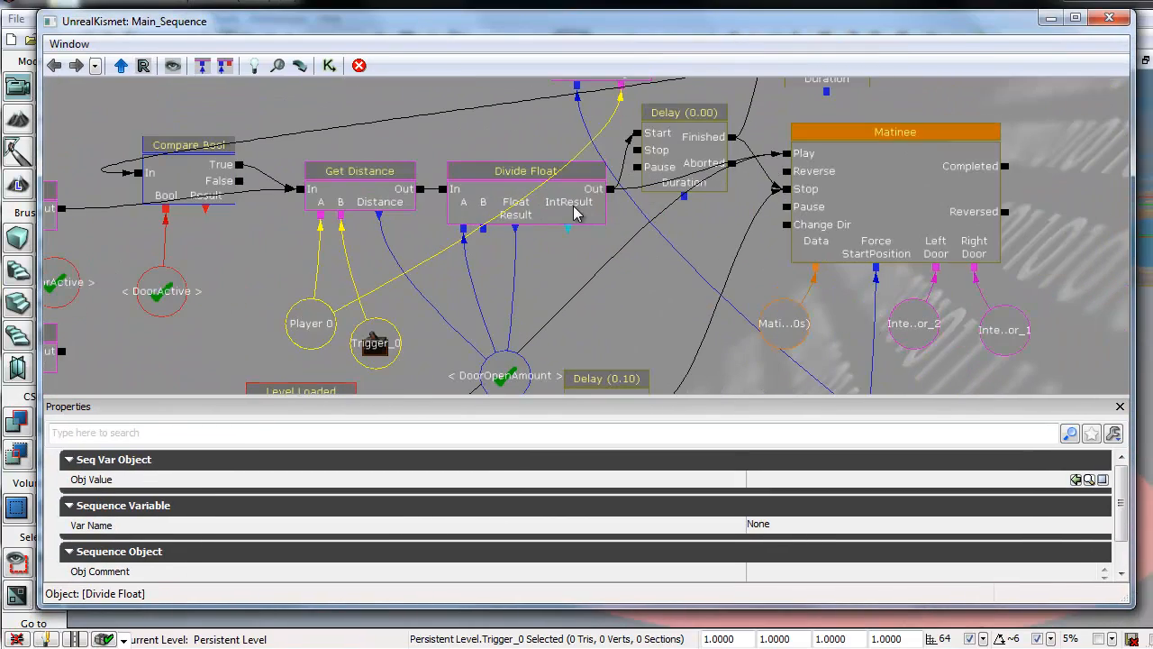
click(576, 207)
drag(630, 301, 567, 396)
click(546, 168)
drag(609, 348, 549, 300)
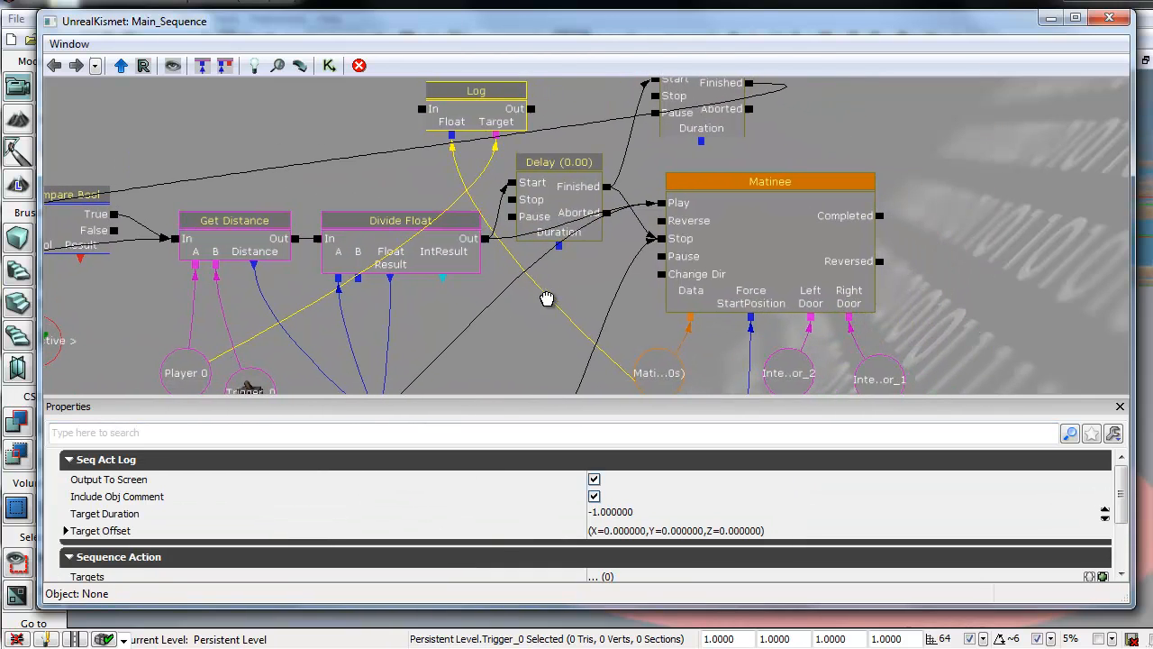
Move the 0.001-second Delay node that follows Divide Float down below the wires running to the Matinee
click(553, 199)
ctrl+drag(553, 198, 545, 283)
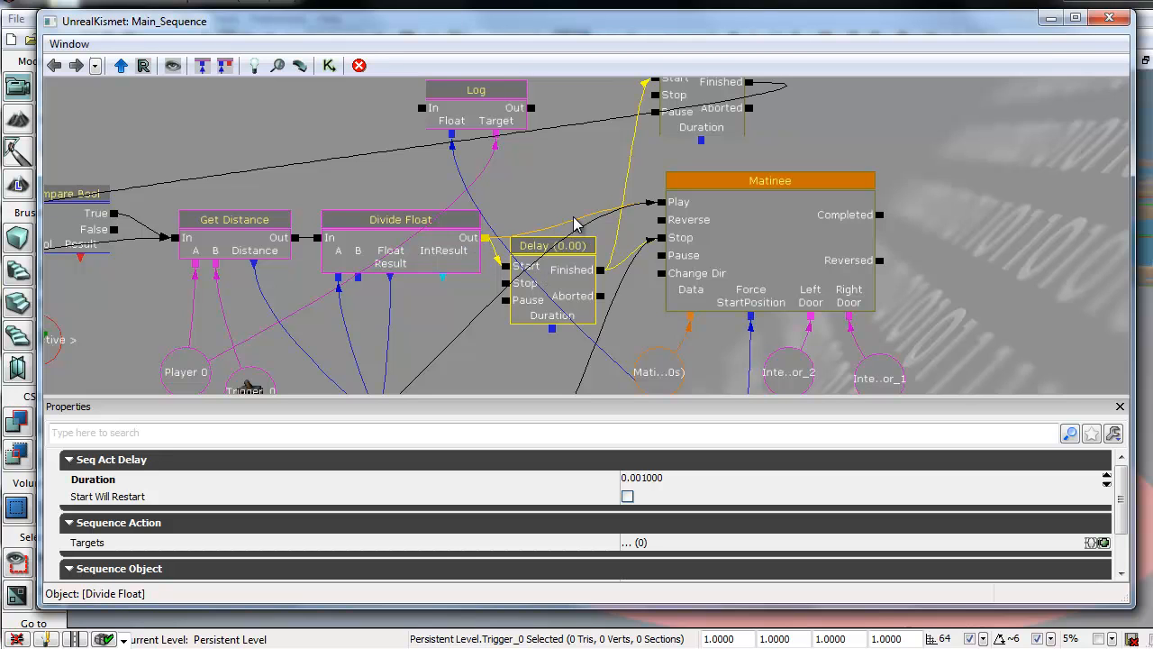
click(568, 253)
mouse_move(569, 252)
mouse_down()
mouse_move(561, 304)
mouse_move(613, 141)
mouse_move(586, 308)
mouse_move(565, 258)
mouse_up()
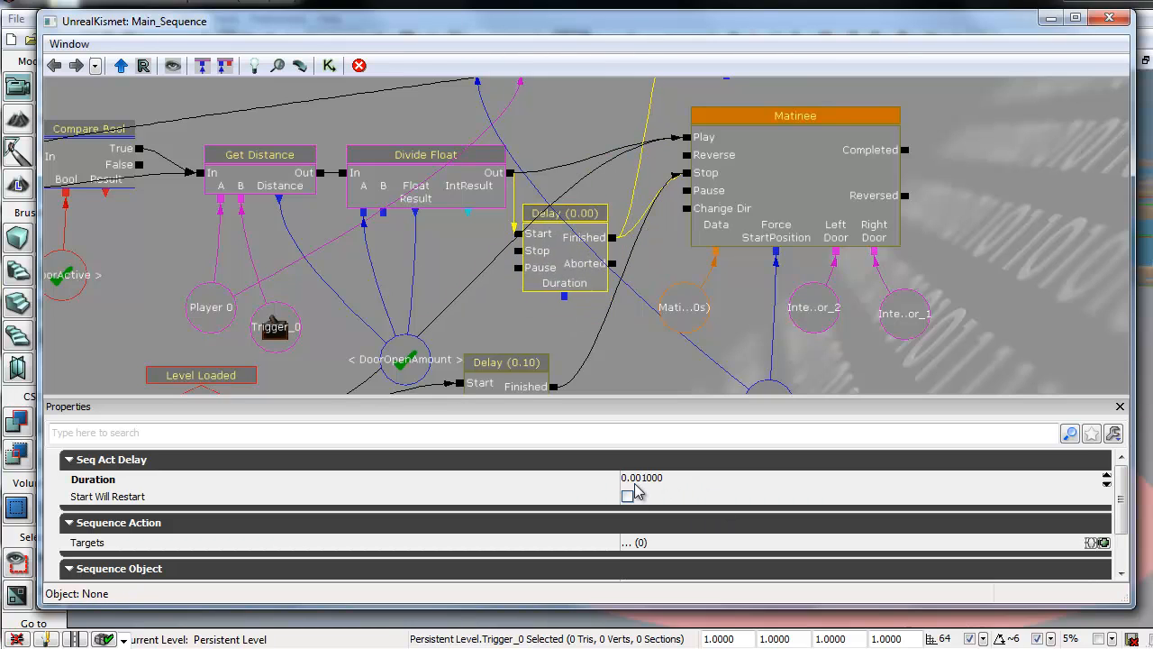
Examine the second Delay node above the Matinee and trace its Finished output to the Compare Bool node
drag(592, 142, 509, 326)
click(657, 178)
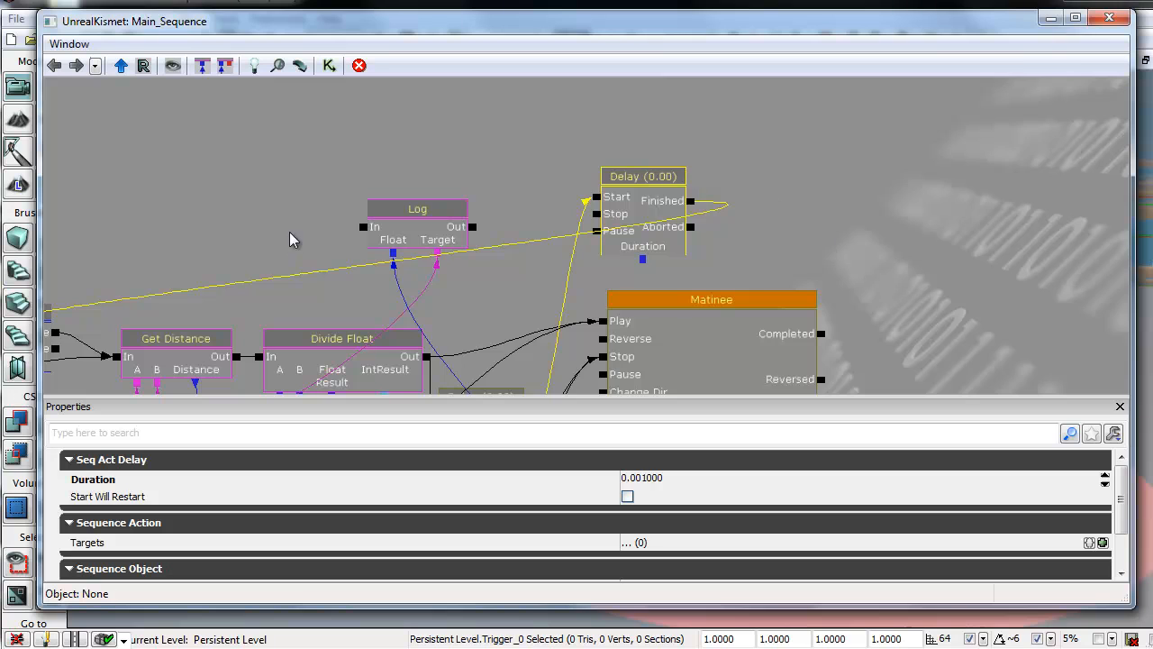
drag(470, 217, 840, 126)
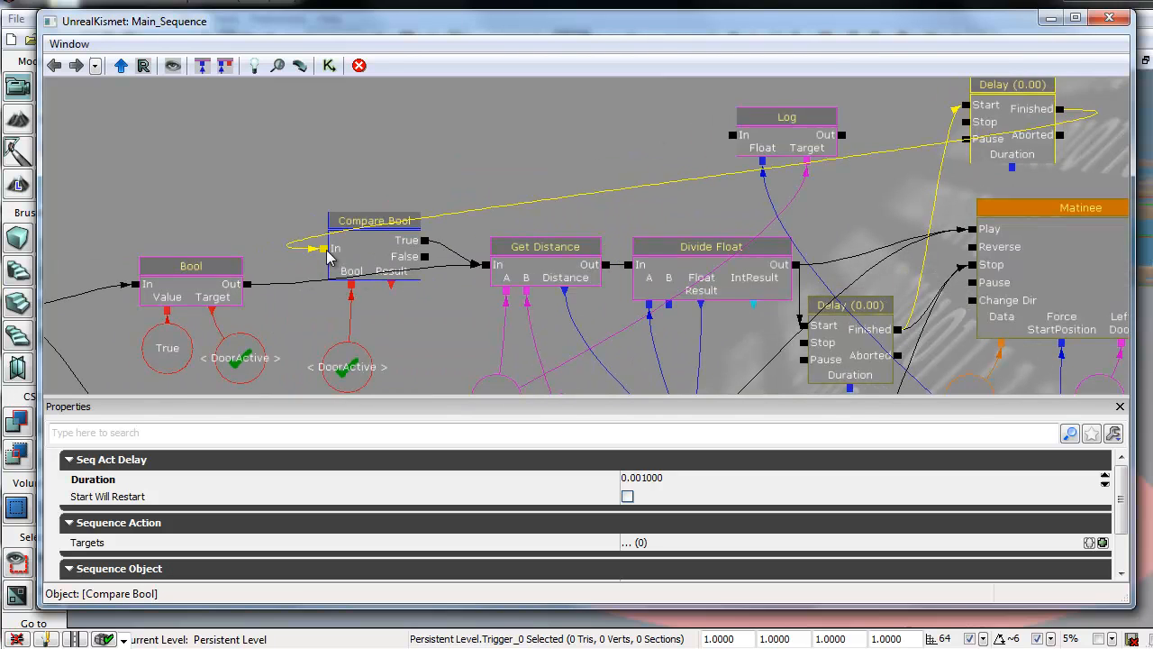
drag(504, 156, 656, 108)
scroll(533, 246, up, 1)
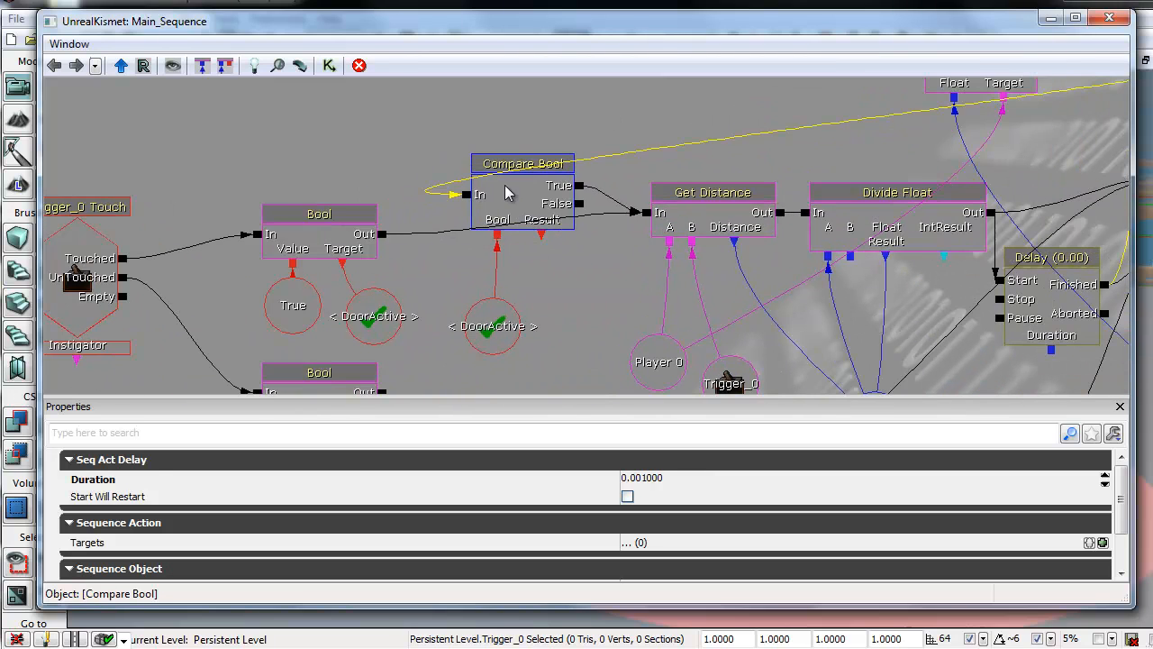
Move the Compare Bool node and its DoorActive variable together slightly upward, away from the Bool-to-Get Distance wire
click(476, 348)
drag(452, 362, 423, 334)
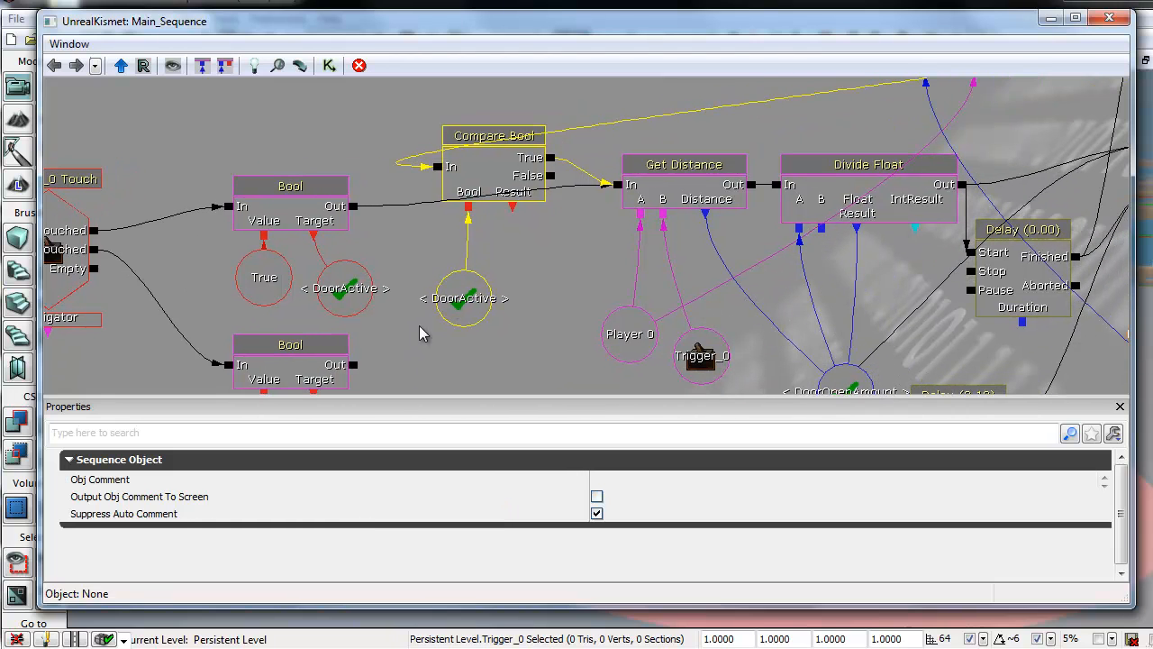
ctrl+drag(504, 149, 496, 120)
Examine the Trigger_0 Touch event's UnTouched branch and the Bool action that sets DoorActive to False
drag(278, 263, 580, 241)
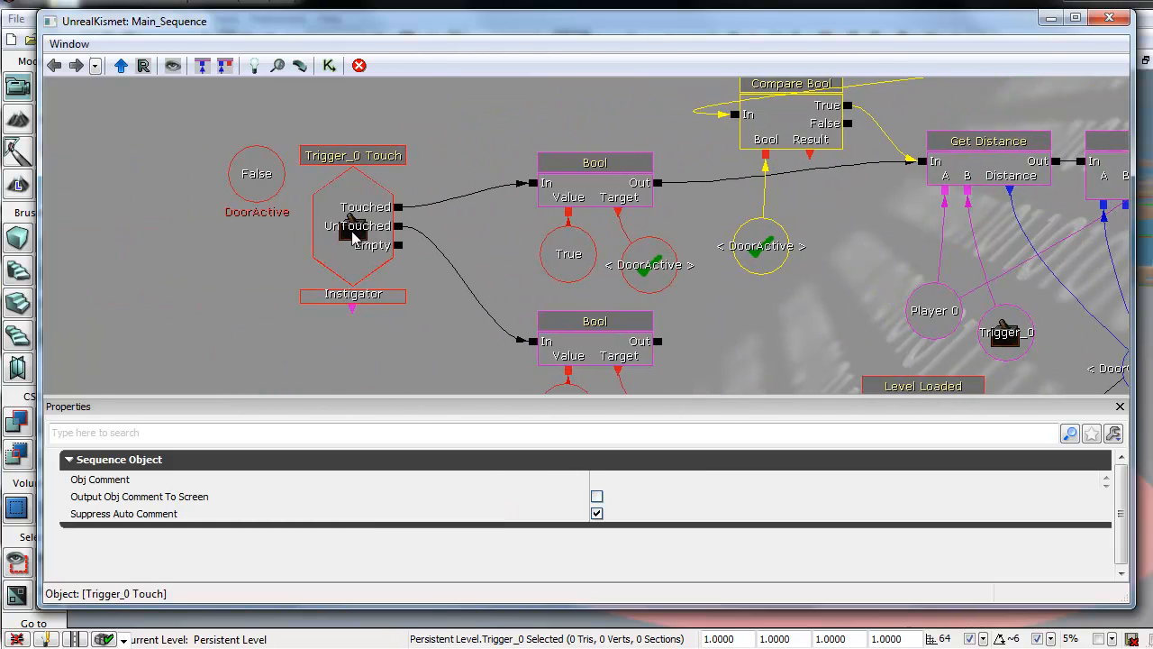
click(582, 353)
drag(720, 349, 673, 246)
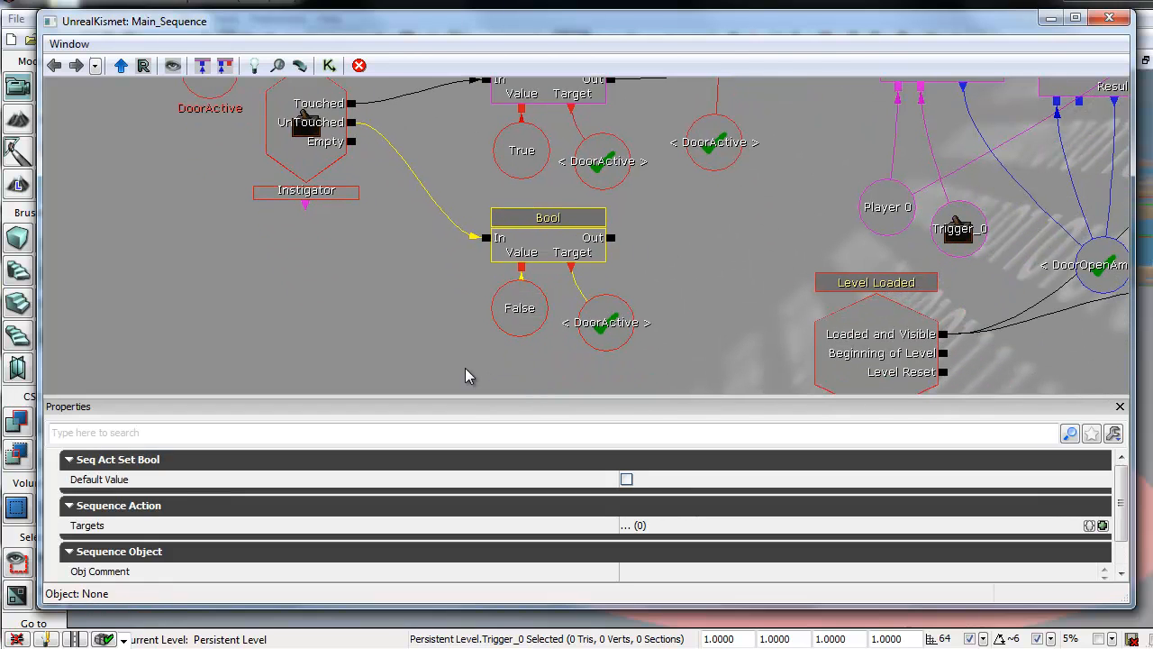
ctrl+alt+drag(466, 370, 612, 263)
Examine the Compare Bool check with its DoorActive input and False output, and the Level Loaded event with its 0.10 Delay
drag(756, 212, 540, 440)
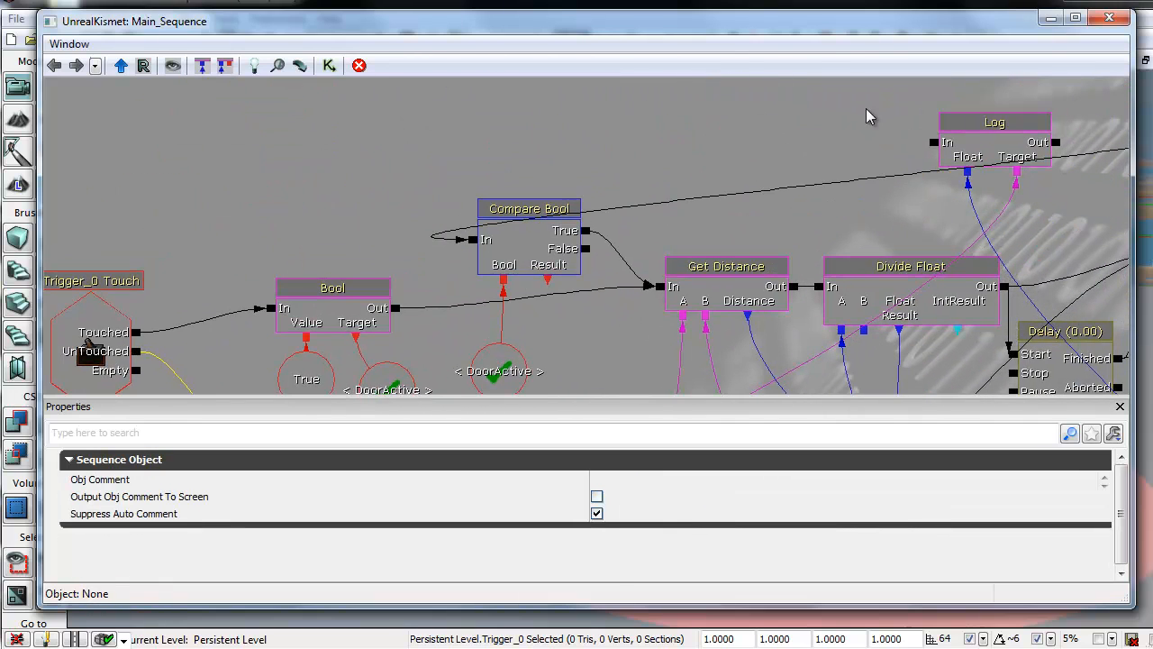
click(520, 252)
ctrl+click(504, 391)
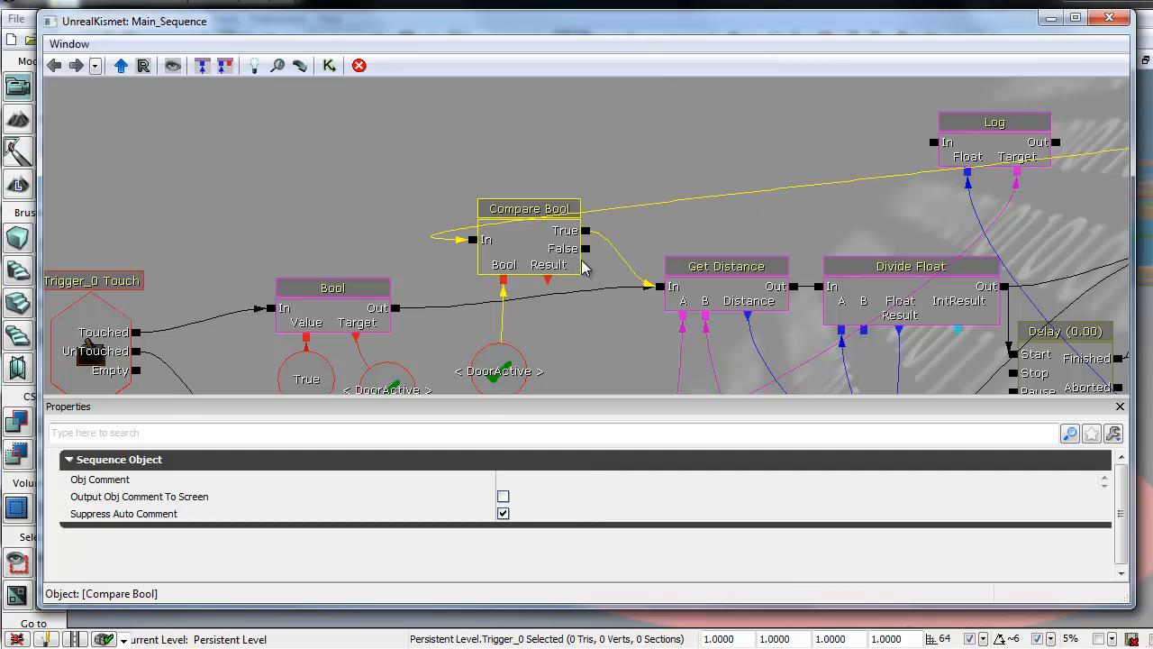
drag(587, 249, 755, 124)
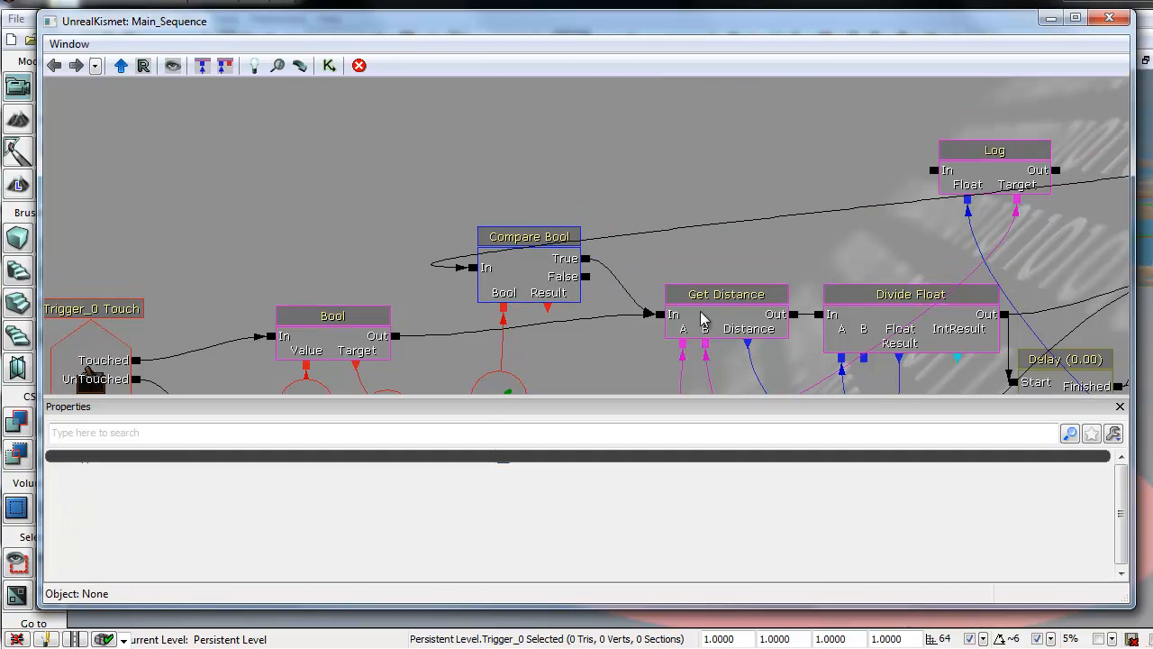
drag(880, 253, 1006, 152)
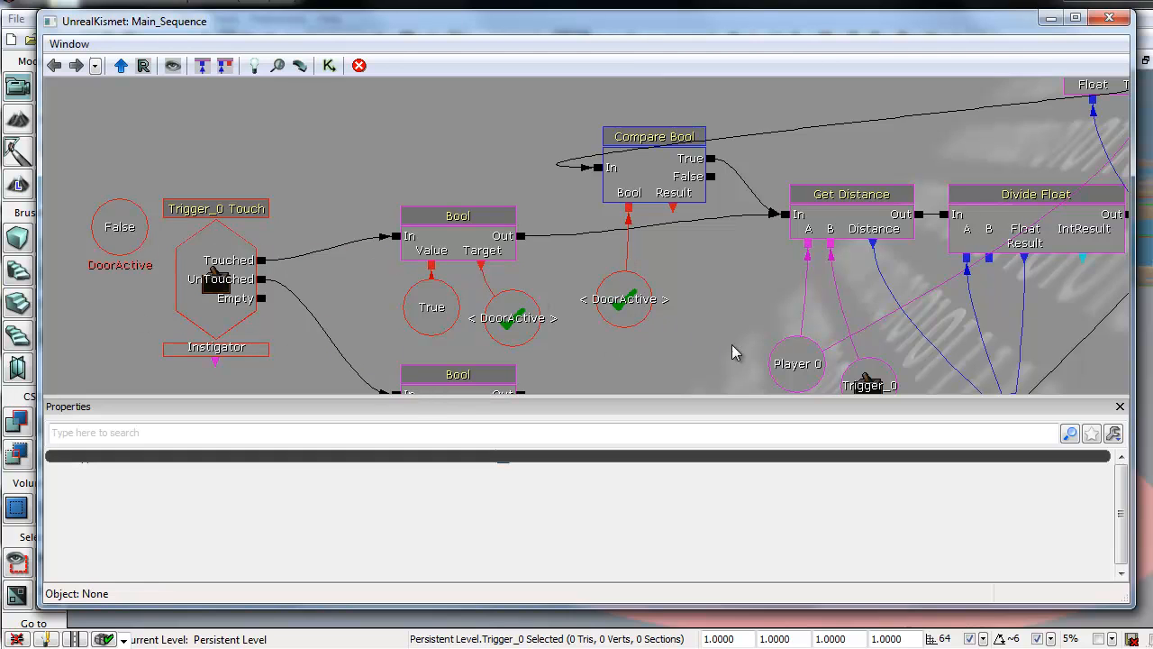
drag(734, 352, 438, 245)
drag(923, 327, 798, 262)
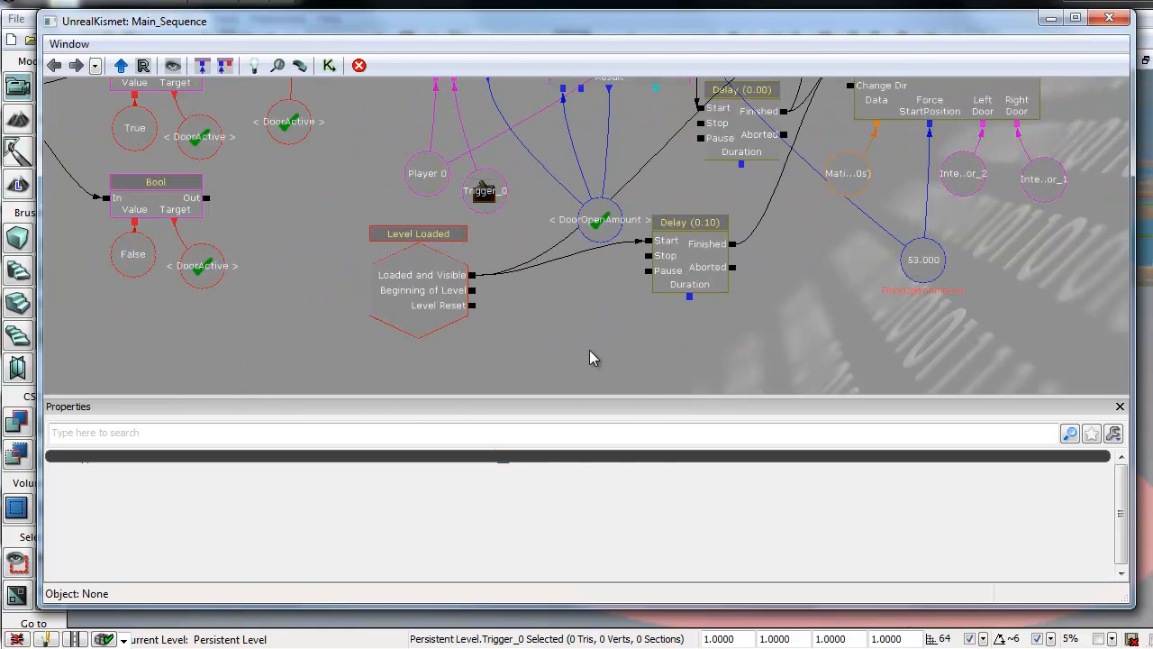
Move the Level Loaded event closer to its 0.10 Delay node and shift that Delay slightly downward
scroll(590, 353, up, 1)
click(397, 277)
ctrl+drag(396, 276, 437, 291)
drag(585, 318, 525, 337)
click(629, 281)
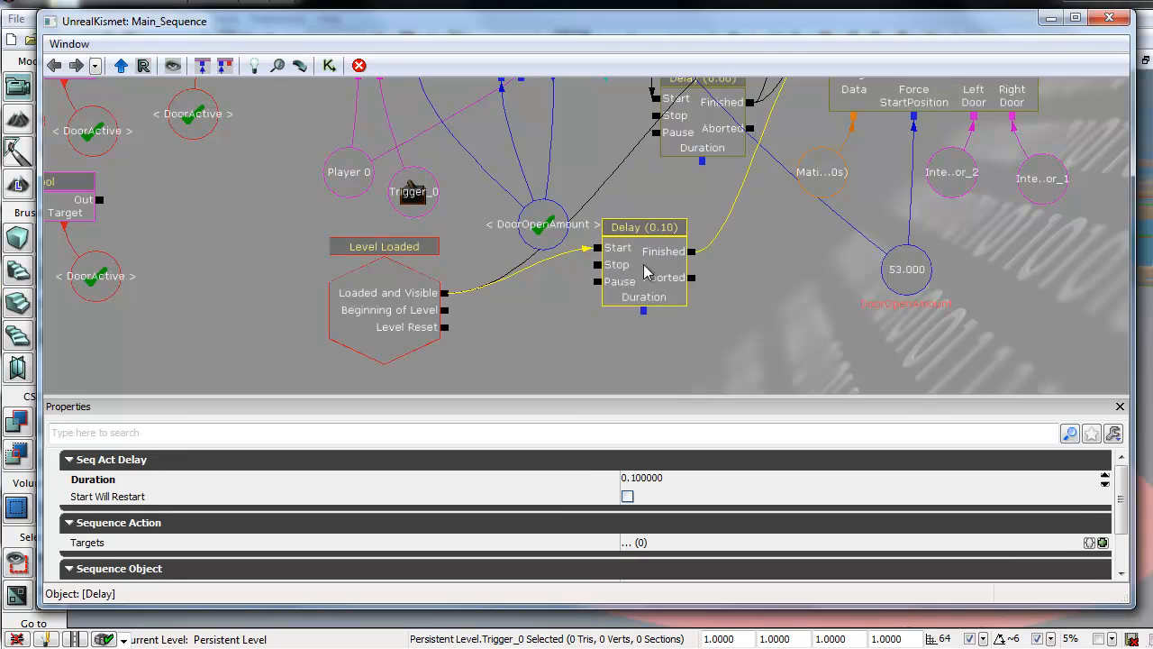
ctrl+drag(645, 267, 648, 306)
Trace the 0.10 Delay's Finished wire to the Matinee's Stop input, then open that Matinee and place its window beside the doors
drag(674, 219, 601, 312)
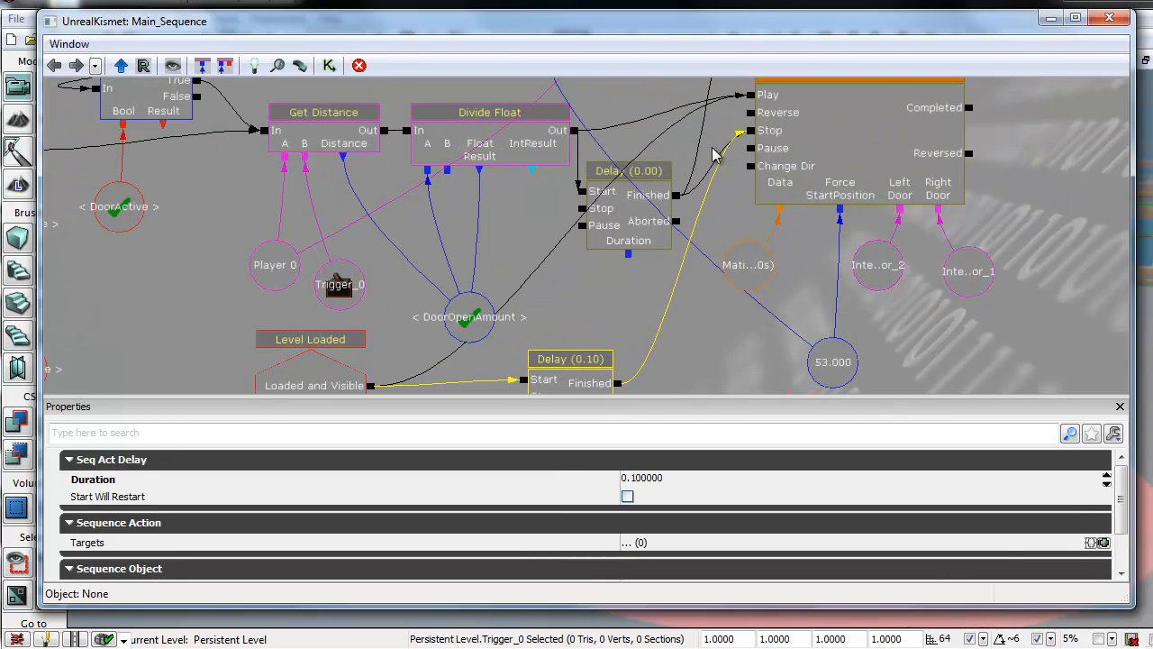
click(827, 153)
drag(712, 343, 719, 309)
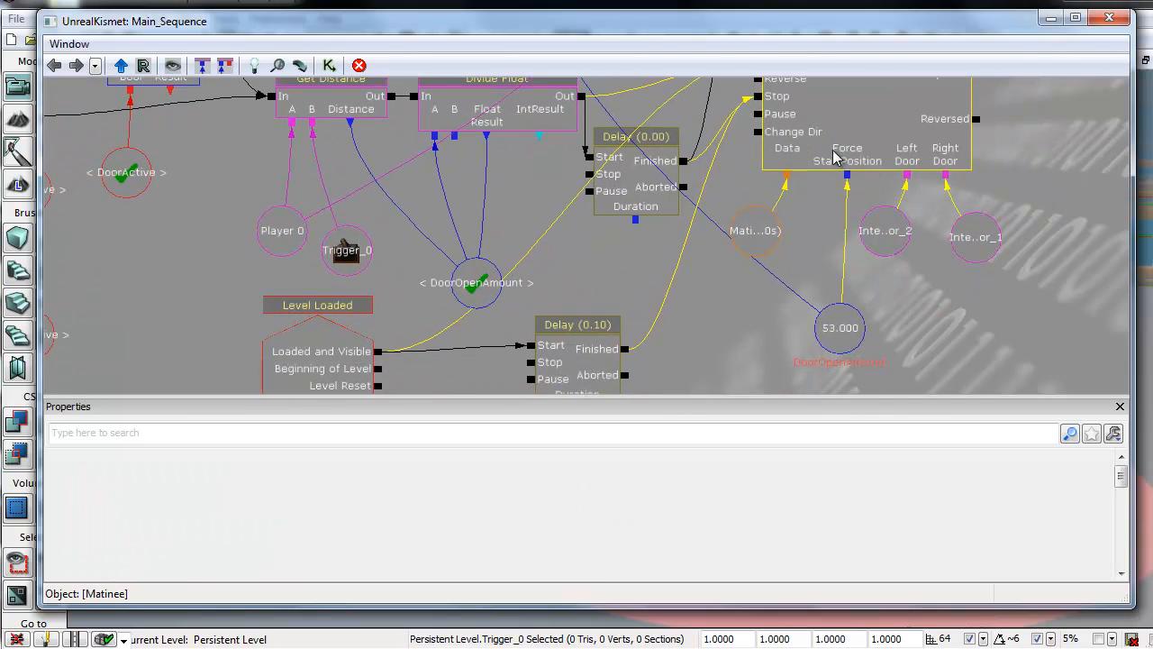
double_click(872, 137)
drag(861, 8, 793, 122)
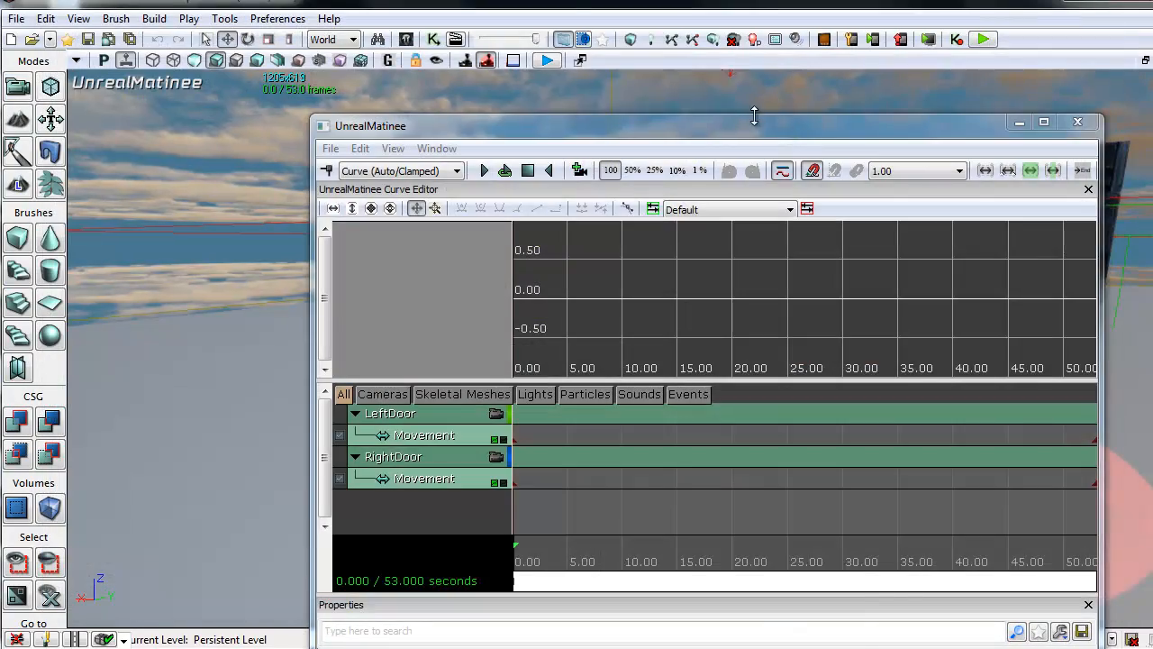
drag(754, 117, 1015, 24)
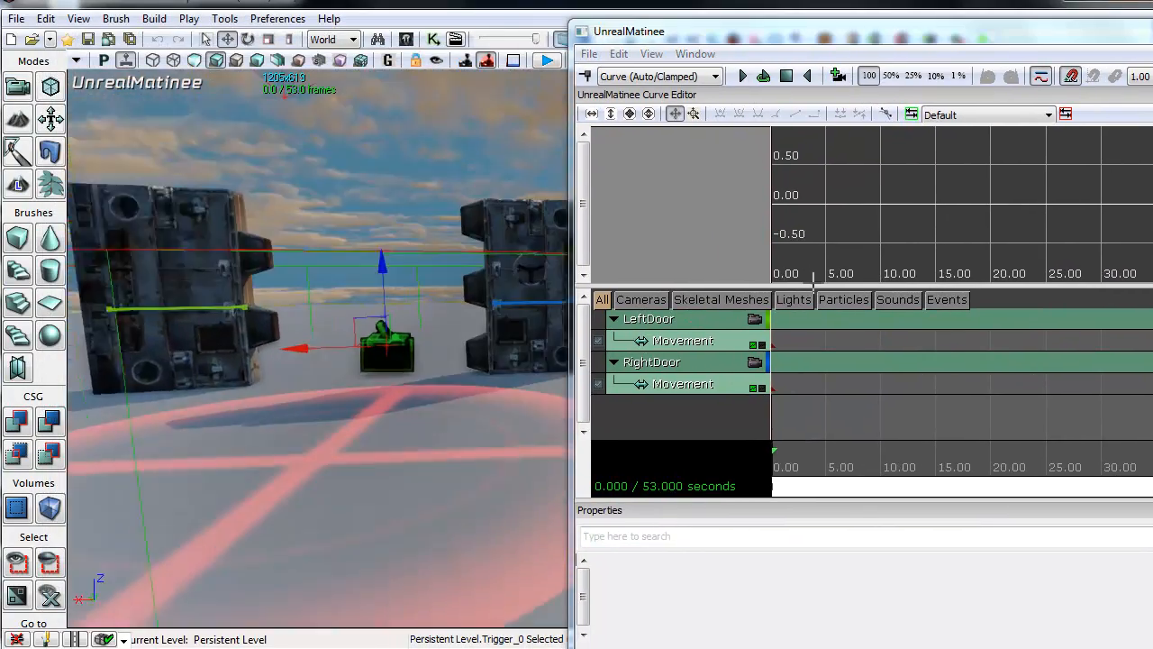
right_drag(813, 281, 892, 280)
drag(1029, 37, 797, 34)
drag(341, 401, 501, 401)
drag(621, 648, 631, 603)
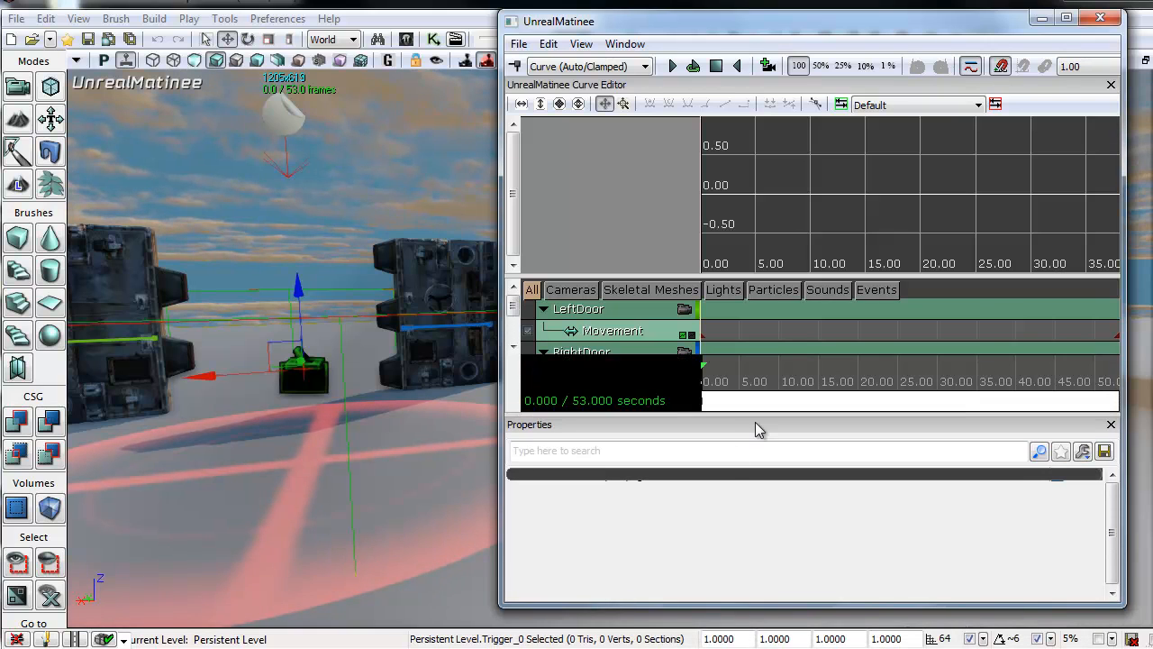
Scrub the Matinee timeline between 0 and 53 seconds to compare the open and closed doors, and close Matinee
click(793, 371)
scroll(793, 370, down, 4)
scroll(792, 370, down, 1)
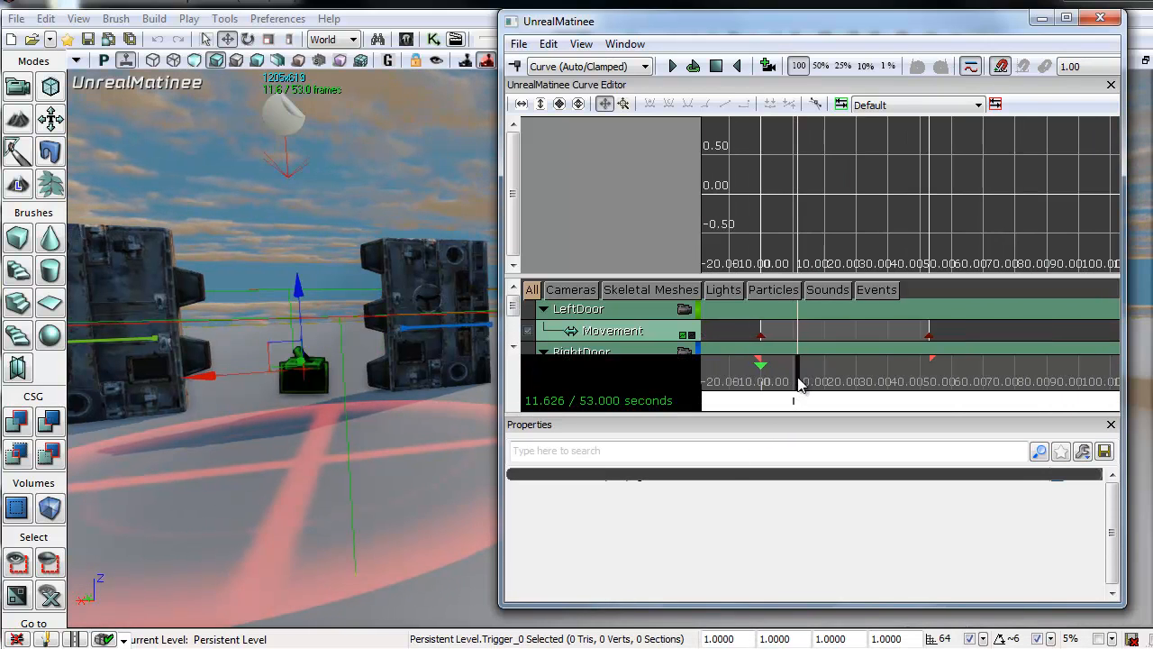
drag(793, 383, 741, 385)
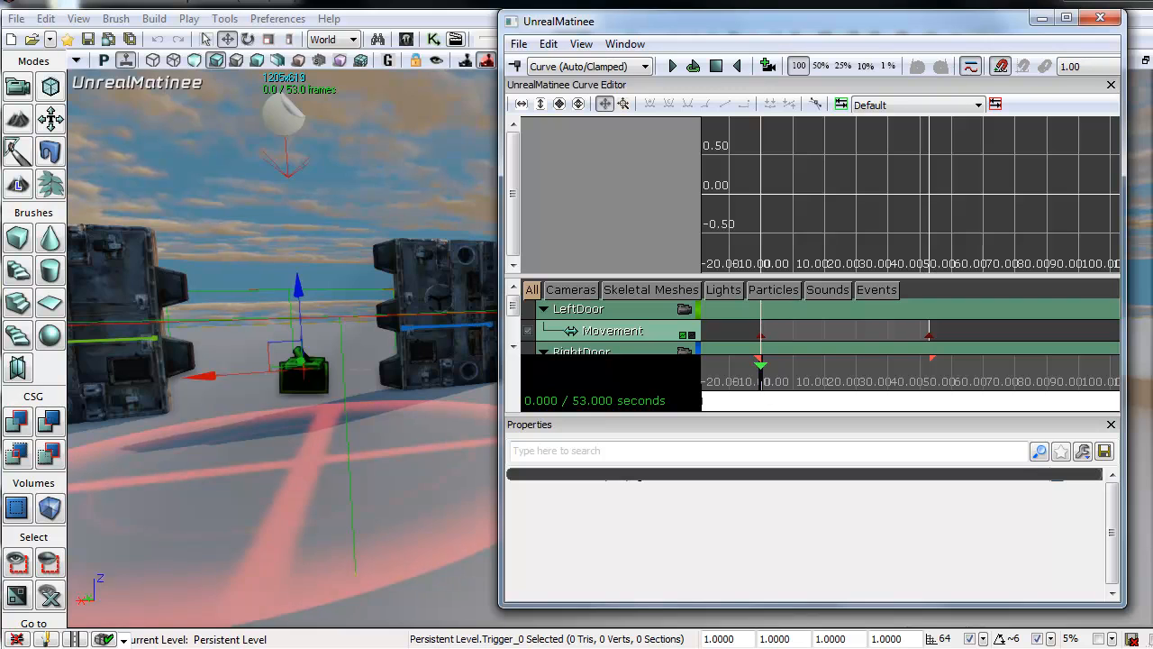
drag(765, 394, 982, 393)
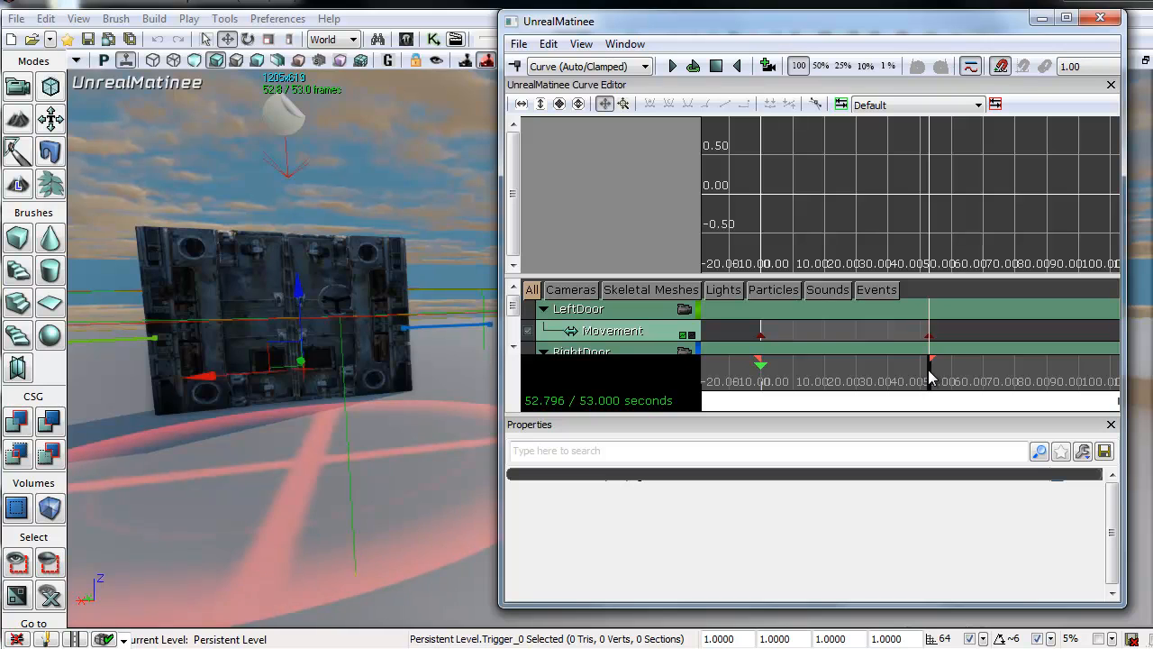
drag(930, 374, 728, 373)
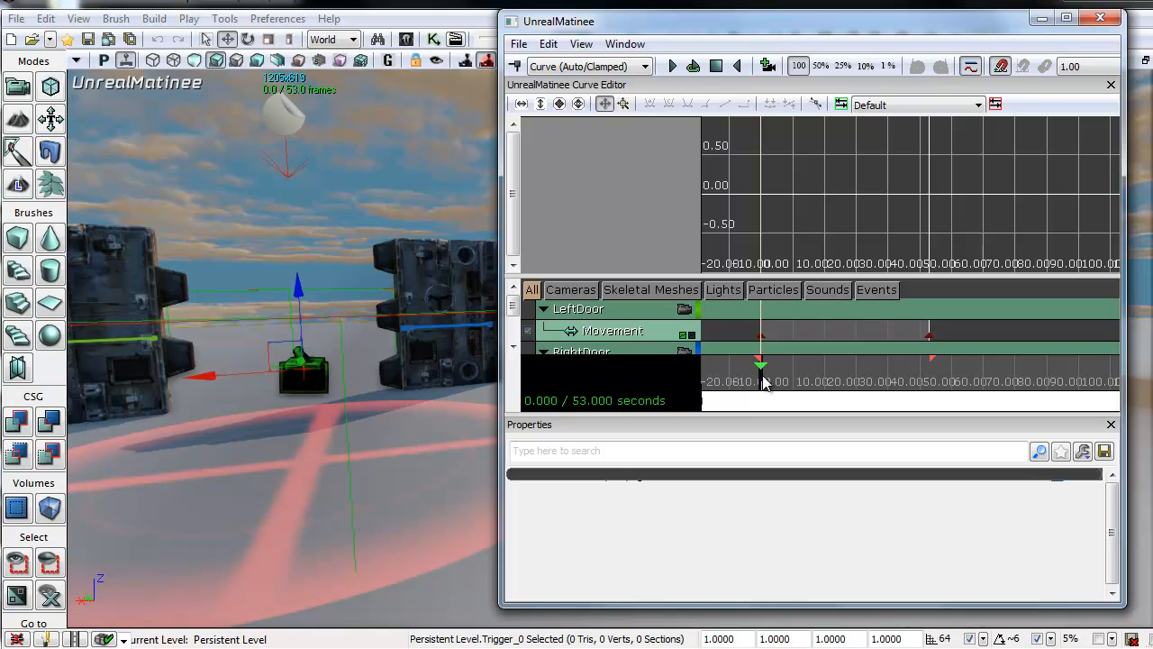
drag(763, 382, 708, 382)
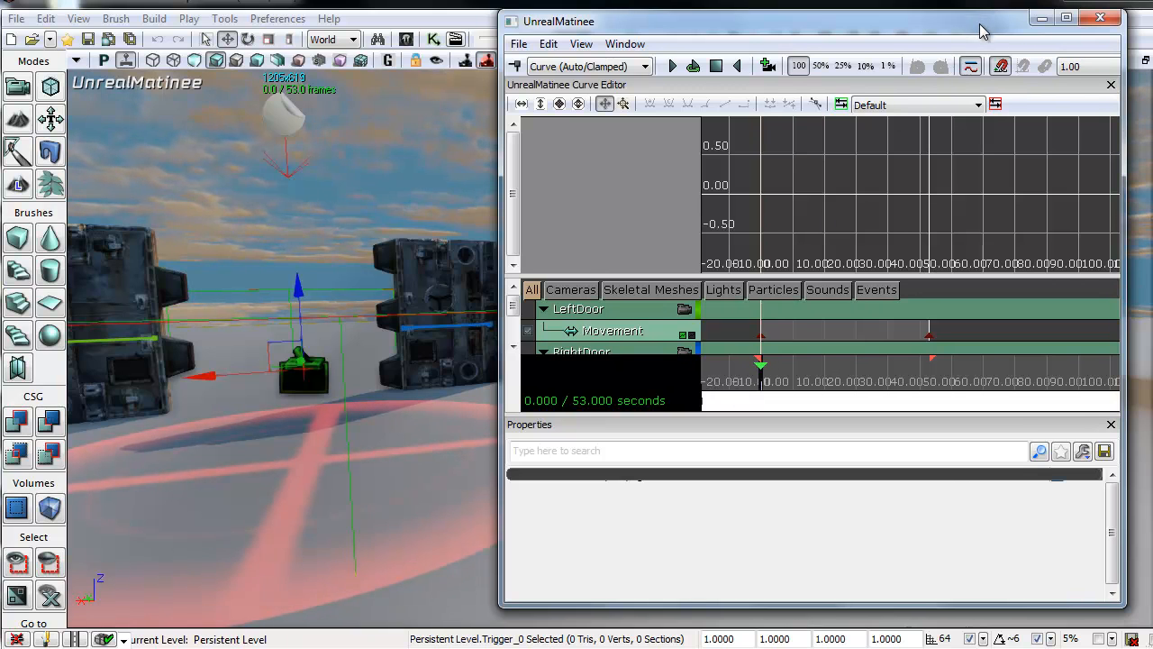
drag(982, 32, 954, 47)
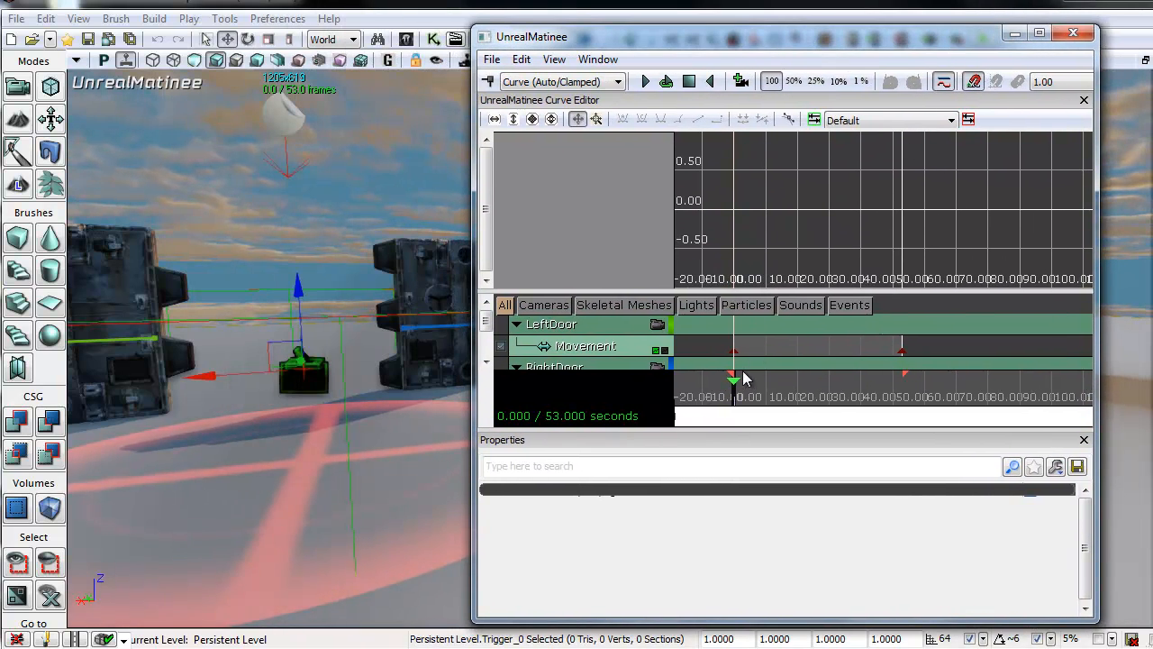
drag(731, 391, 869, 387)
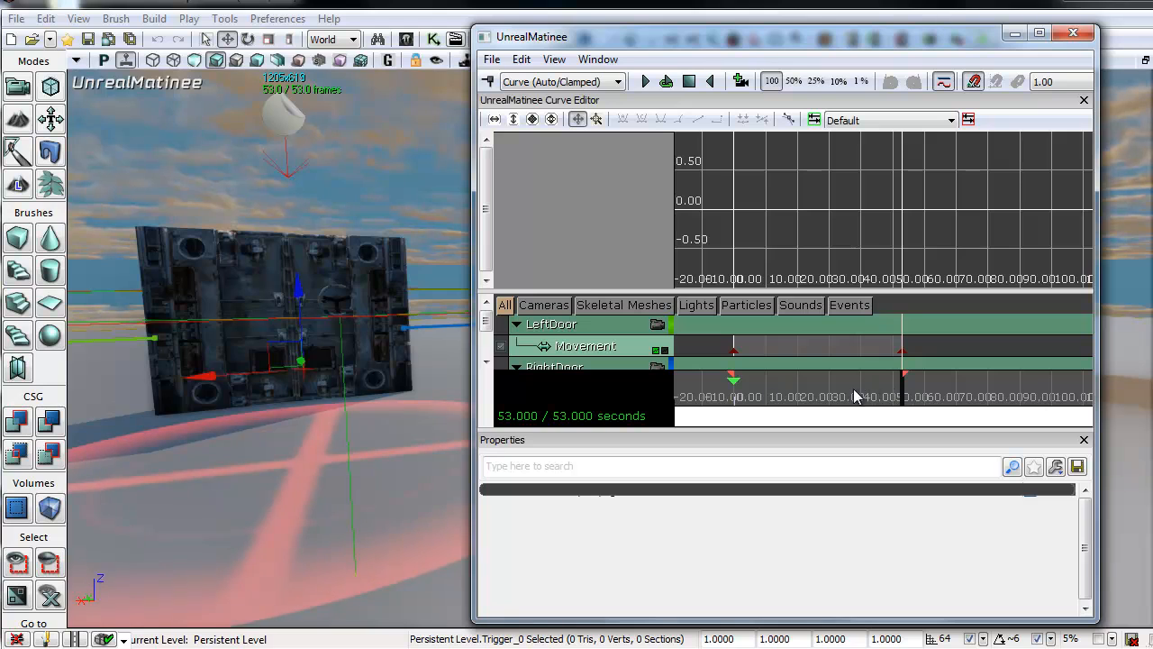
mouse_move(373, 394)
mouse_down()
mouse_move(342, 394)
mouse_move(356, 399)
mouse_up()
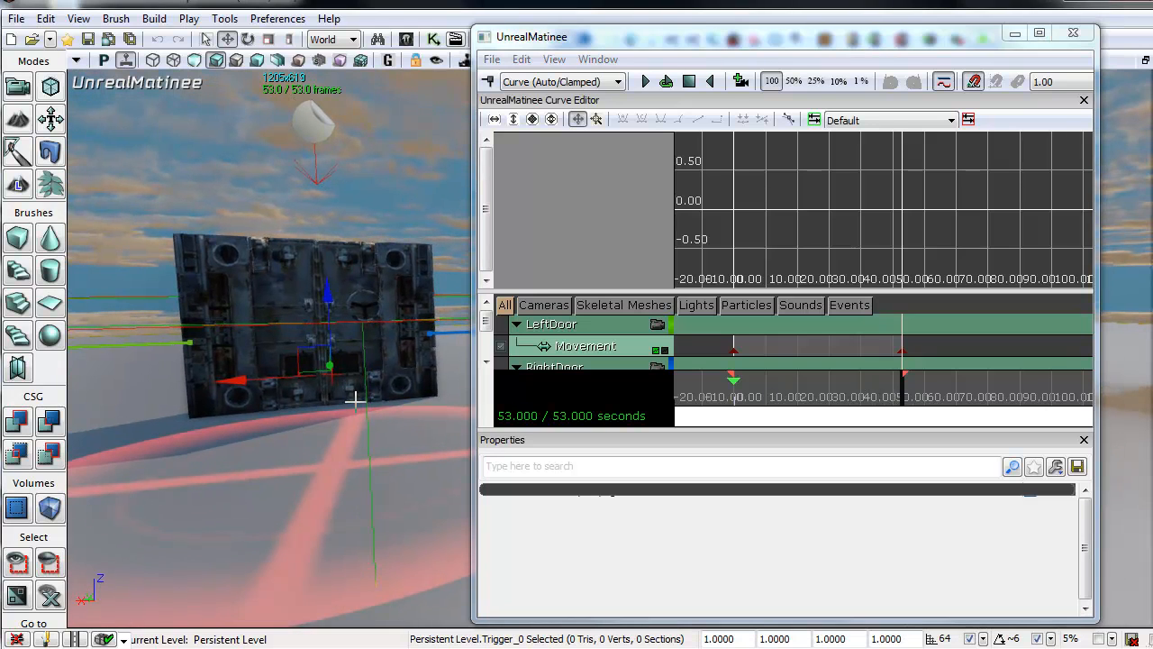
click(1072, 33)
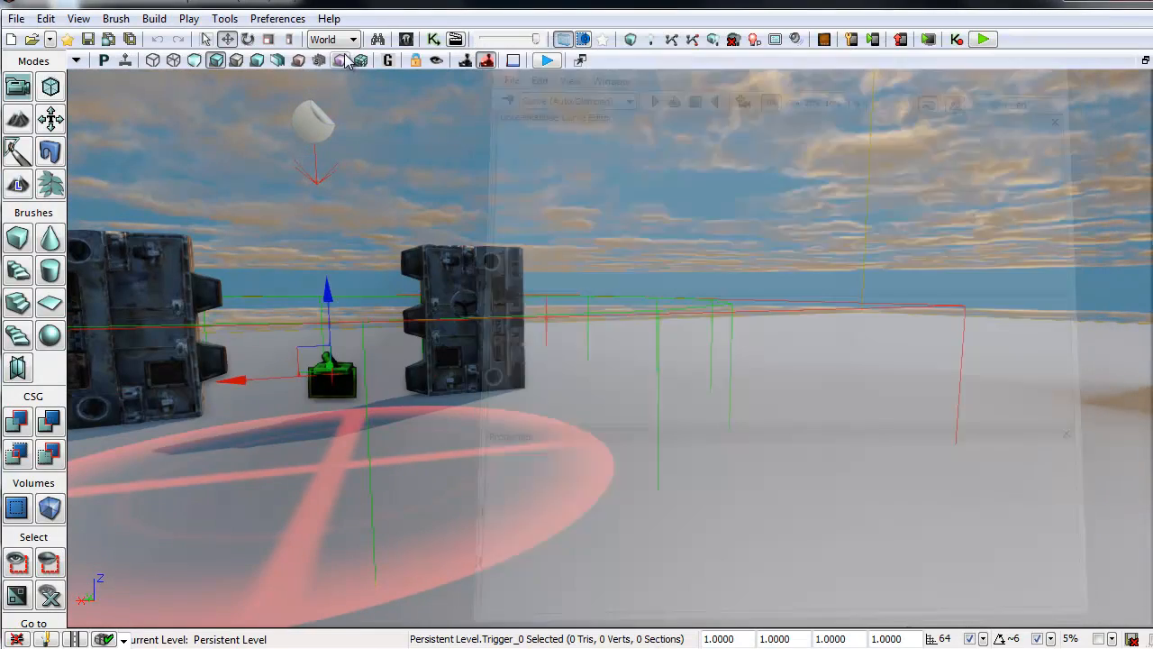
Reopen the Kismet sequence and examine the Divide Float node's Value A and Value B
click(435, 40)
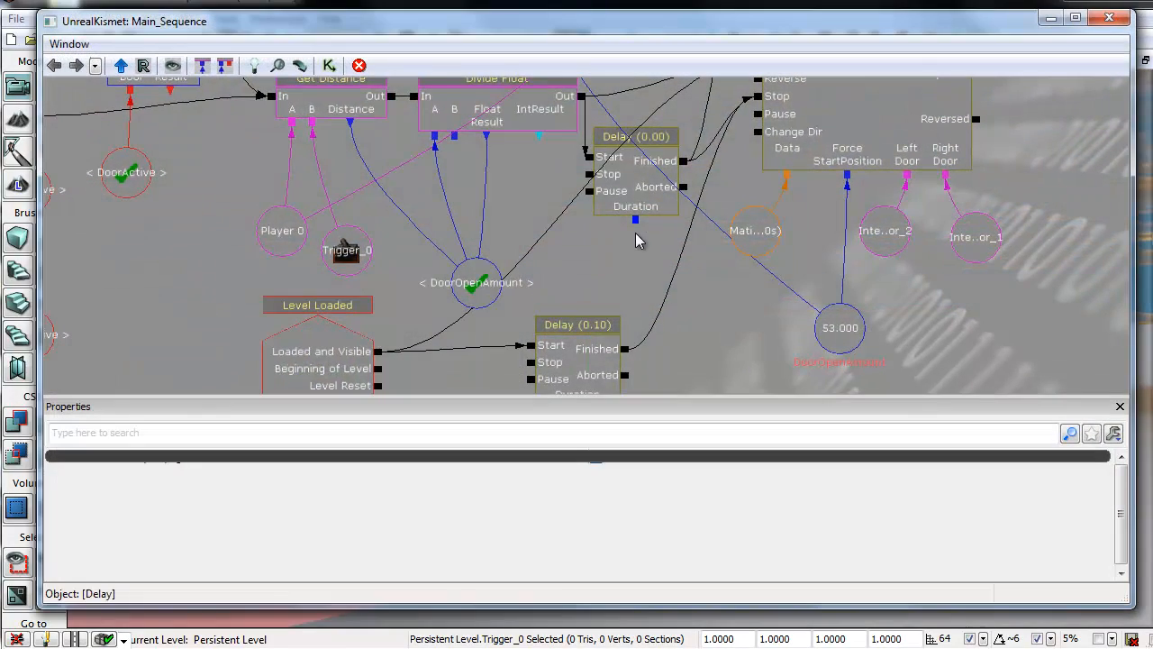
drag(608, 153, 600, 264)
drag(525, 289, 524, 282)
scroll(544, 267, down, 3)
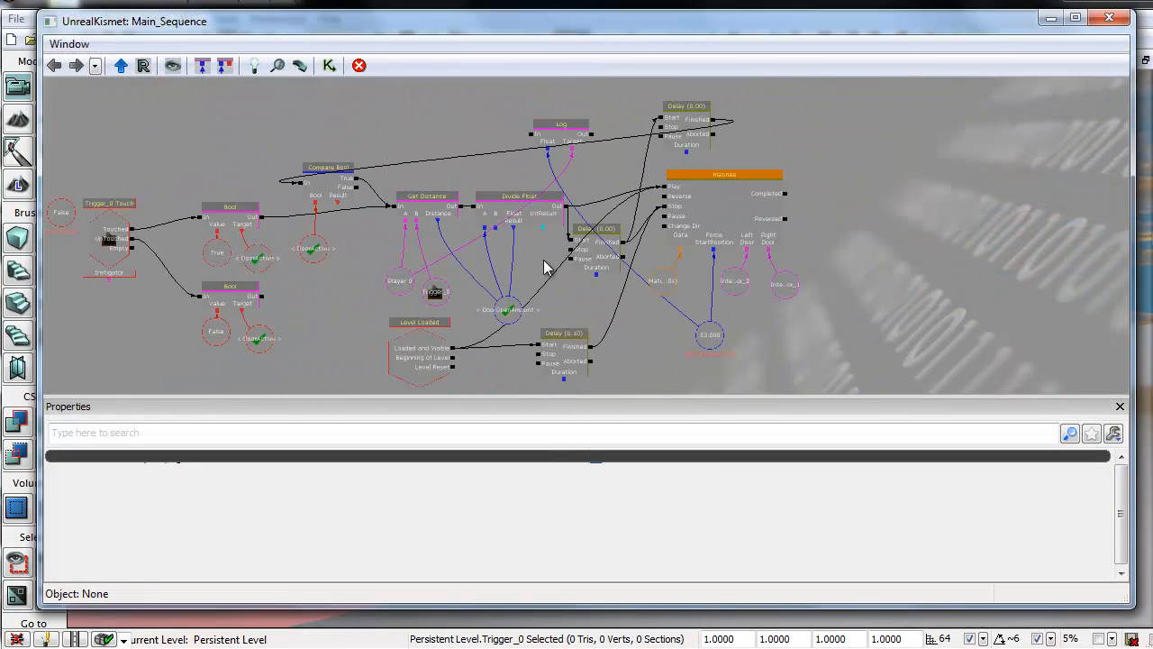
click(517, 222)
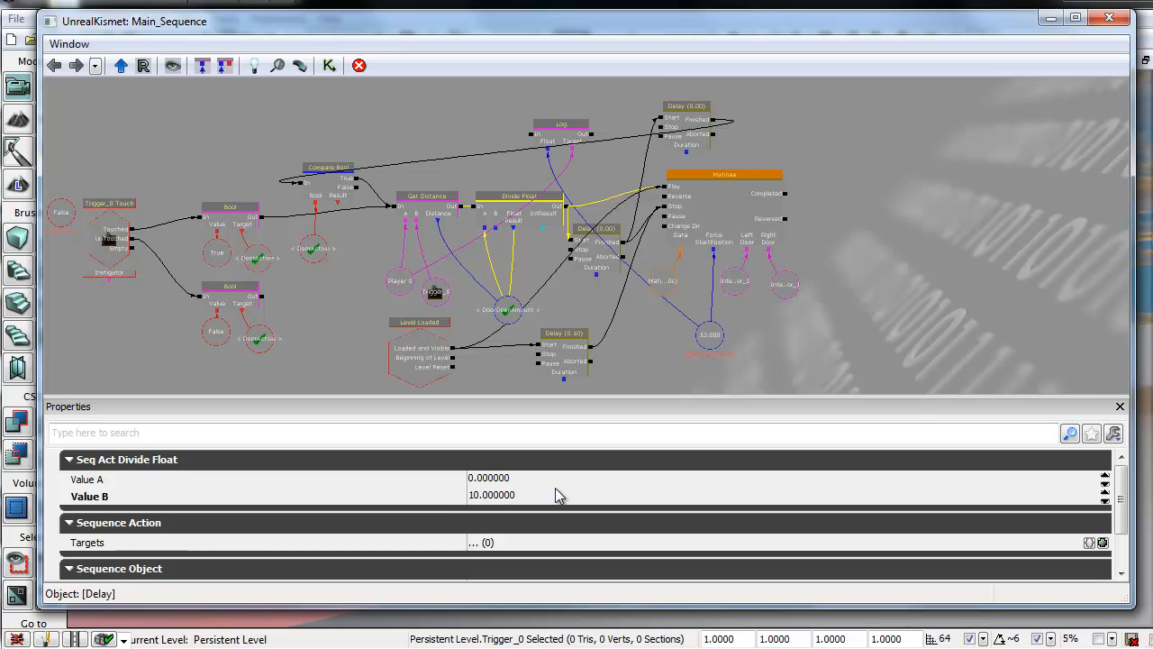
Connect the Log node's In input to the Divide Float node's Out output in the door sequence
drag(570, 291, 645, 236)
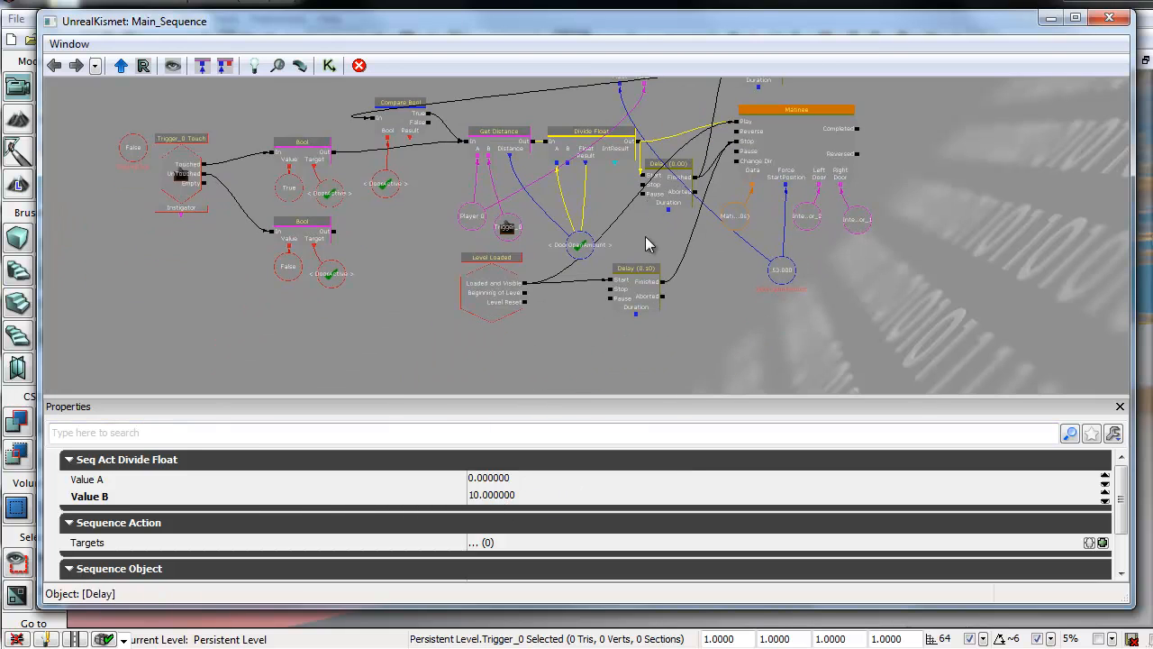
scroll(664, 262, up, 2)
scroll(601, 207, up, 2)
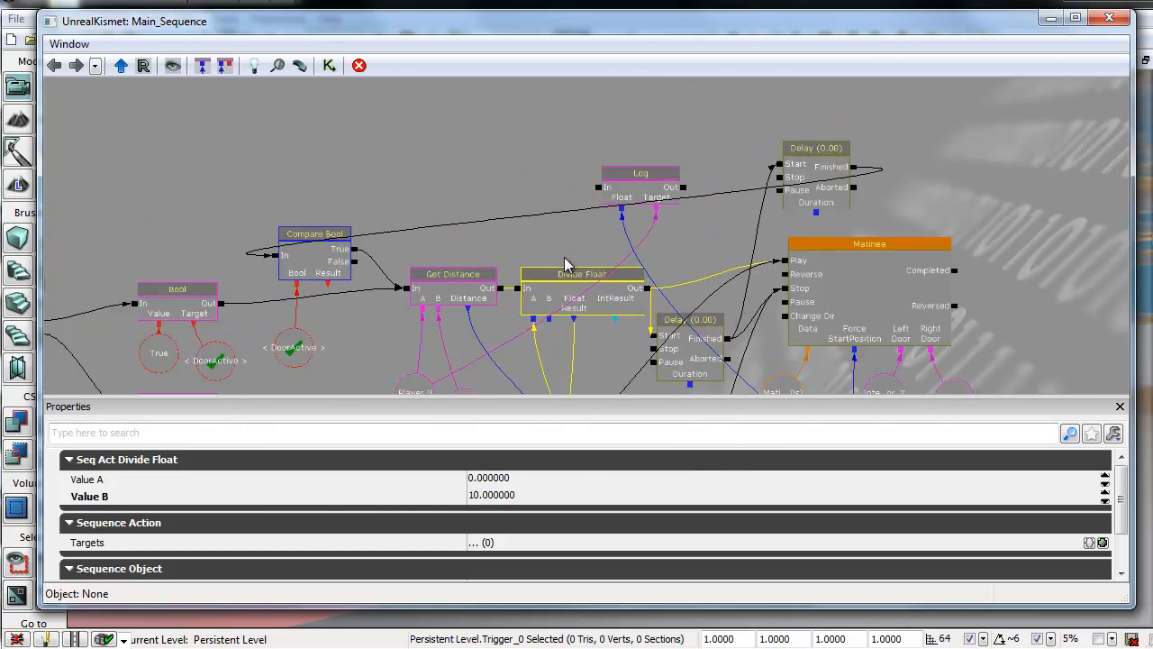
drag(602, 178, 639, 282)
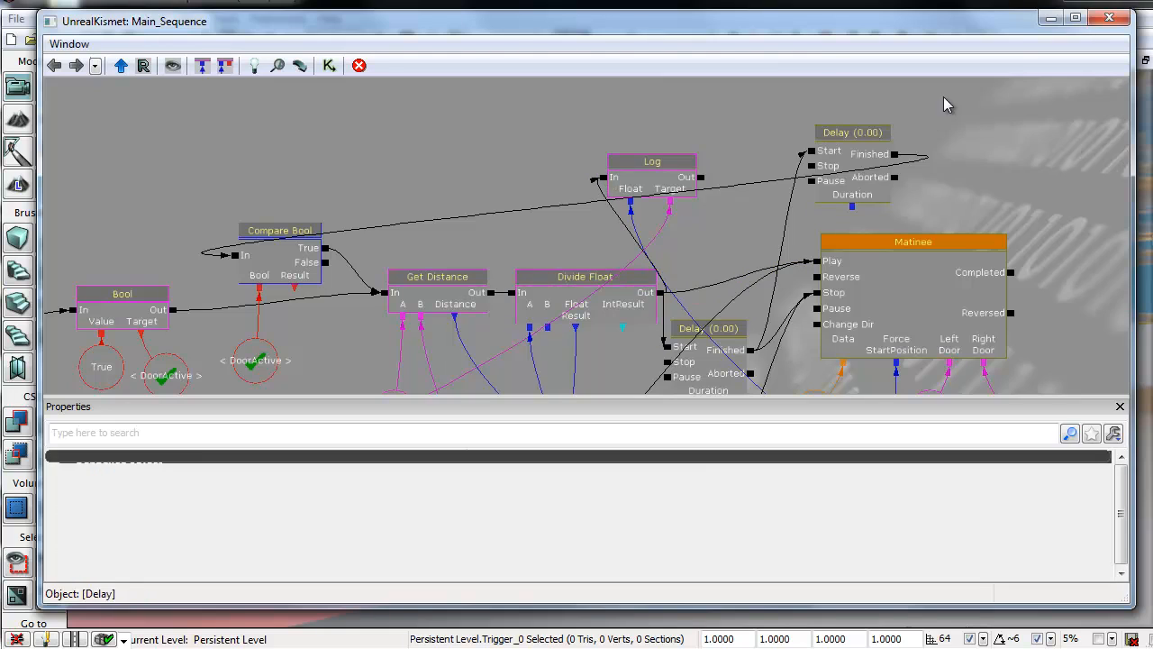
Close Kismet, play-test the level in the editor, and end the play session
click(1109, 18)
click(547, 60)
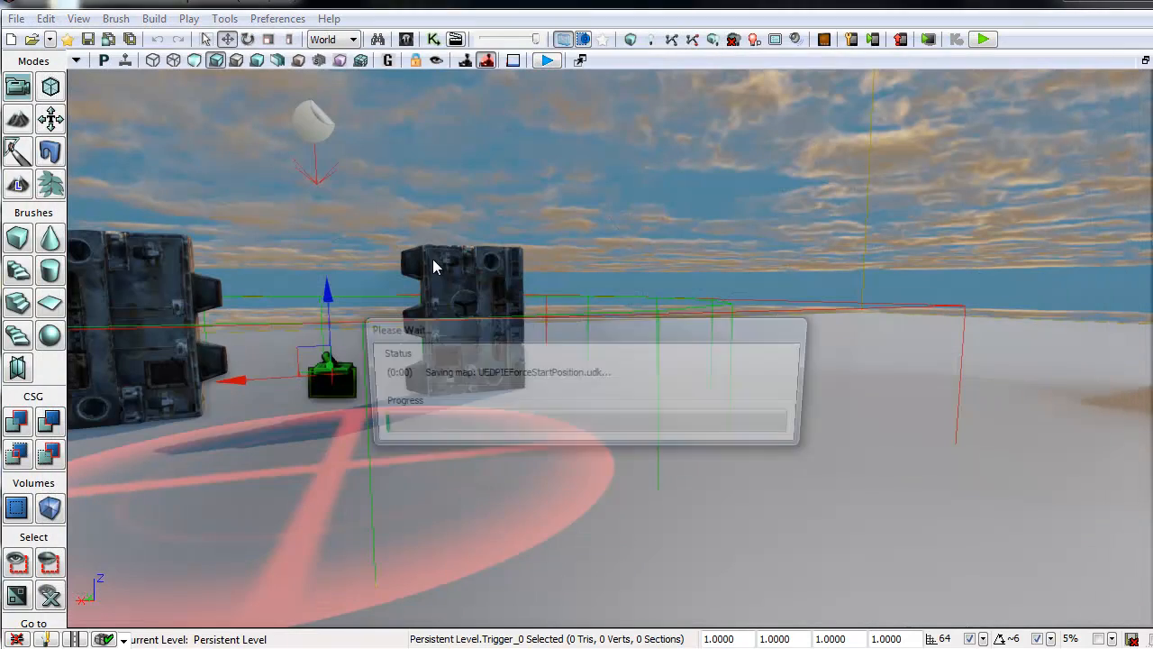
key(Escape)
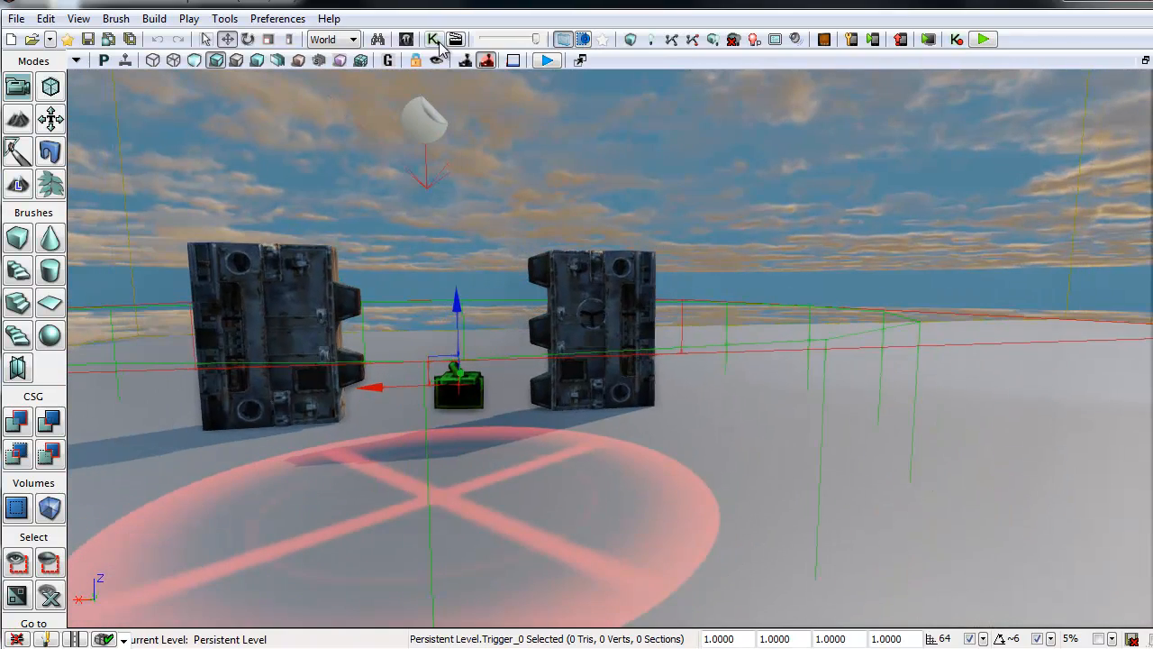
Reopen Kismet and examine the other sequence that scales an object by distance, including its Log node's wiring
click(433, 39)
scroll(733, 268, down, 6)
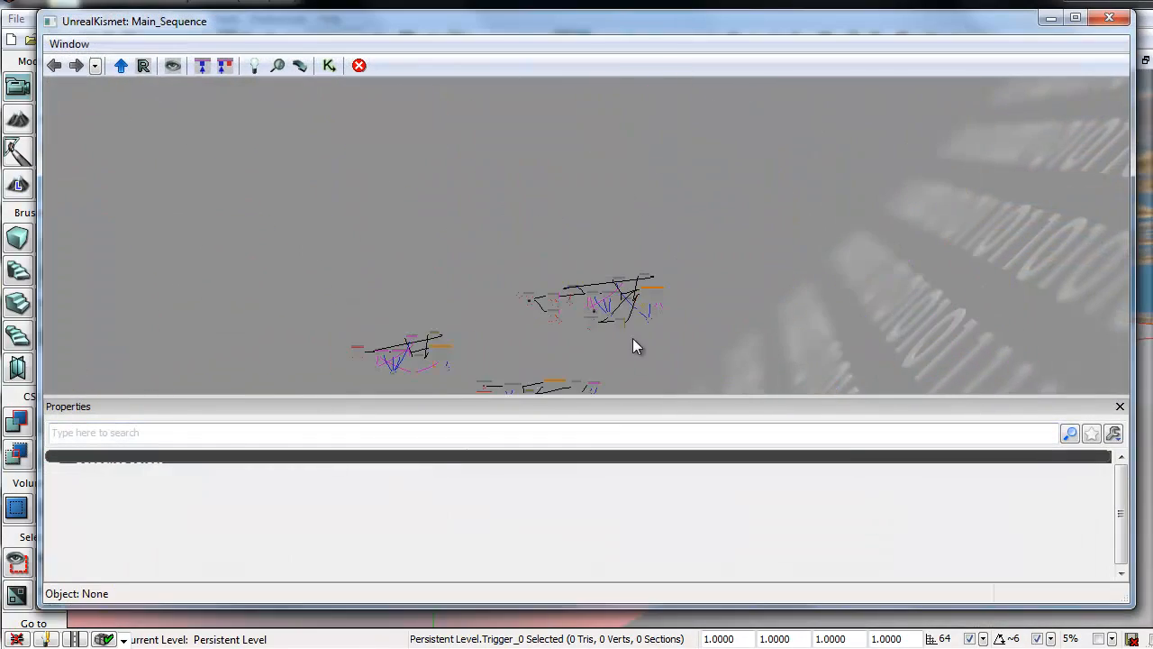
drag(633, 339, 699, 158)
scroll(662, 232, up, 4)
drag(651, 226, 737, 377)
scroll(737, 378, up, 4)
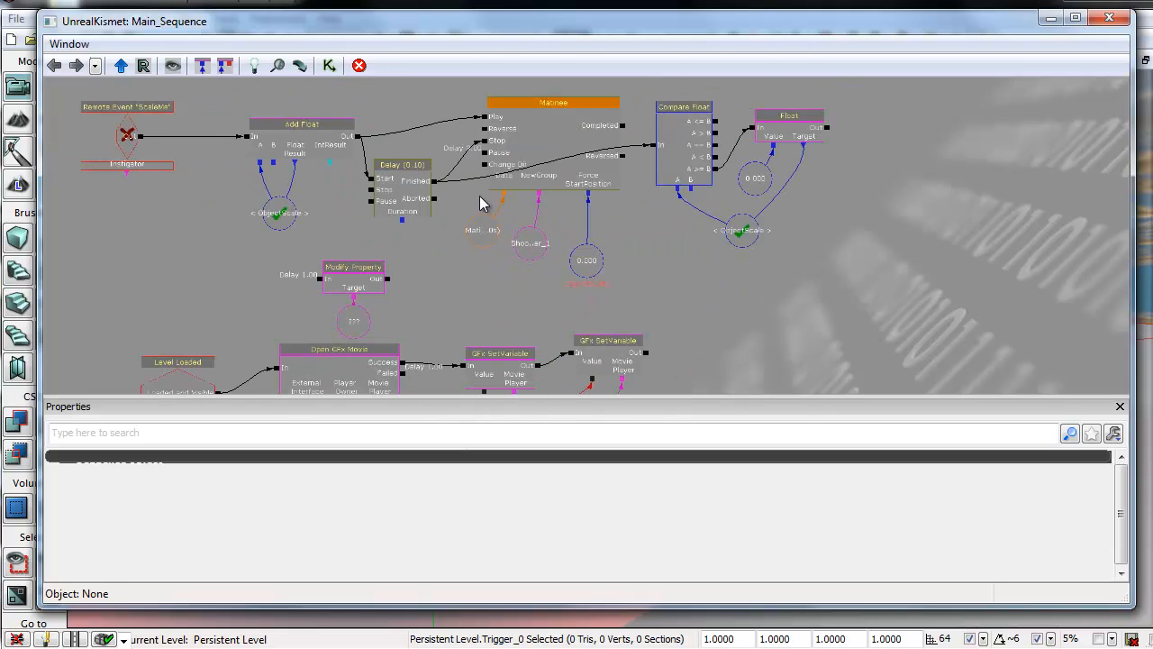
drag(128, 261, 665, 210)
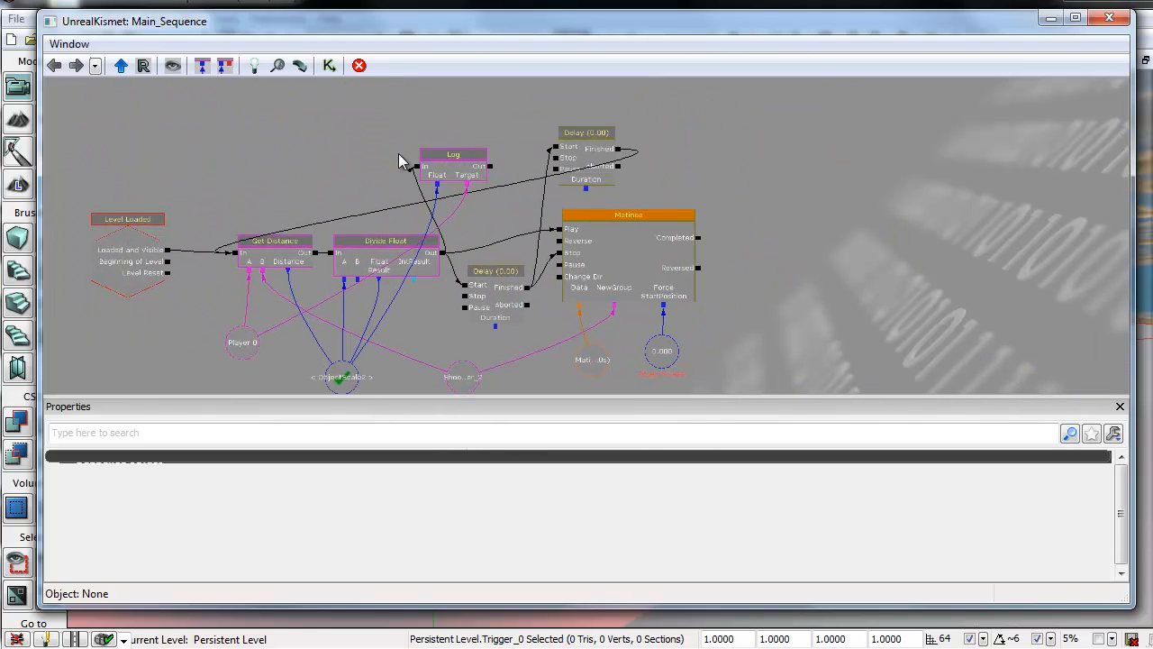
Close Kismet, walk up to the doors in a play session to check the logged distance values, and stop playing
click(1108, 18)
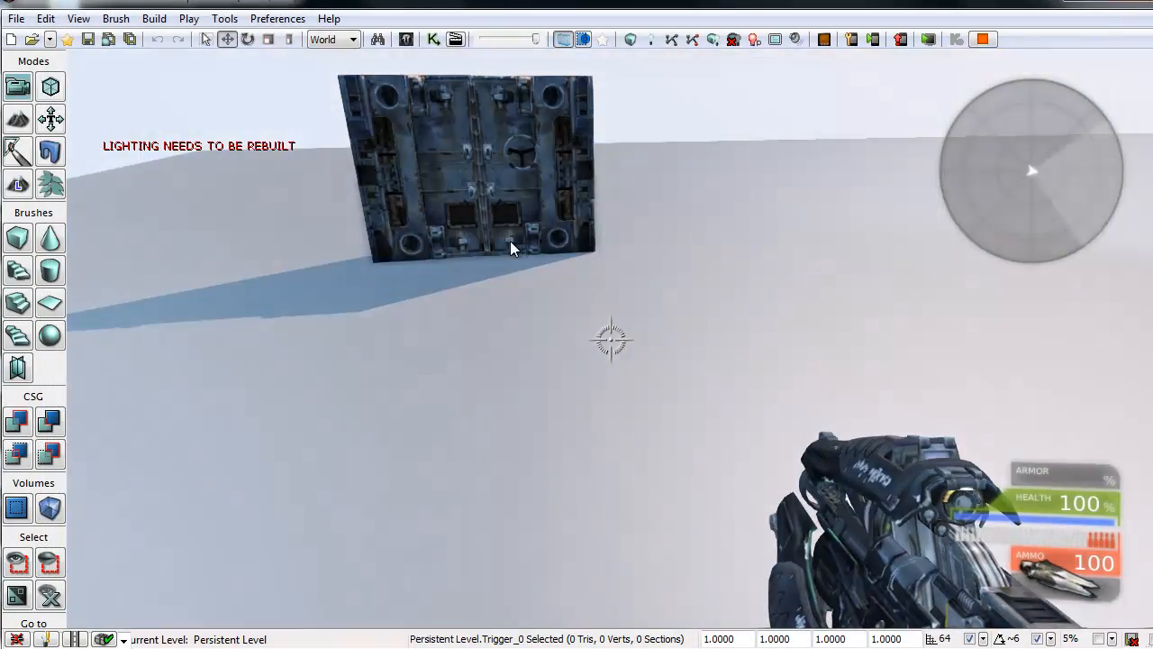
key(w)
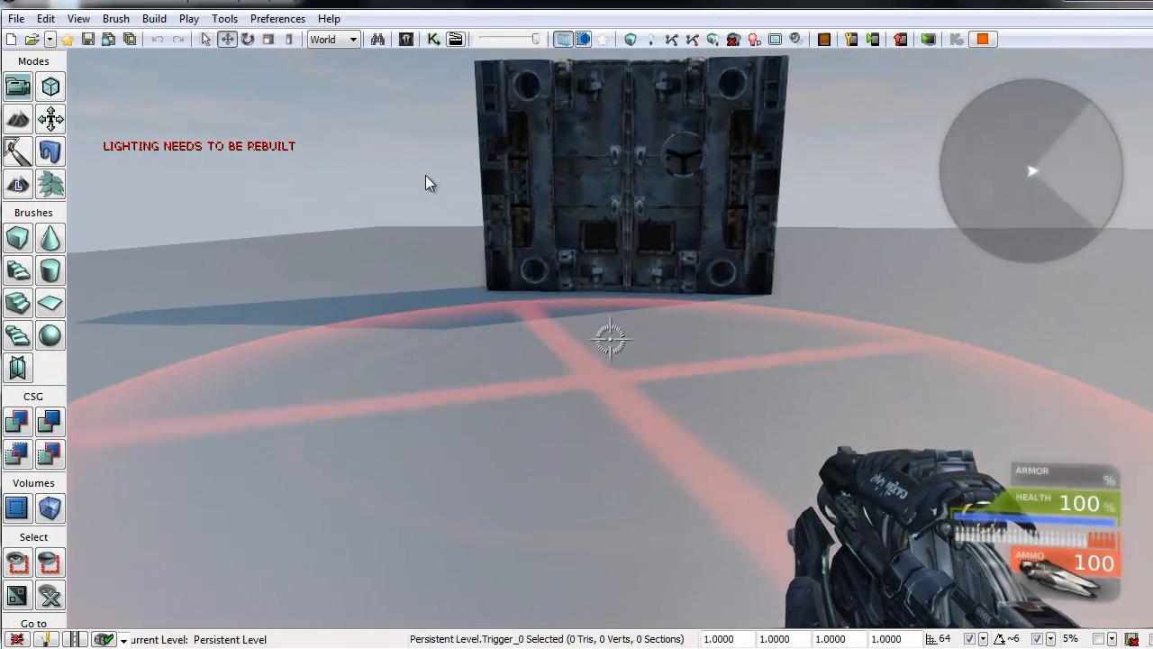
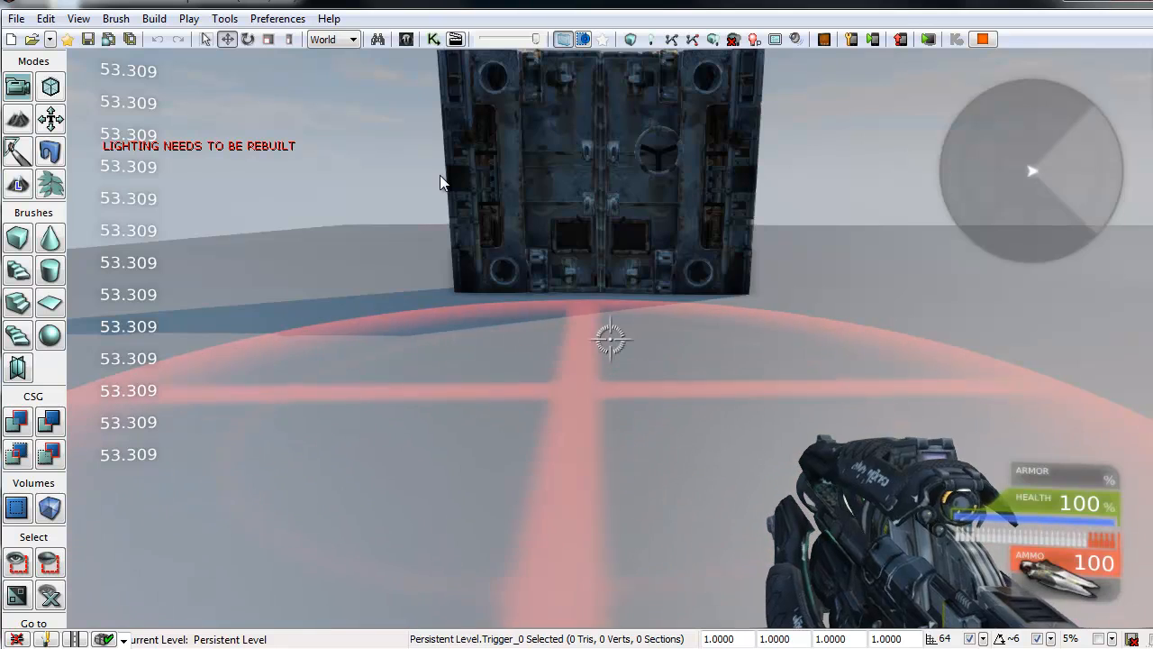
key(Escape)
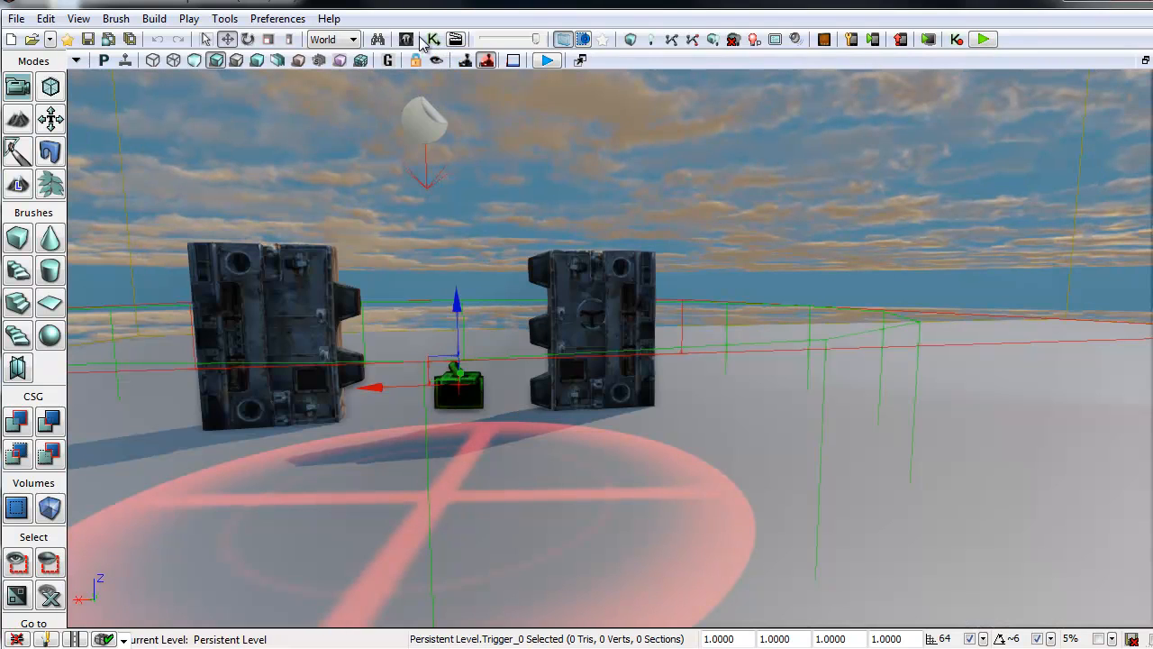
Examine Trigger_0's Collision Radius in its properties and view its collision cylinder around the doors
right_drag(537, 442, 462, 447)
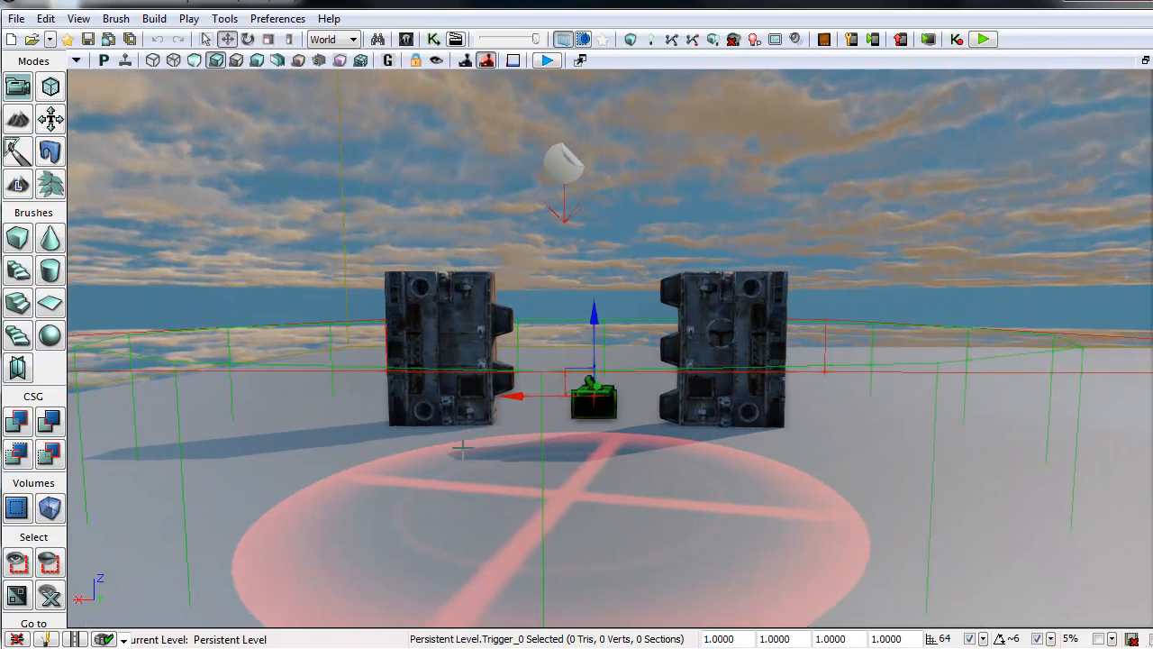
double_click(591, 401)
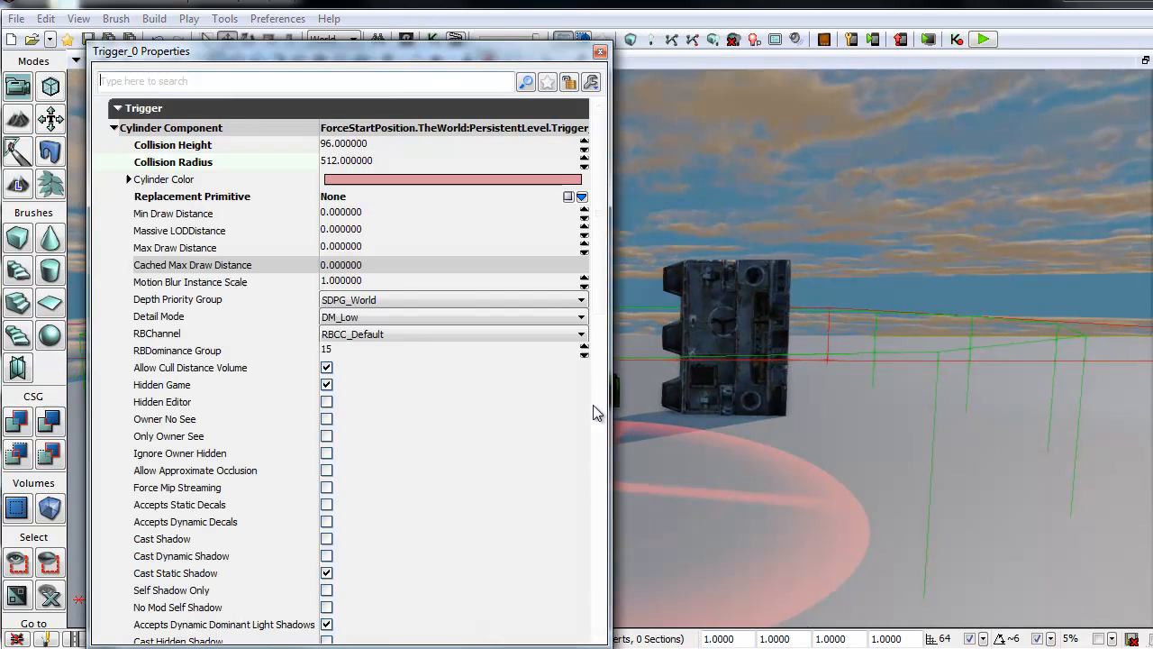
click(396, 160)
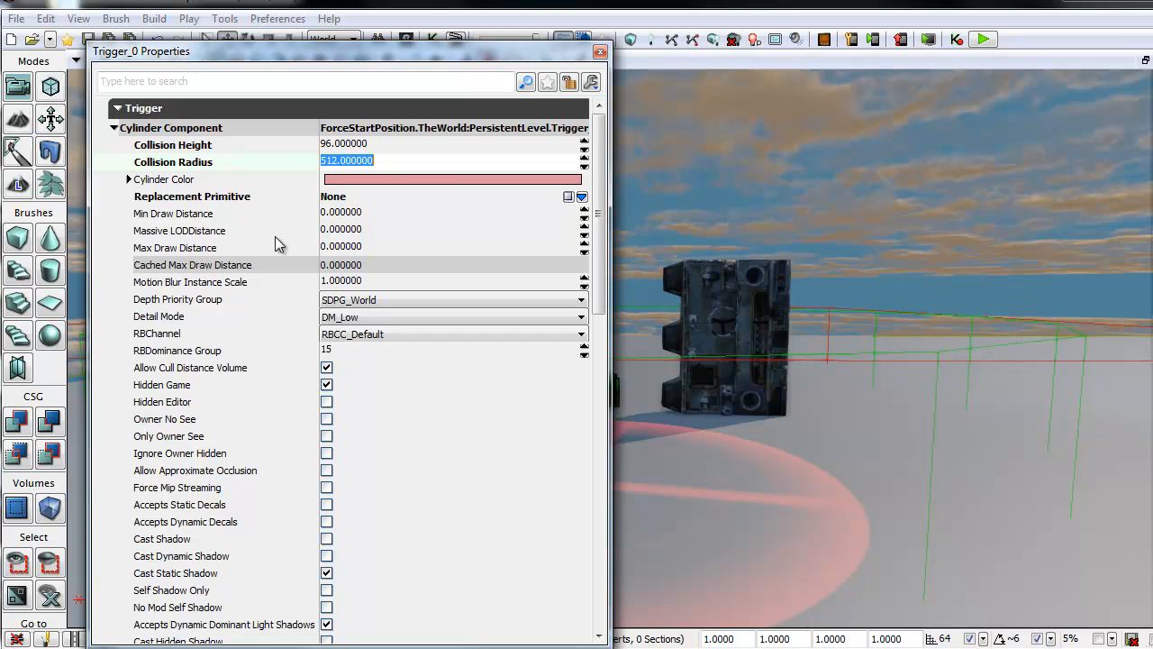
click(600, 54)
drag(690, 374, 671, 414)
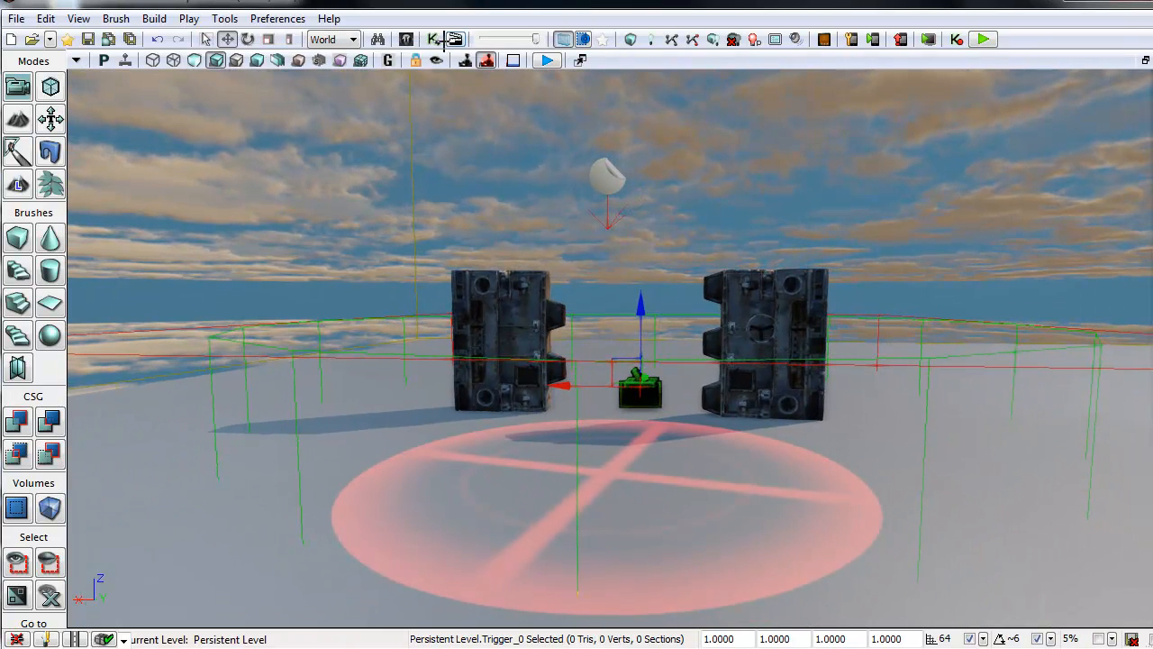
right_drag(577, 388, 625, 451)
drag(625, 450, 87, 378)
right_drag(87, 378, 756, 491)
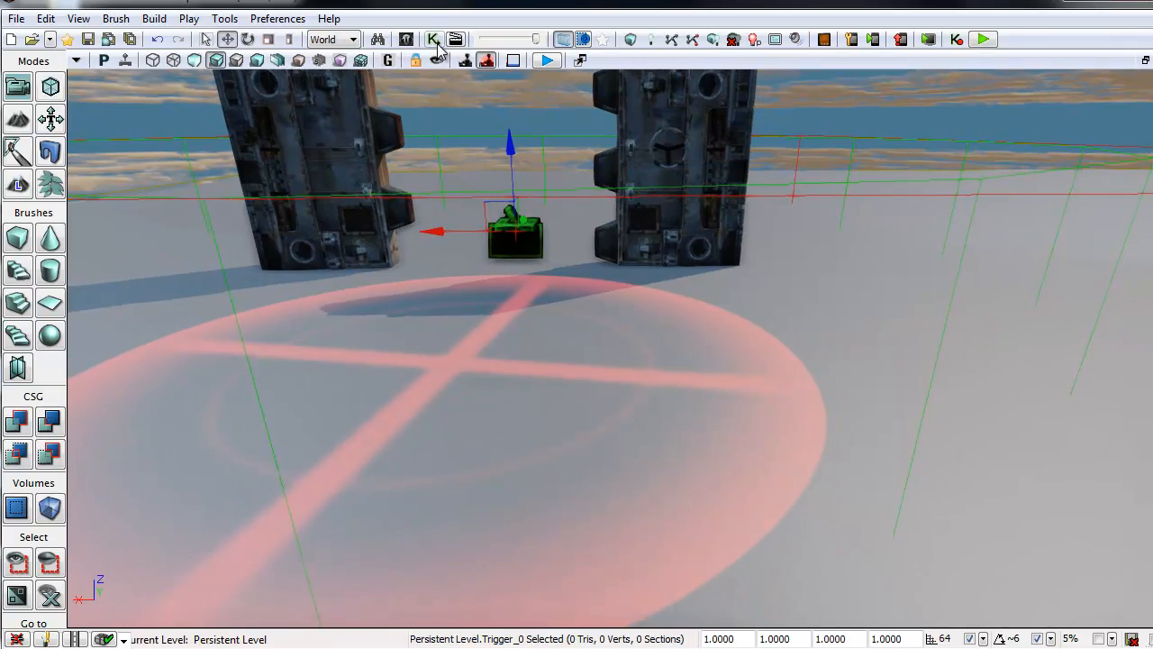
Reopen Kismet, examine the DrawScale track in the object-scaling sequence's Matinee, and close the Matinee
click(433, 40)
click(704, 197)
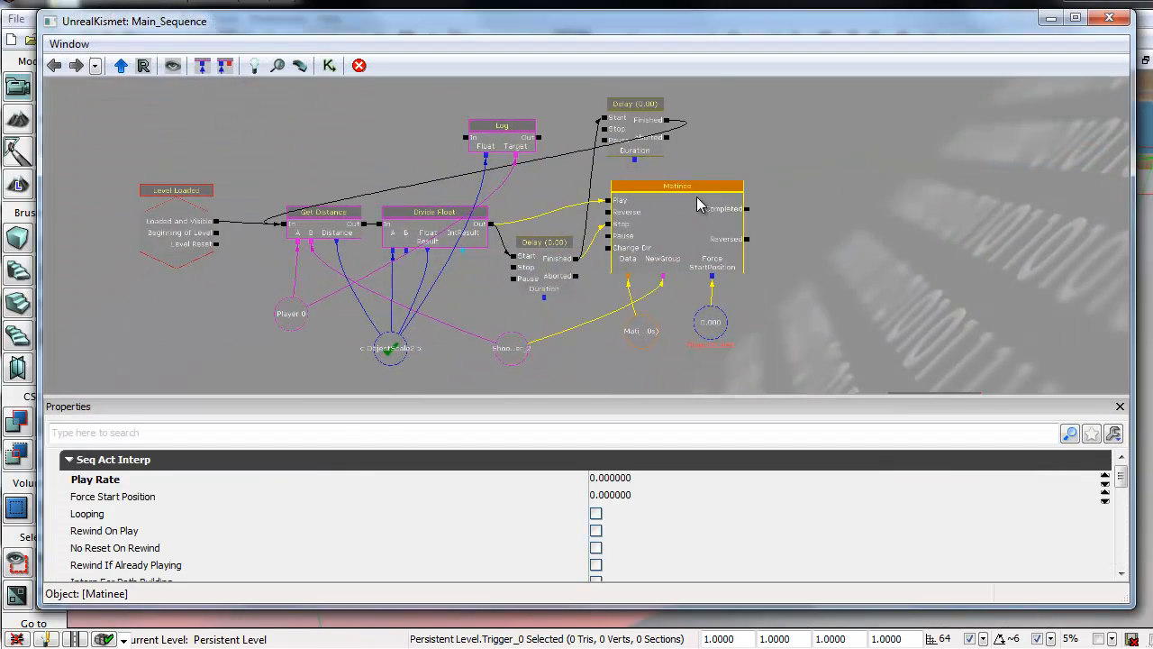
double_click(696, 197)
click(888, 354)
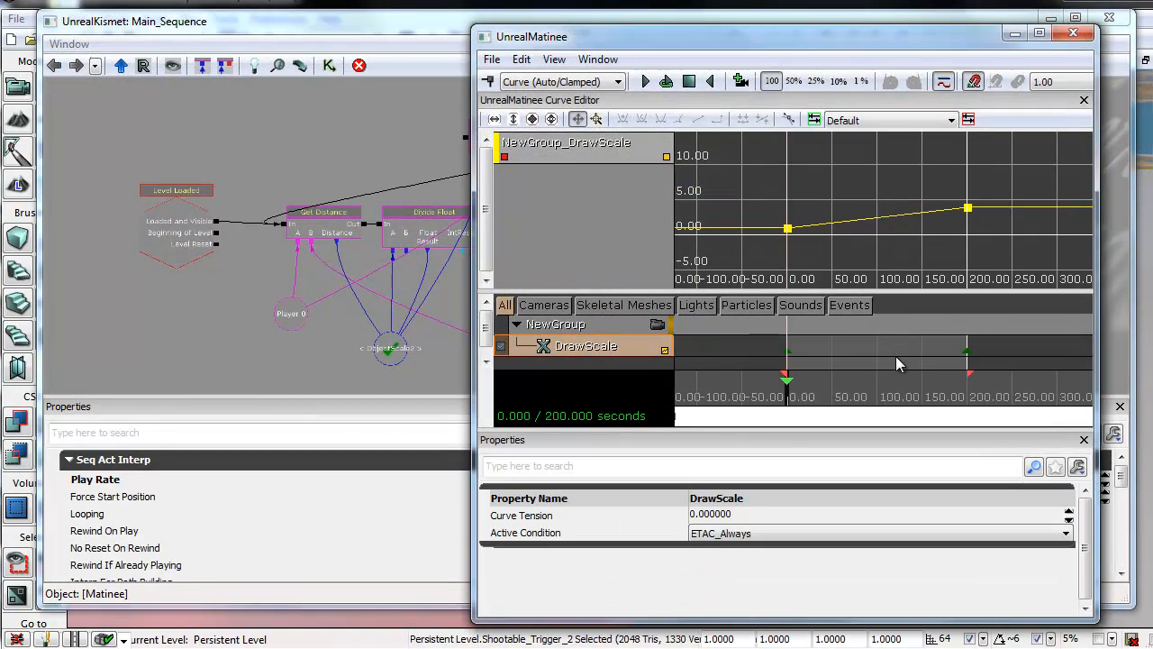
click(1073, 33)
Open the door sequence's Matinee, scrub the LeftDoor Movement track to its end, and close the Matinee
scroll(438, 361, down, 6)
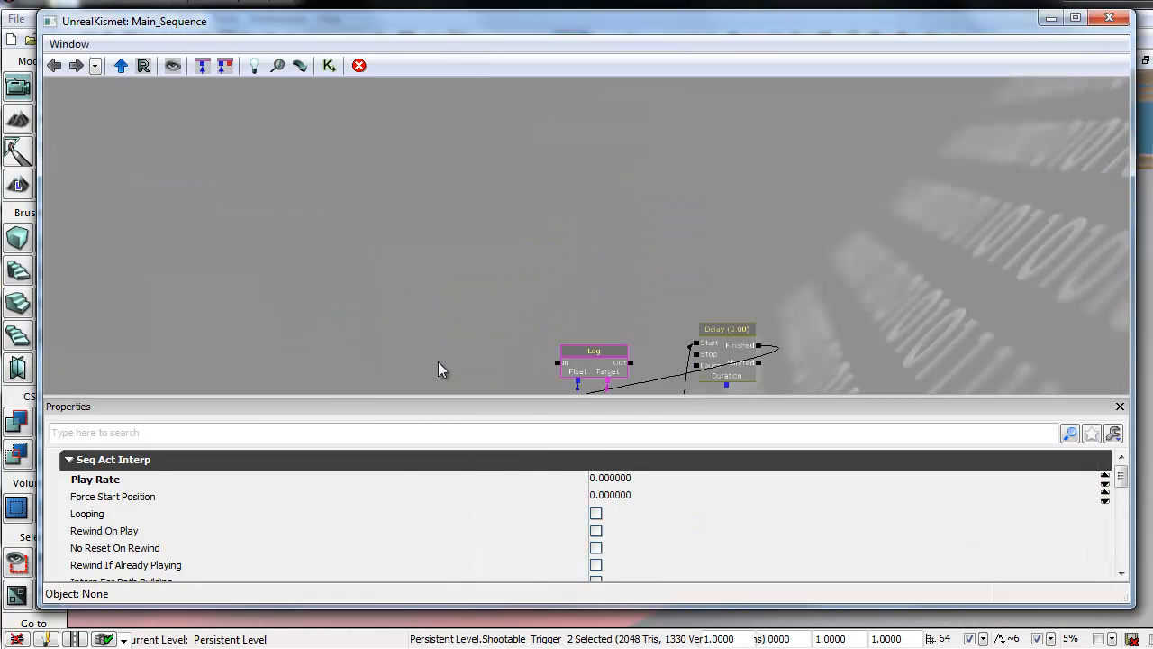
click(567, 218)
scroll(570, 219, up, 5)
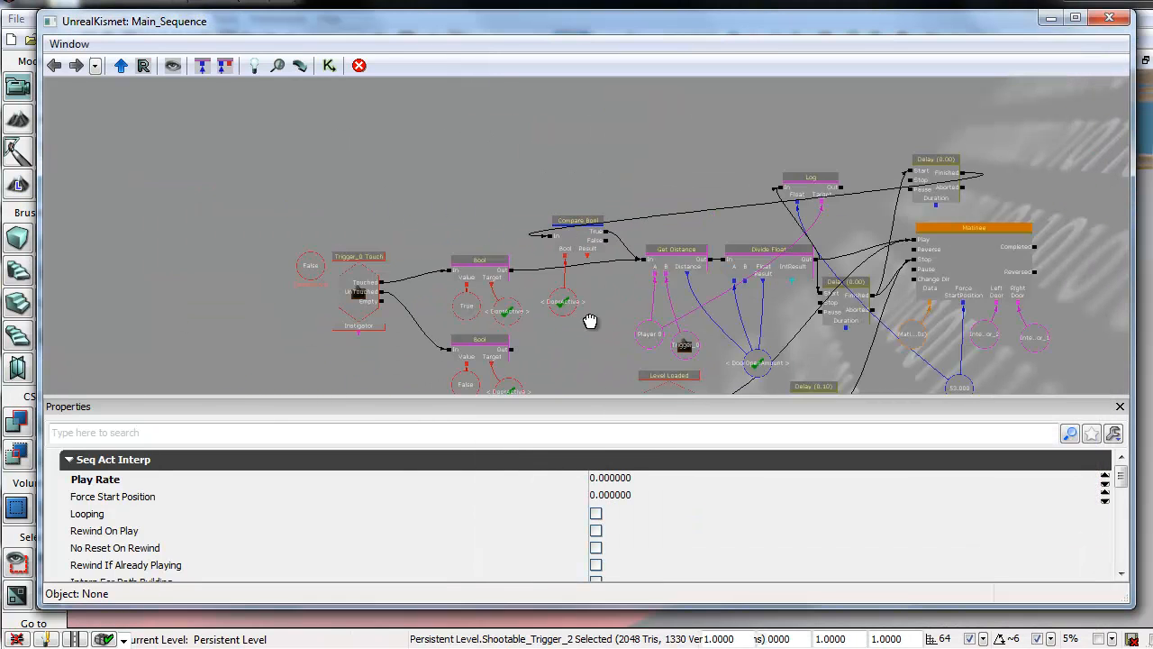
drag(590, 321, 467, 302)
click(867, 240)
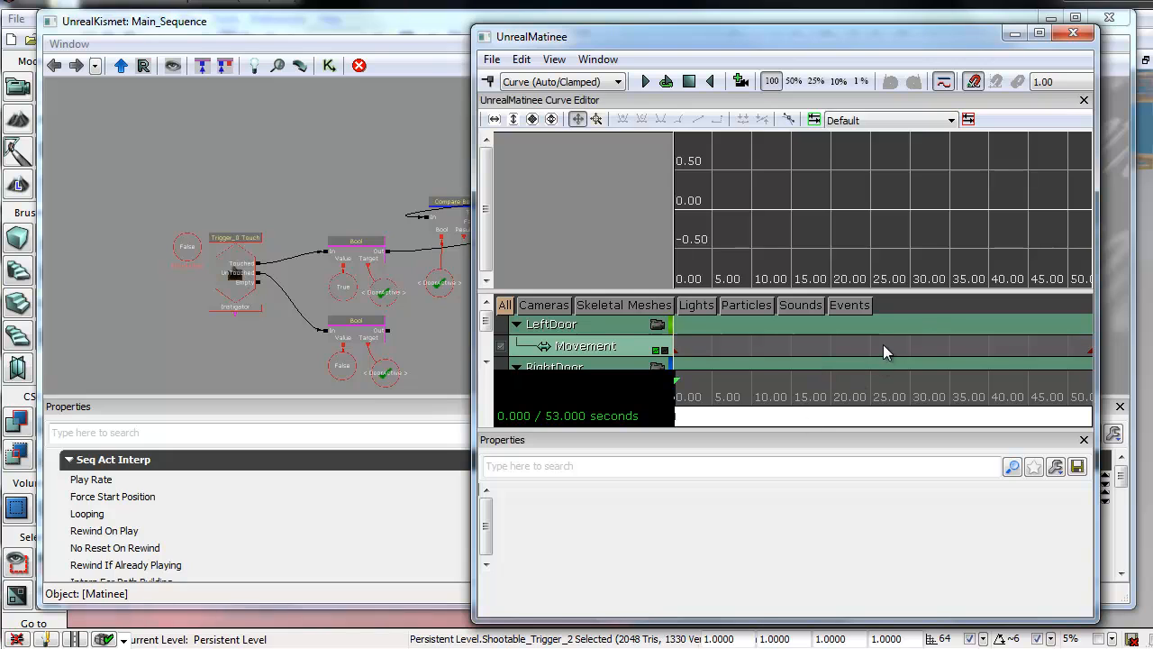
click(884, 345)
scroll(884, 360, down, 3)
drag(932, 385, 1093, 382)
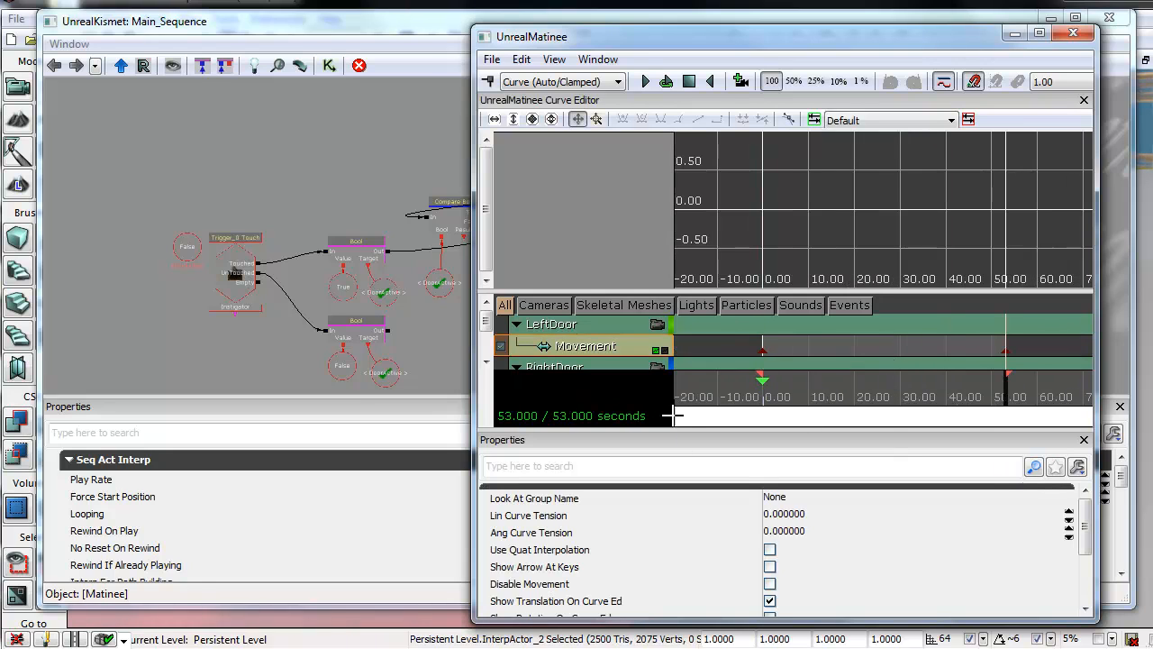
click(1073, 34)
Examine the DoorOpenAmount float on Force StartPosition and the matching named variable under Divide Float
drag(718, 197, 569, 95)
scroll(651, 263, up, 5)
click(735, 284)
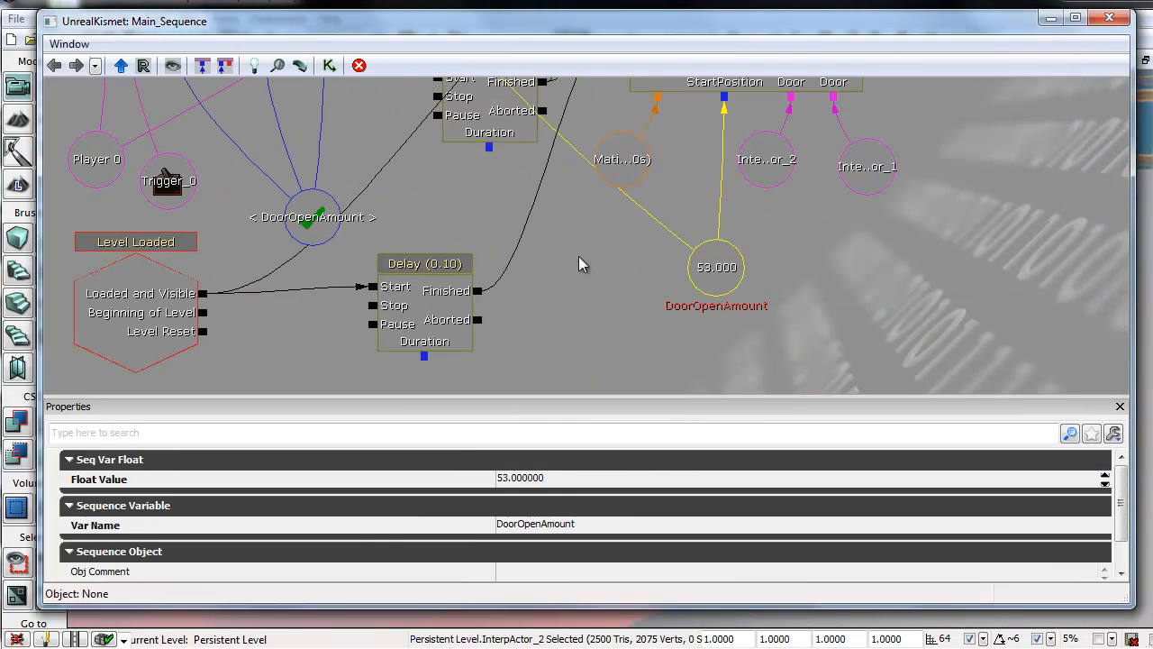
drag(377, 185, 483, 199)
scroll(489, 200, down, 4)
click(454, 214)
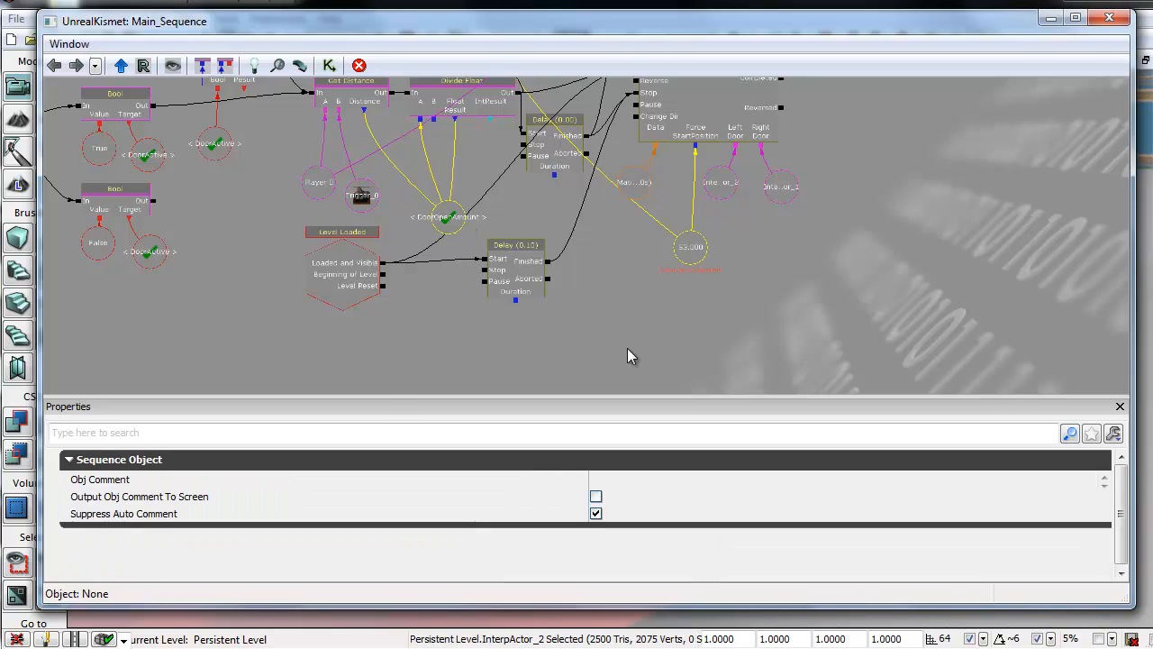
Examine the remote-event sequence's Matinee start-position float and the named variable under its math node
drag(627, 348, 572, 135)
drag(456, 238, 543, 333)
scroll(499, 286, up, 3)
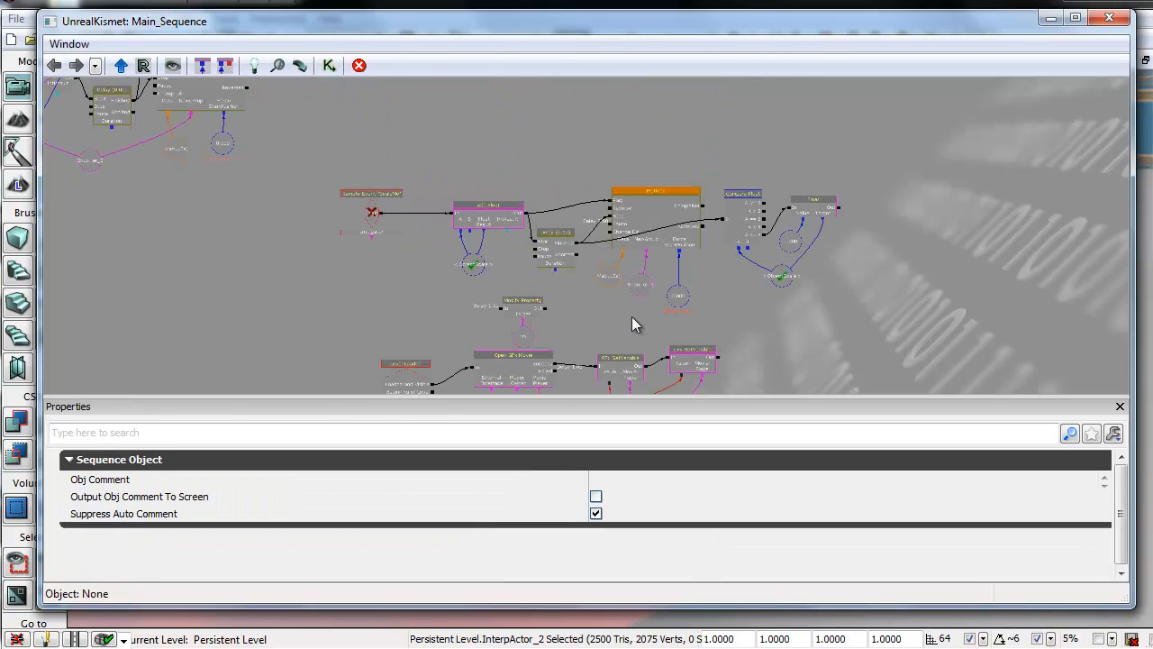
click(677, 297)
click(472, 268)
drag(763, 220, 607, 553)
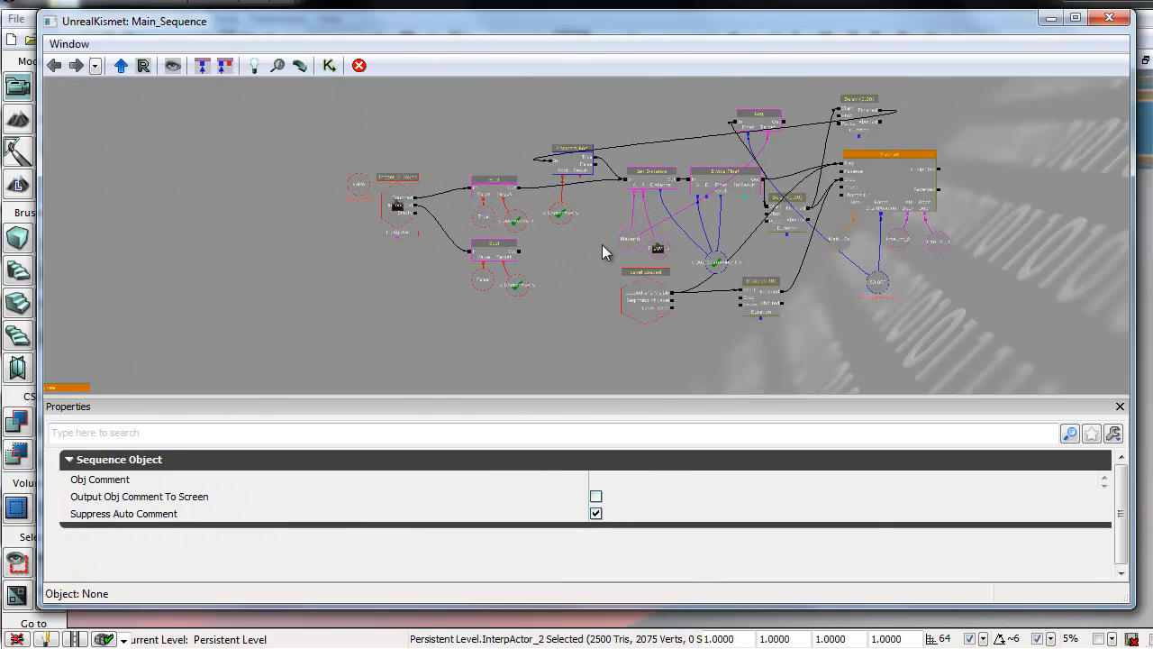
Go back to the door sequence and trace DoorOpenAmount from the distance nodes to its float variable's properties
scroll(604, 250, up, 4)
drag(612, 247, 430, 262)
drag(731, 311, 692, 263)
drag(993, 358, 699, 266)
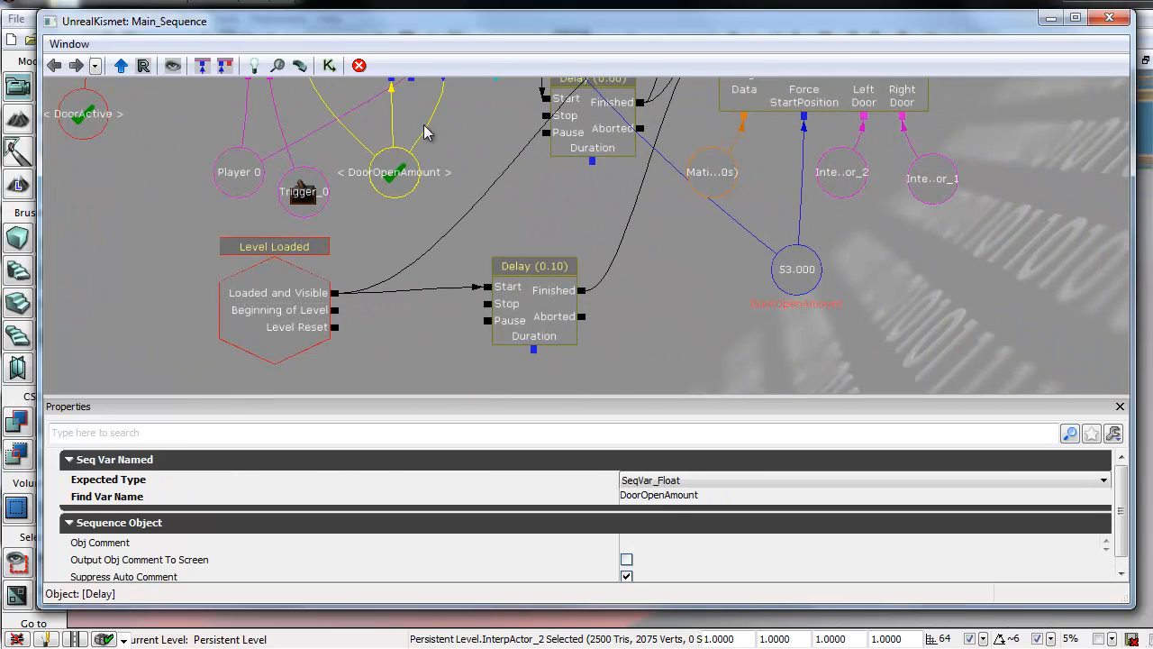
drag(368, 227, 409, 318)
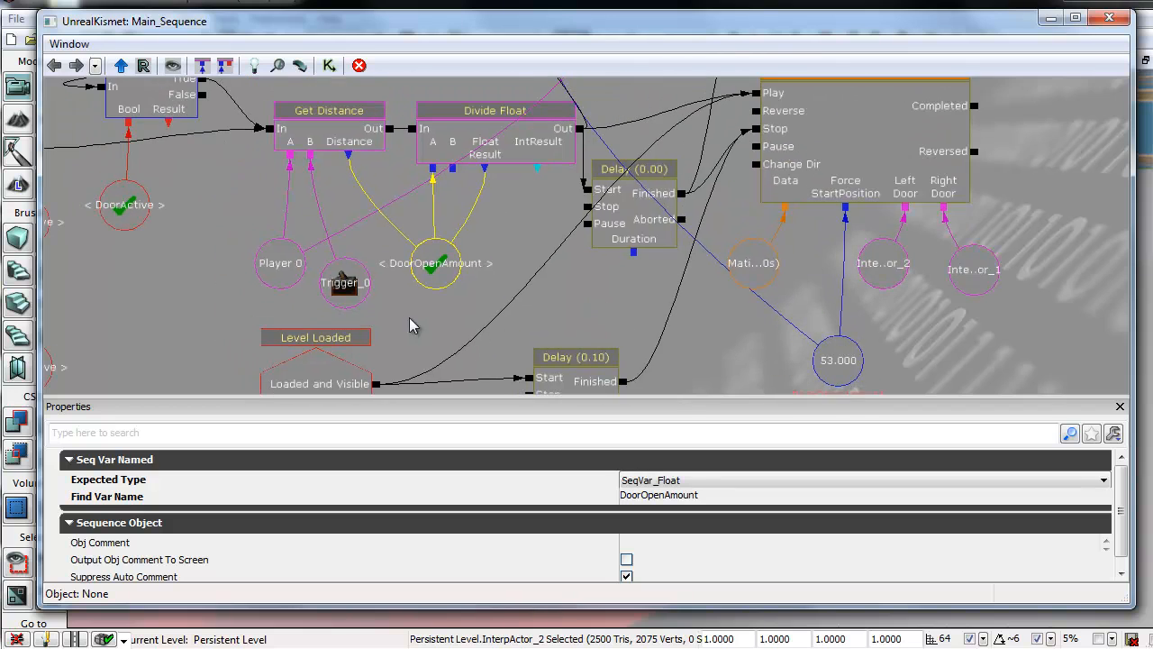
drag(687, 318, 580, 274)
click(724, 319)
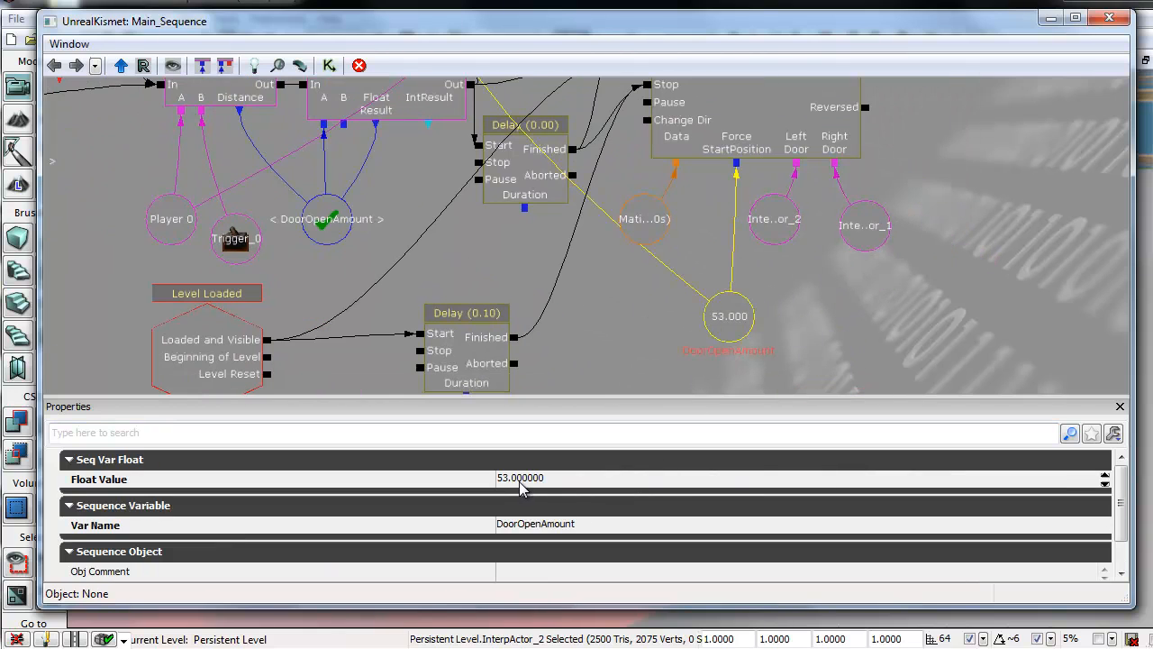
Open the door Matinee, close Kismet, scrub the timeline to watch the doors move in the level, and close the Matinee
double_click(751, 107)
click(744, 25)
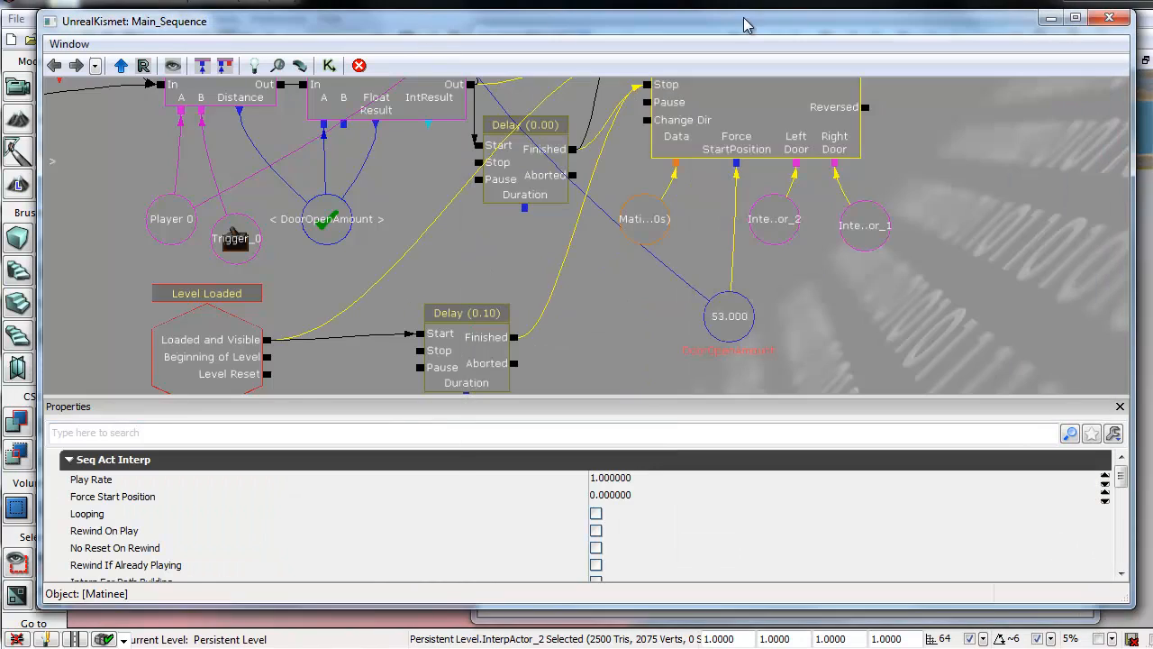
click(1109, 17)
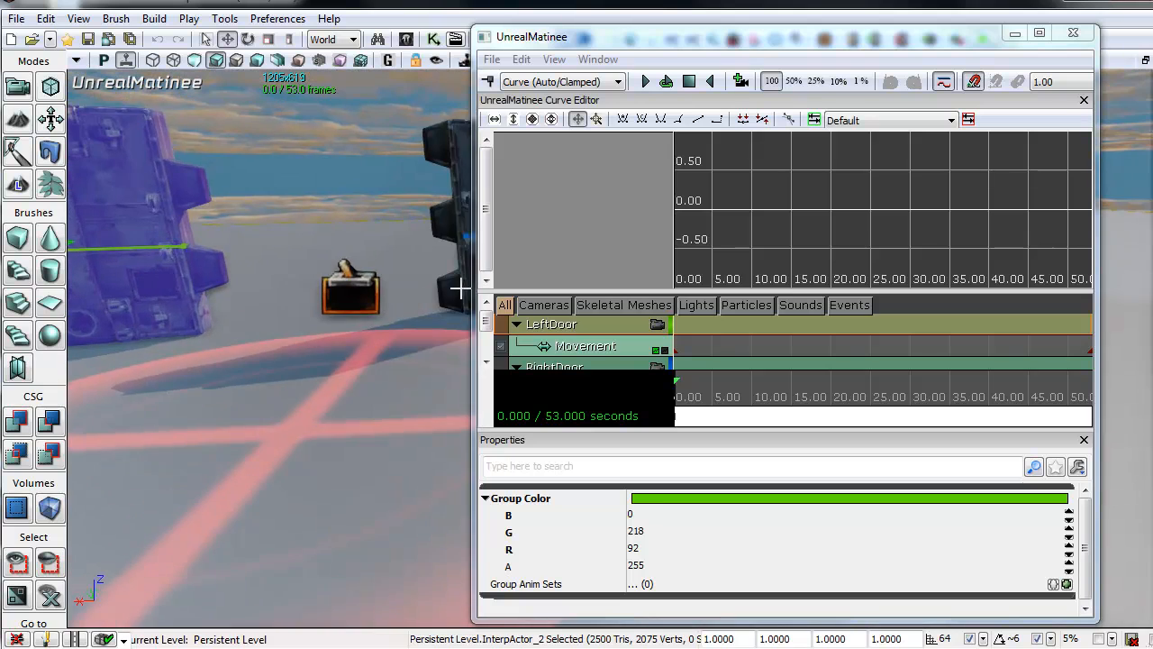
scroll(460, 288, down, 2)
drag(672, 393, 1114, 386)
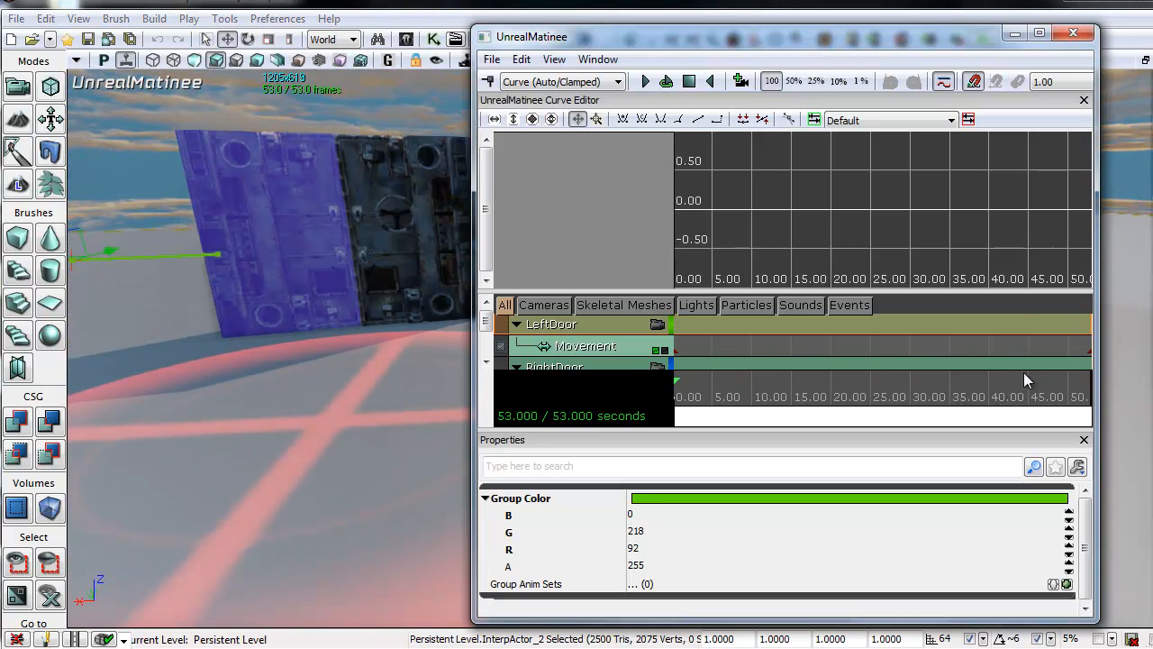
click(1024, 384)
scroll(1023, 383, down, 2)
drag(1023, 383, 1093, 387)
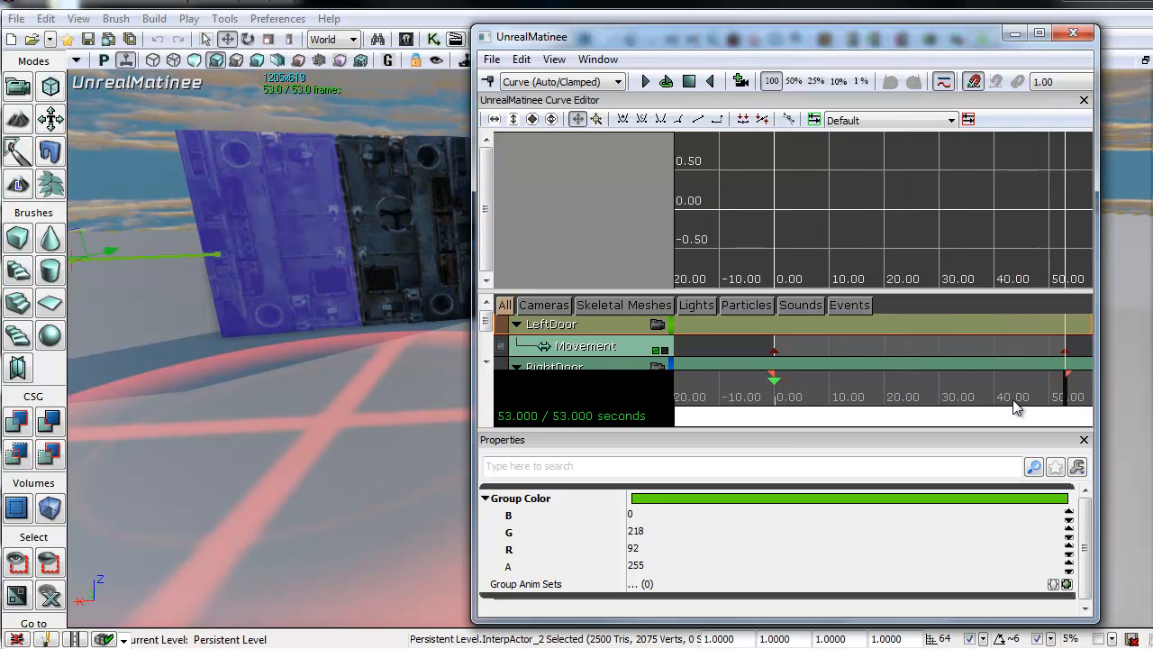
click(1072, 32)
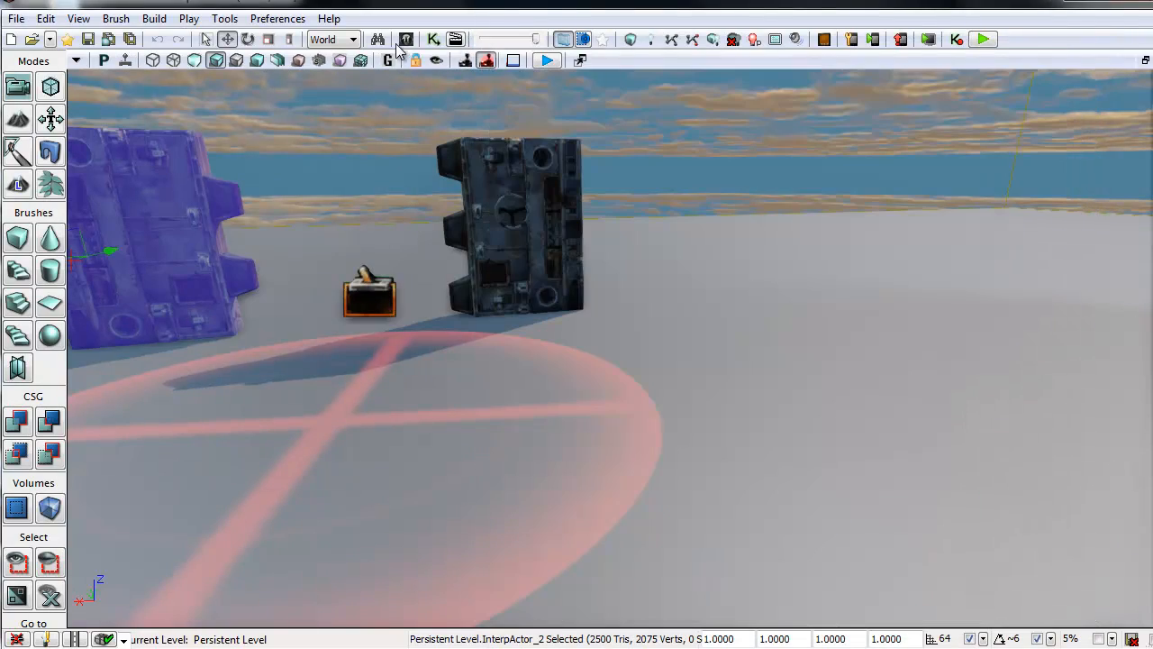
Reopen Kismet, try Looping on the door Matinee while checking both Delay nodes, and switch Looping back off
click(434, 39)
click(734, 142)
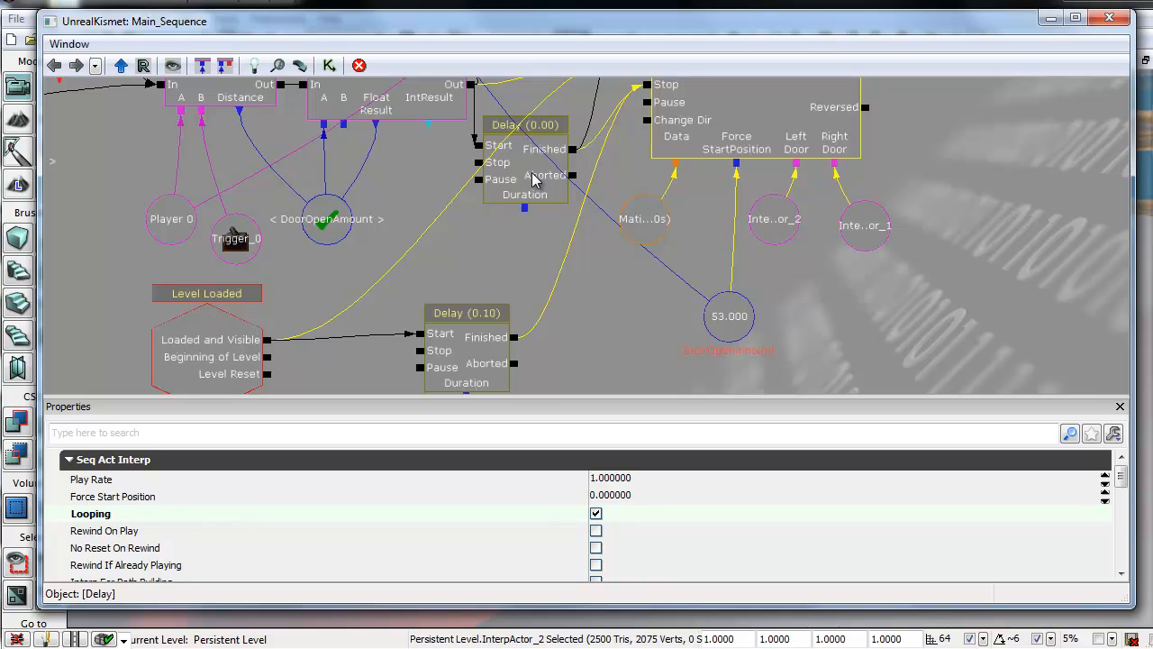
click(472, 321)
click(518, 171)
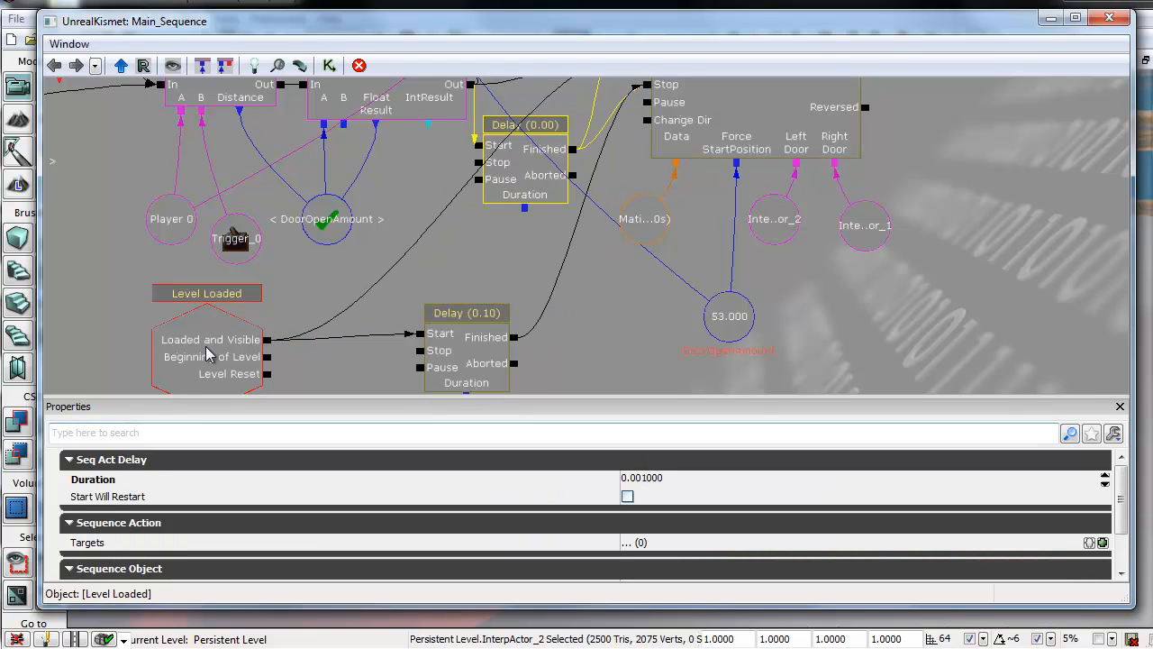
click(736, 142)
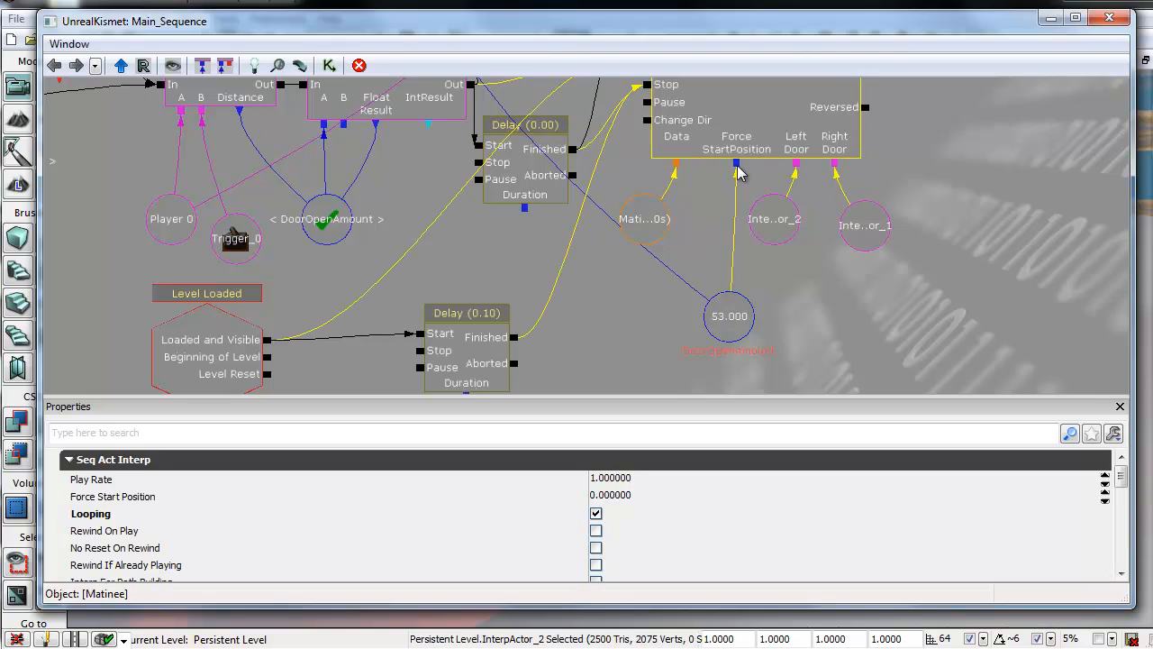
click(595, 514)
Review the door sequence from the Get Distance node through to the Matinee's Force StartPosition and door variables
scroll(963, 213, down, 2)
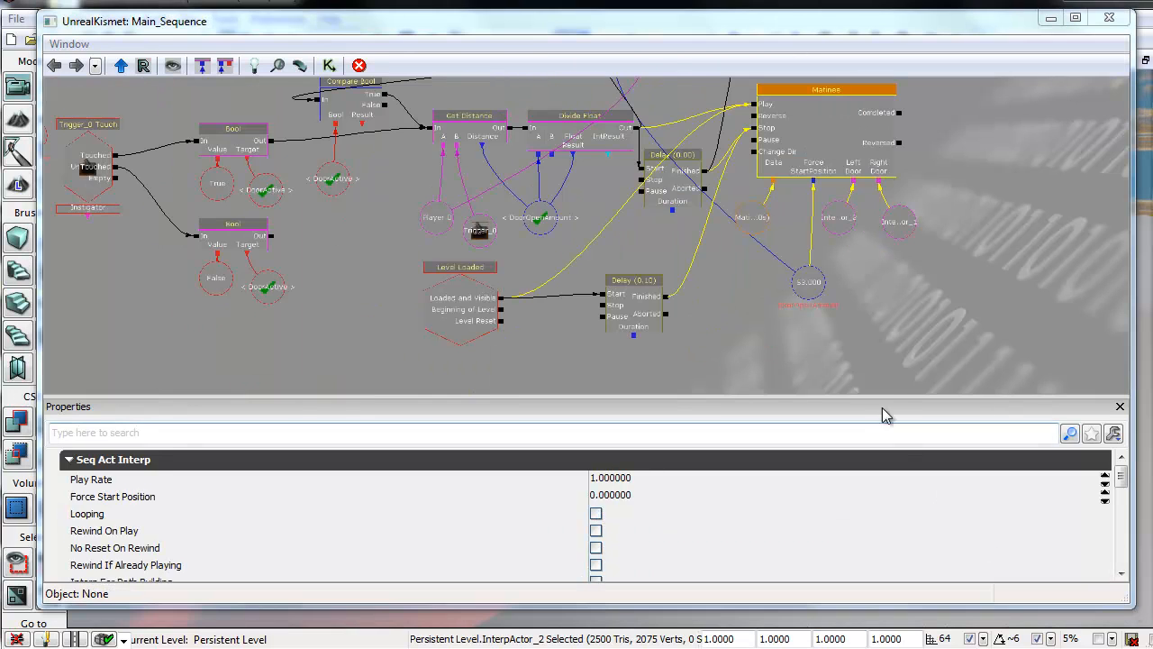
mouse_move(360, 222)
mouse_down()
mouse_move(396, 276)
mouse_move(315, 348)
mouse_move(337, 253)
mouse_move(357, 224)
mouse_up()
click(455, 160)
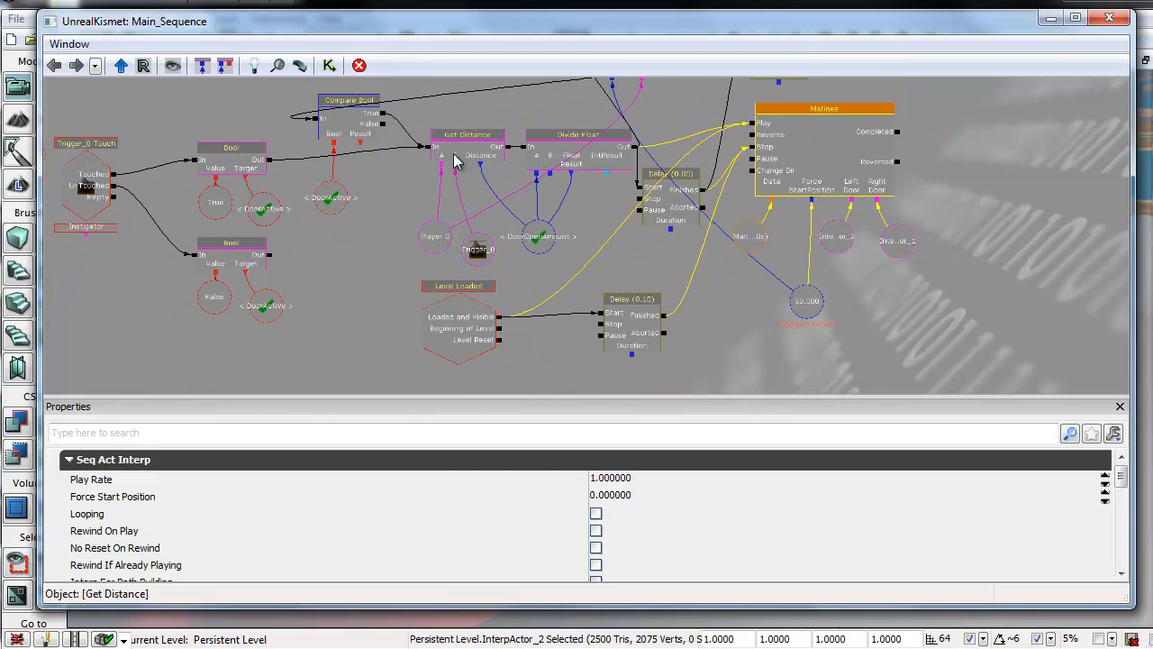
scroll(881, 264, up, 3)
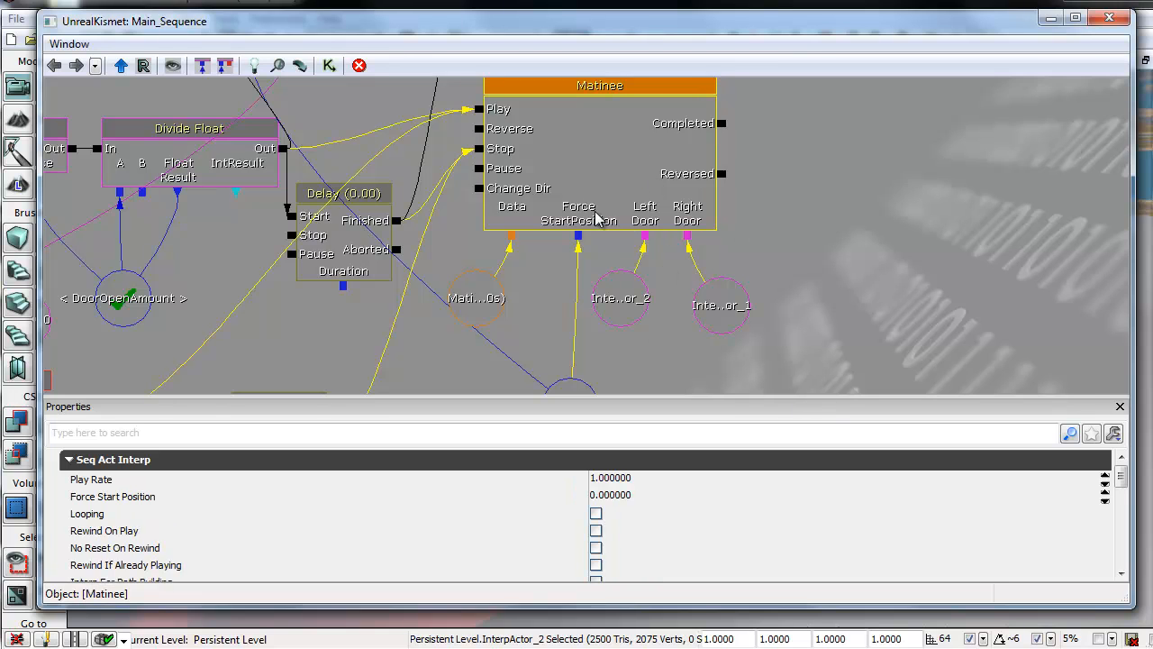
drag(635, 376, 657, 304)
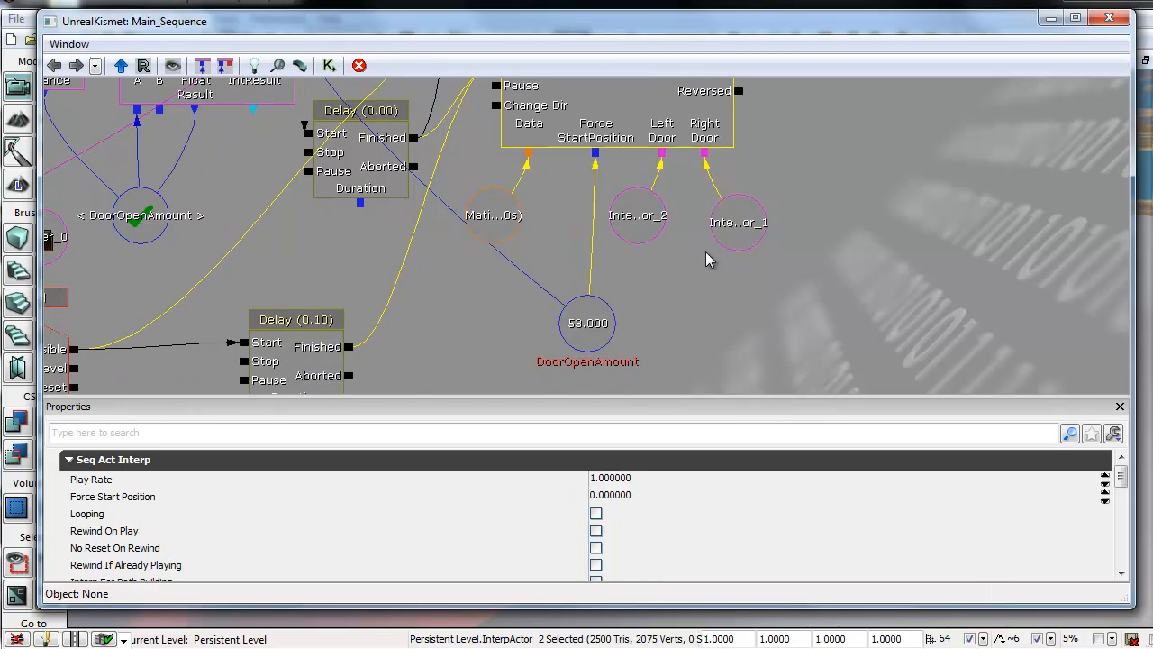
Open the door Matinee, enlarge the track area to examine both doors' Movement tracks, and close it
double_click(640, 117)
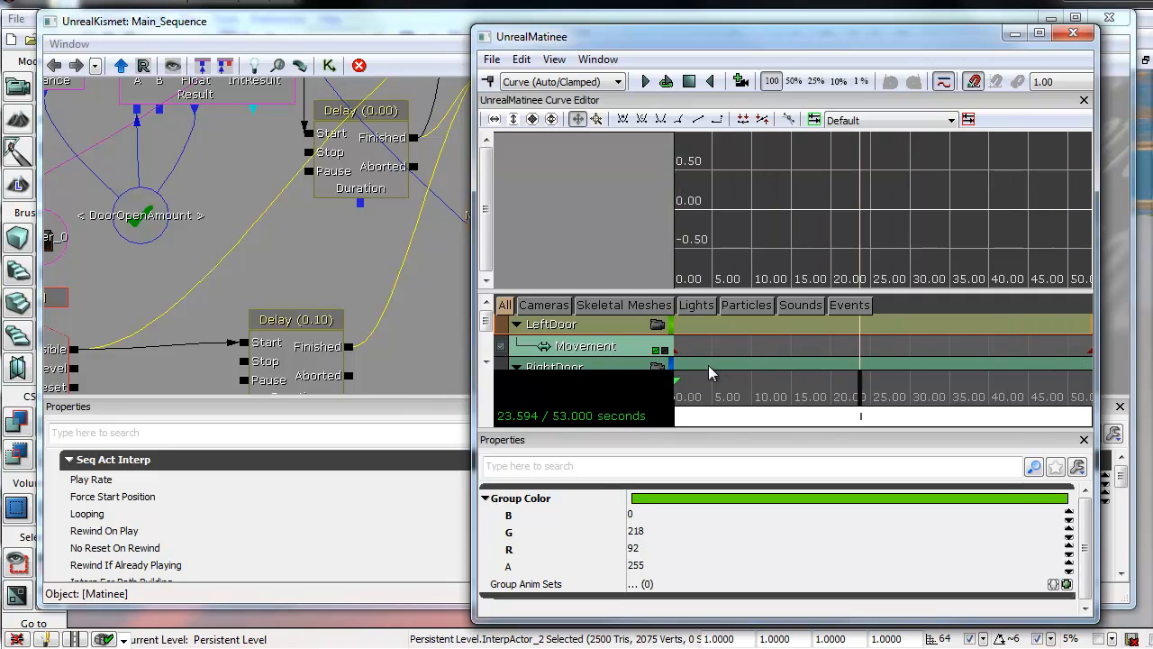
drag(672, 194, 671, 171)
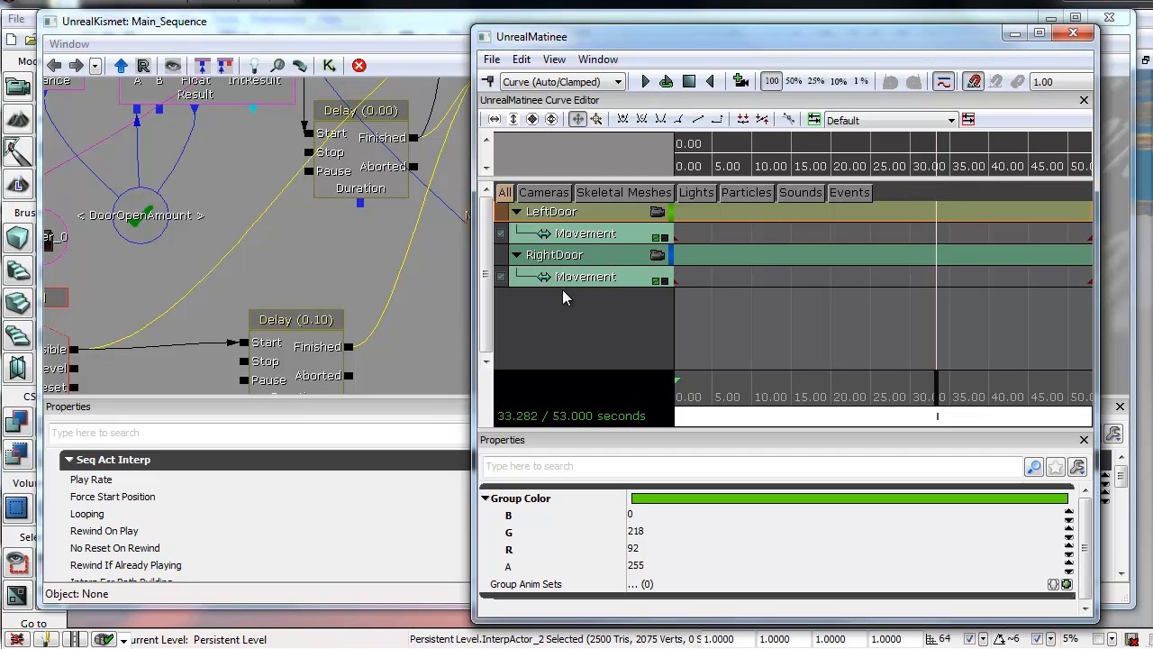
click(1073, 34)
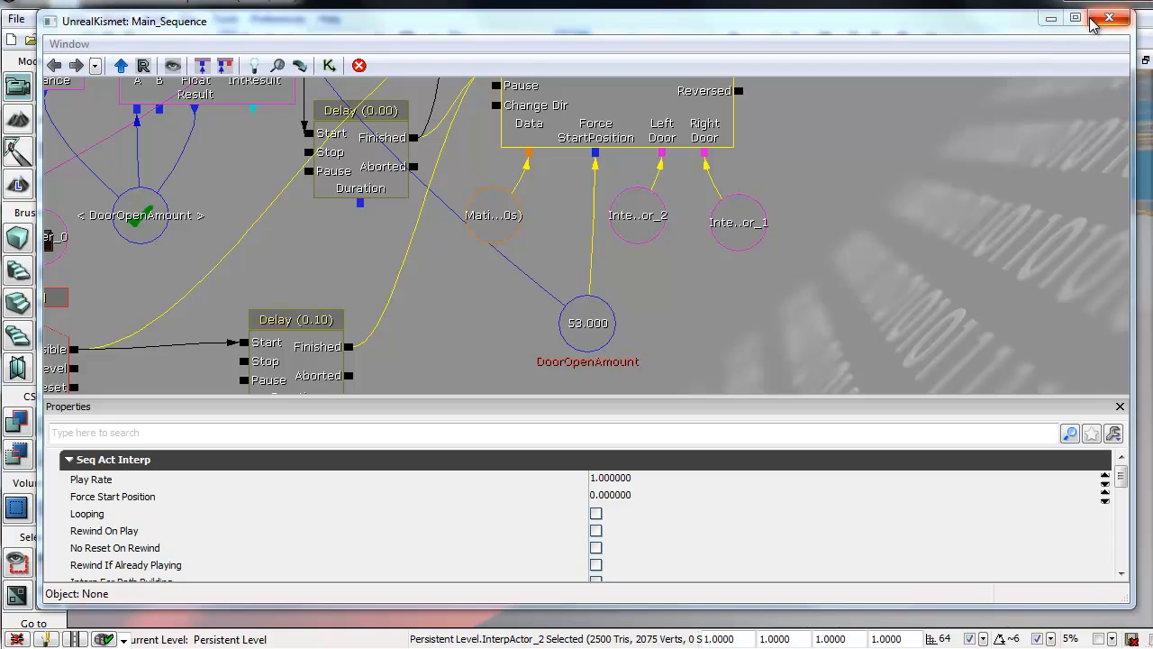
Move the Kismet window clear of the level view and select the shootable stone ring beside the other one
drag(971, 23, 931, 454)
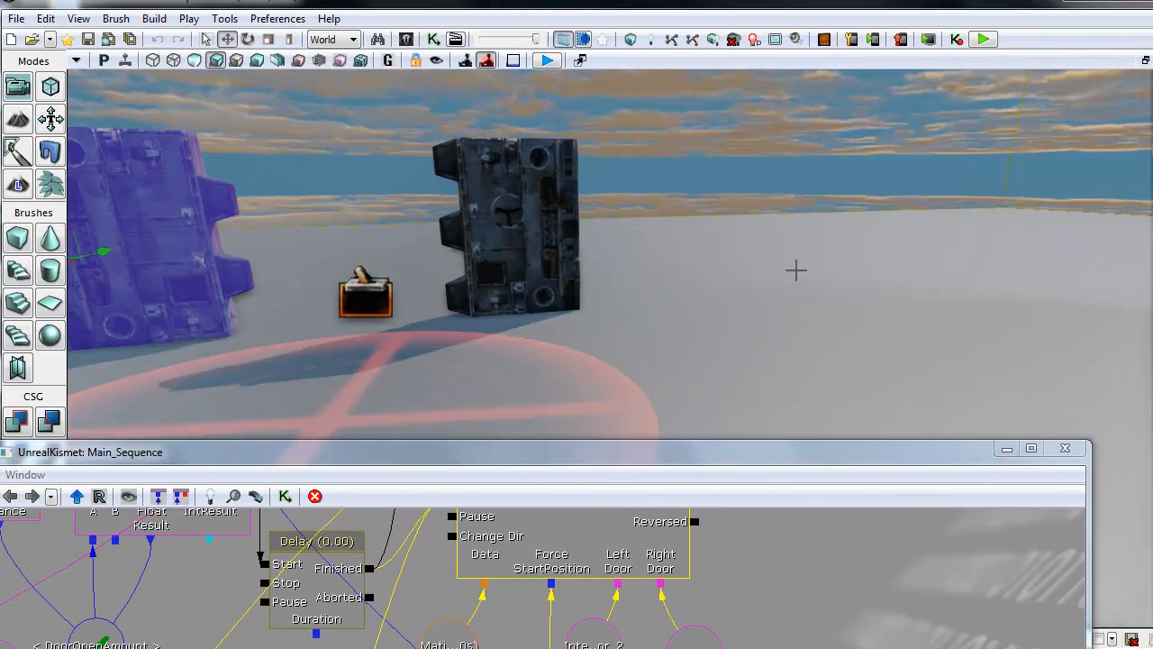
key(s)
right_drag(1147, 289, 646, 207)
key(w)
click(672, 195)
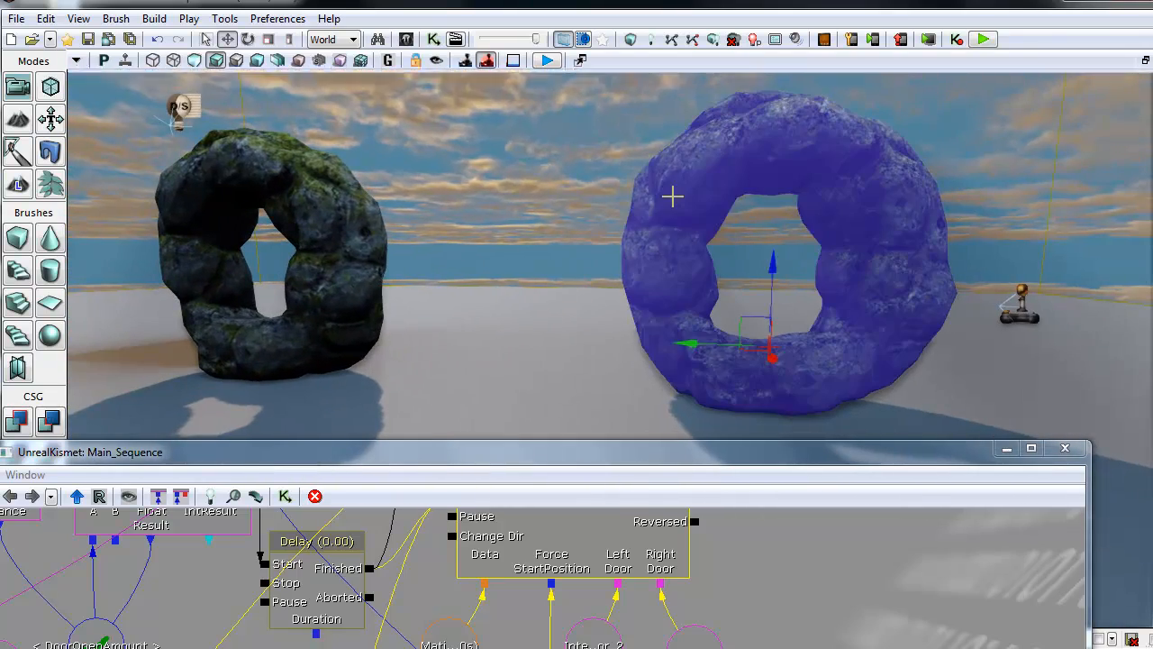
click(681, 460)
drag(680, 460, 714, 513)
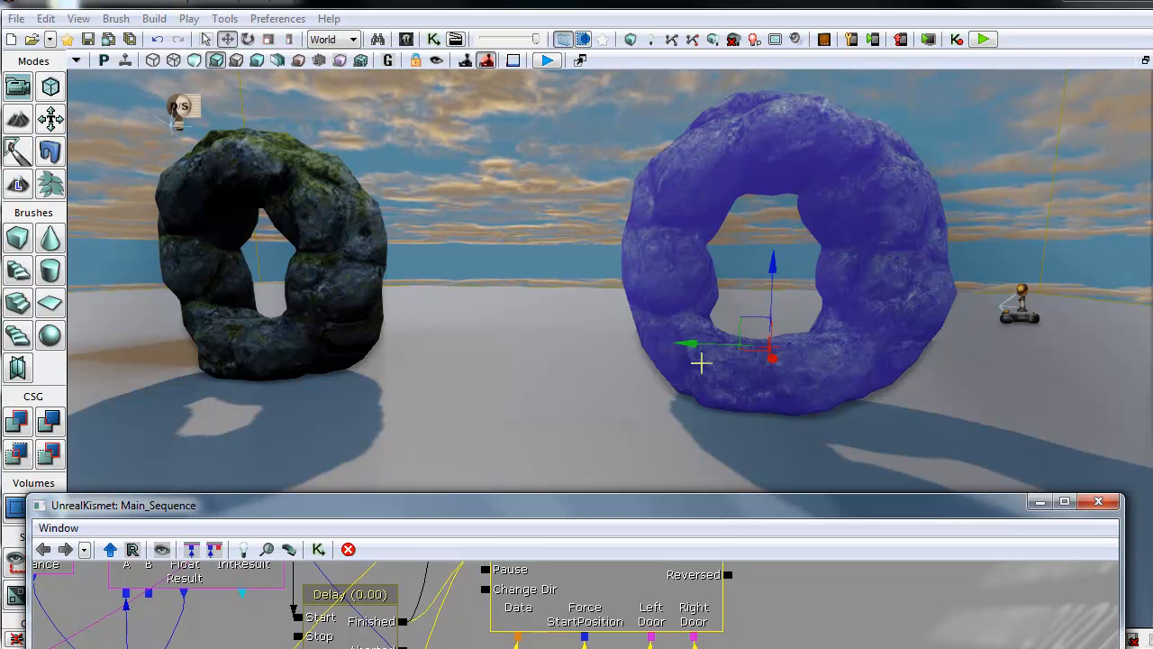
Examine the two stone rings in the level from varying angles and distances
right_drag(783, 409, 591, 271)
key(d)
key(a)
key(s)
key(d)
key(a)
key(w)
key(d)
key(a)
key(s)
key(w)
key(s)
key(w)
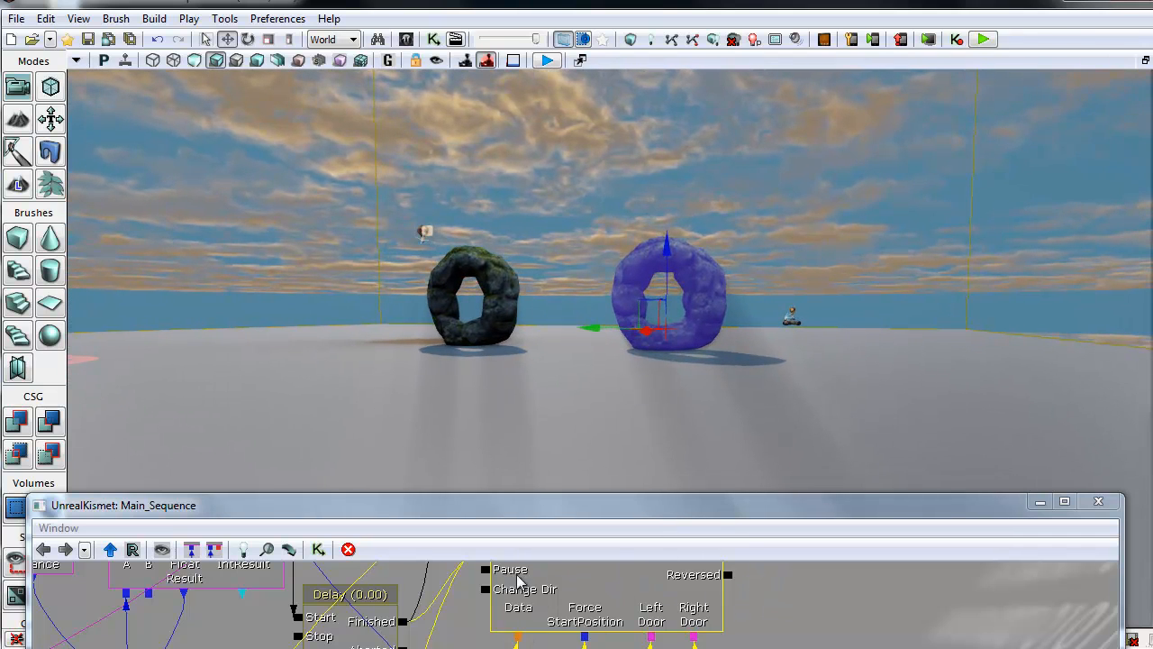
Inspect the third stone ring from above and close Kismet
mouse_move(662, 512)
mouse_down()
mouse_move(696, 269)
mouse_move(679, 512)
mouse_up()
right_drag(732, 373, 978, 521)
key(w)
key(a)
key(d)
key(a)
key(e)
key(d)
click(1114, 501)
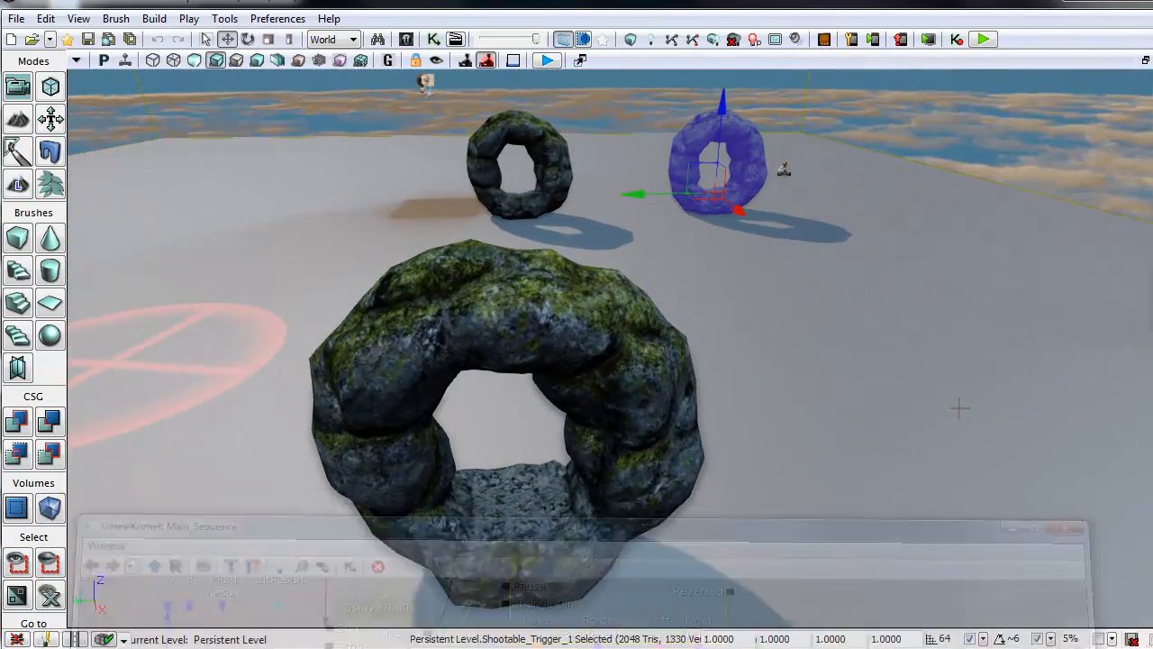
Bring the view alongside the nearest stone ring and start a play session in the editor
key(w)
key(d)
right_drag(958, 404, 899, 327)
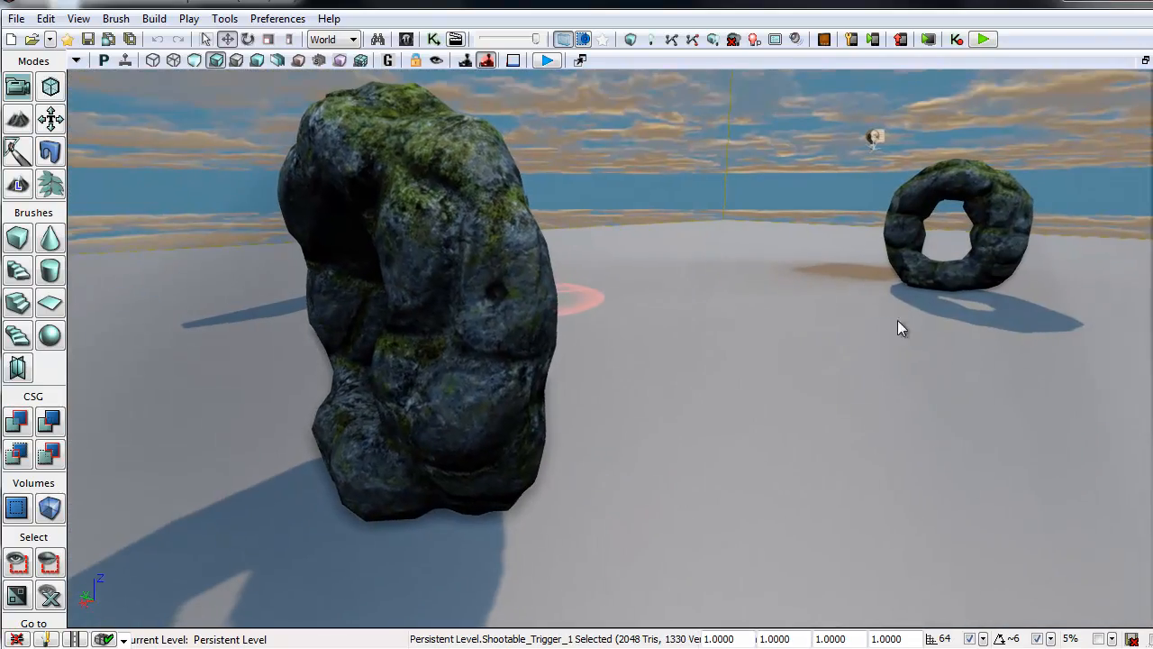
click(549, 59)
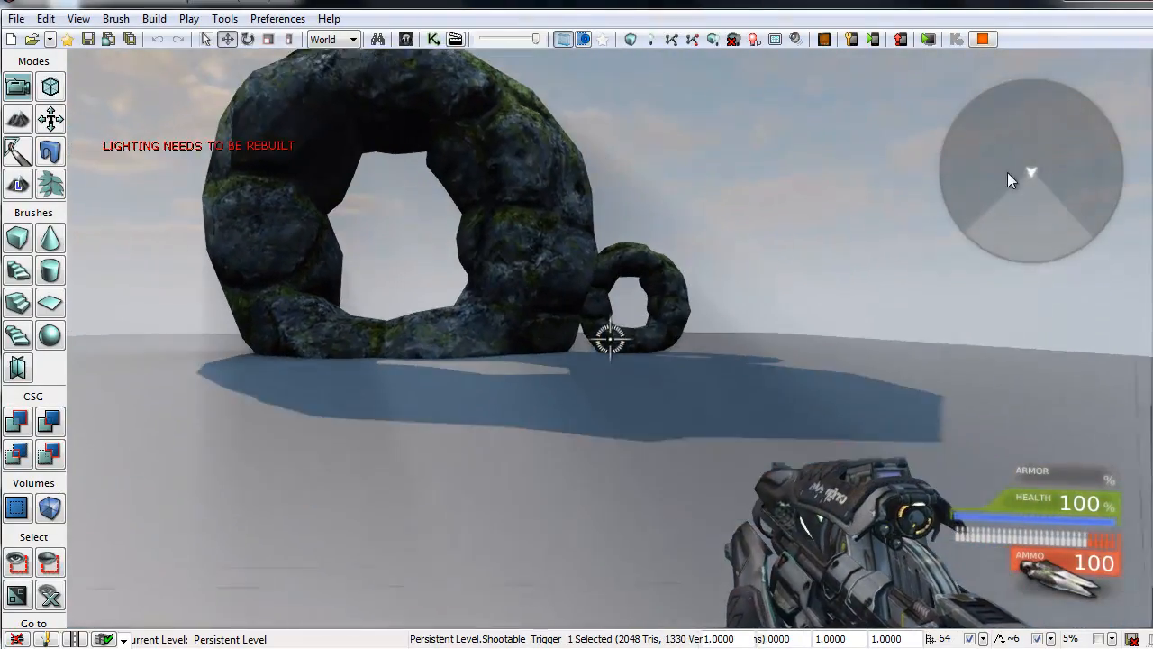
Play-test the shootable stone rings by walking up to the pair and firing at the large ring and the small one beside it
key(w)
click(1013, 151)
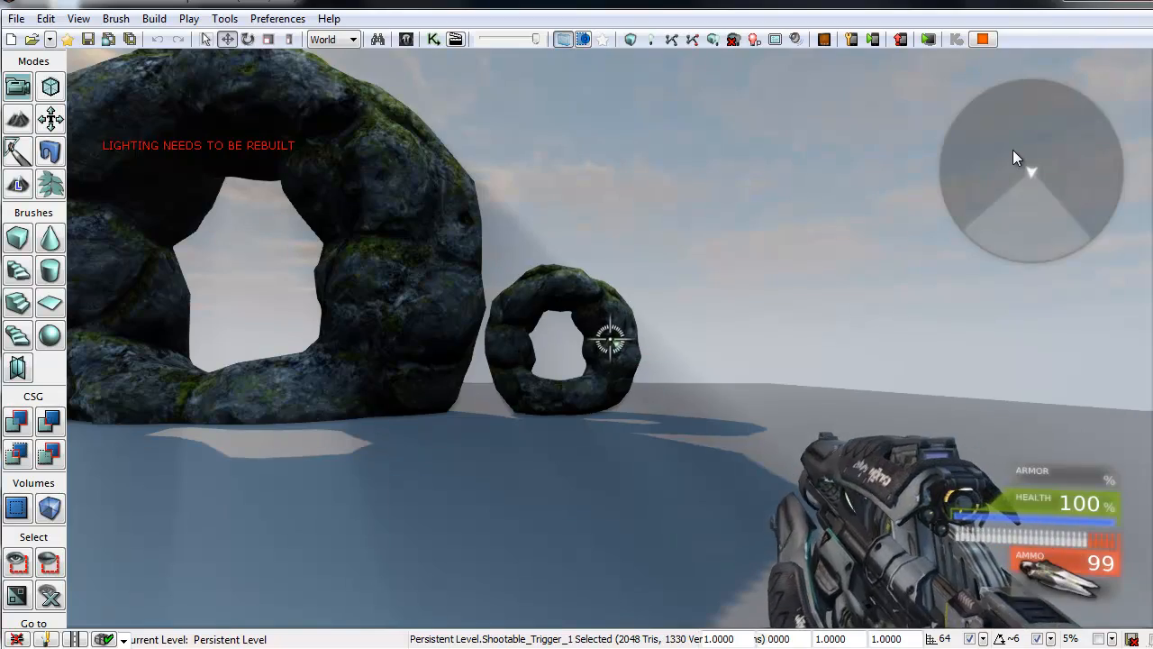
click(1013, 150)
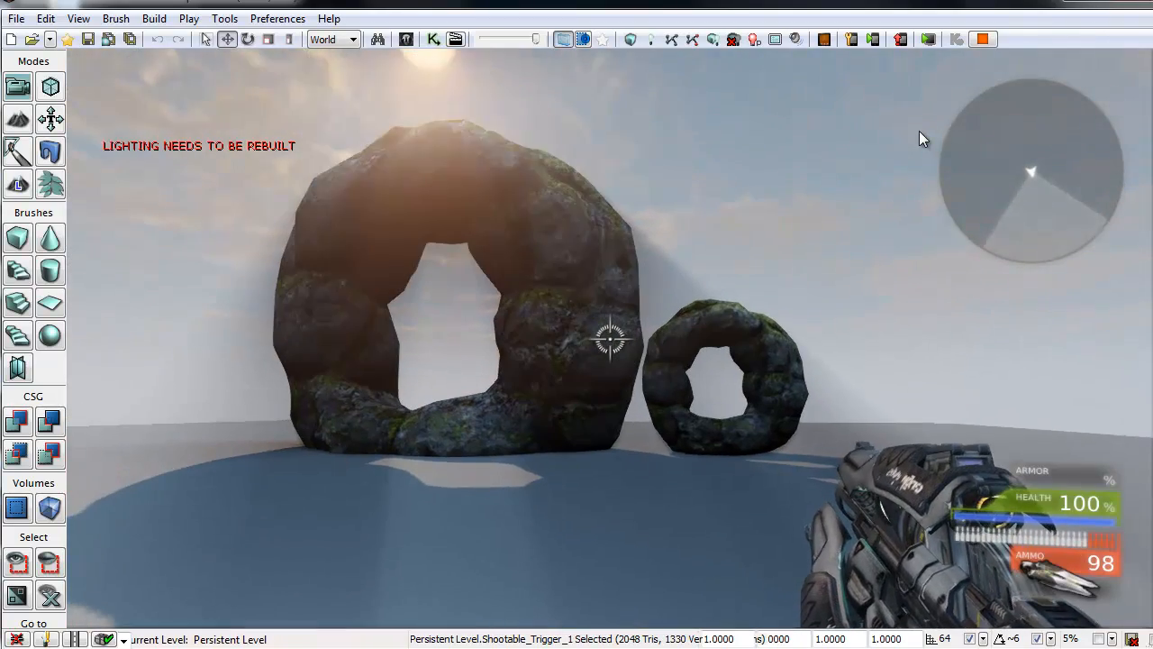
click(901, 129)
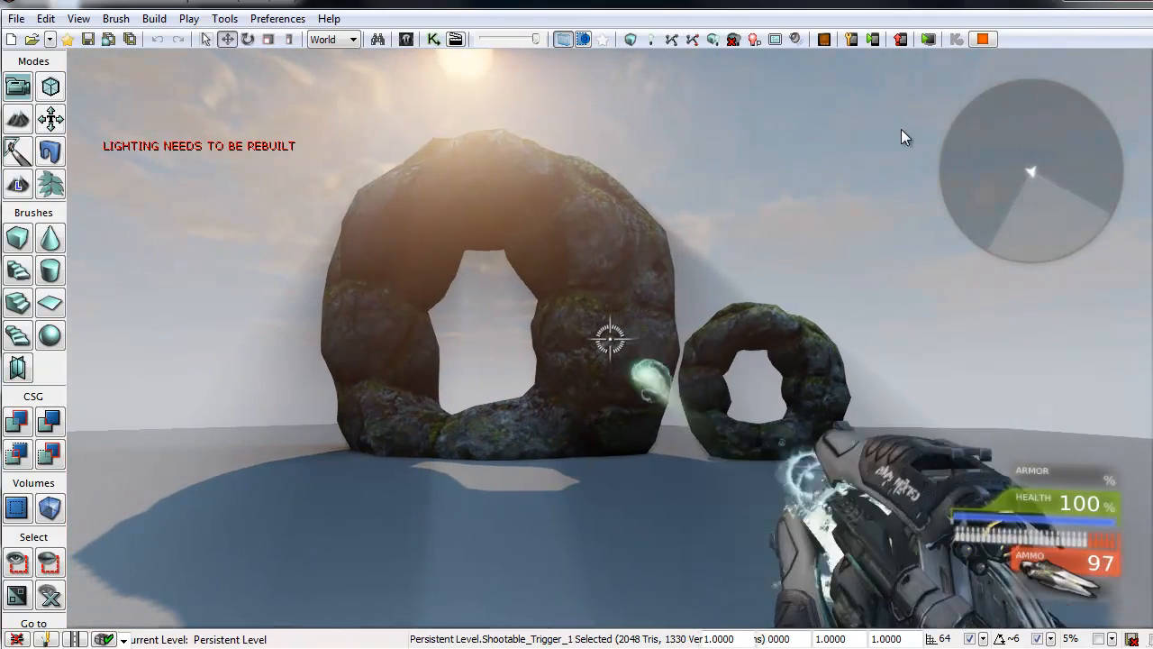
click(901, 129)
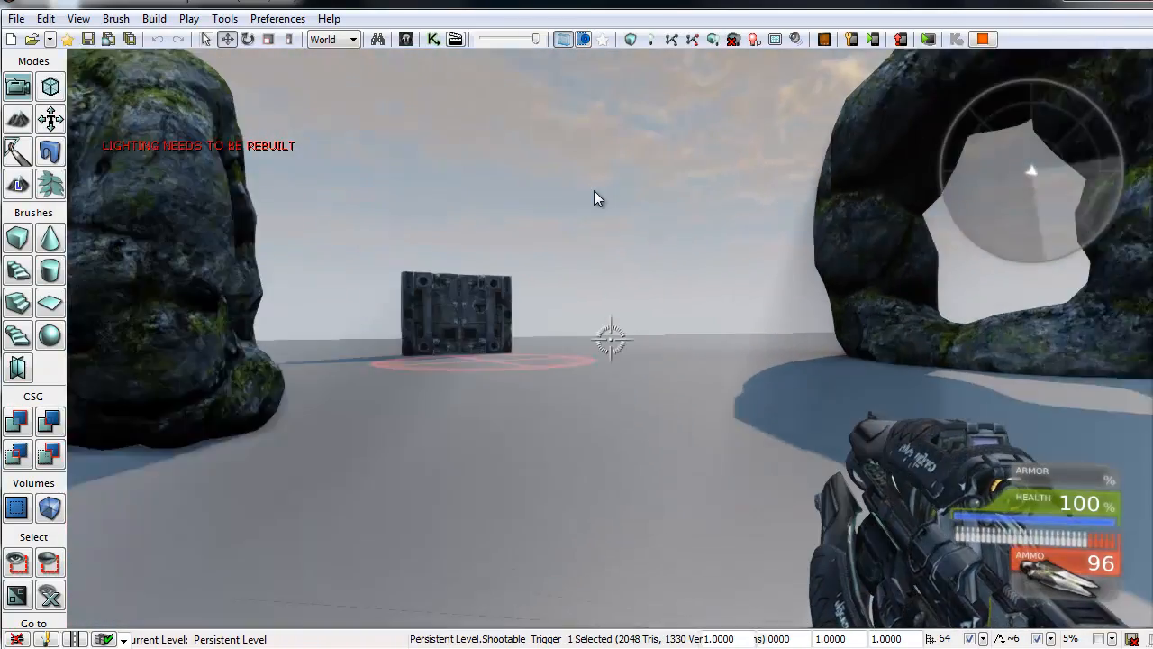
Approach the nearest stone ring, fire several shots at it and end the play session
key(w)
click(895, 171)
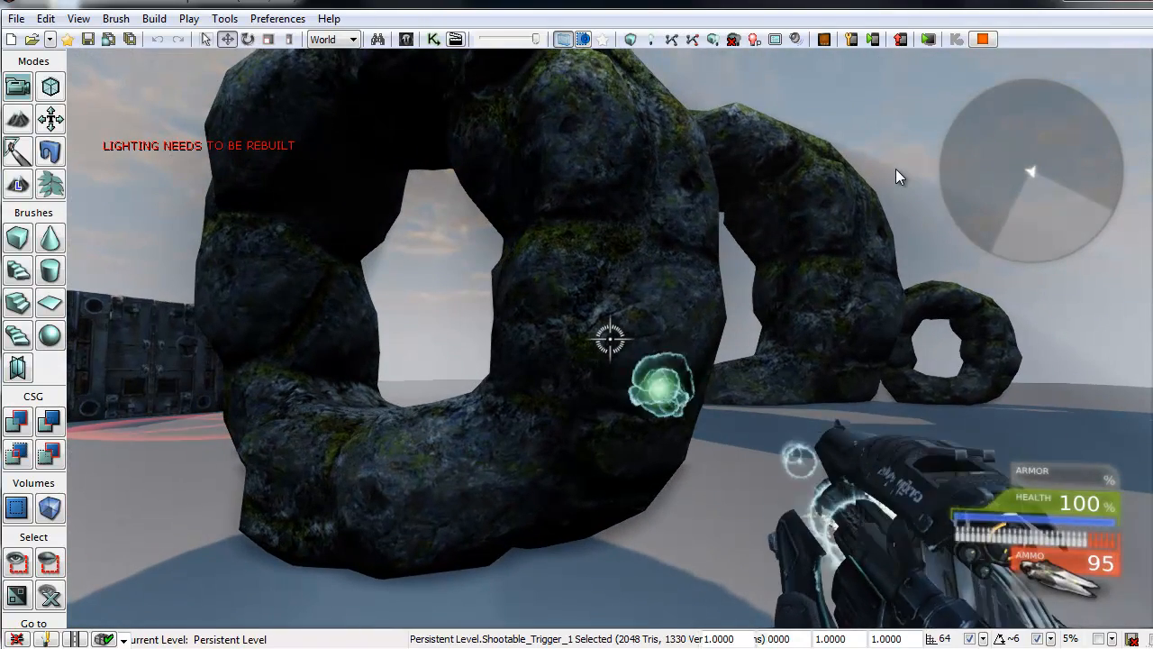
click(895, 168)
click(896, 169)
click(896, 169)
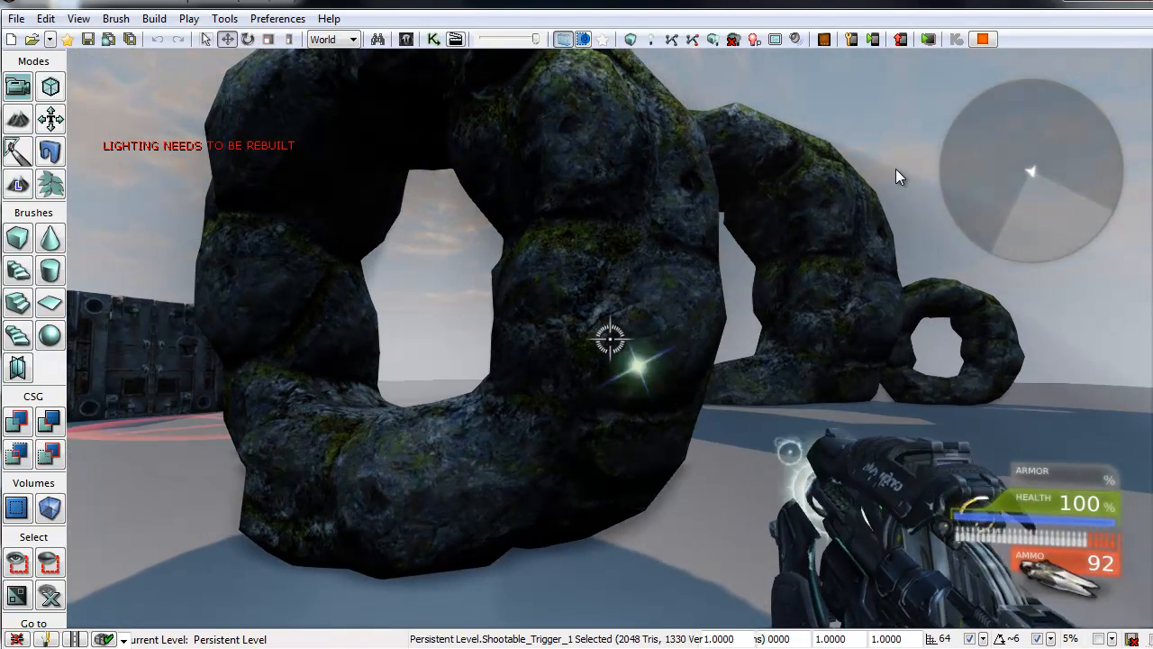
key(Escape)
Compare the Remote Event property of the three shootable stone rings and close the properties window
double_click(447, 251)
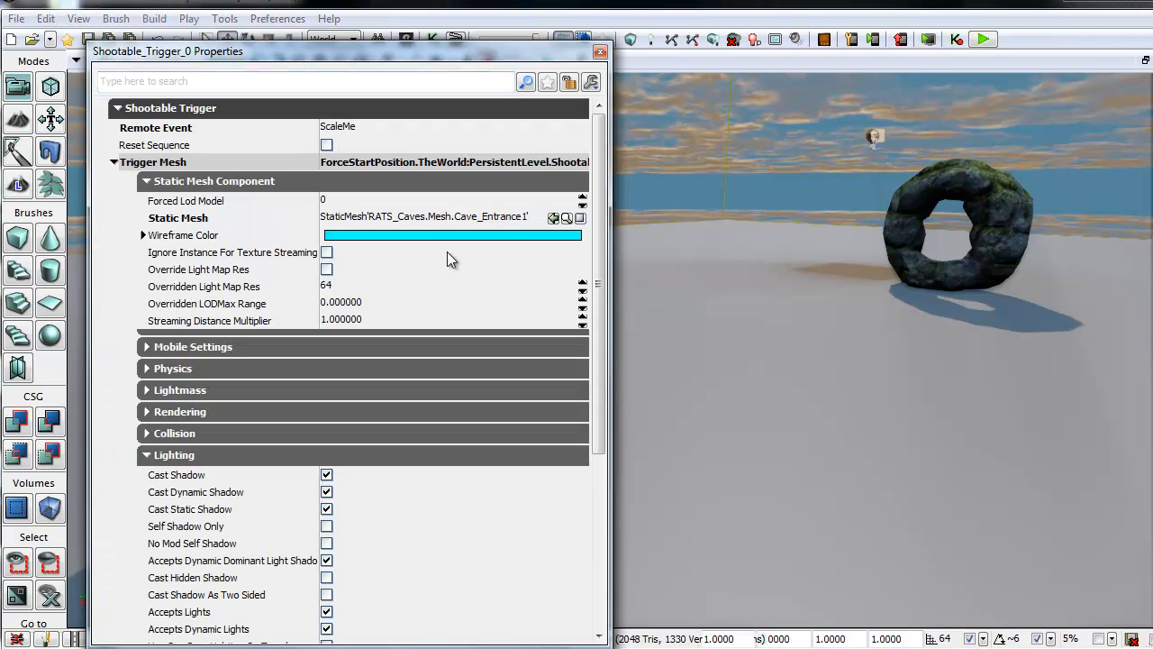
click(952, 177)
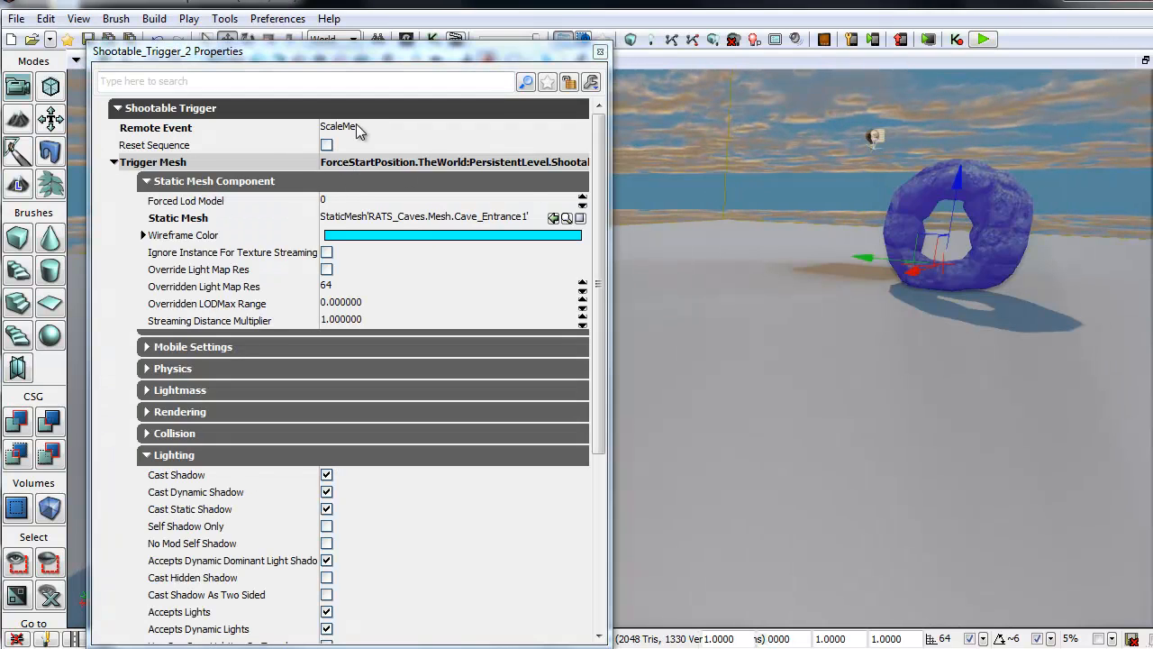
right_drag(806, 247, 1099, 263)
click(723, 295)
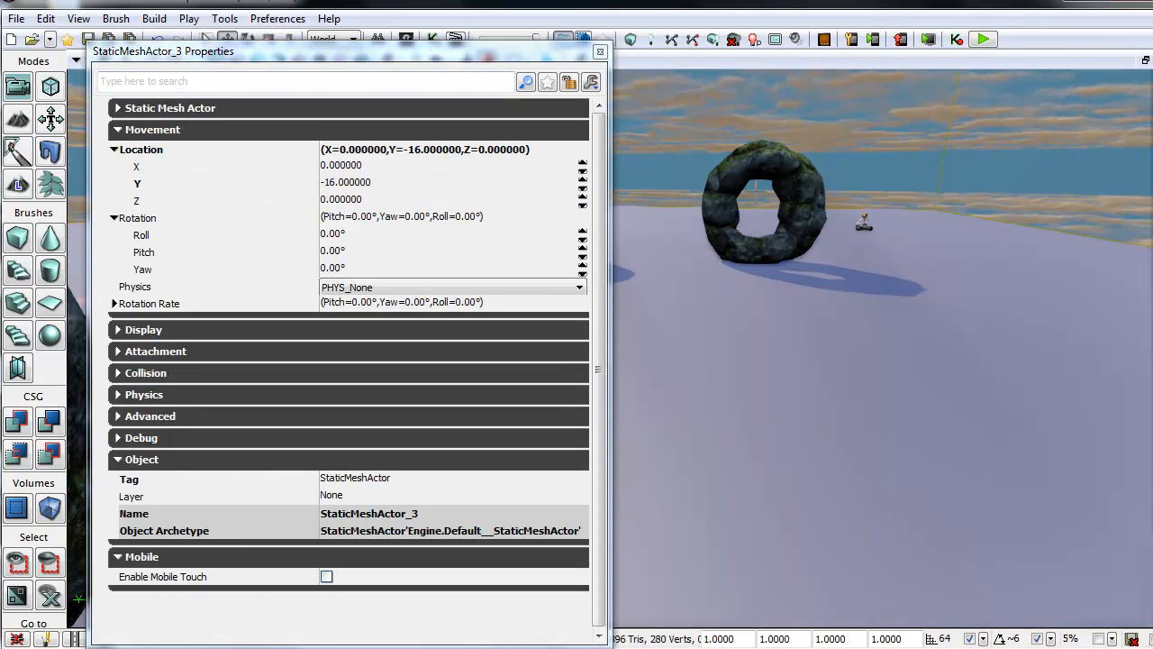
click(765, 166)
click(344, 124)
click(600, 52)
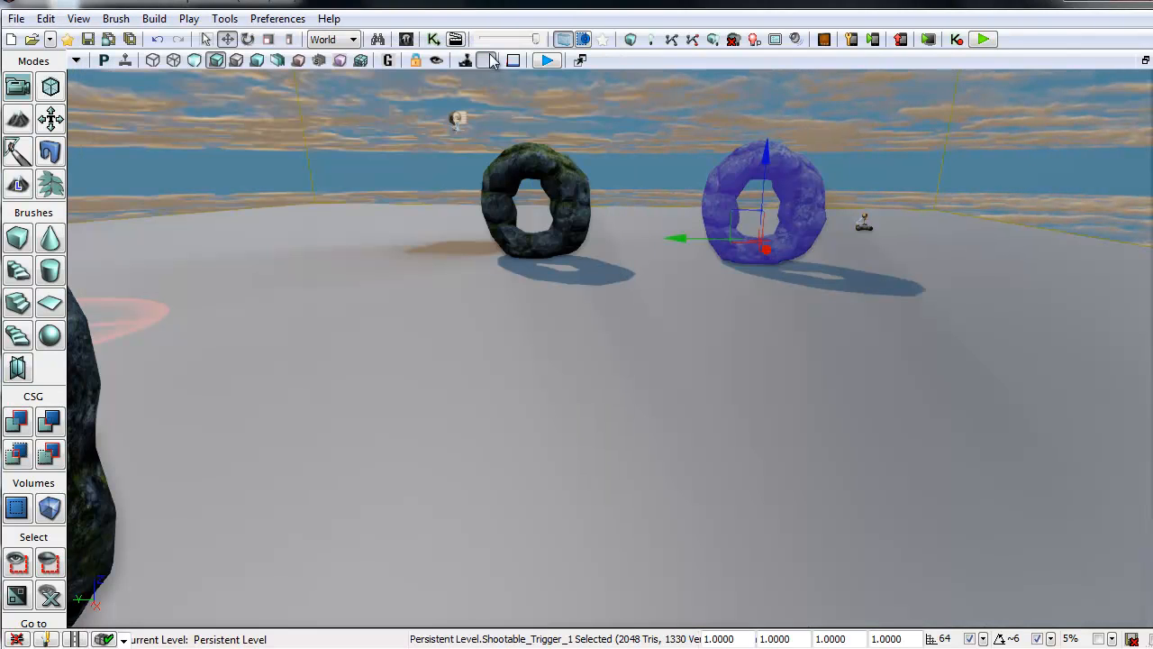
Locate the "ScaleMe" Remote Event in Kismet and move its node to below the level of the Add Float node it triggers
click(434, 40)
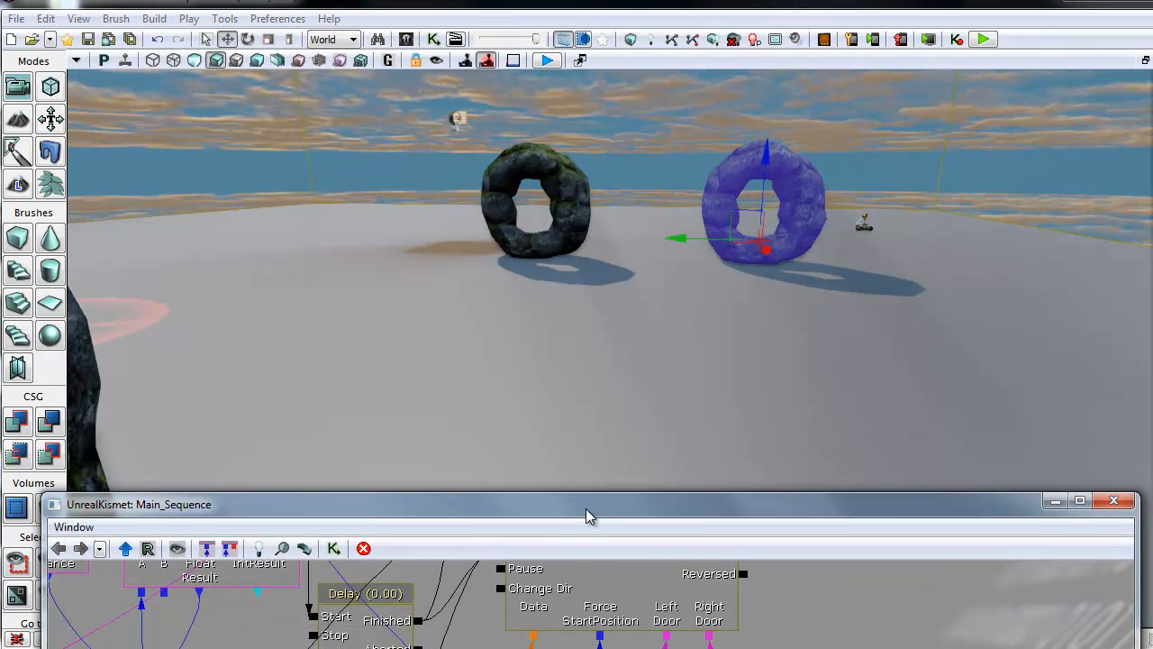
drag(586, 516, 624, 134)
drag(361, 362, 497, 257)
scroll(495, 259, down, 5)
drag(358, 437, 738, 176)
drag(370, 399, 429, 330)
scroll(429, 330, up, 5)
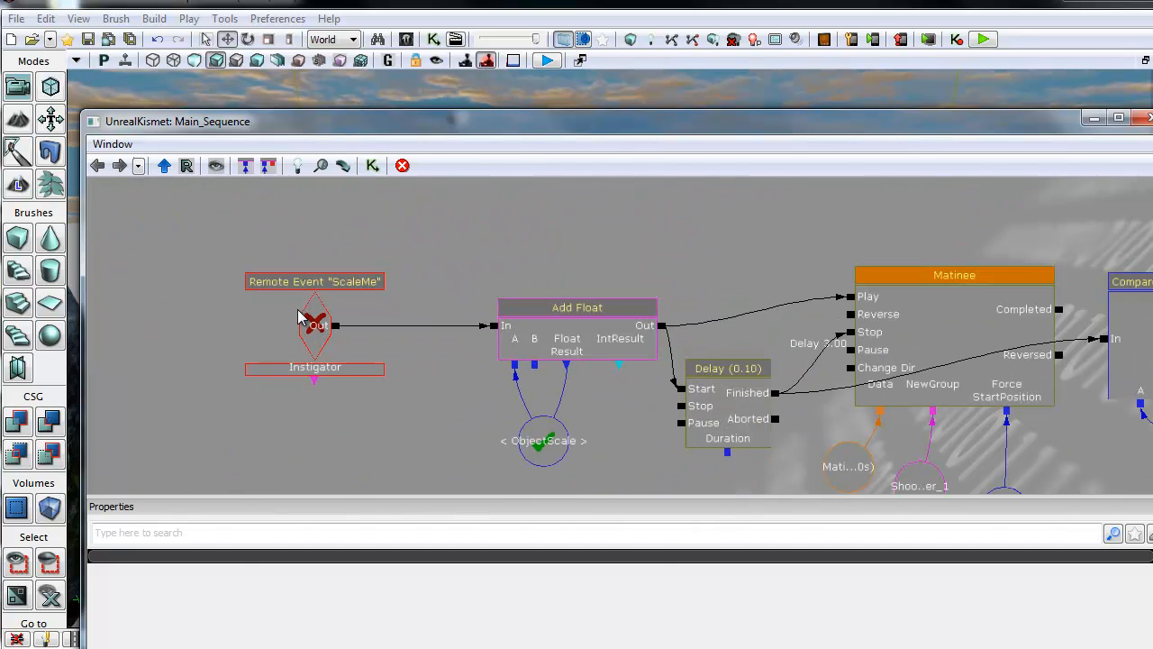
click(311, 362)
ctrl+drag(295, 286, 251, 201)
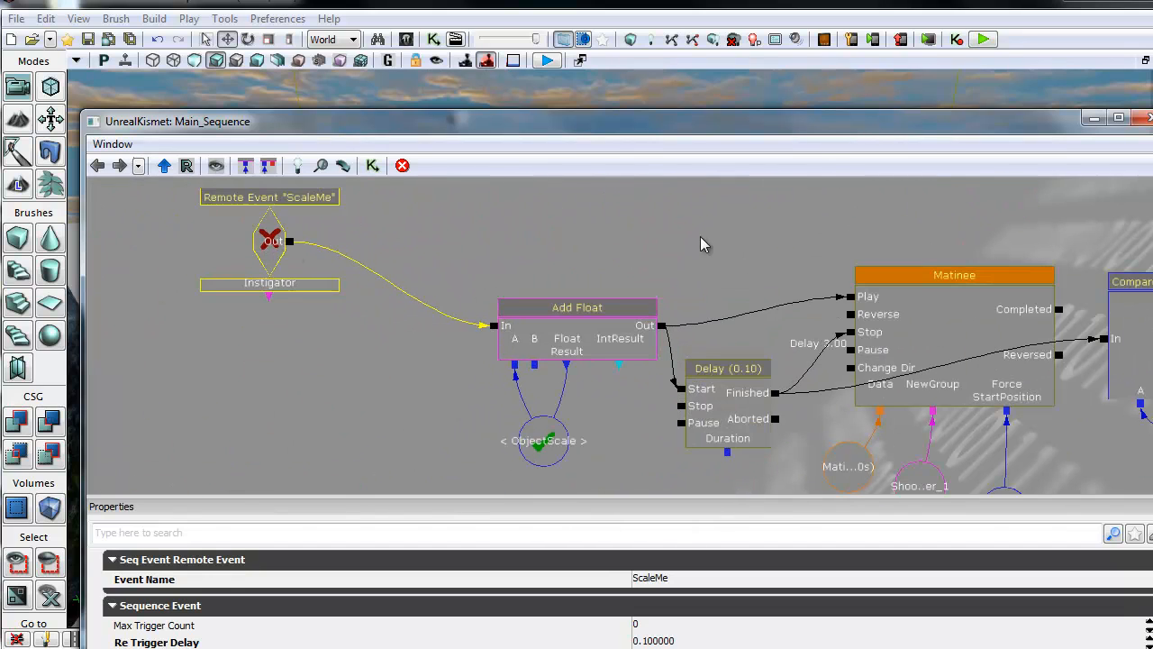
ctrl+drag(292, 254, 184, 387)
Examine the Add Float, Delay, Matinee and Compare Float chain behind the ScaleMe event and close Kismet
drag(515, 326, 303, 470)
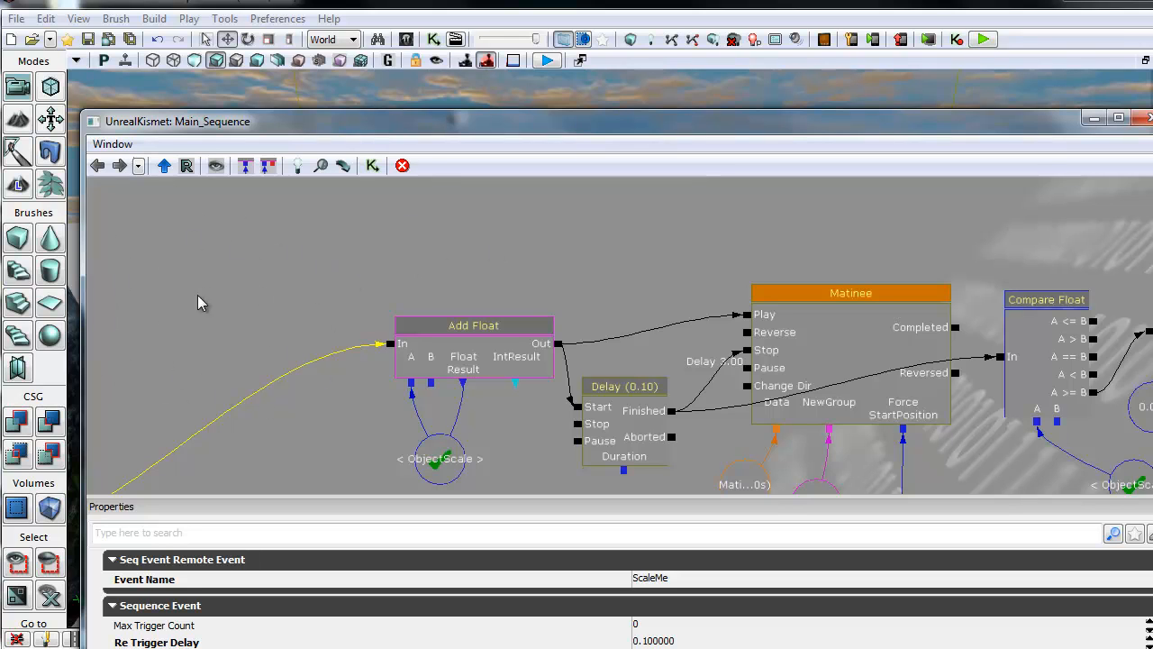
drag(691, 240, 563, 218)
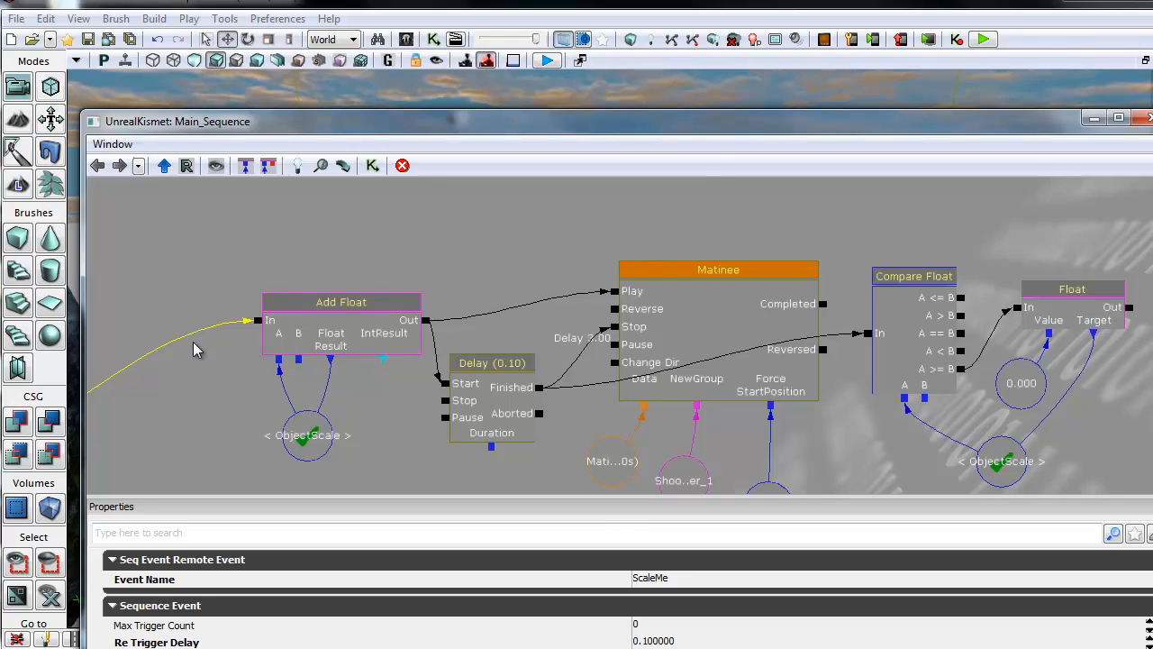
drag(285, 260, 364, 246)
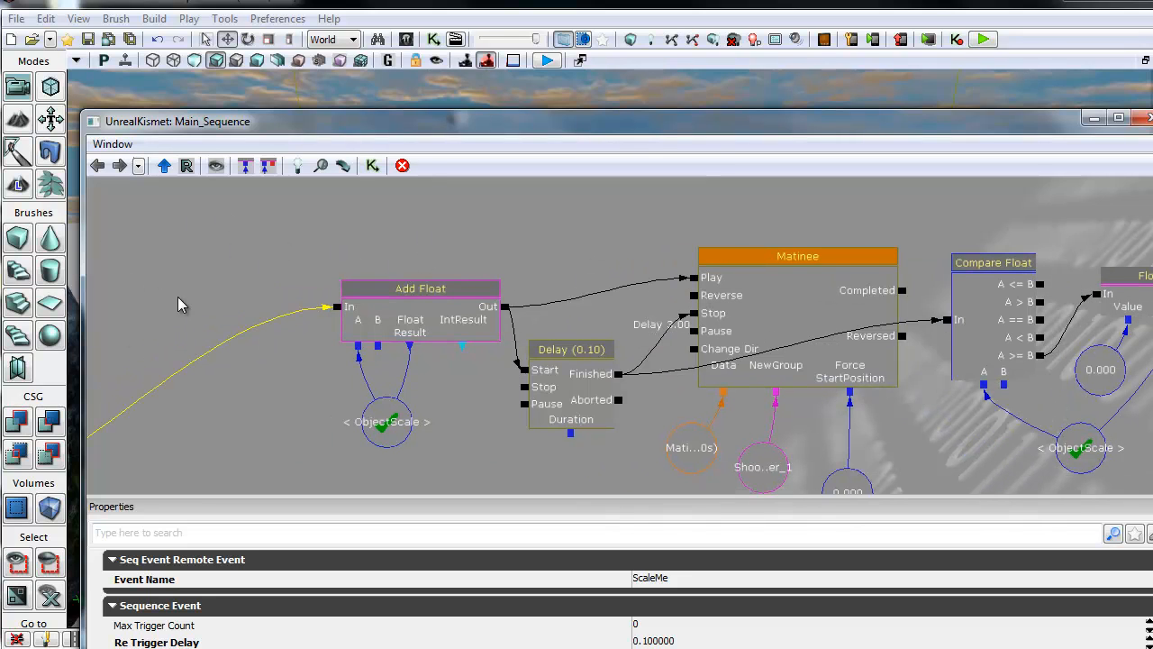
drag(660, 133, 626, 65)
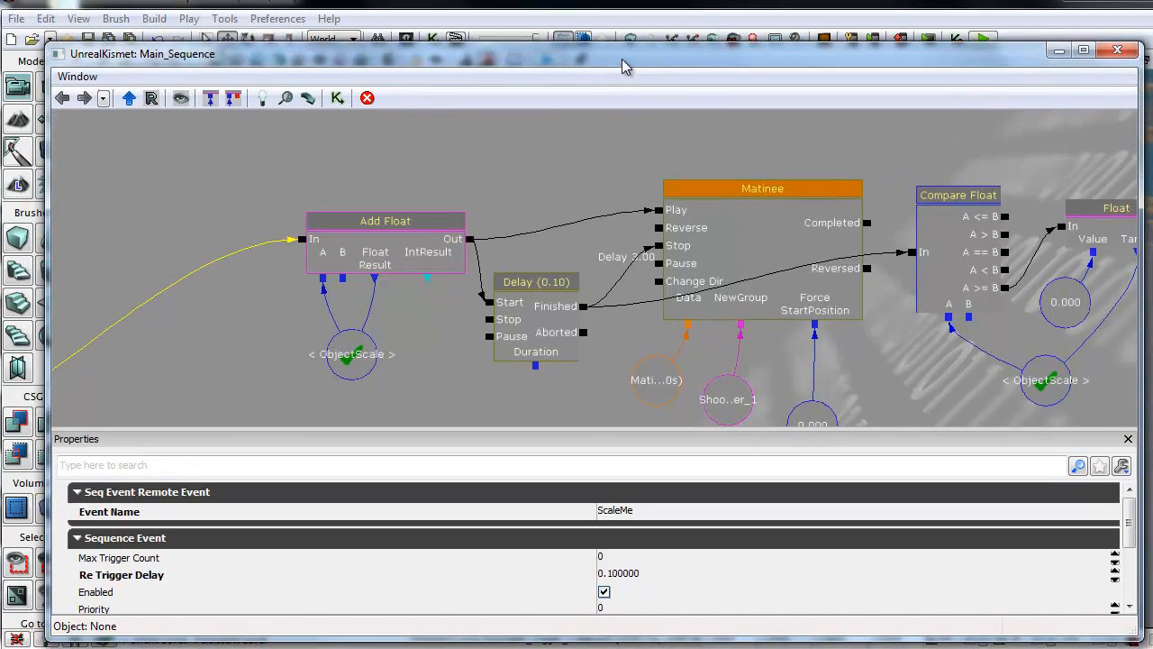
click(1117, 50)
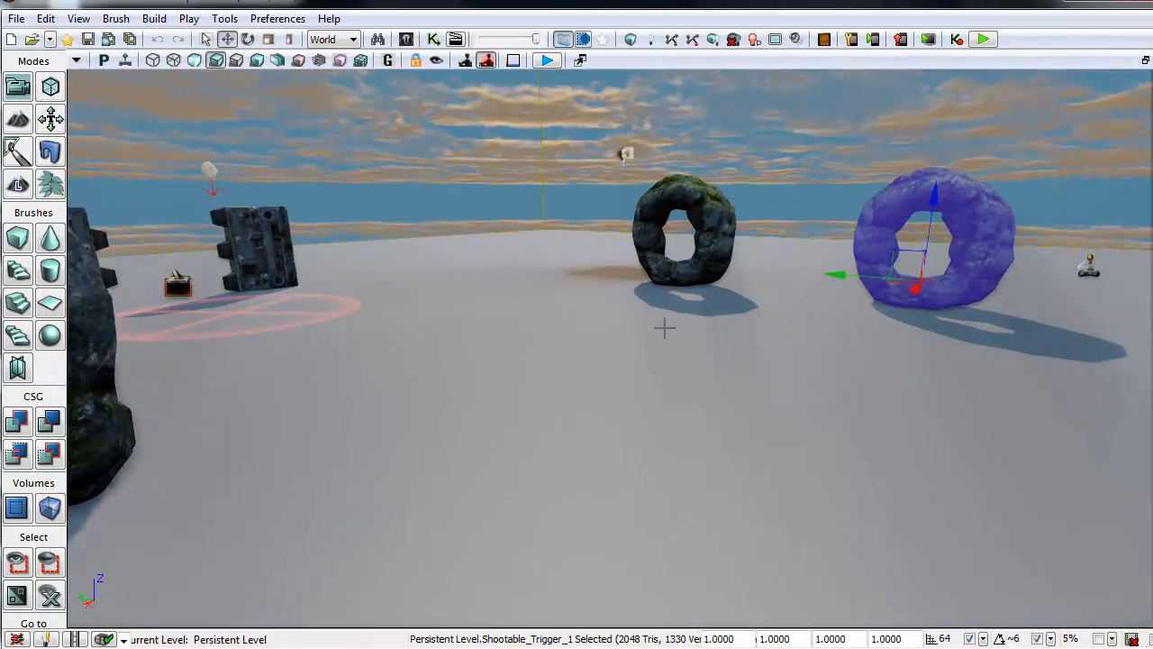
Duplicate the selected shootable stone ring and place the copy in front of the other two rings
right_drag(647, 358, 791, 289)
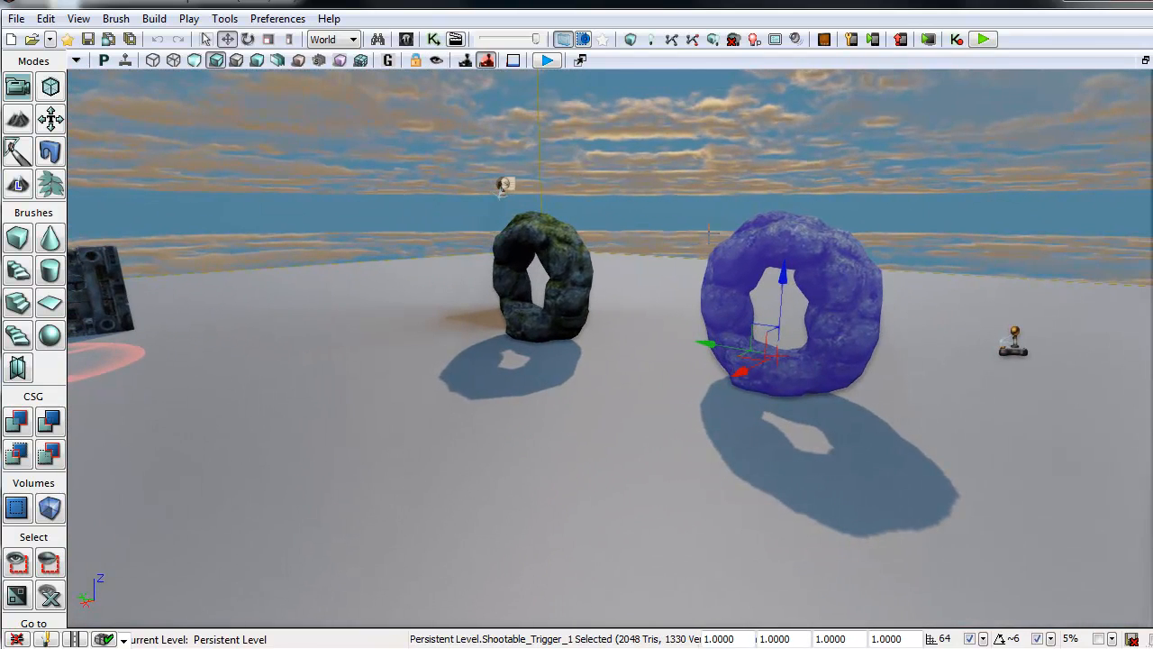
alt+drag(748, 373, 405, 553)
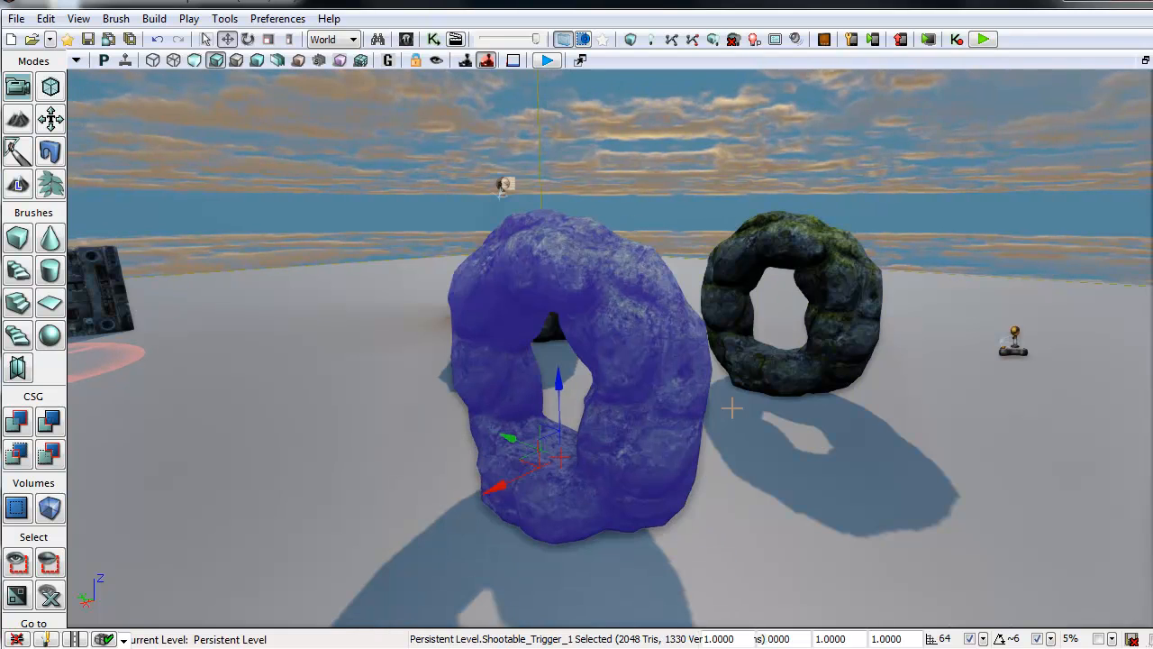
right_drag(730, 405, 710, 465)
Reopen Kismet and create a new Matinee node in an empty area above the existing scaling sequence
click(433, 46)
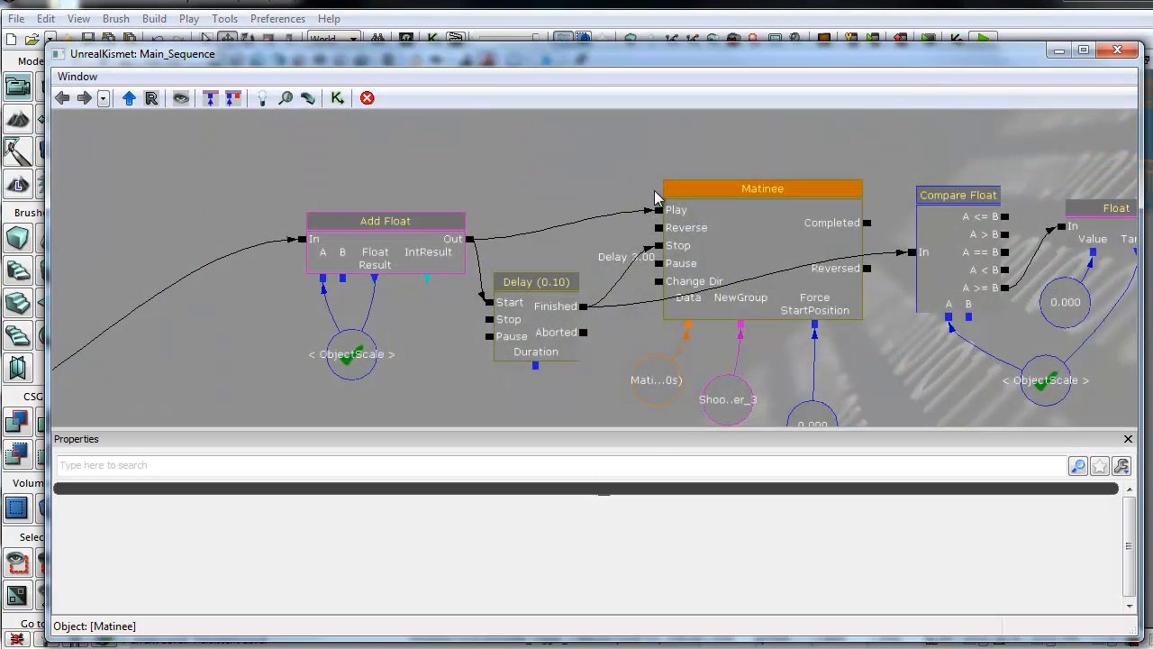
right_click(605, 228)
click(695, 237)
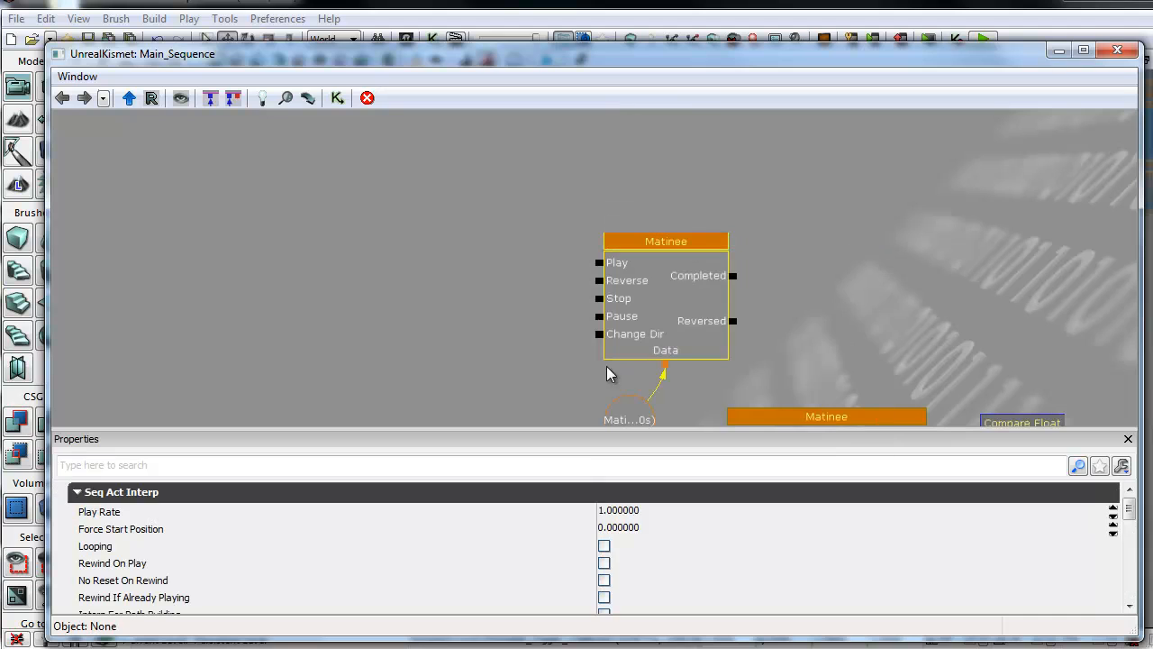
Open the new Matinee, add an empty group named NewGroup and give it a float property track for DrawScale
double_click(648, 304)
right_click(581, 192)
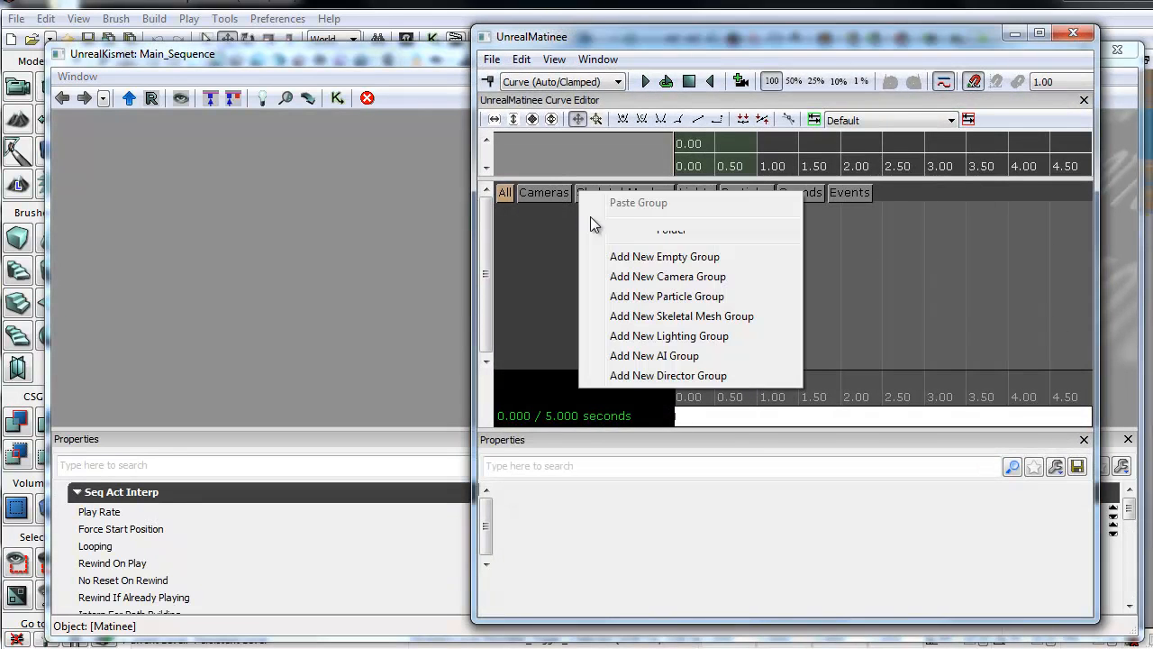
click(666, 257)
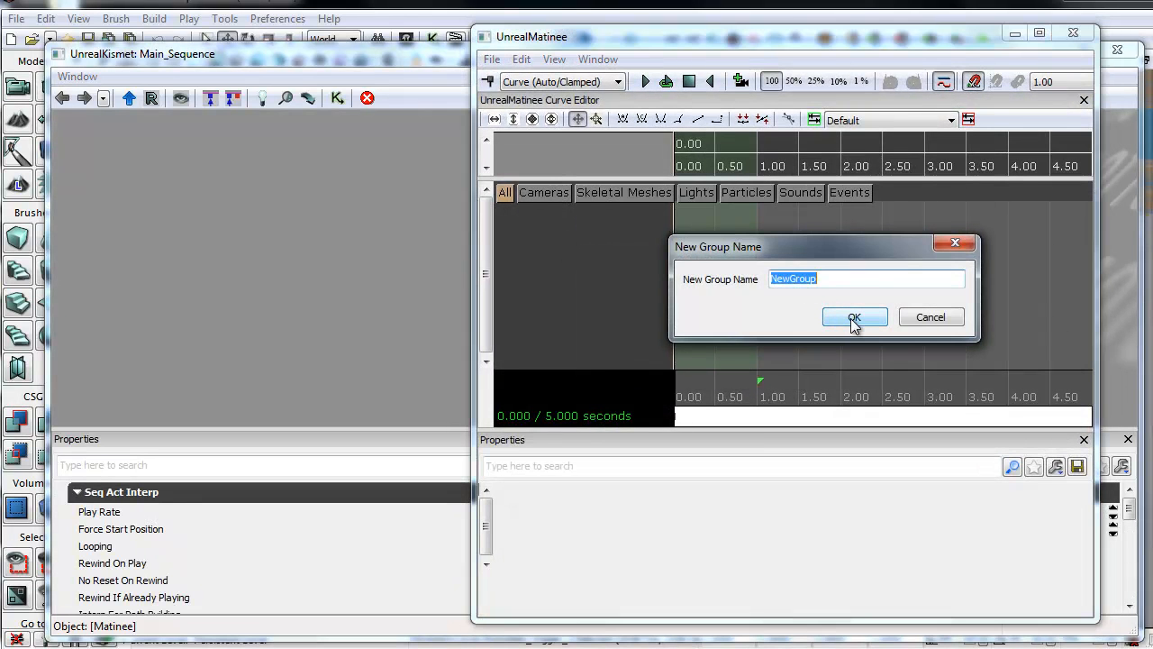
click(853, 318)
right_click(591, 218)
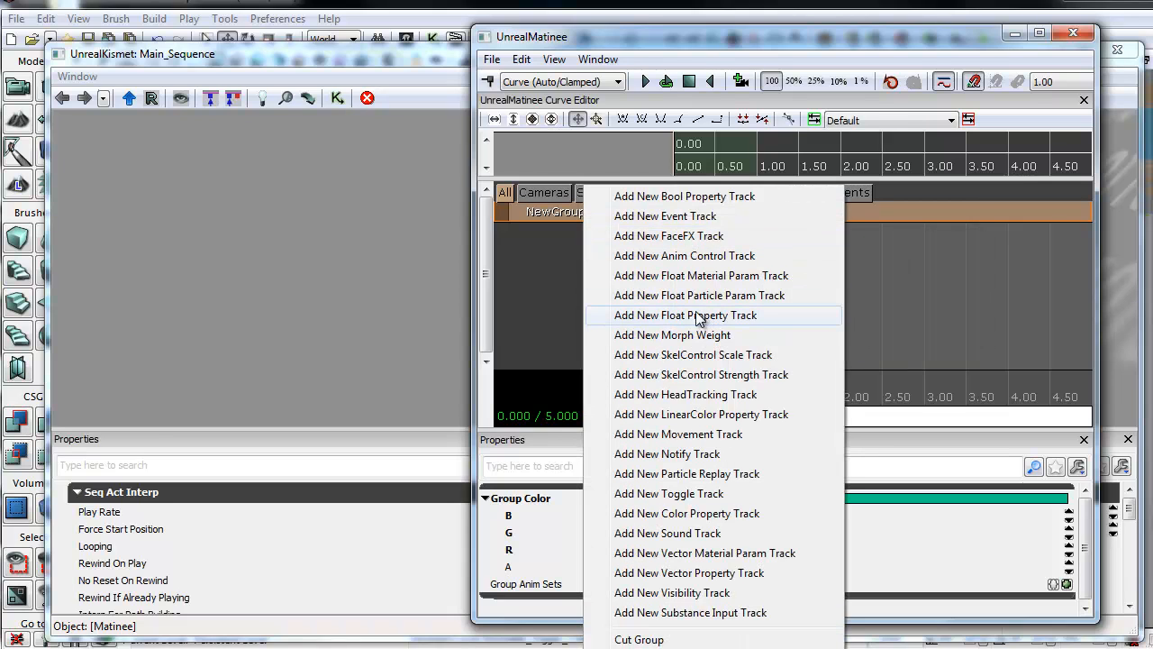
click(687, 315)
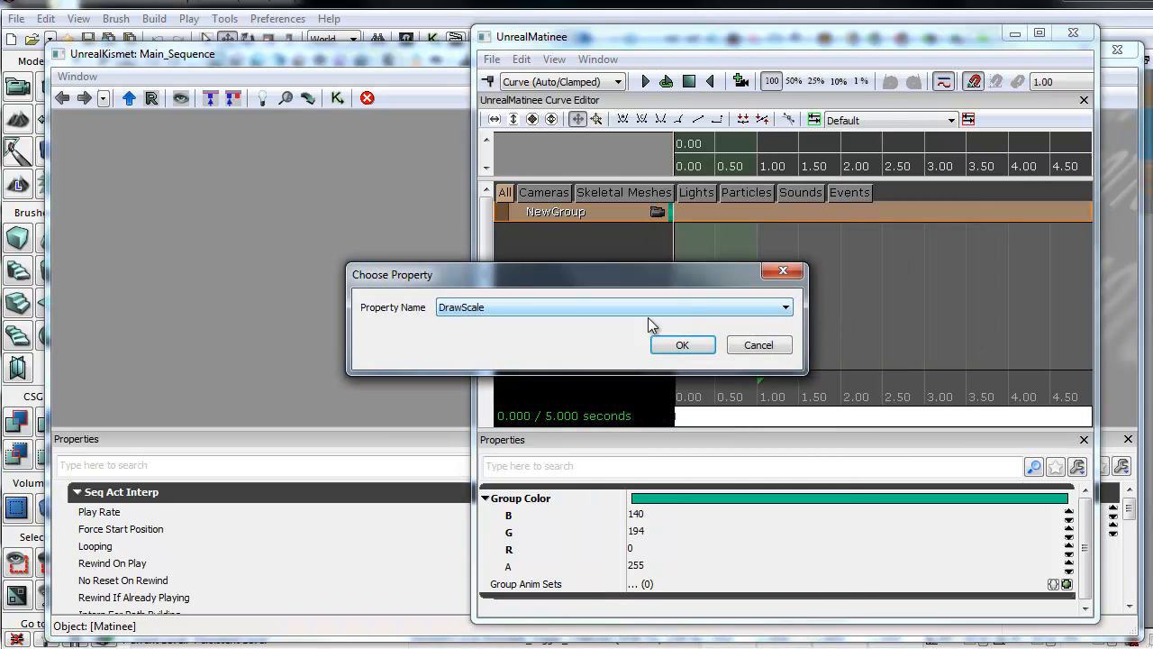
click(676, 343)
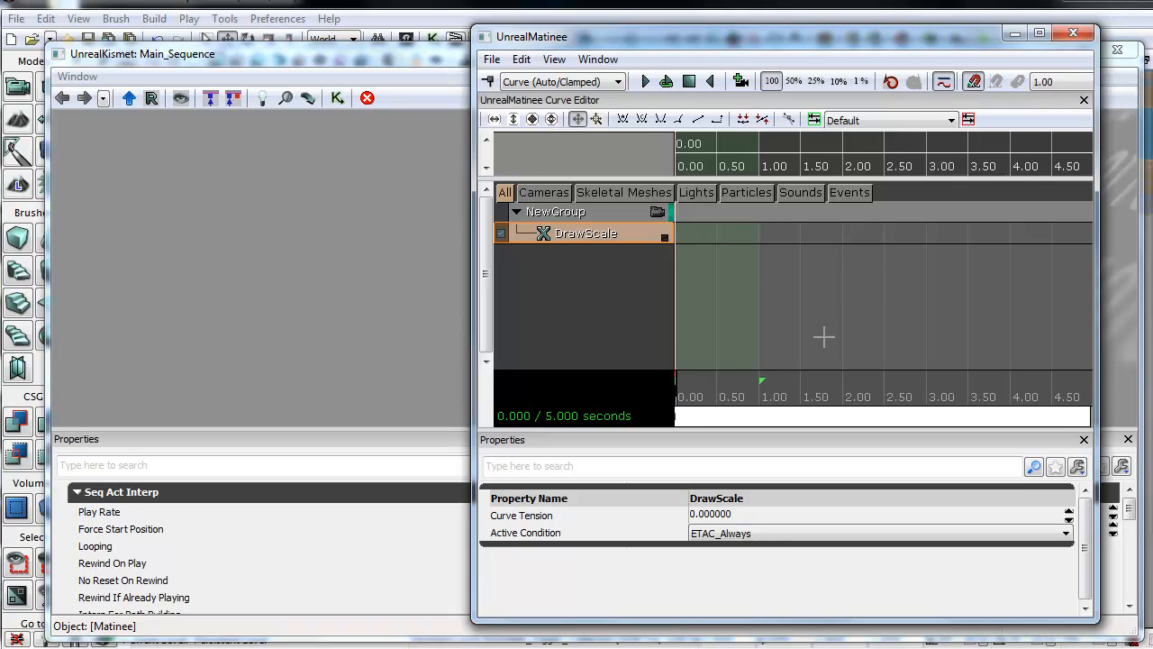
Add a DrawScale key at 0.00 seconds and set its value to 1
scroll(824, 336, down, 3)
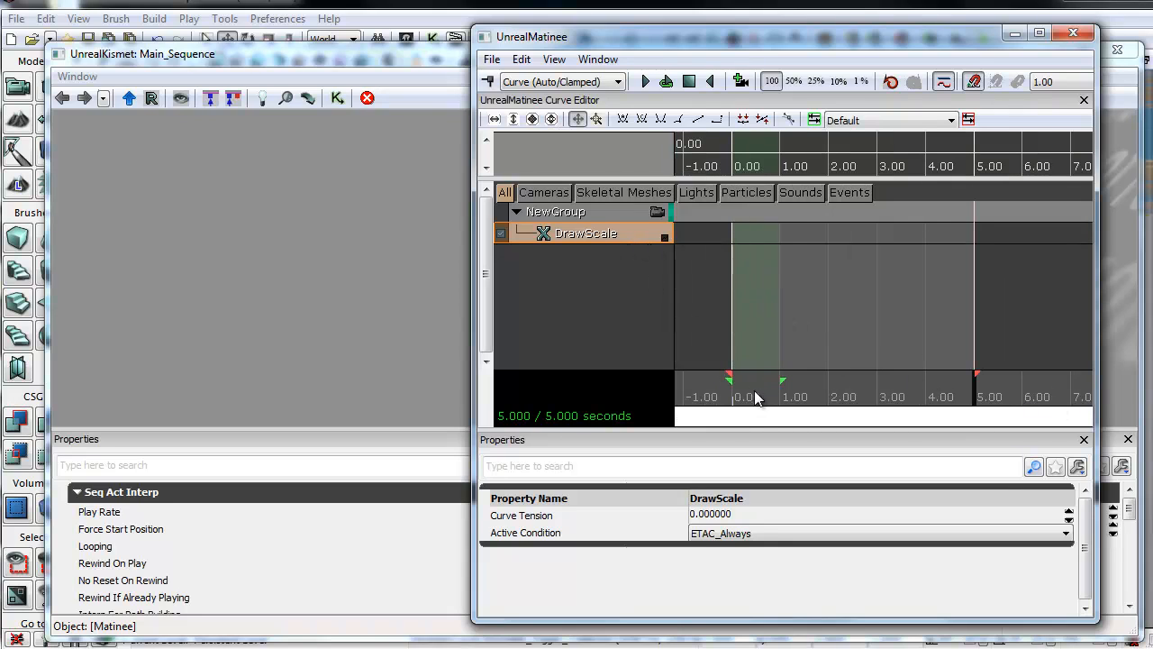
drag(757, 397, 682, 403)
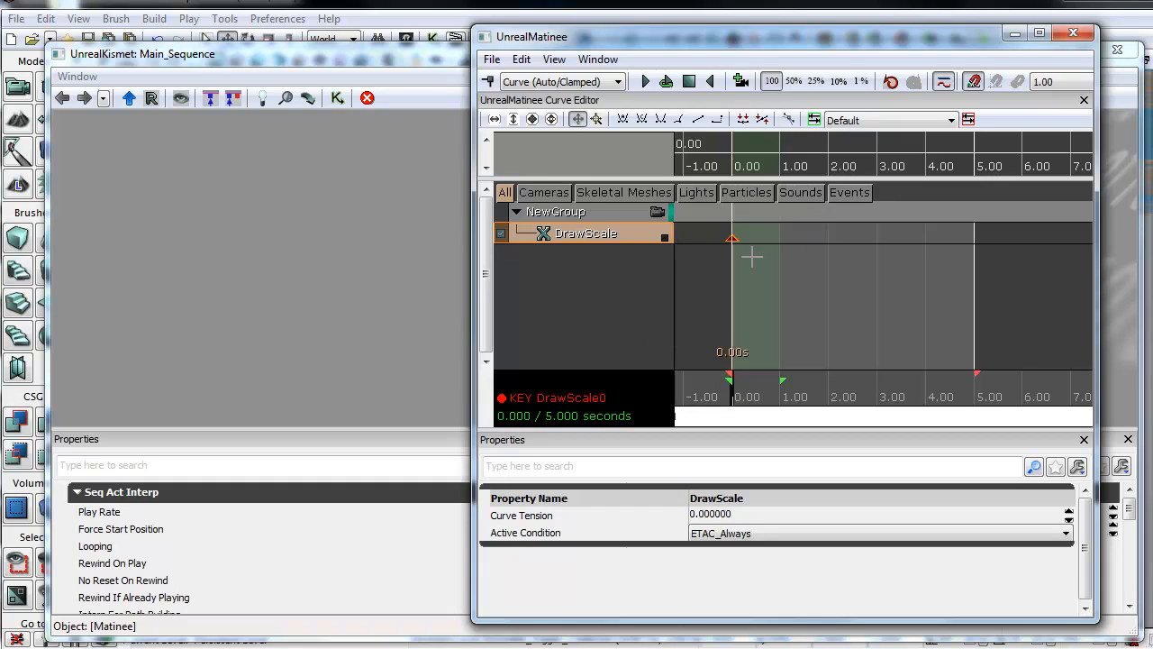
right_click(730, 236)
click(772, 267)
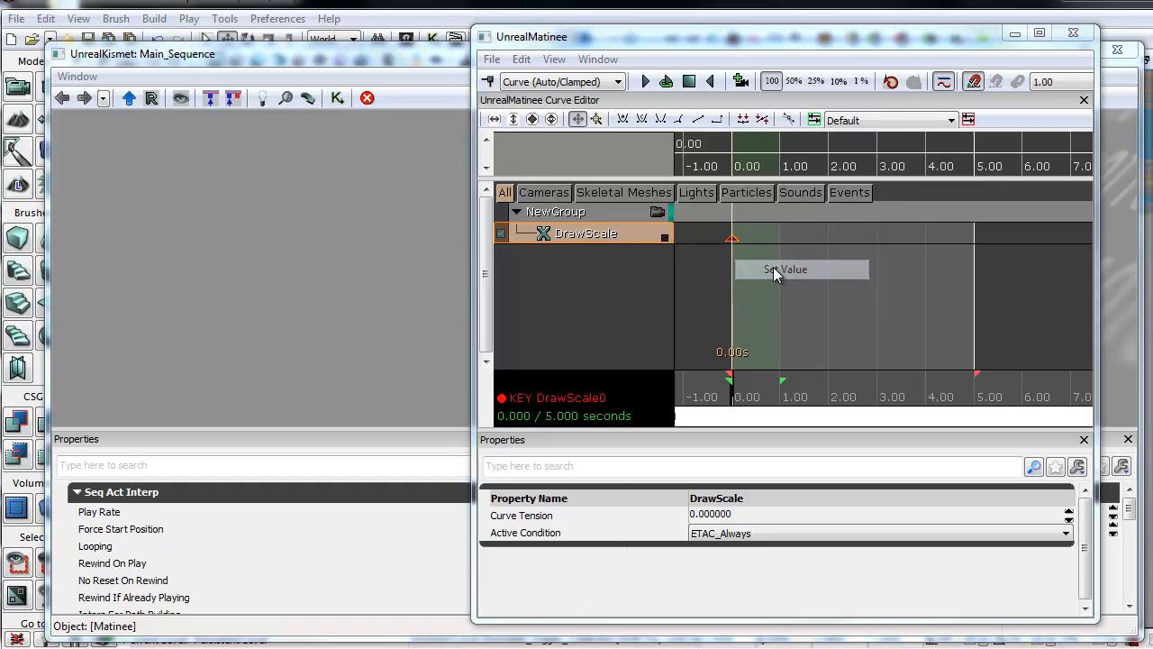
text(1)
key(Return)
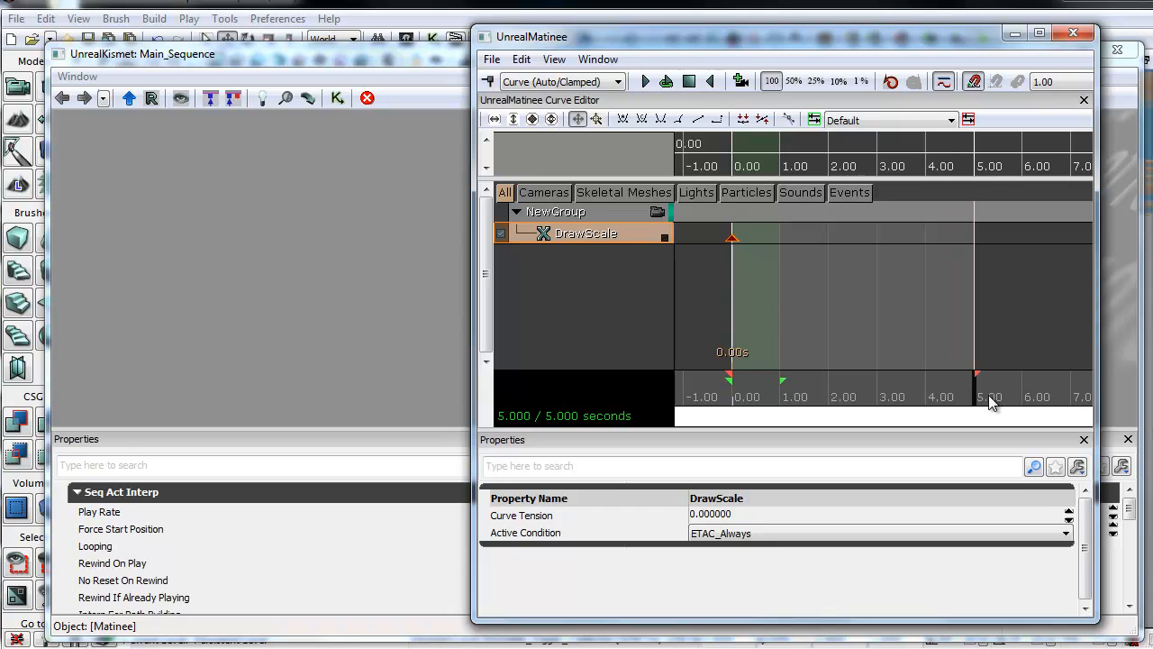
Add a second DrawScale key at 5.00 seconds and set its value to 1
right_click(974, 239)
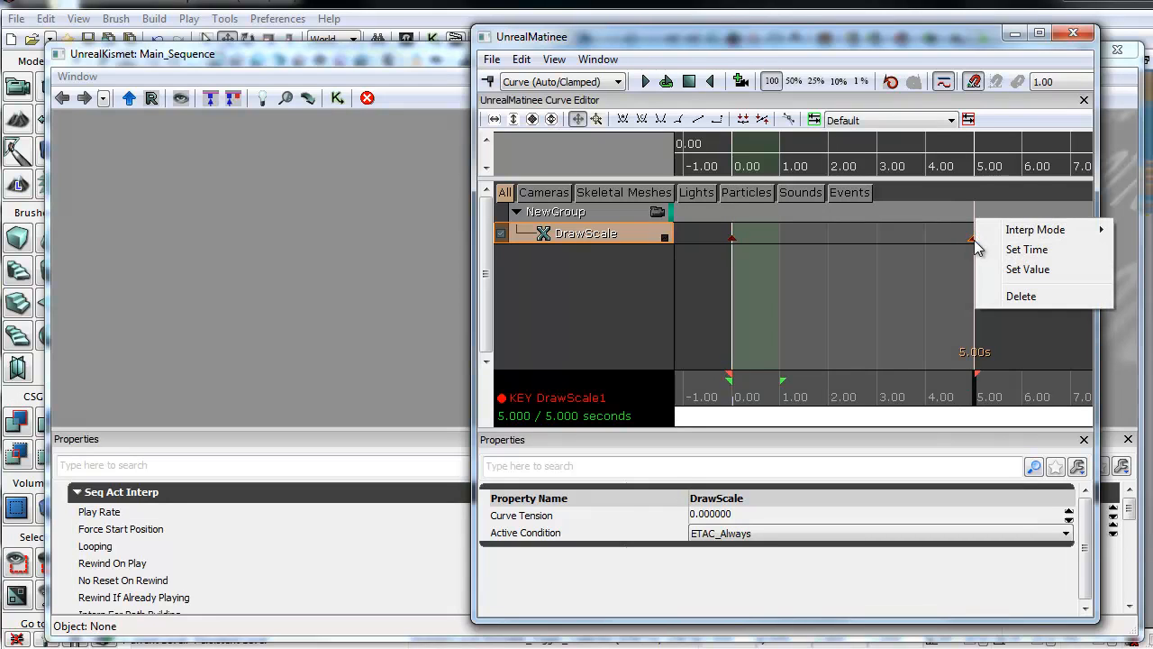
click(1042, 271)
text(1)
key(Return)
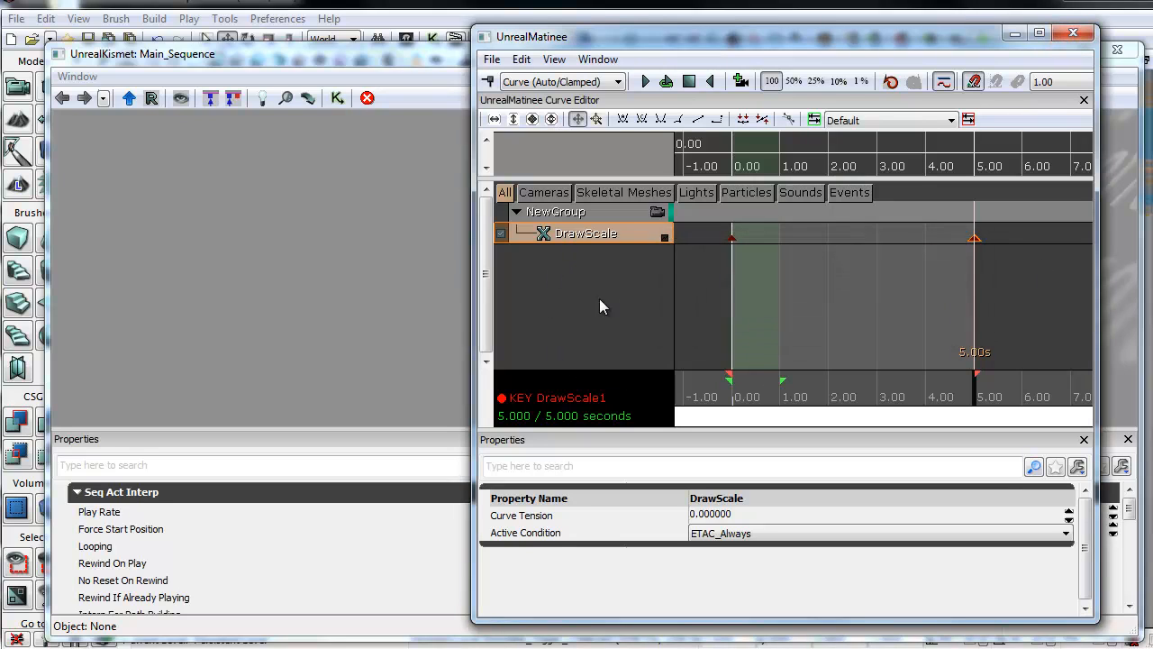
Add a Movement track to NewGroup alongside the DrawScale track
click(542, 264)
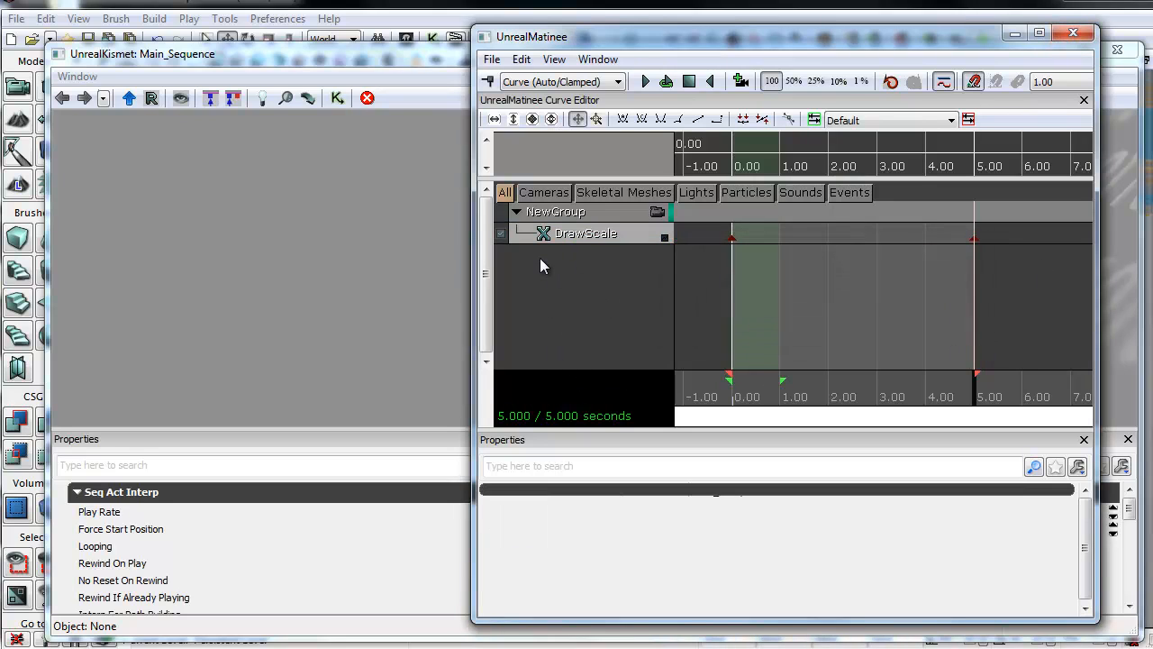
right_click(565, 209)
click(670, 436)
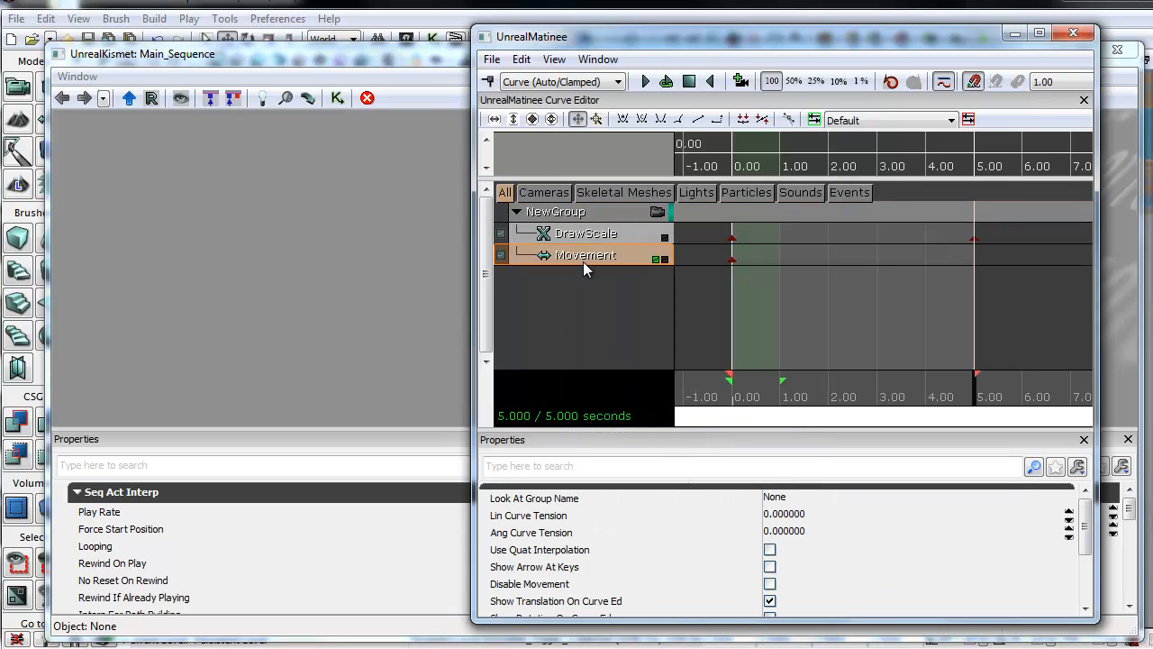
Add a Movement key at 5.00 seconds, offset the duplicated ring along the Y axis and scrub the timeline to preview it
click(434, 54)
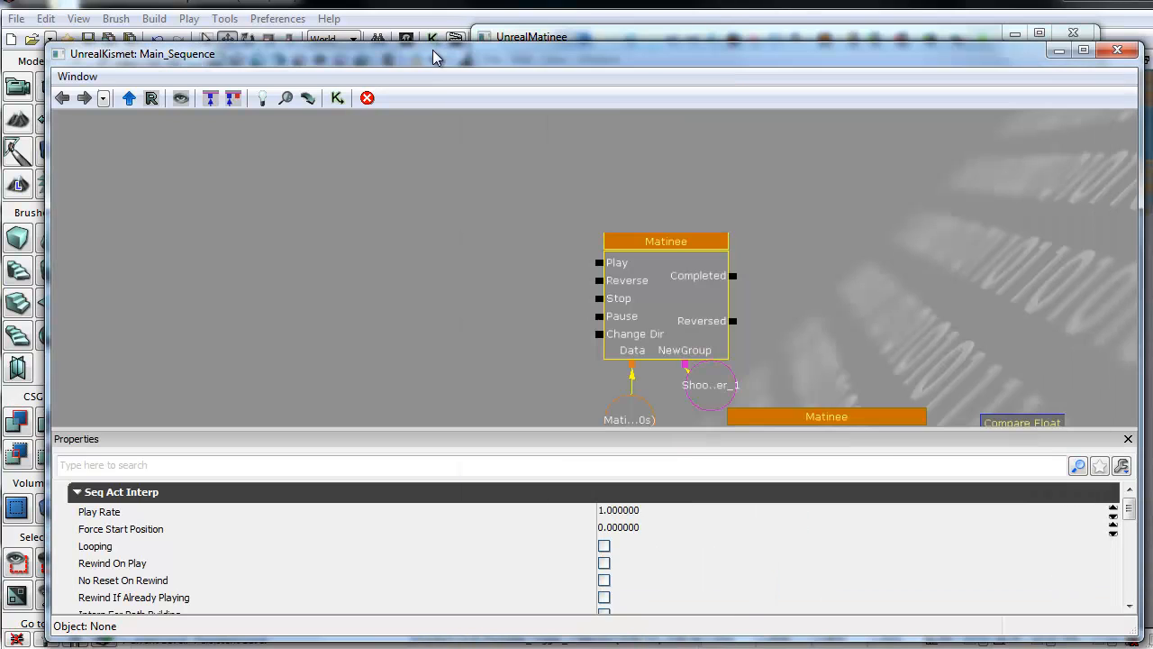
click(1116, 49)
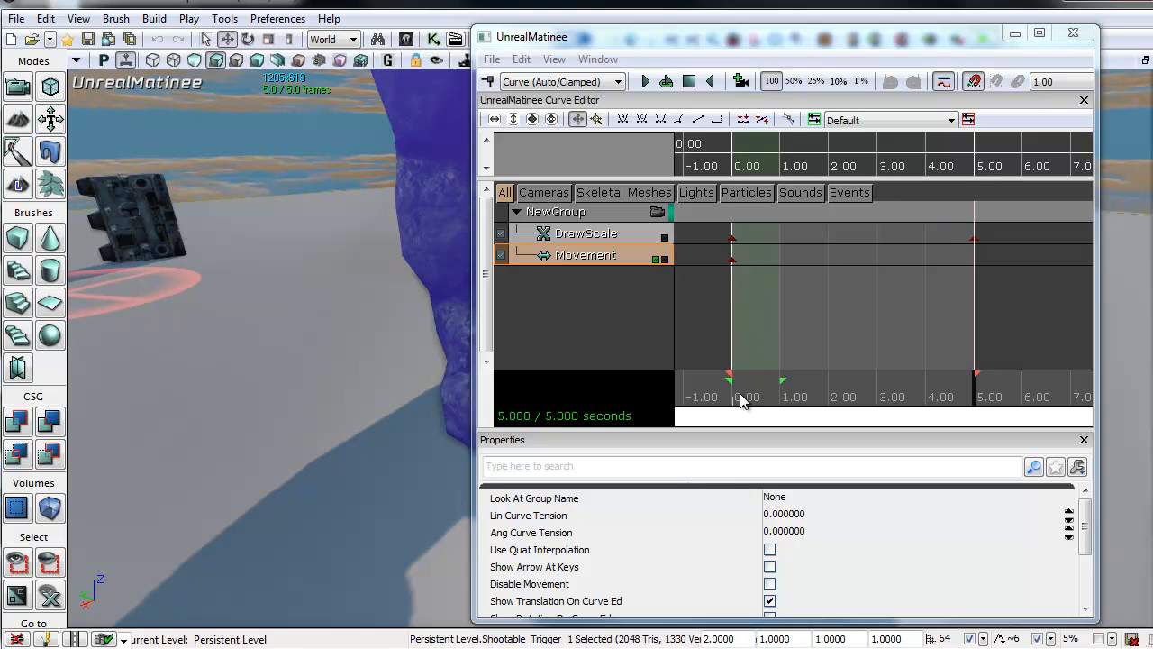
right_drag(321, 303, 371, 309)
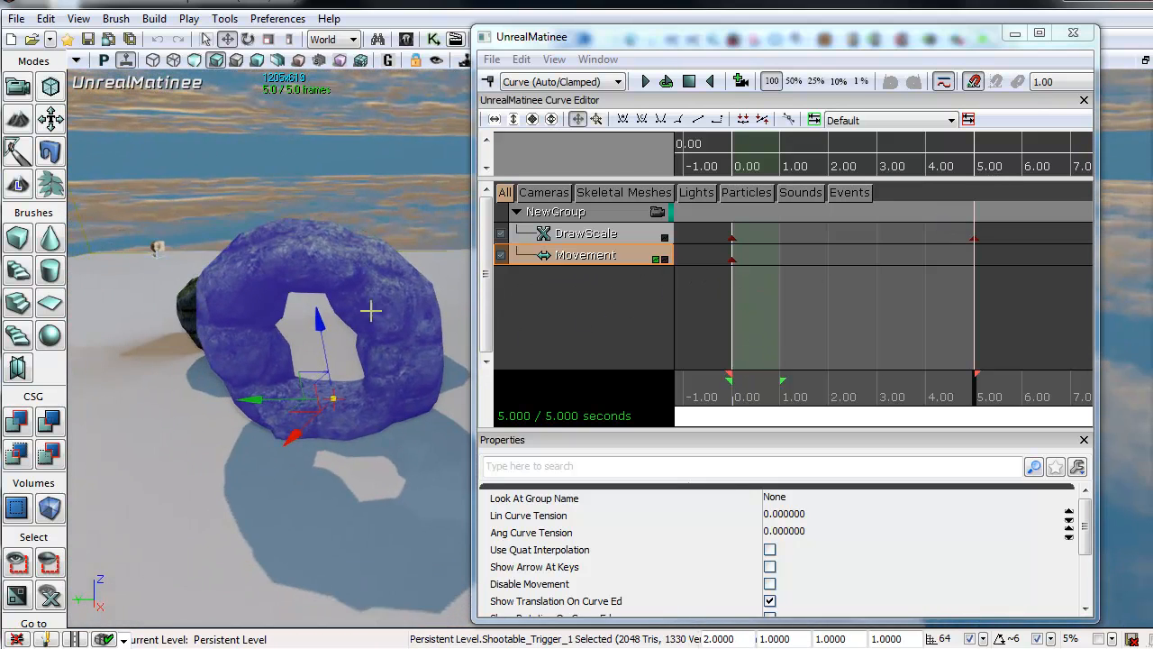
click(605, 258)
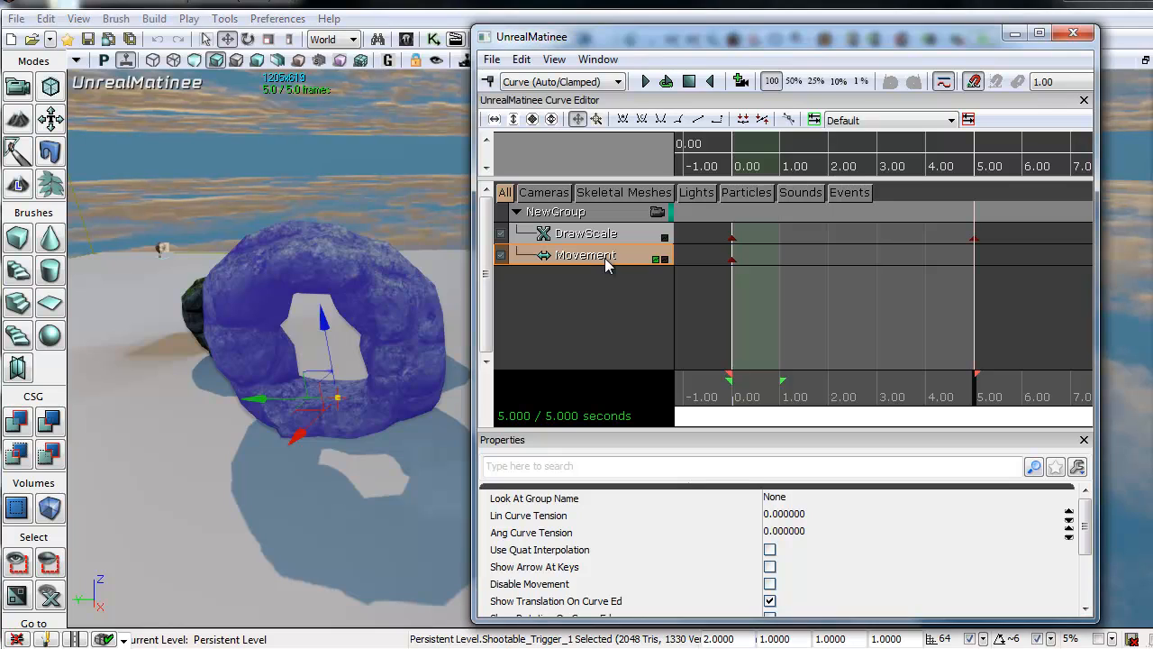
key(Return)
drag(254, 399, 223, 402)
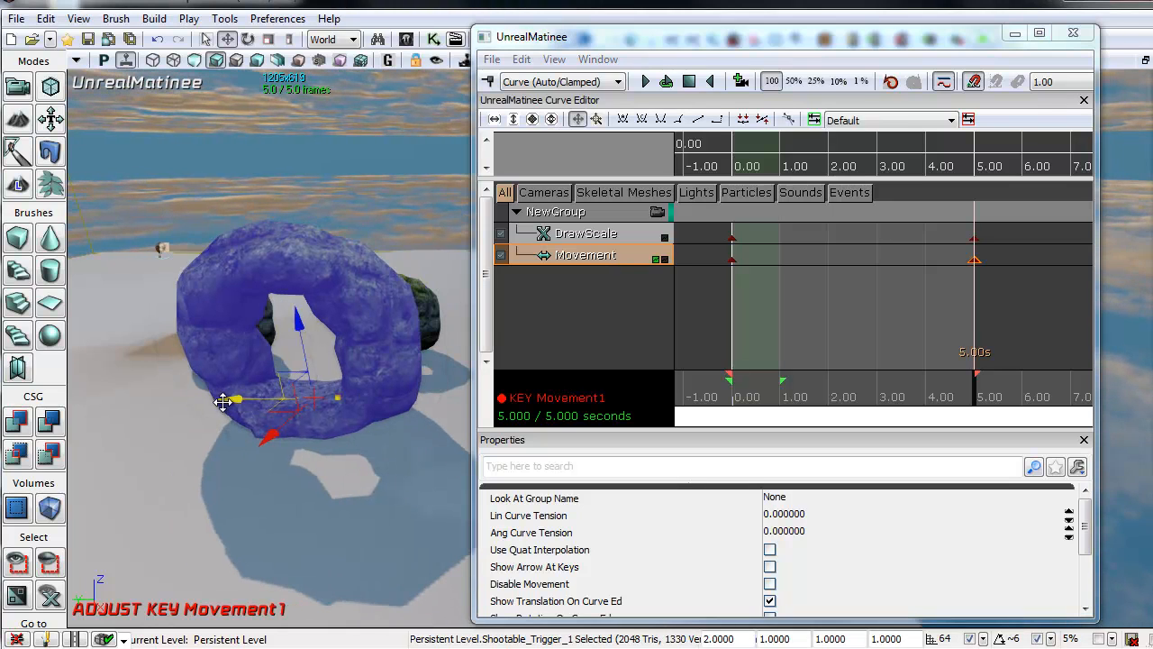
mouse_move(980, 406)
mouse_down()
mouse_move(875, 393)
mouse_move(682, 410)
mouse_up()
mouse_move(775, 387)
mouse_down()
mouse_move(941, 396)
mouse_move(726, 401)
mouse_move(1014, 372)
mouse_up()
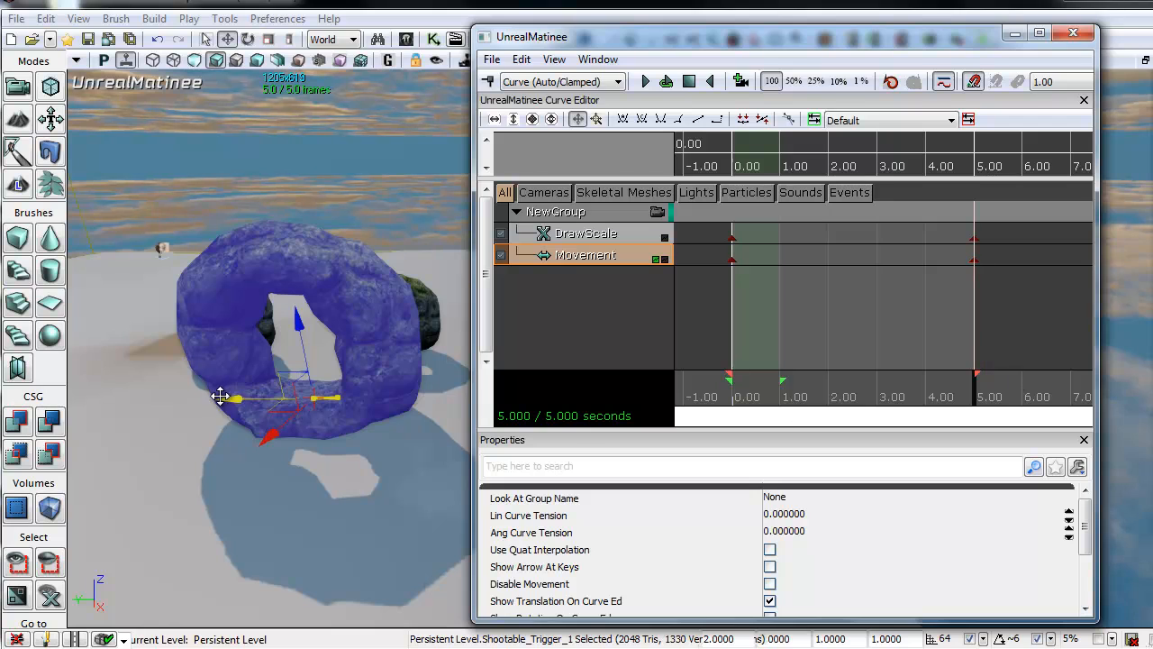
Move the ring farther along the Y axis on the 5.00-second Movement key and scrub through the animation
drag(226, 397, 159, 404)
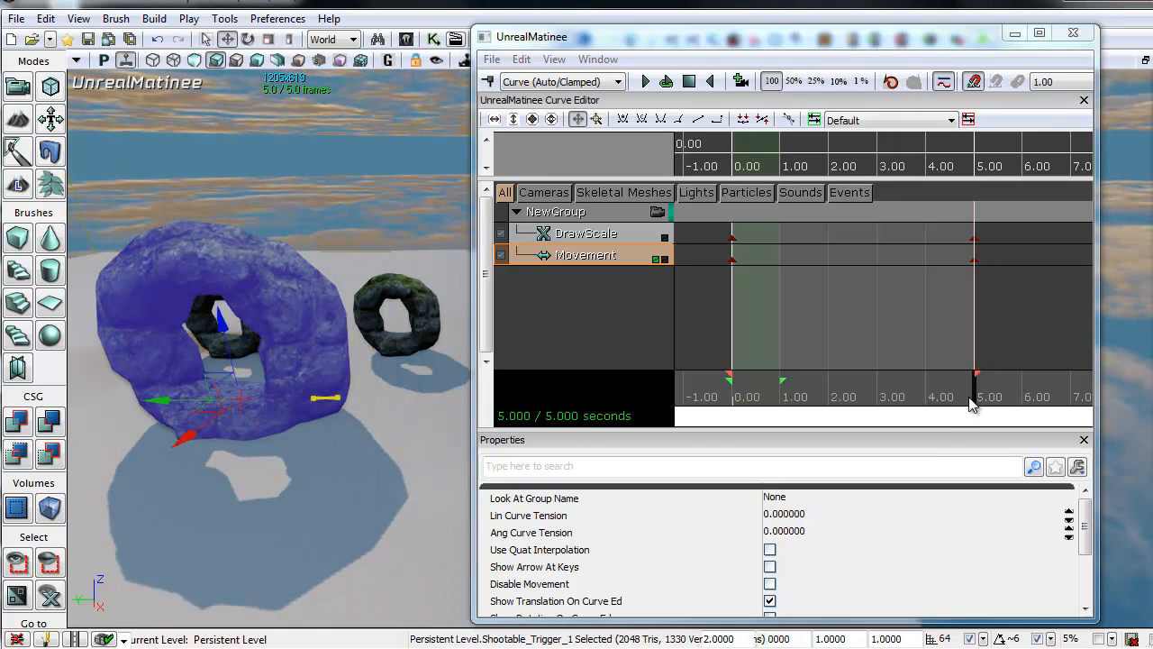
click(975, 260)
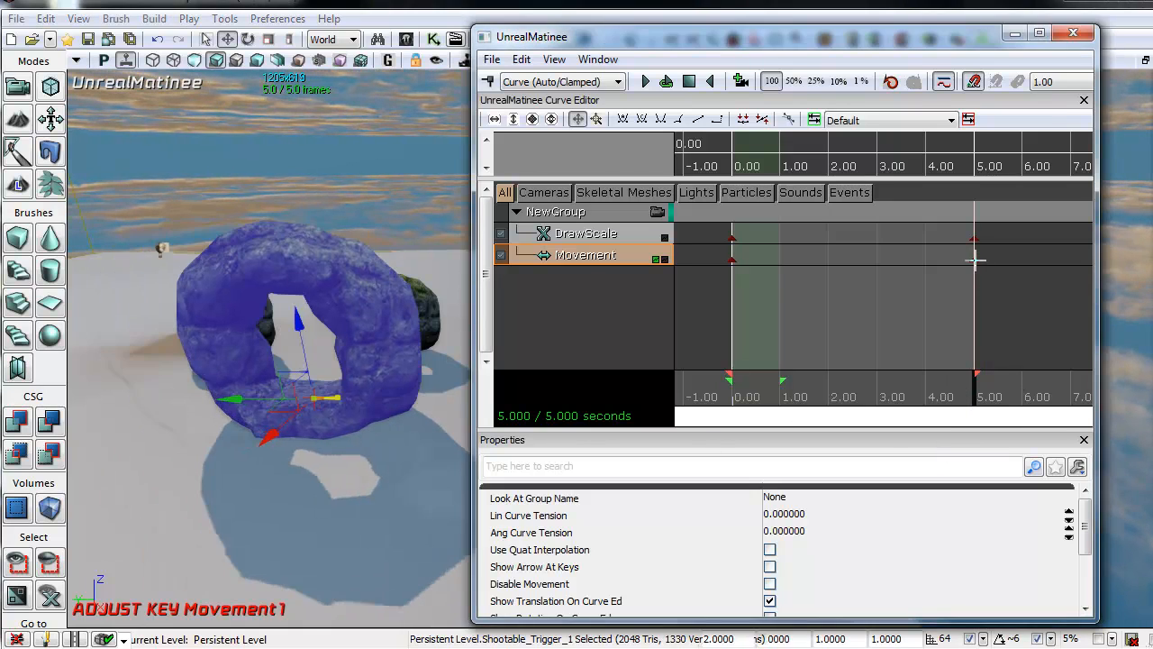
click(159, 405)
click(257, 397)
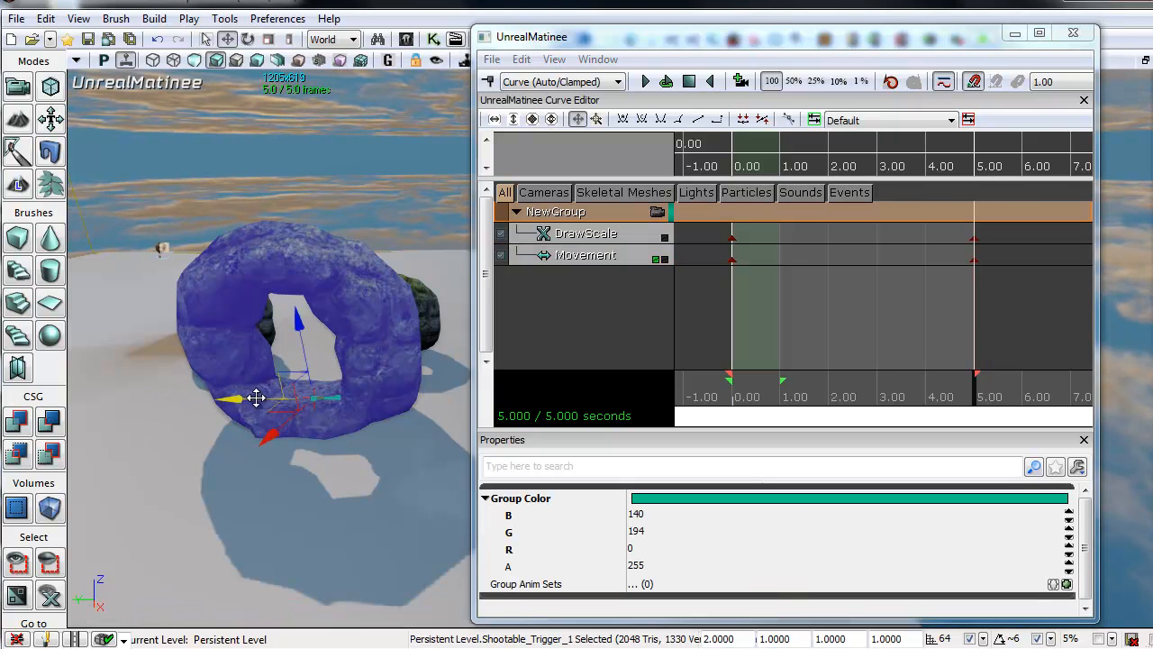
click(974, 260)
drag(242, 400, 172, 399)
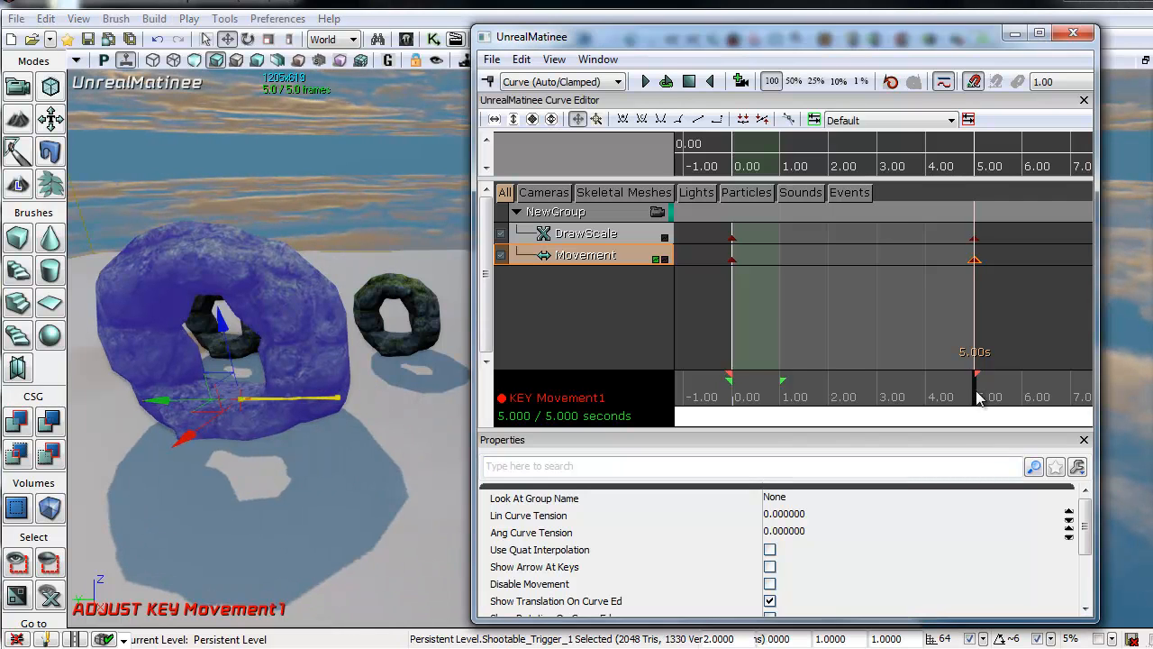
click(677, 403)
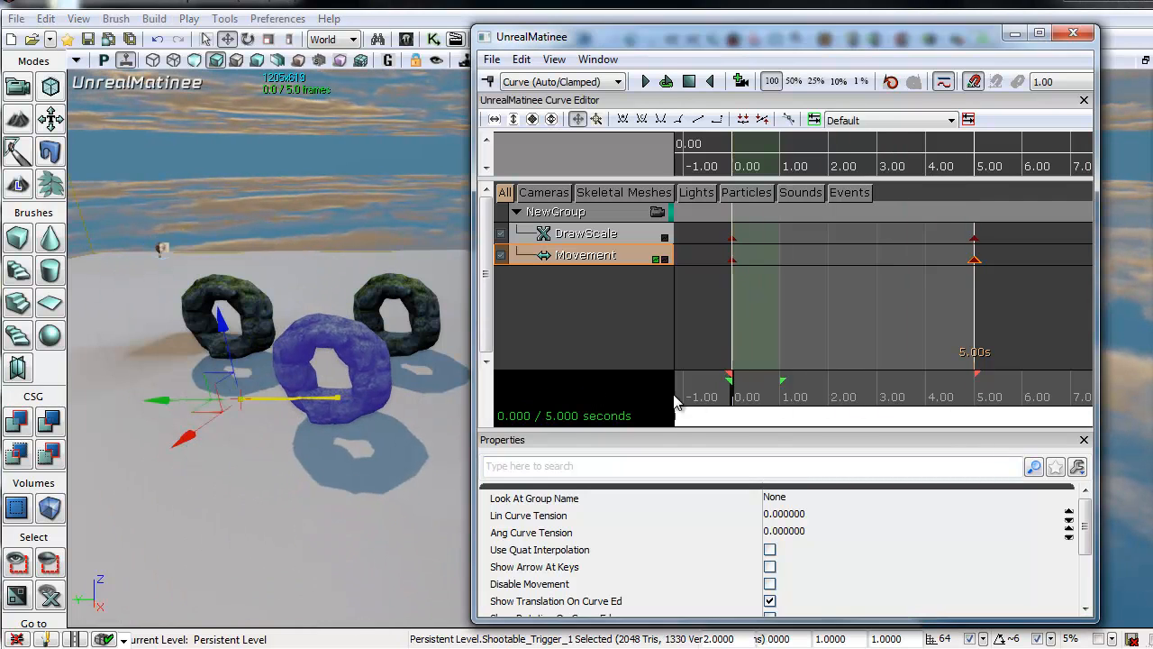
drag(740, 389, 1064, 364)
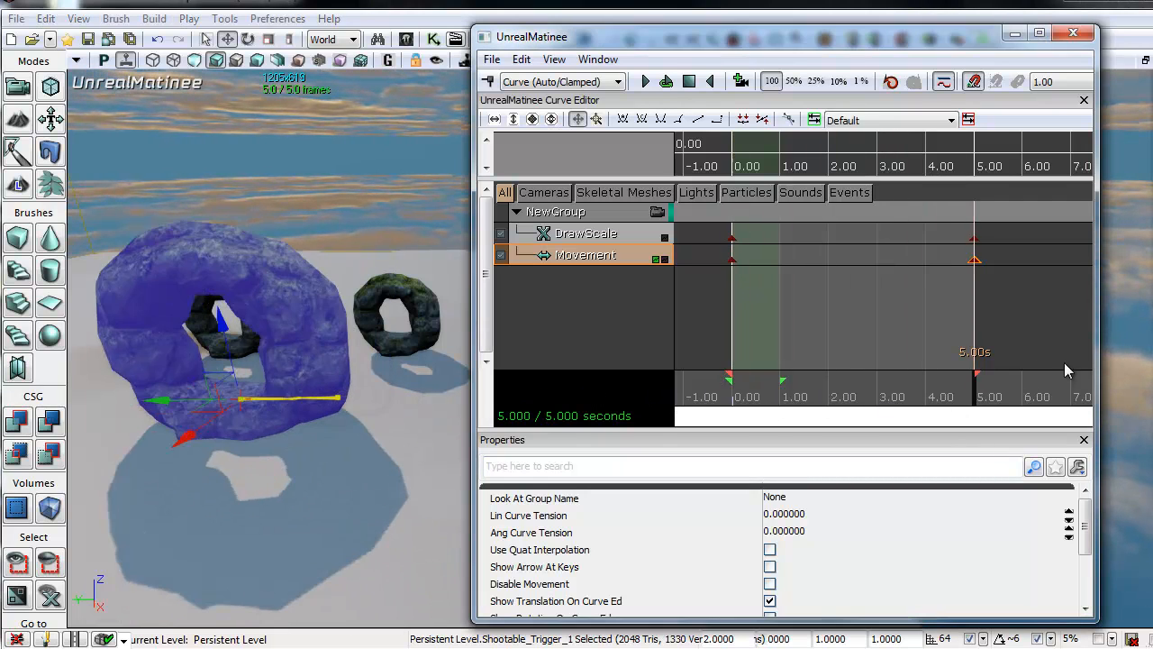
drag(784, 375, 1019, 359)
Close the Matinee and arrange its Kismet node with the data and Shootable_Trigger_1 variables in empty space above the existing sequence
click(1084, 34)
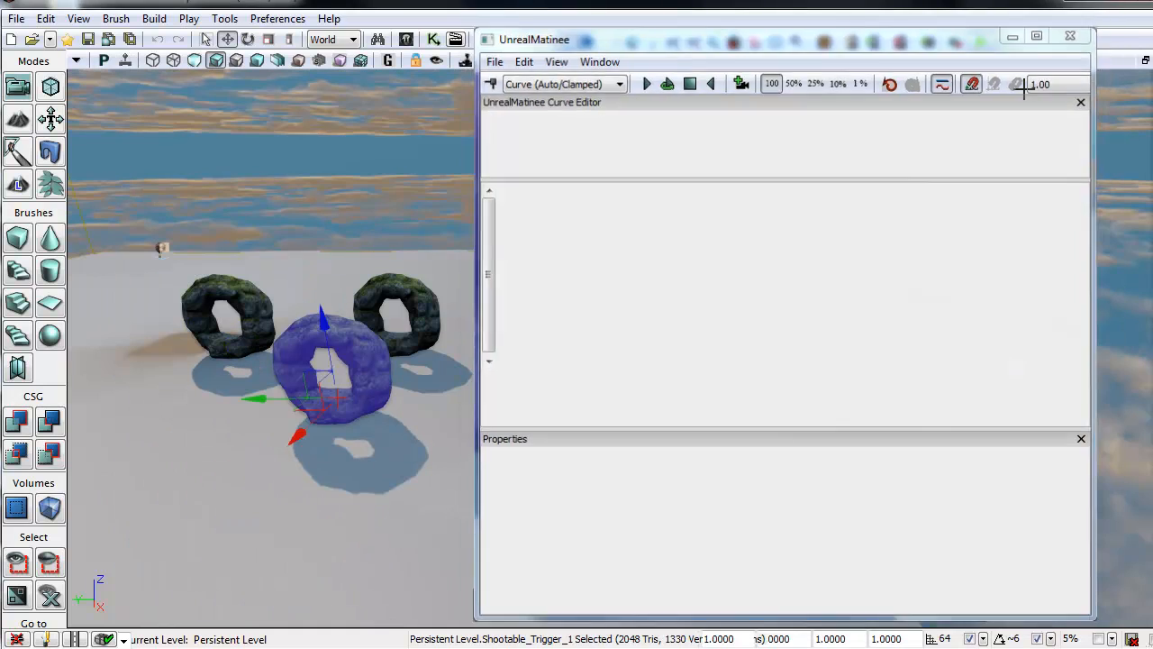
click(440, 39)
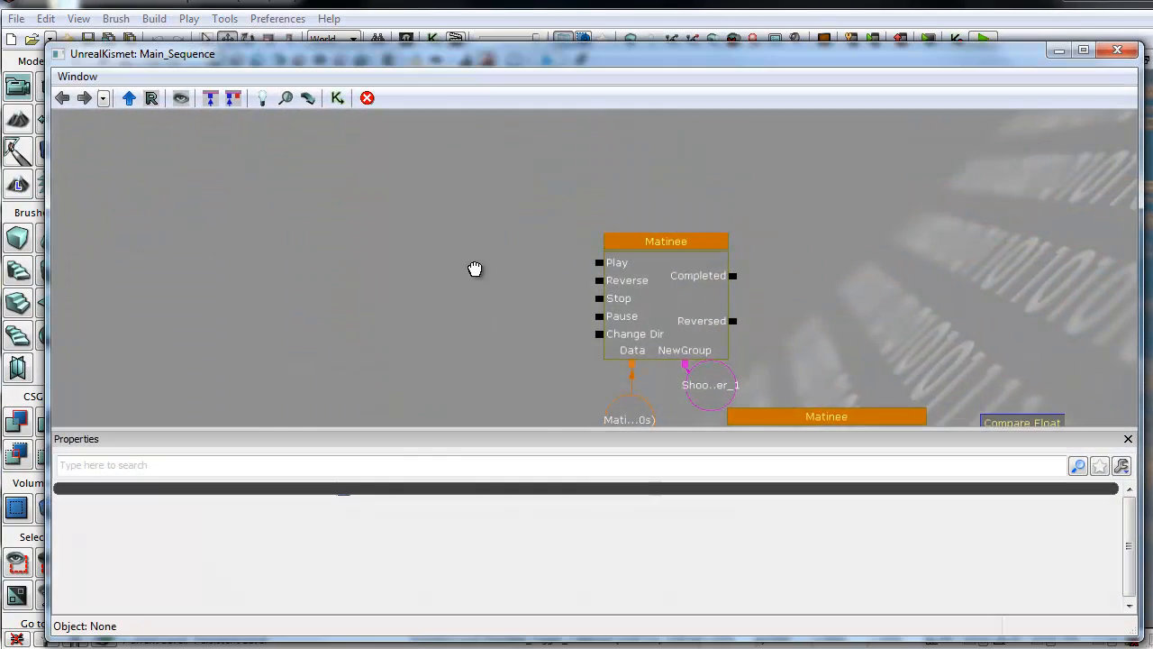
click(754, 304)
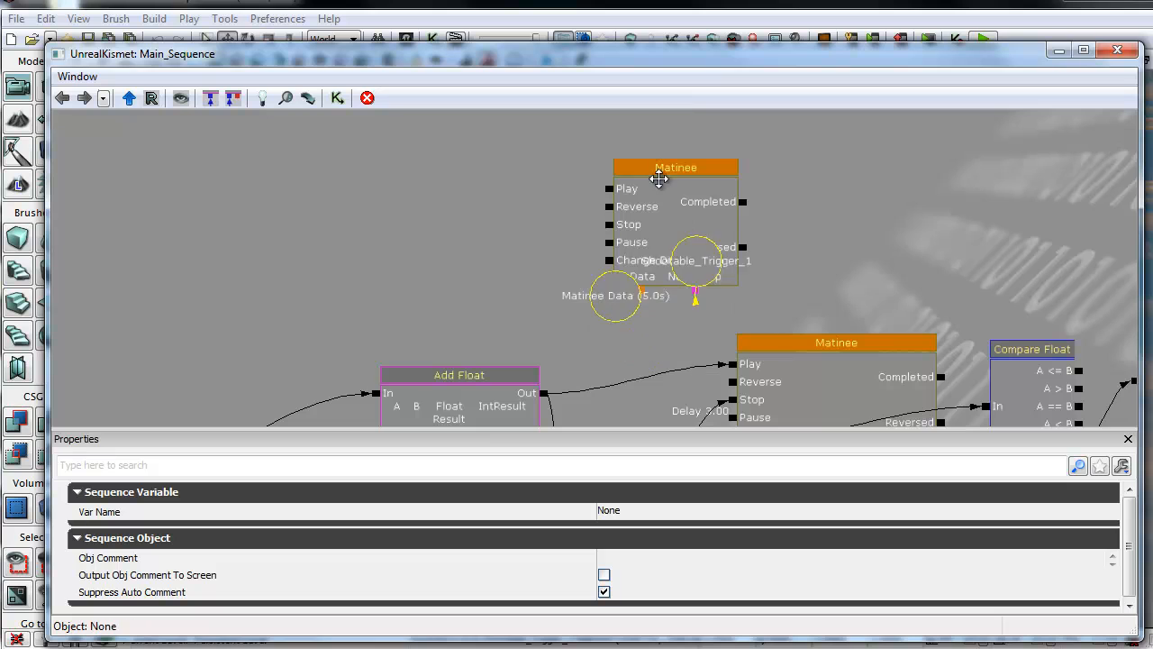
drag(694, 245, 674, 154)
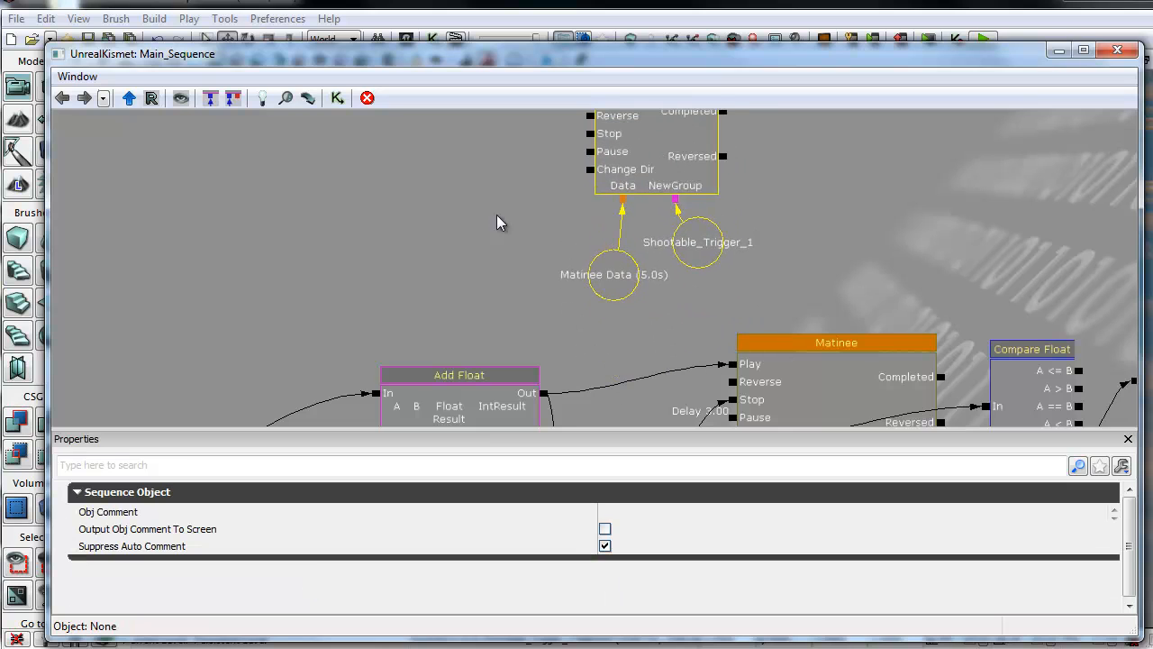
Add a Level Loaded event and connect its Loaded and Visible output to the new Matinee's Play input
right_click(340, 170)
mouse_move(429, 269)
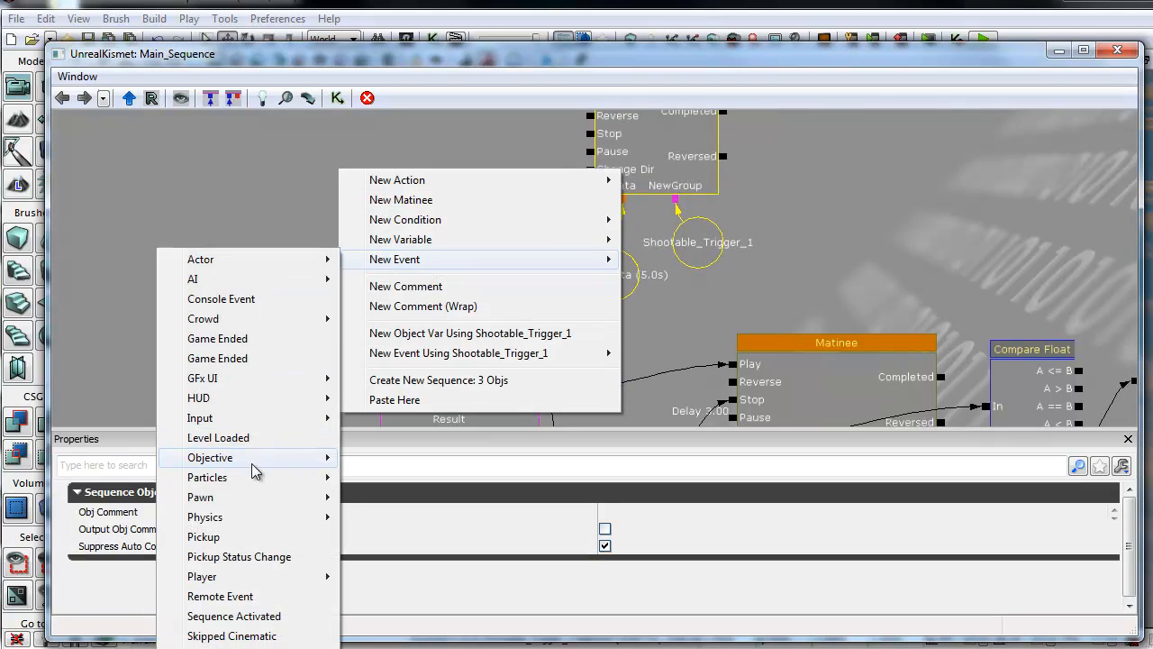
click(225, 436)
drag(448, 257, 592, 200)
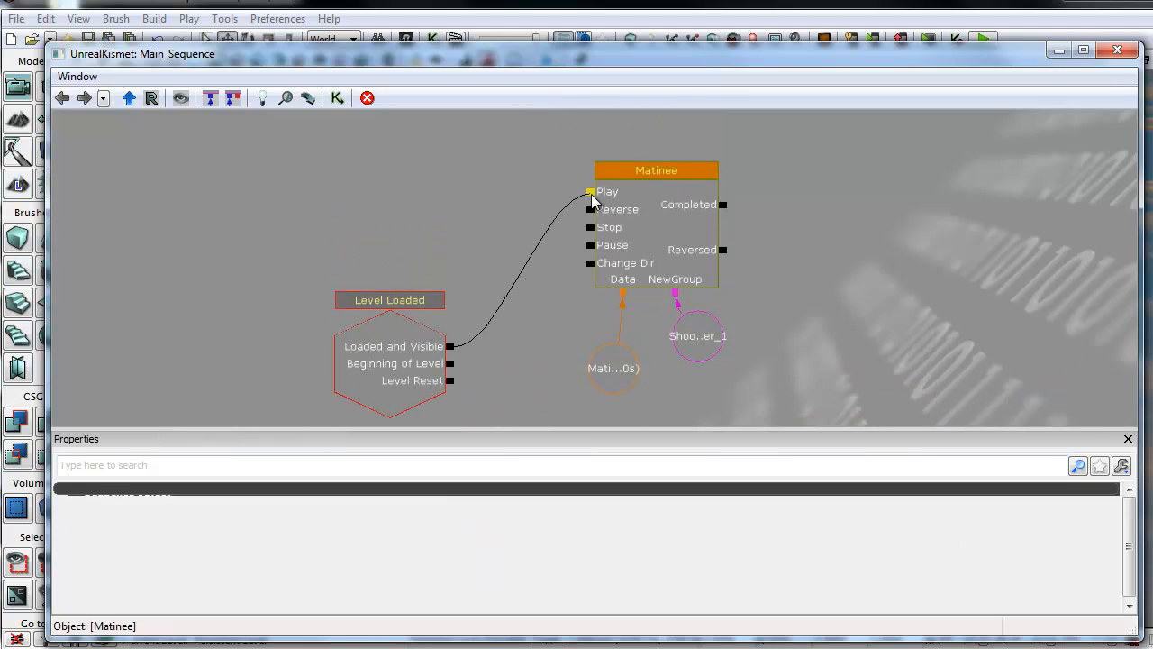
click(615, 200)
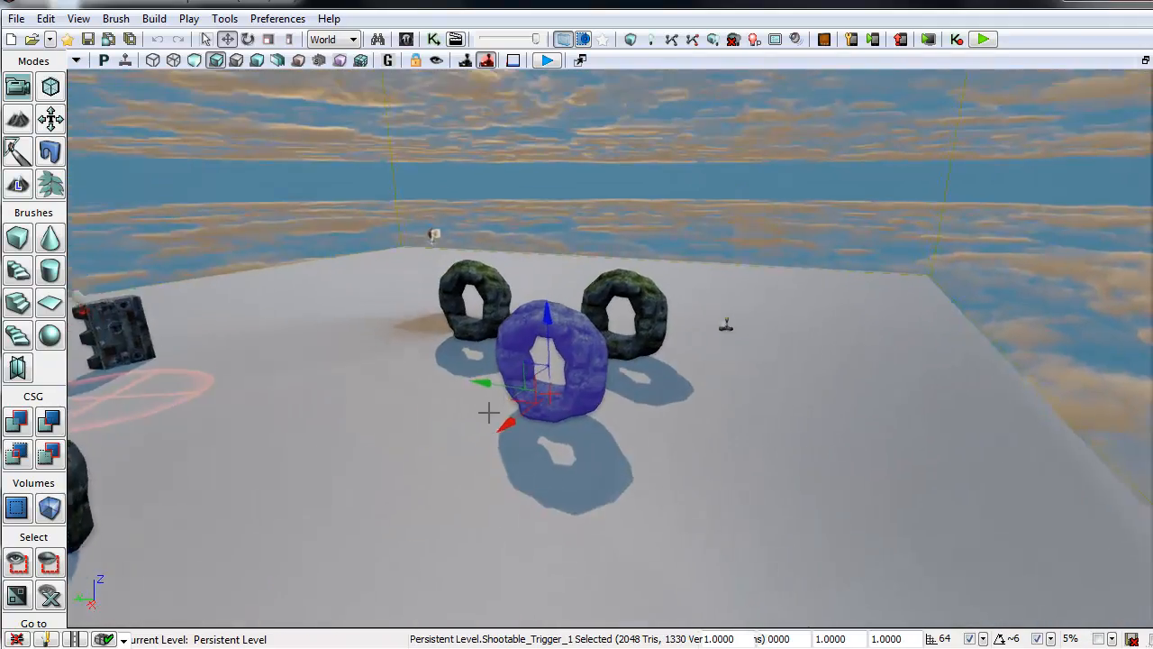
Playtest the ring animation in the level, and enable Looping and No Reset On Rewind on its Matinee
scroll(489, 413, up, 3)
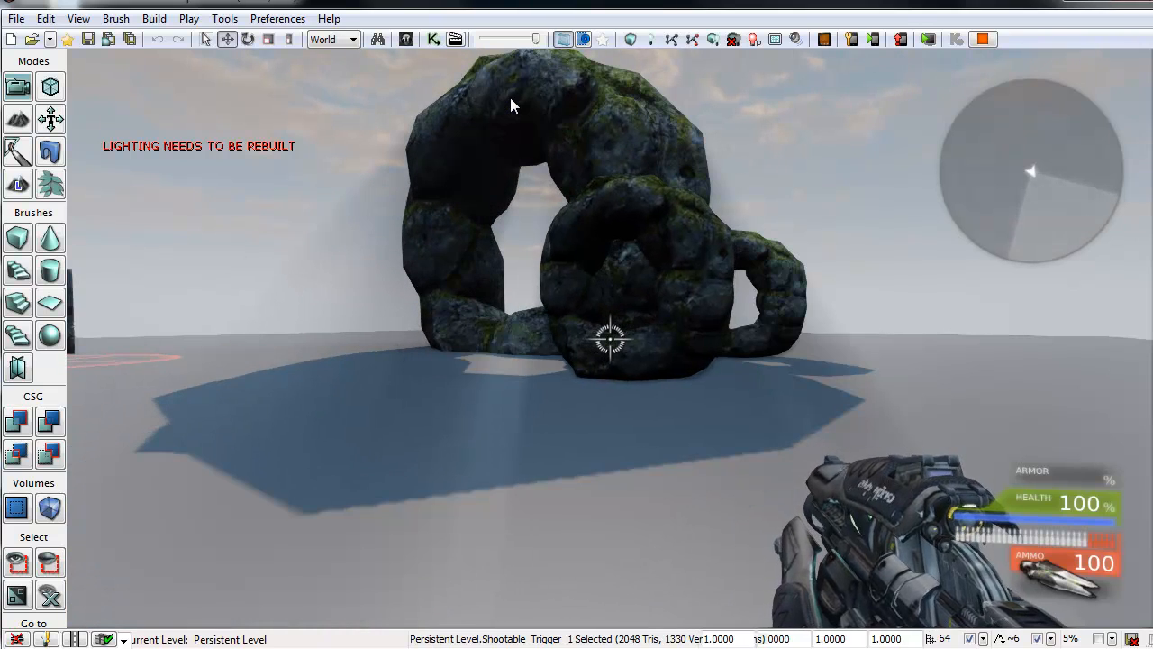
key(Escape)
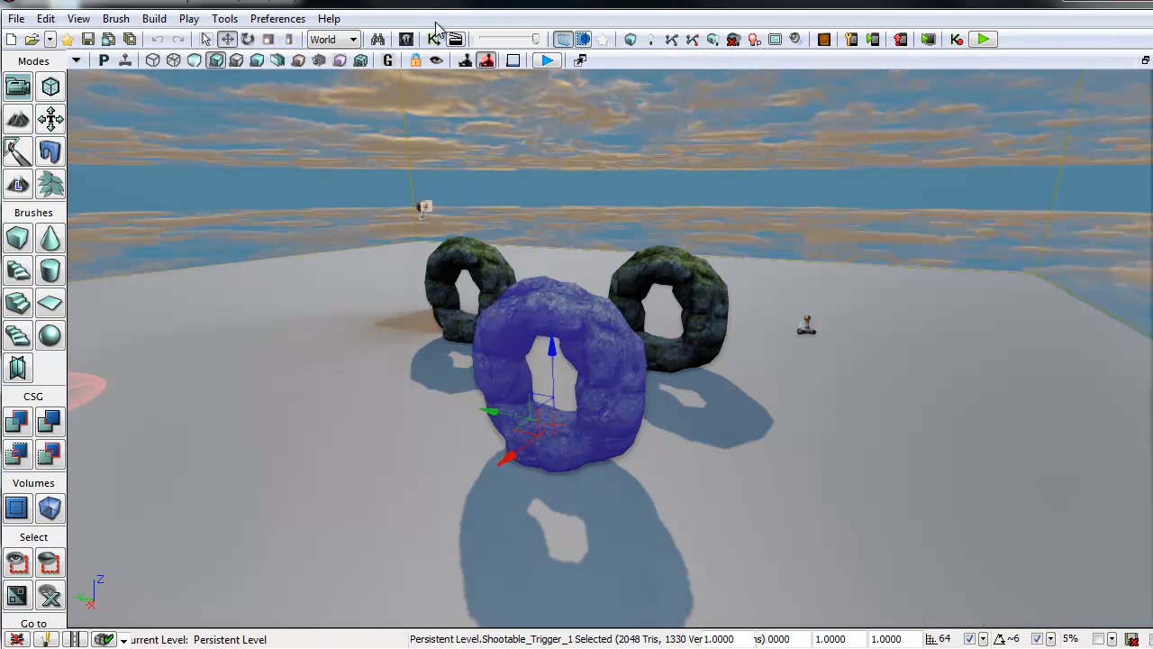
click(433, 40)
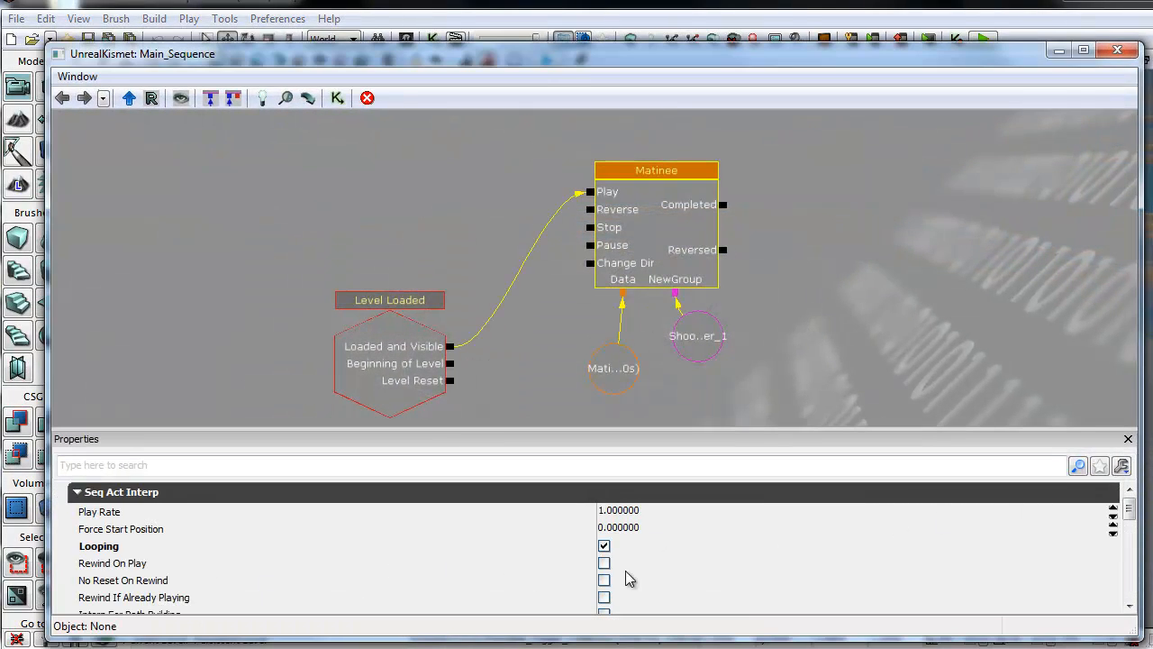
click(1118, 52)
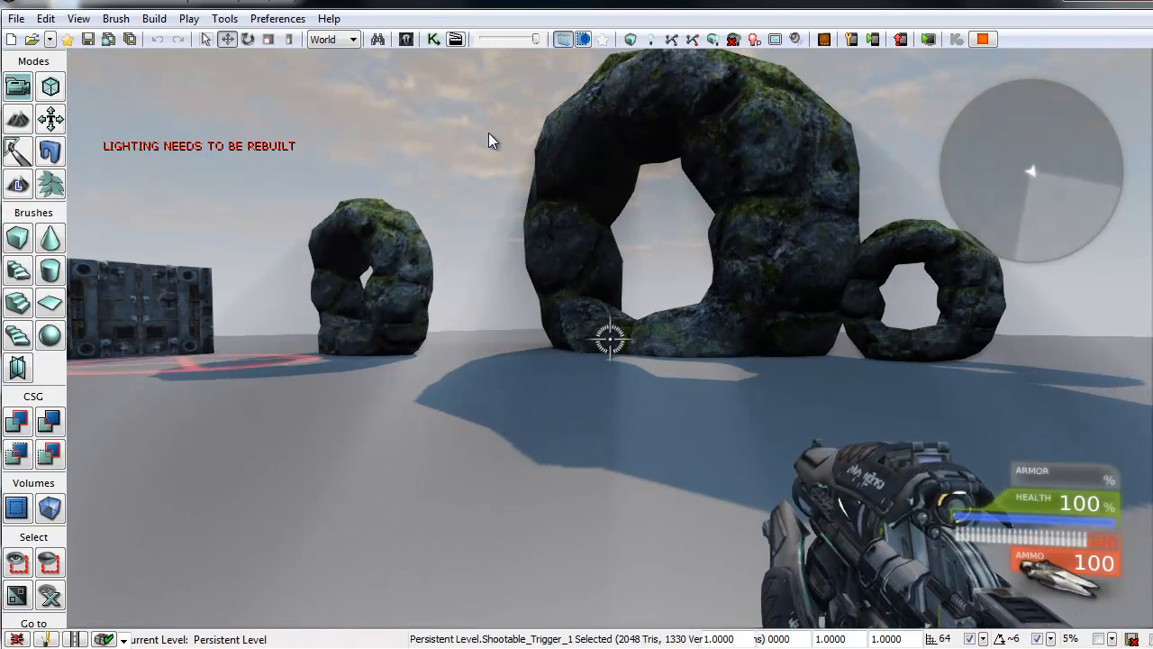
Walk through the running level and examine how the stone rings move and scale from several viewpoints
key(w)
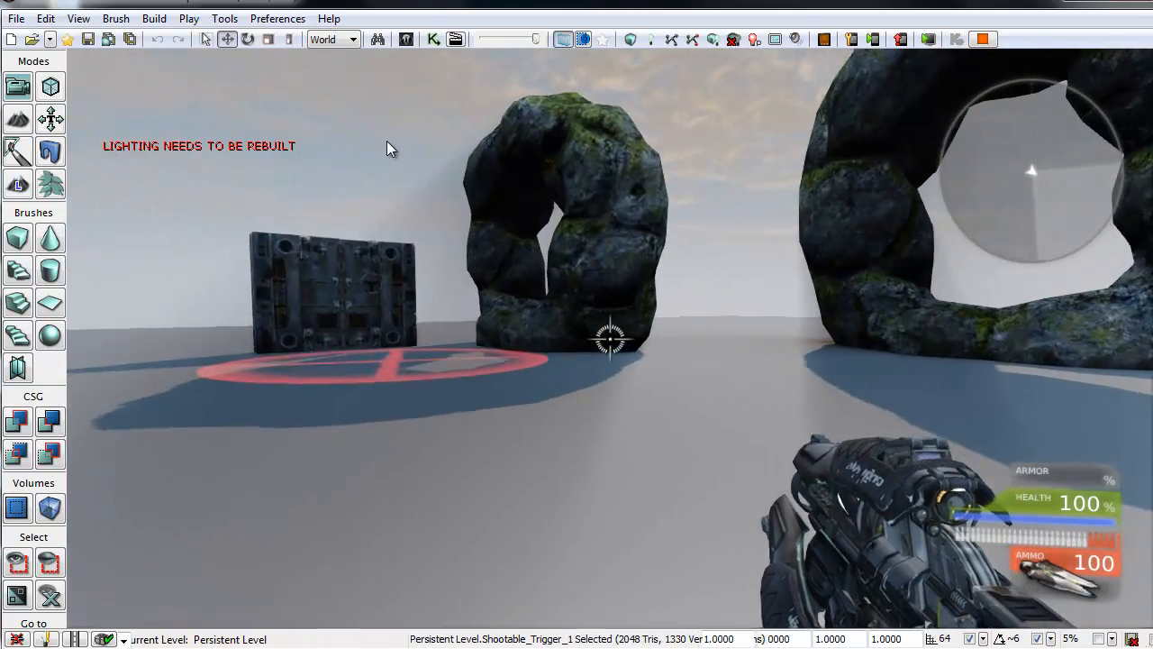
key(a)
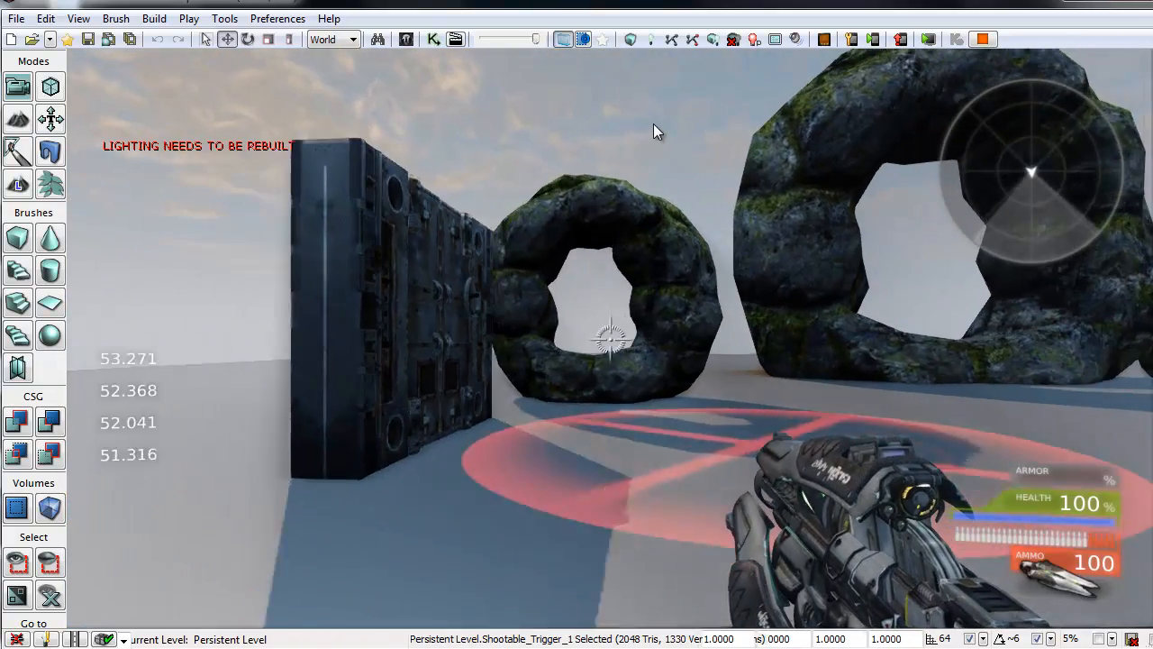
key(s)
key(a)
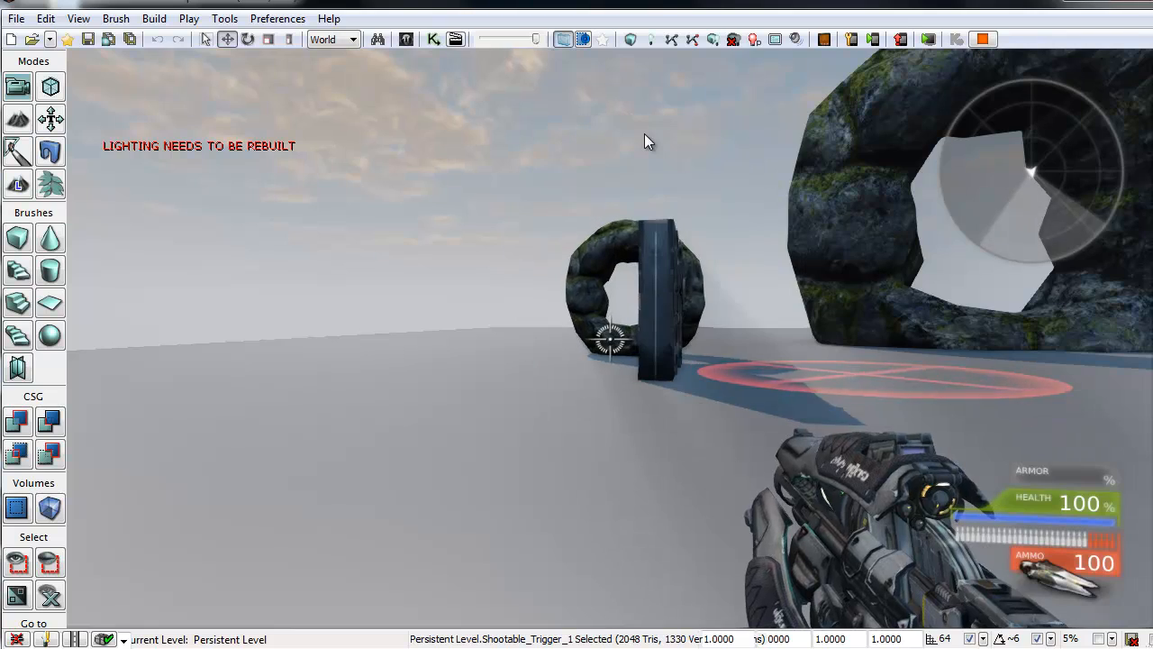
key(a)
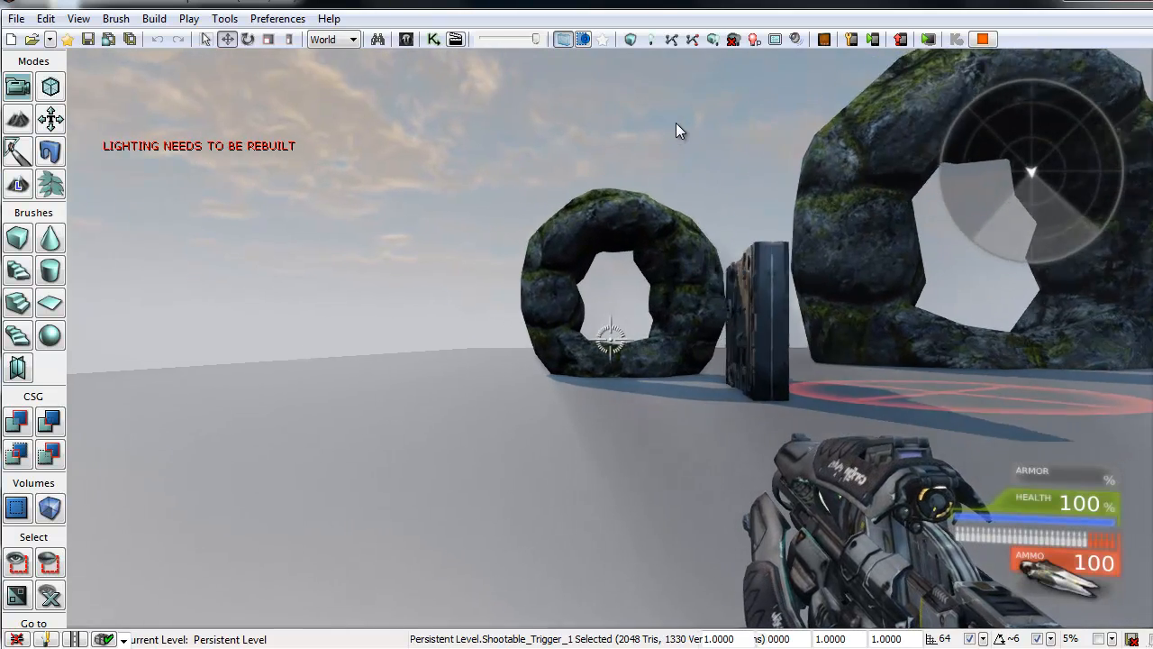
key(d)
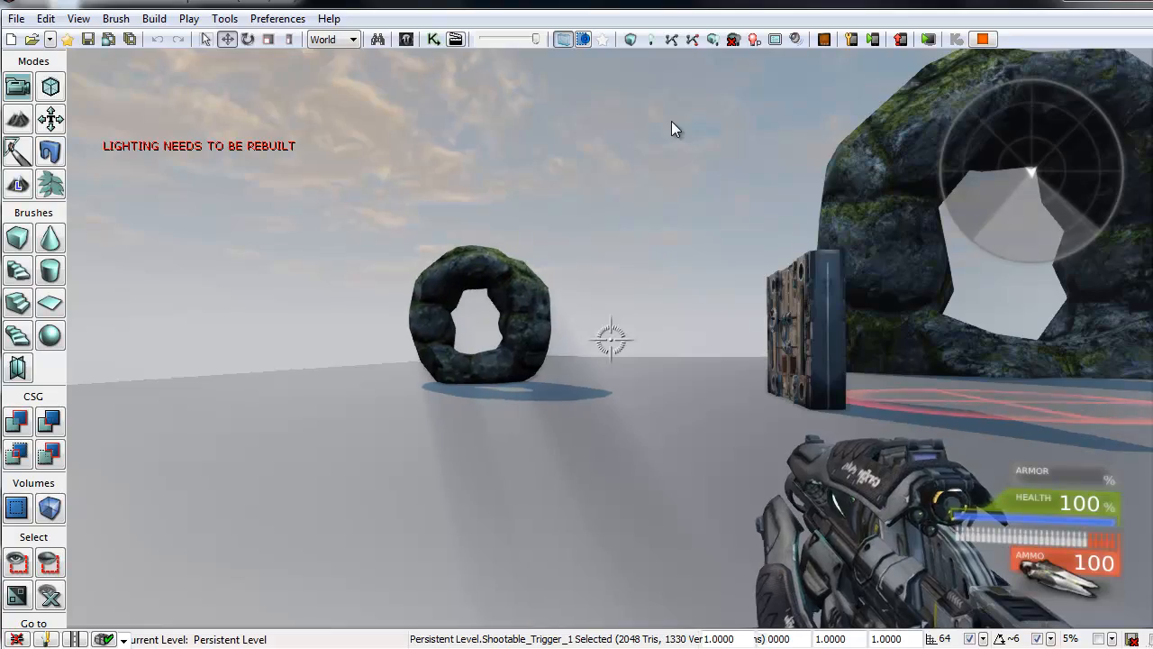
key(d)
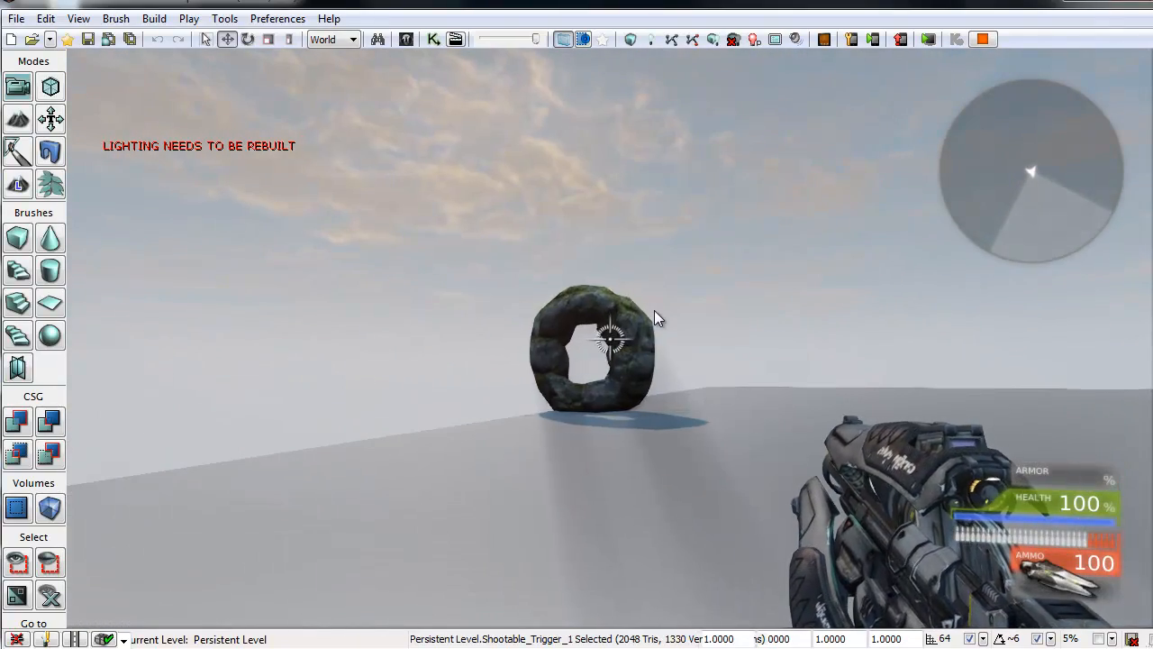
key(w)
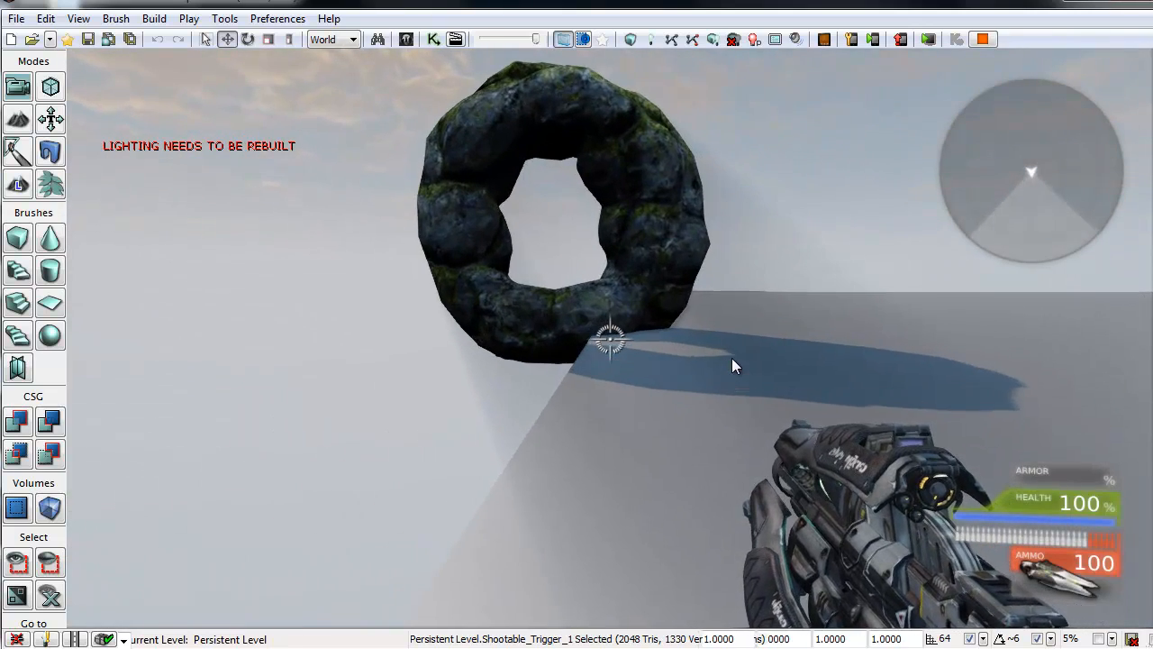
key(s)
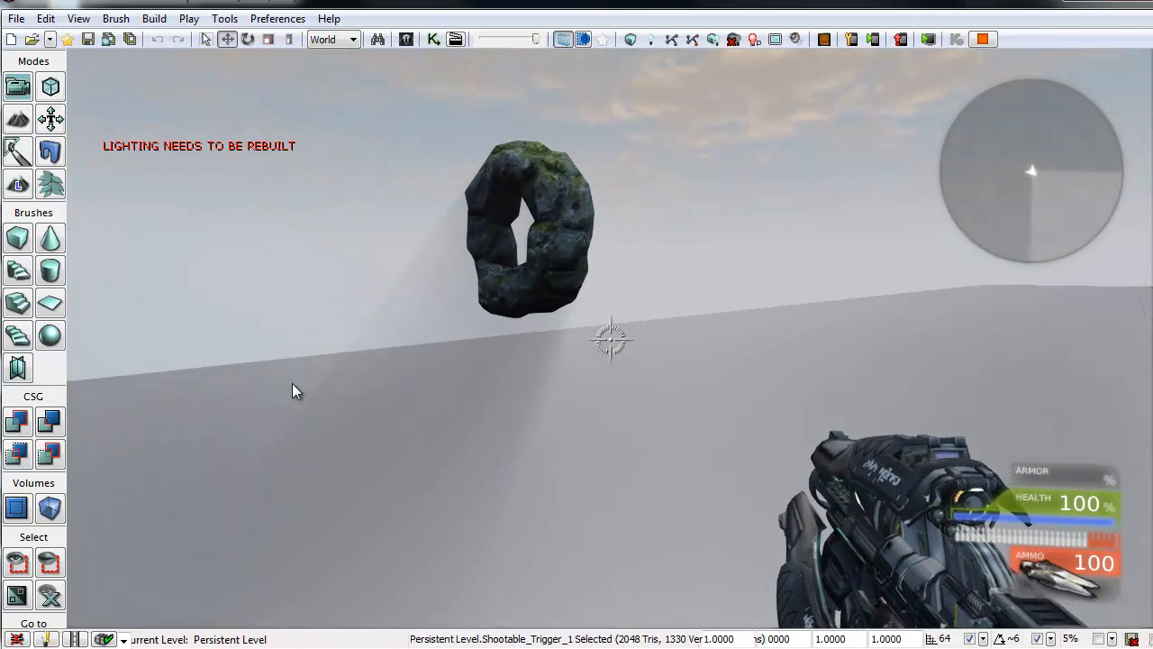
key(w)
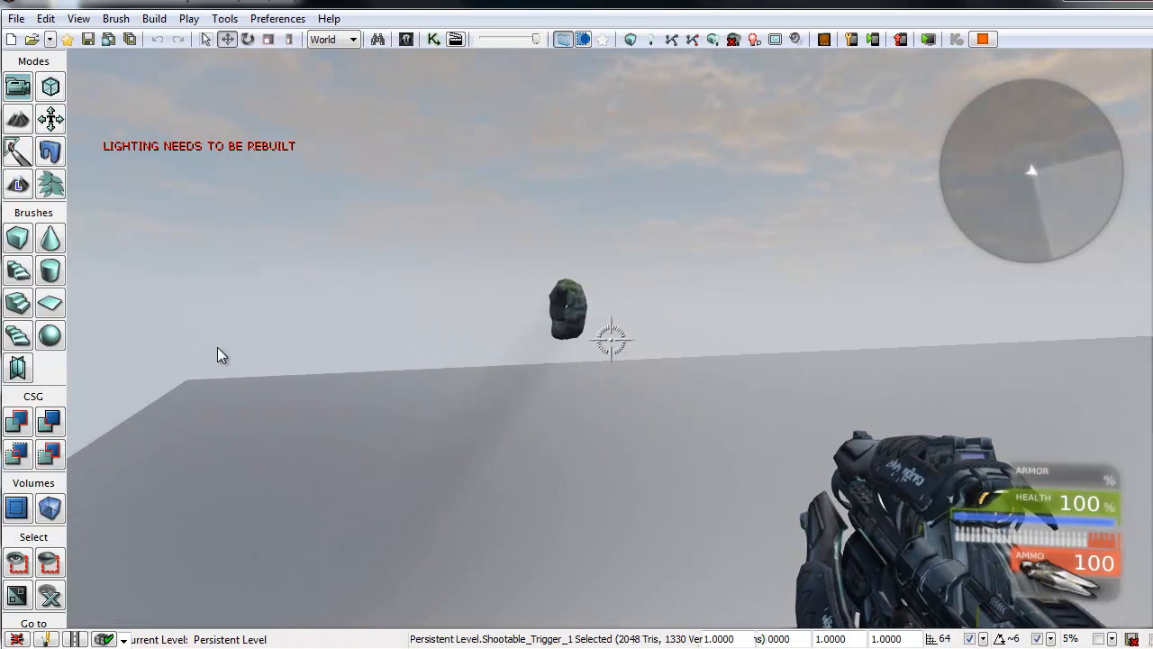
key(Escape)
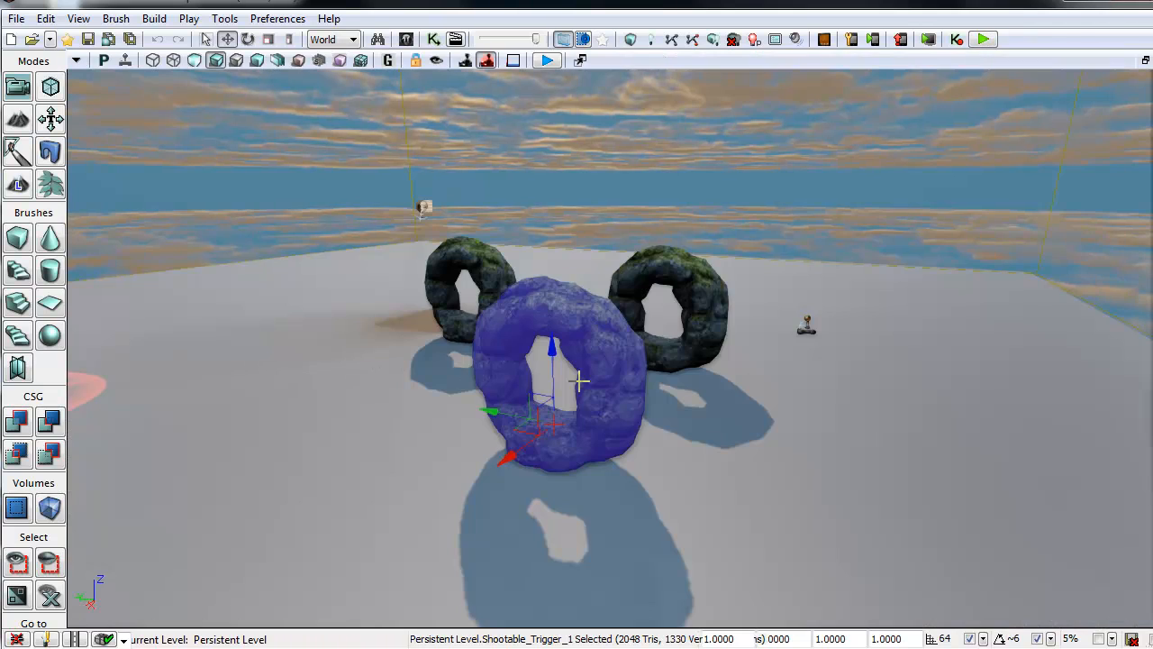
Delete the DrawScale track from the ring's Matinee, keeping the Movement track, and close the Kismet window
click(431, 60)
double_click(647, 228)
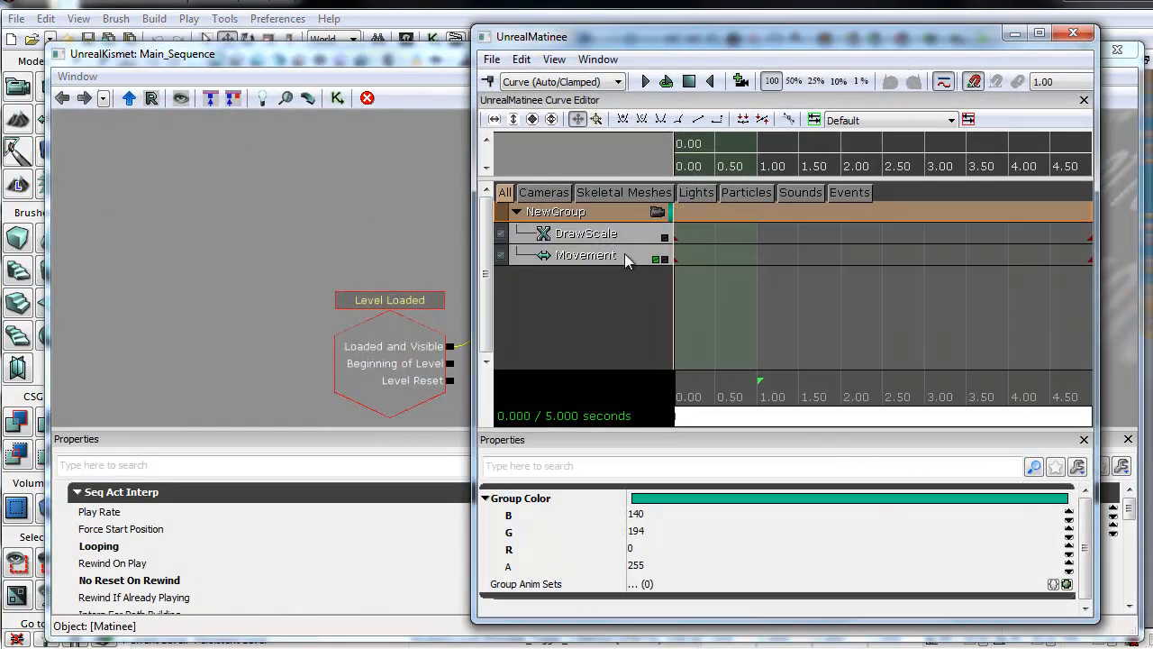
click(591, 231)
right_click(589, 227)
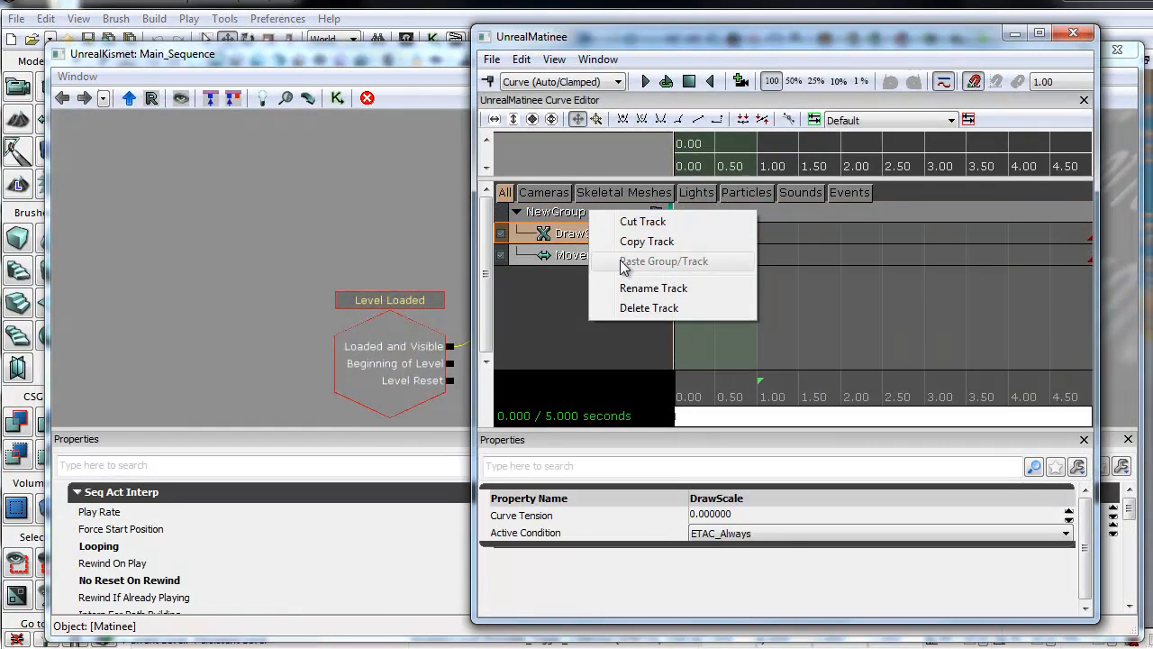
click(650, 309)
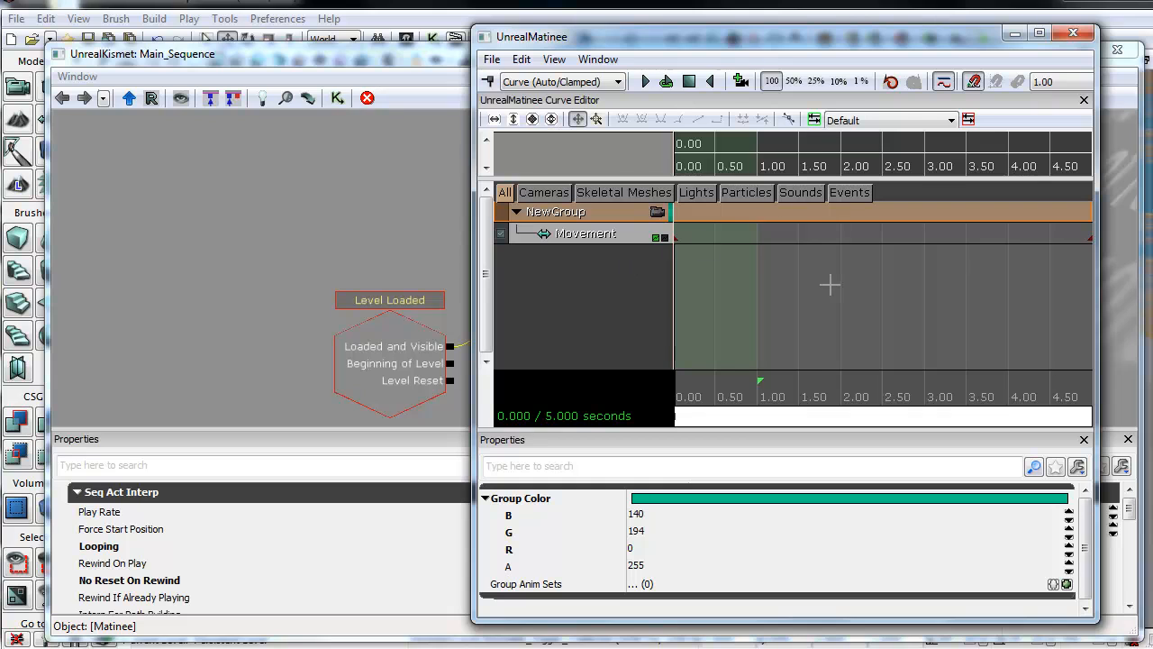
scroll(829, 285, down, 4)
click(1118, 50)
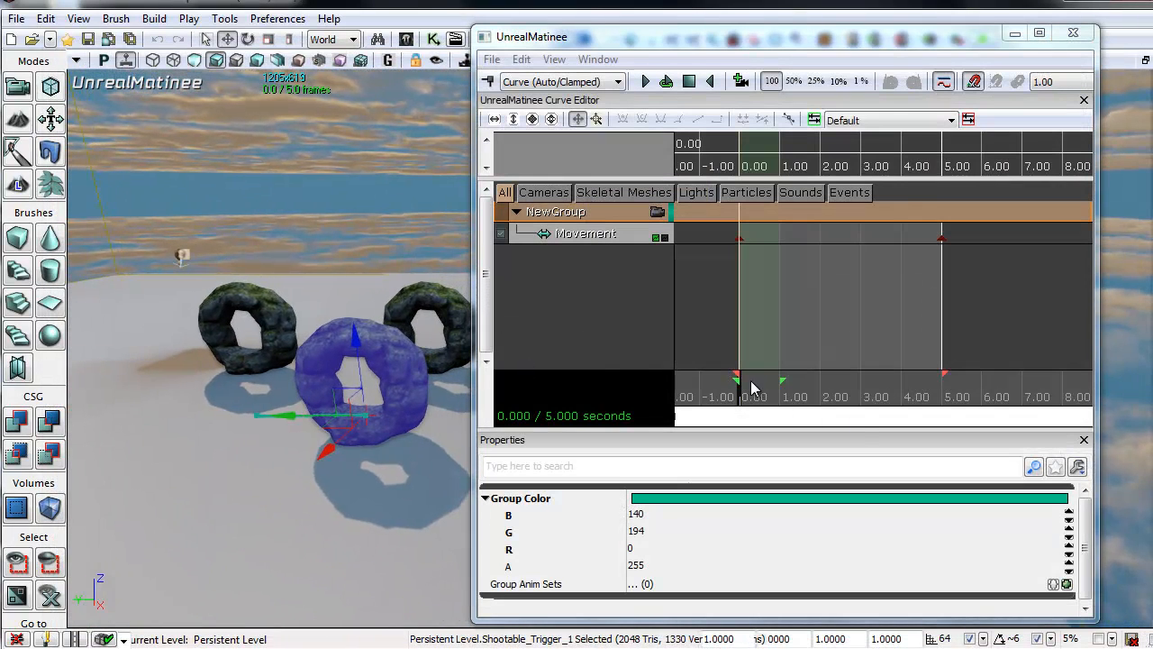
Select the Movement key at 5 seconds and scale the ring up uniformly to about 1.439
drag(737, 399, 943, 397)
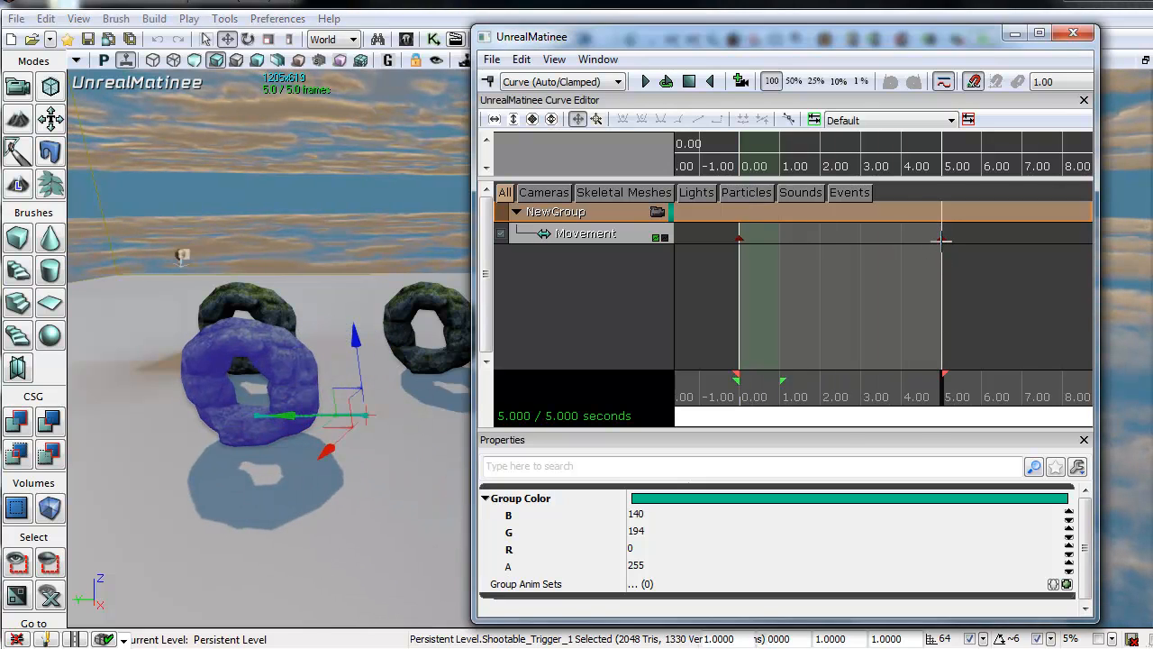
click(943, 240)
key(Return)
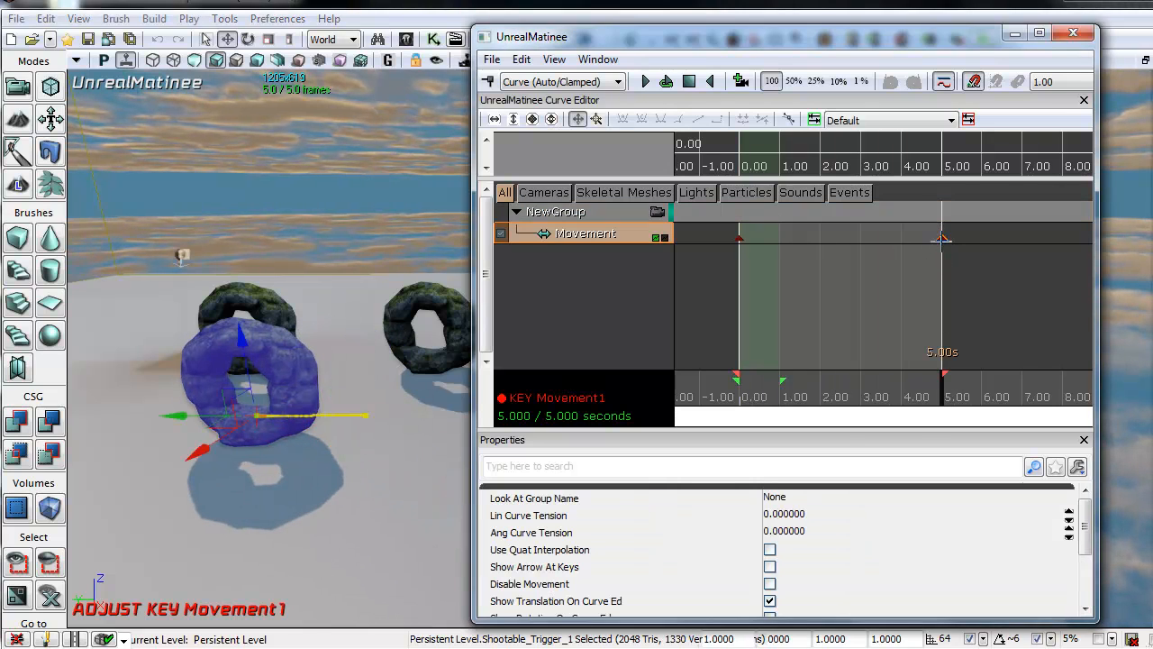
click(269, 39)
drag(238, 321, 387, 69)
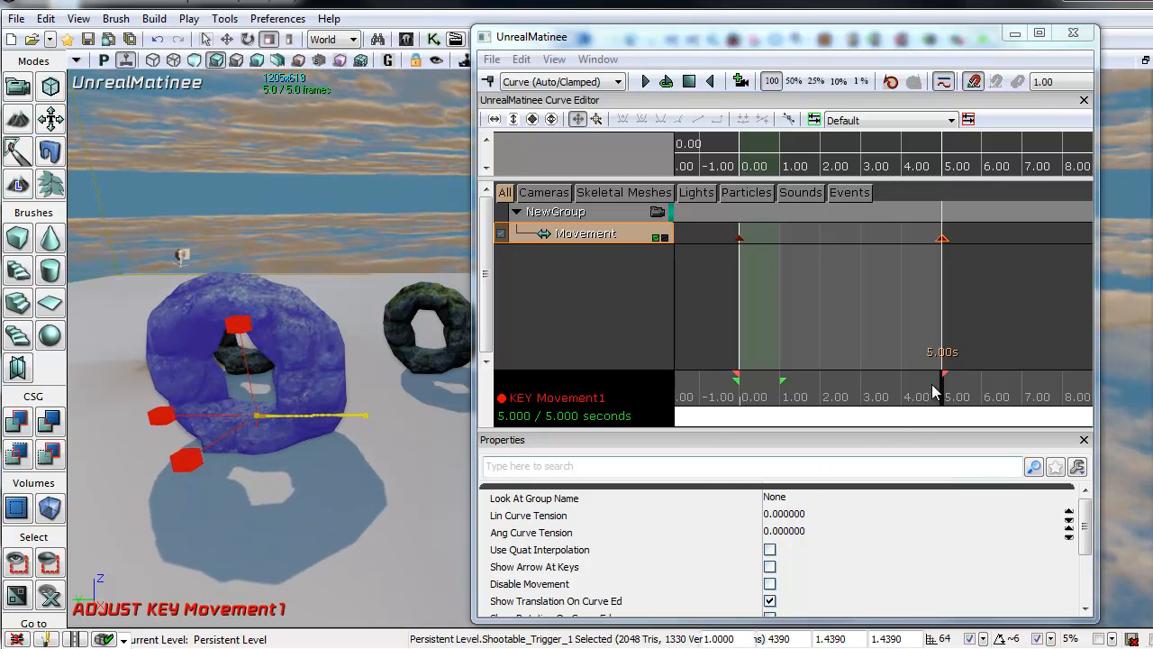
Select the Movement key at 0 seconds and scale the ring down uniformly to about 0.893
drag(940, 387, 647, 318)
click(739, 239)
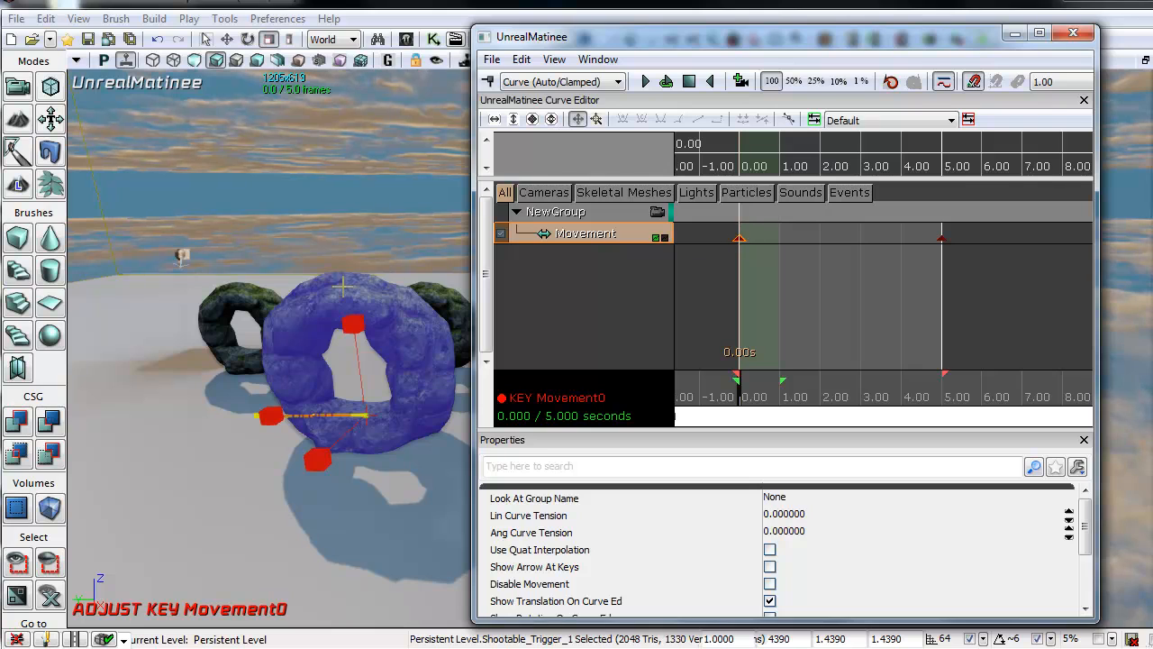
mouse_move(352, 324)
mouse_down()
mouse_move(353, 312)
mouse_move(369, 640)
mouse_move(351, 302)
mouse_up()
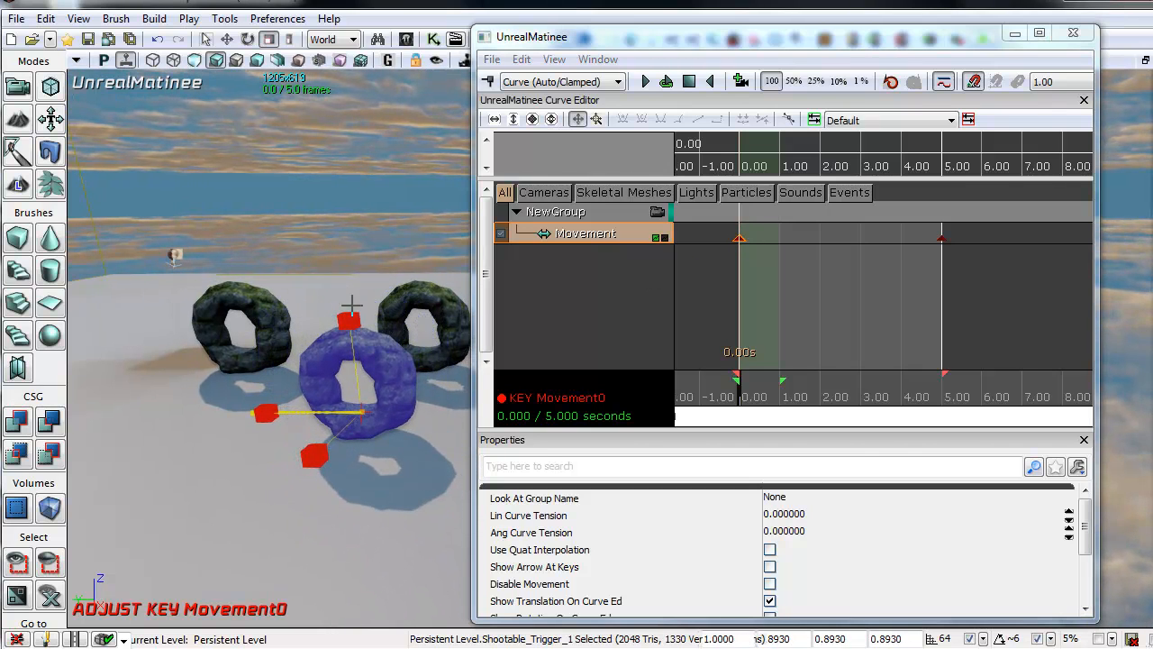
mouse_move(738, 397)
mouse_down()
mouse_move(1010, 413)
mouse_move(776, 408)
mouse_move(930, 401)
mouse_move(740, 399)
mouse_move(937, 388)
mouse_move(725, 376)
mouse_move(814, 368)
mouse_move(732, 378)
mouse_up()
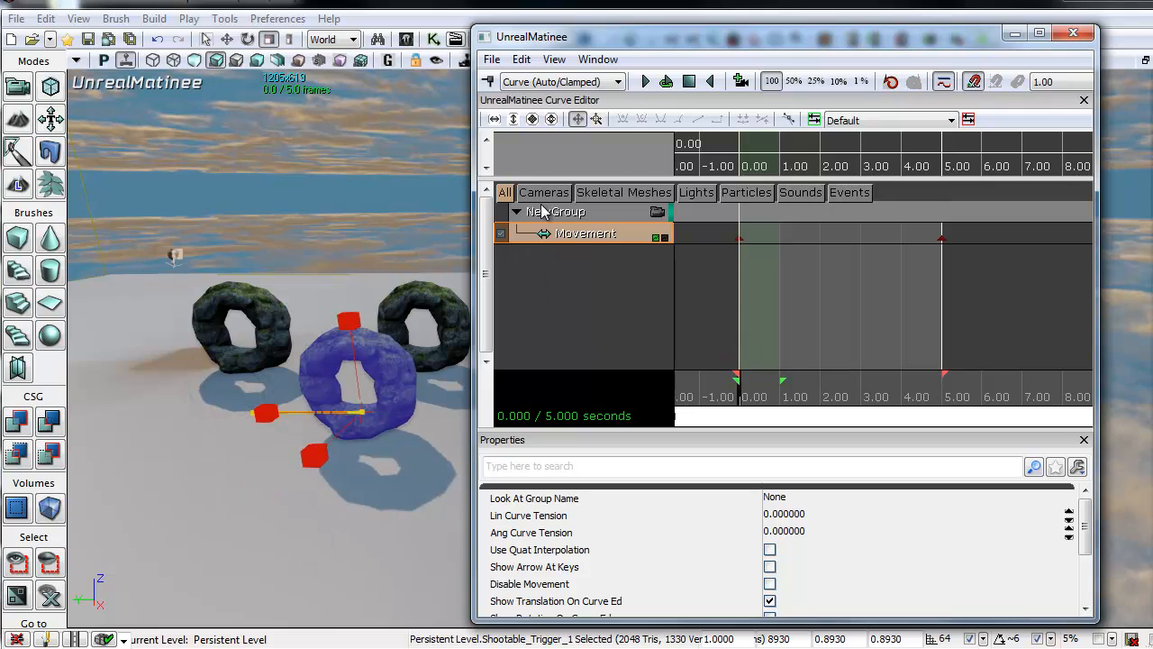
Close the Matinee and delete the animated front ring, continuing despite its Kismet reference, and check the Kismet sequence
right_drag(329, 374, 292, 356)
key(w)
click(1073, 40)
right_drag(690, 339, 764, 255)
key(w)
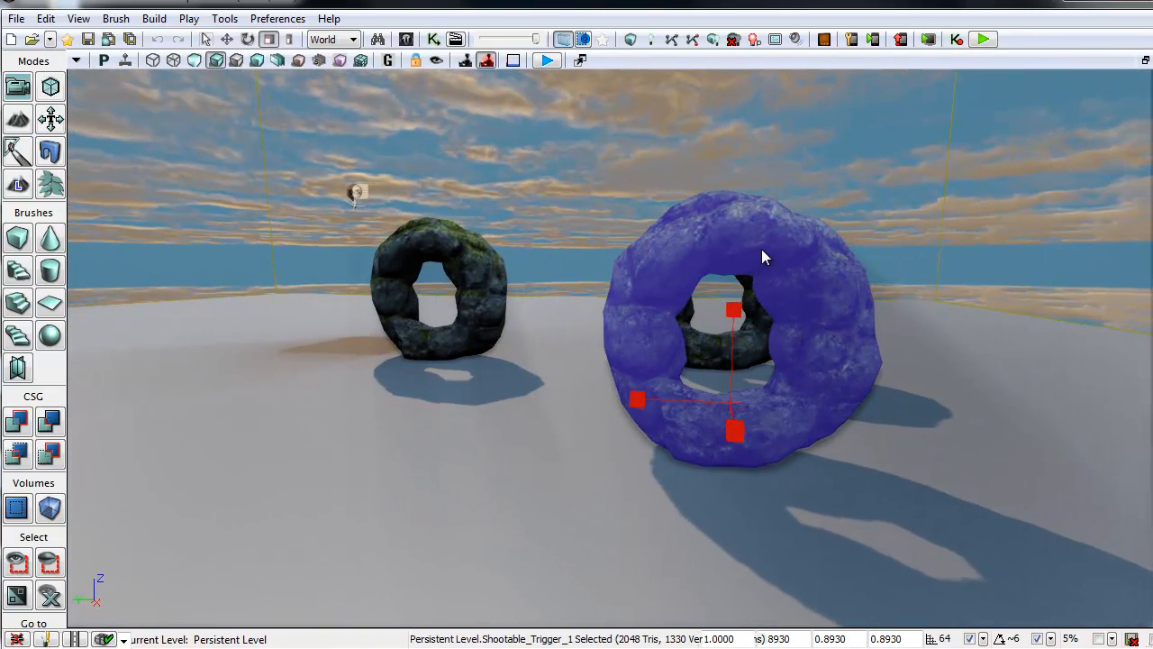
key(Delete)
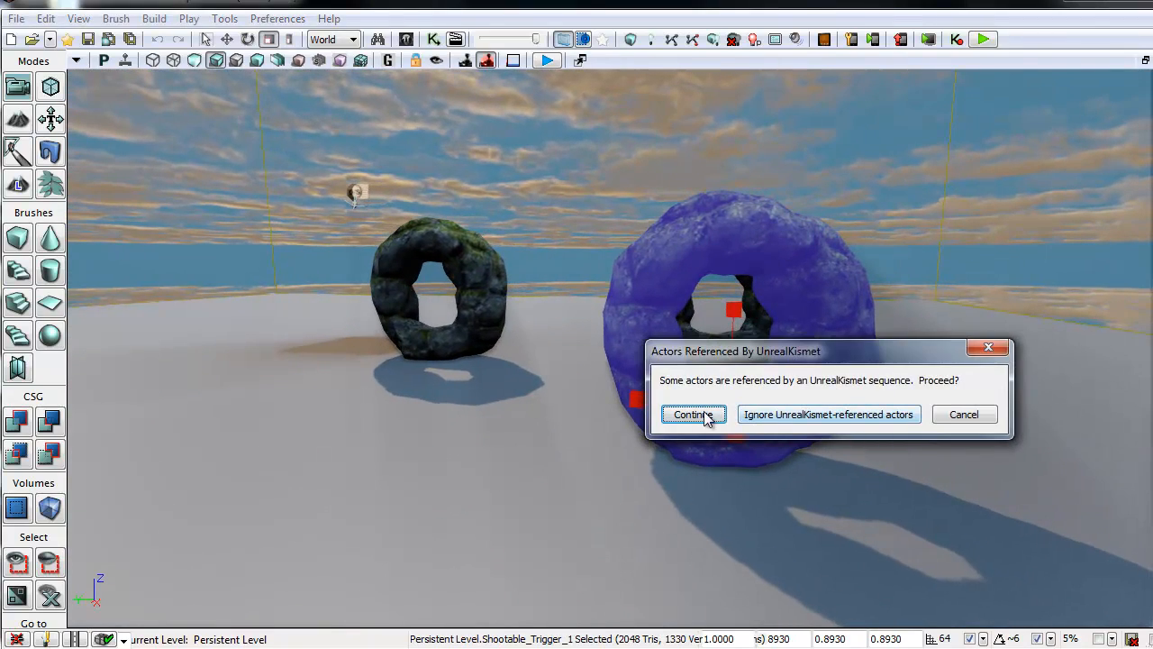
click(692, 414)
click(434, 41)
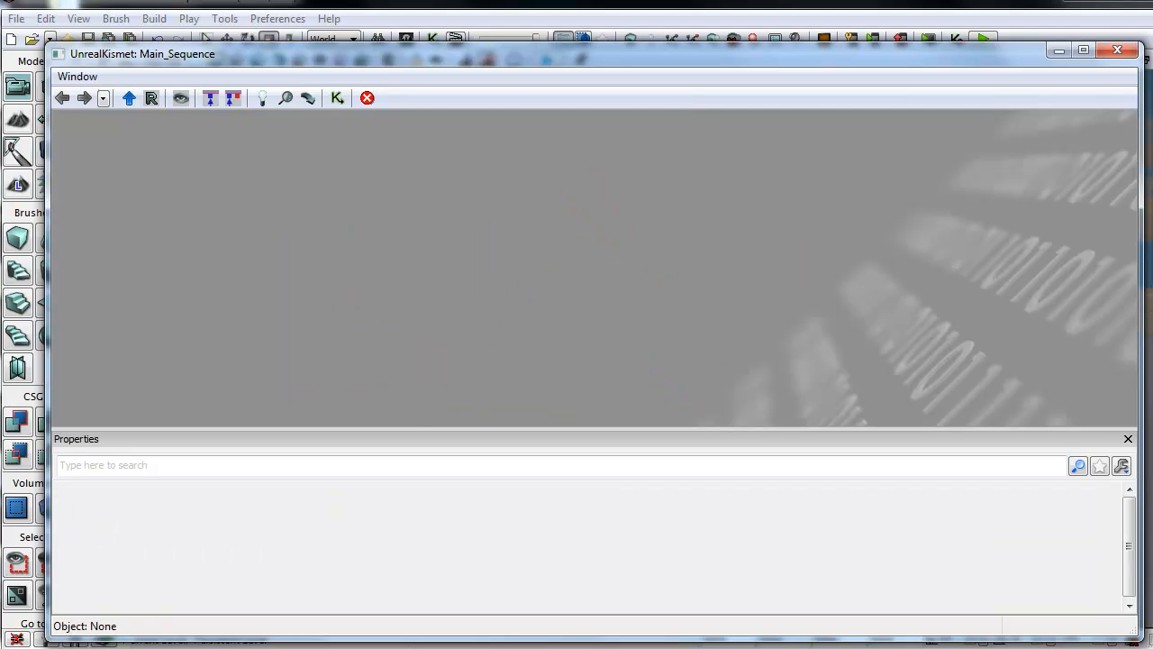
click(1117, 51)
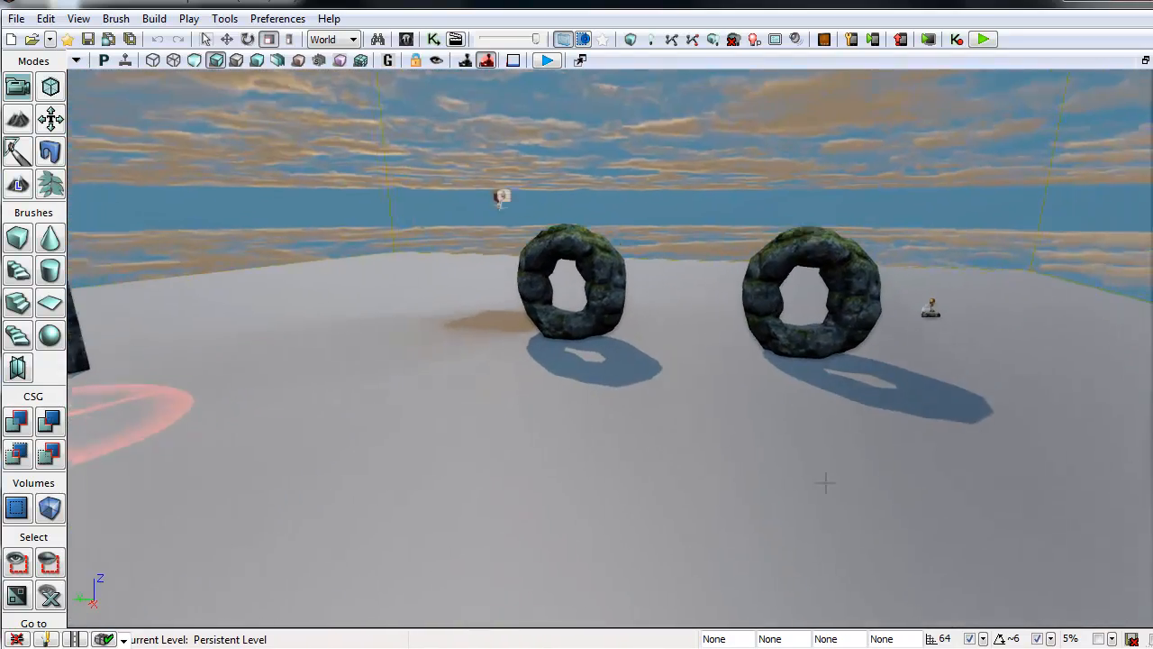
Locate the Matinee with the Left Door and Right Door variables in the Kismet sequence and open it for inspection
scroll(747, 441, up, 5)
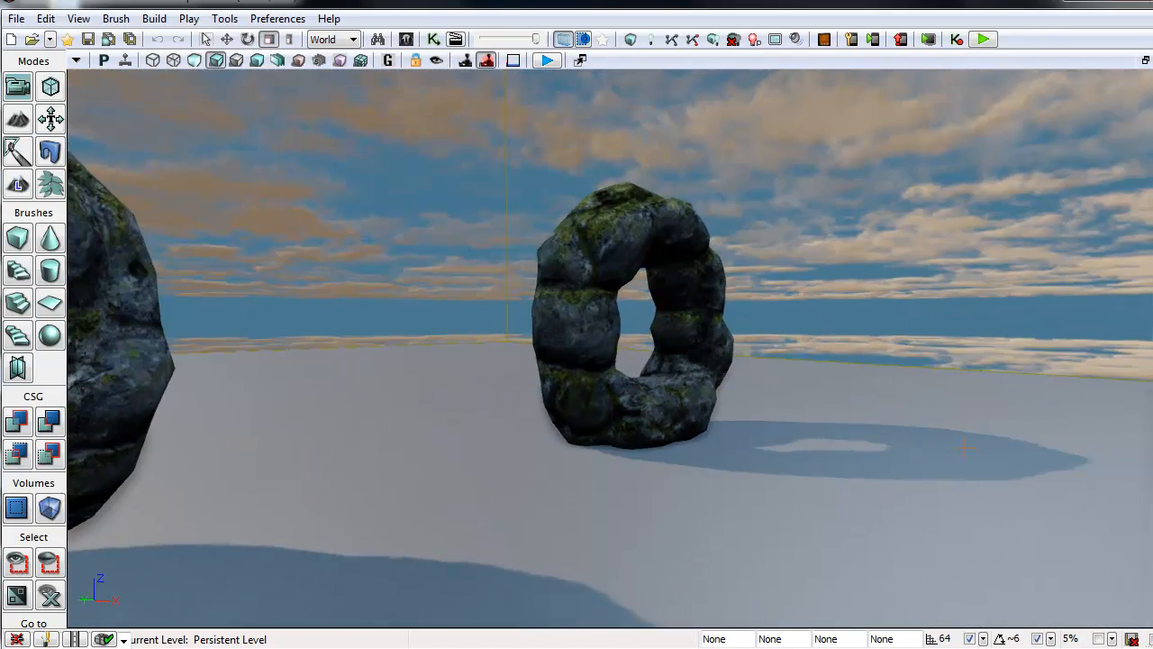
right_drag(964, 448, 504, 474)
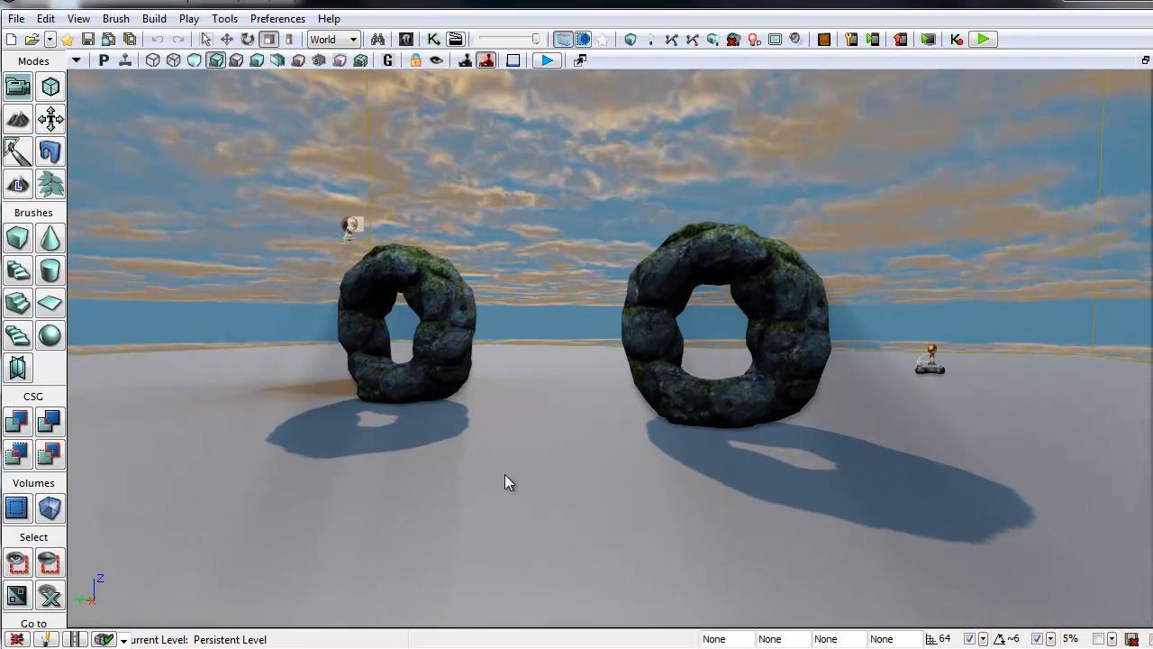
click(434, 38)
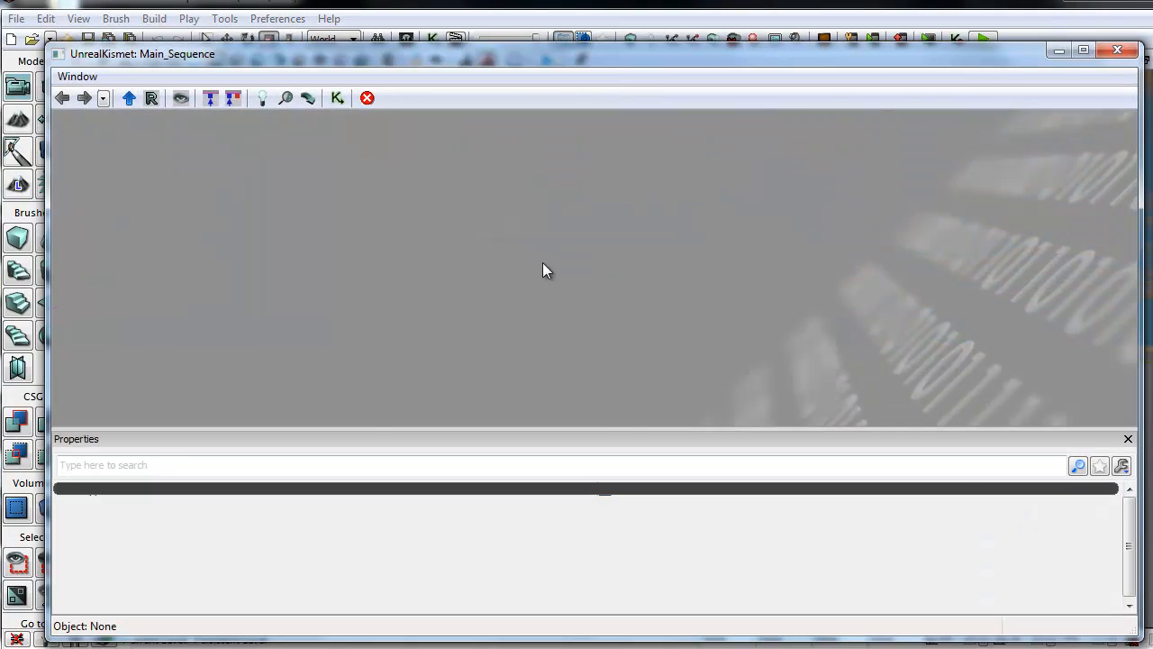
scroll(575, 295, down, 5)
drag(648, 202, 510, 332)
scroll(551, 331, up, 5)
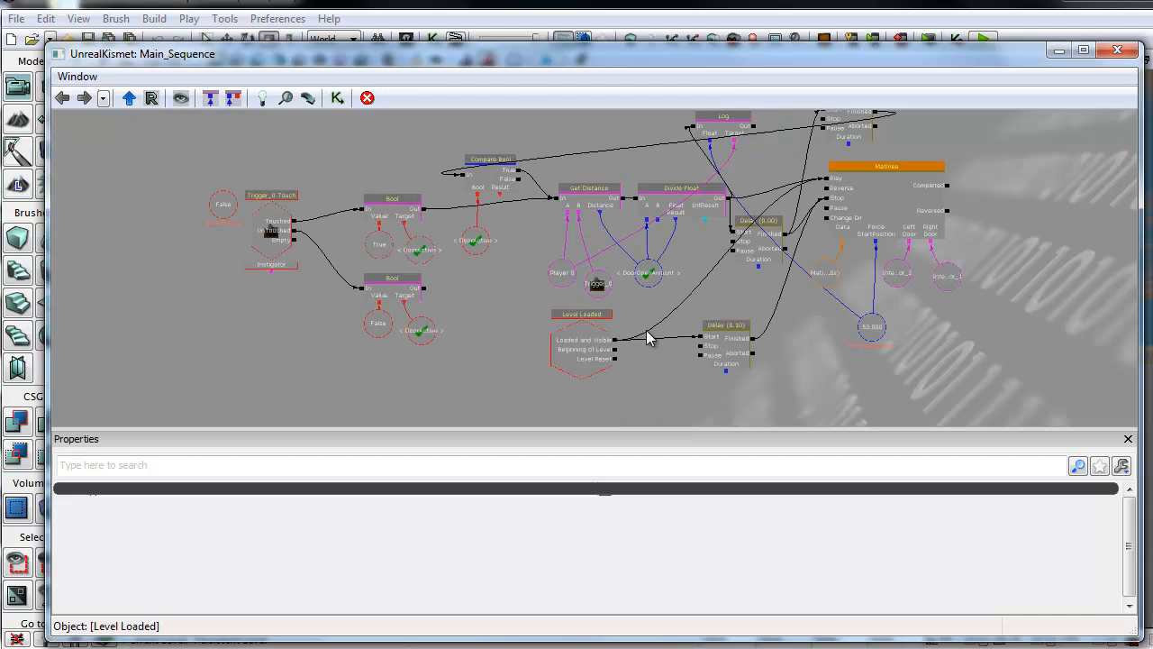
drag(929, 407, 728, 441)
scroll(778, 375, up, 5)
drag(660, 155, 666, 220)
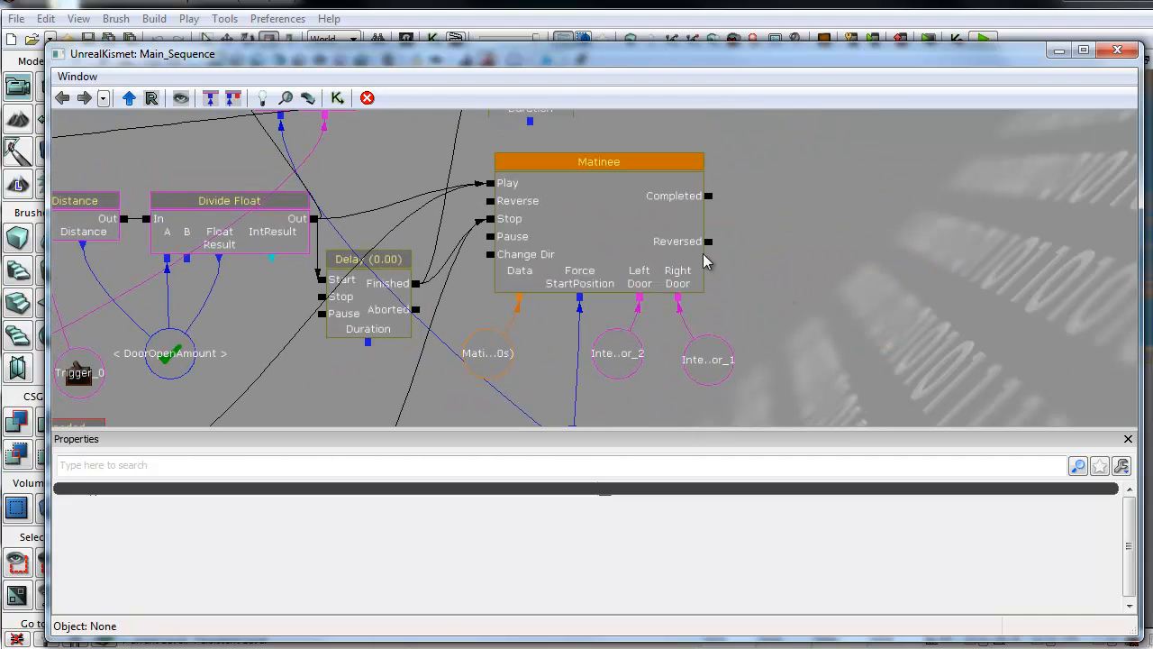
double_click(596, 206)
scroll(957, 321, down, 3)
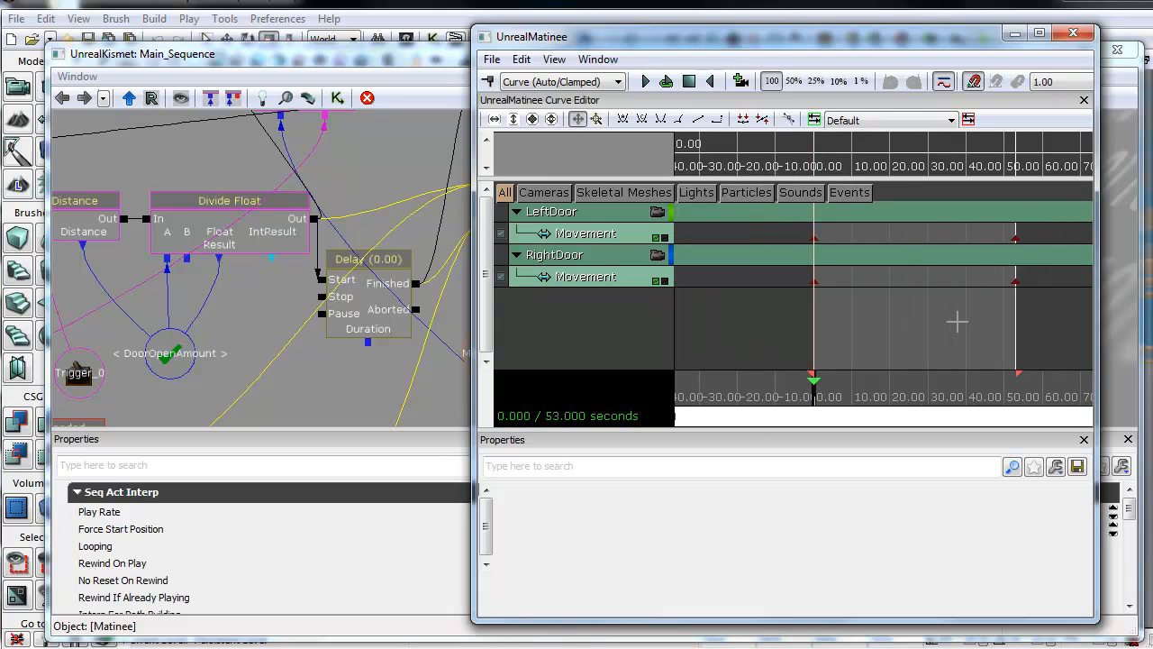
Select the LeftDoor Movement key at 53 seconds and show its track in the Curve Editor, fitted horizontally
click(1016, 236)
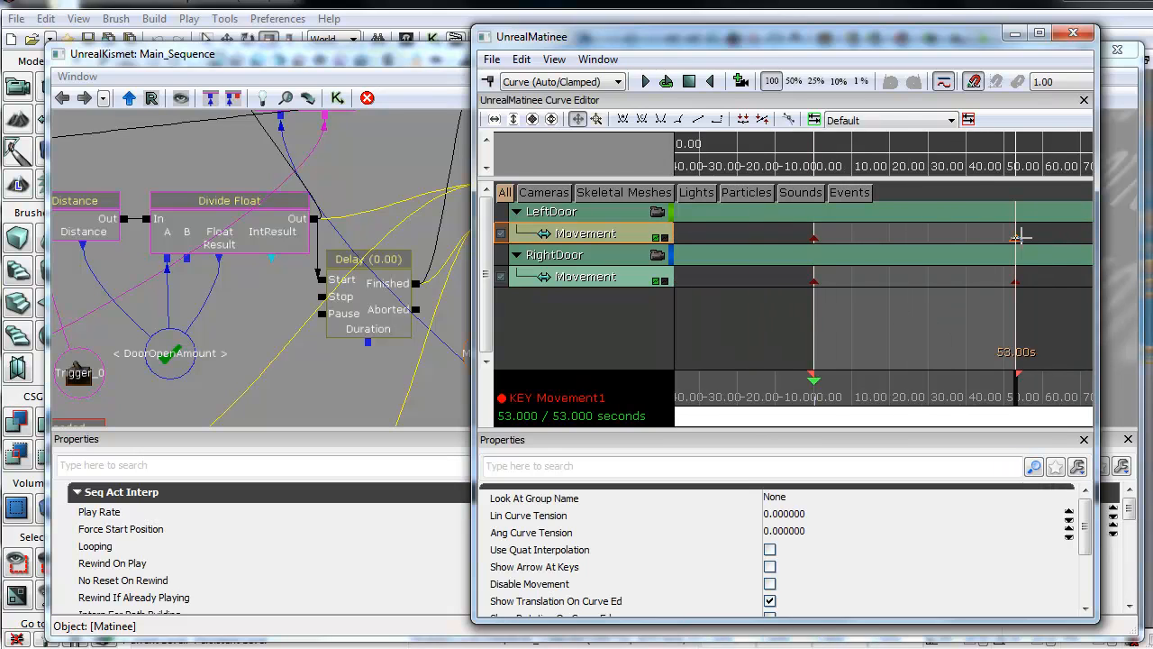
right_click(1016, 238)
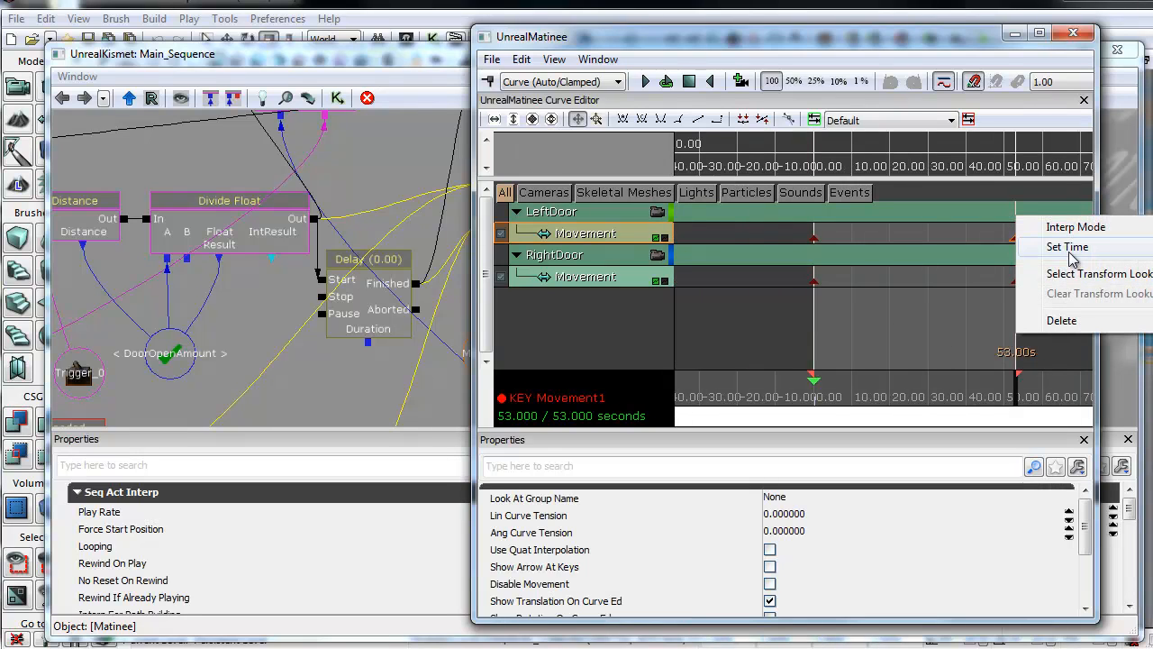
click(919, 326)
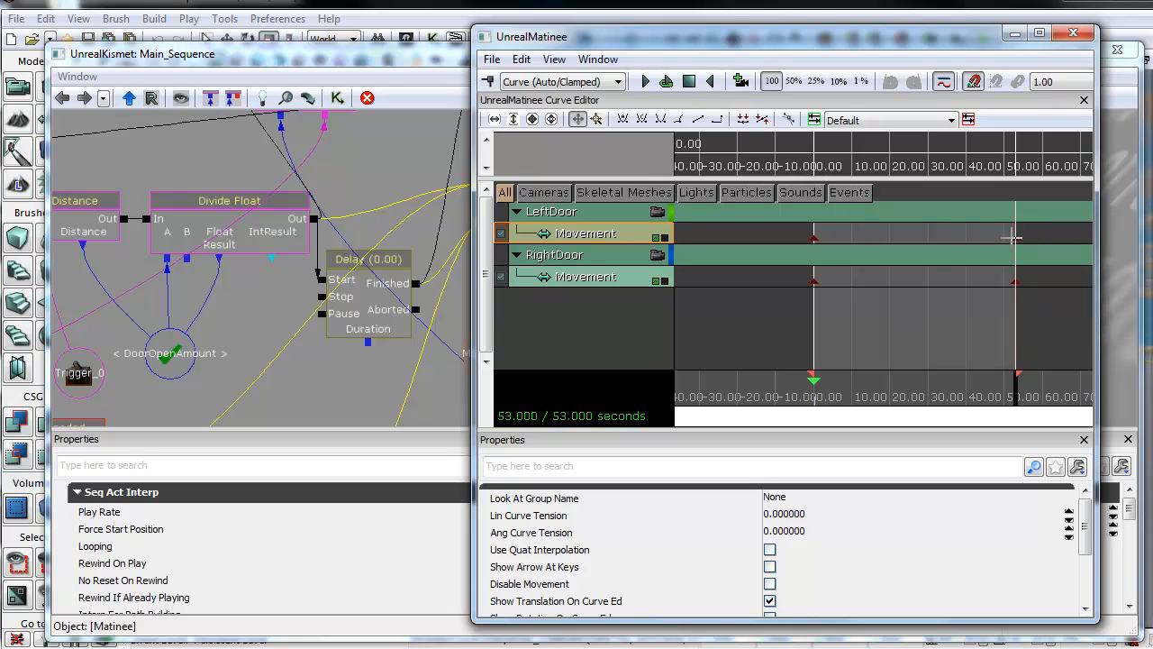
click(665, 237)
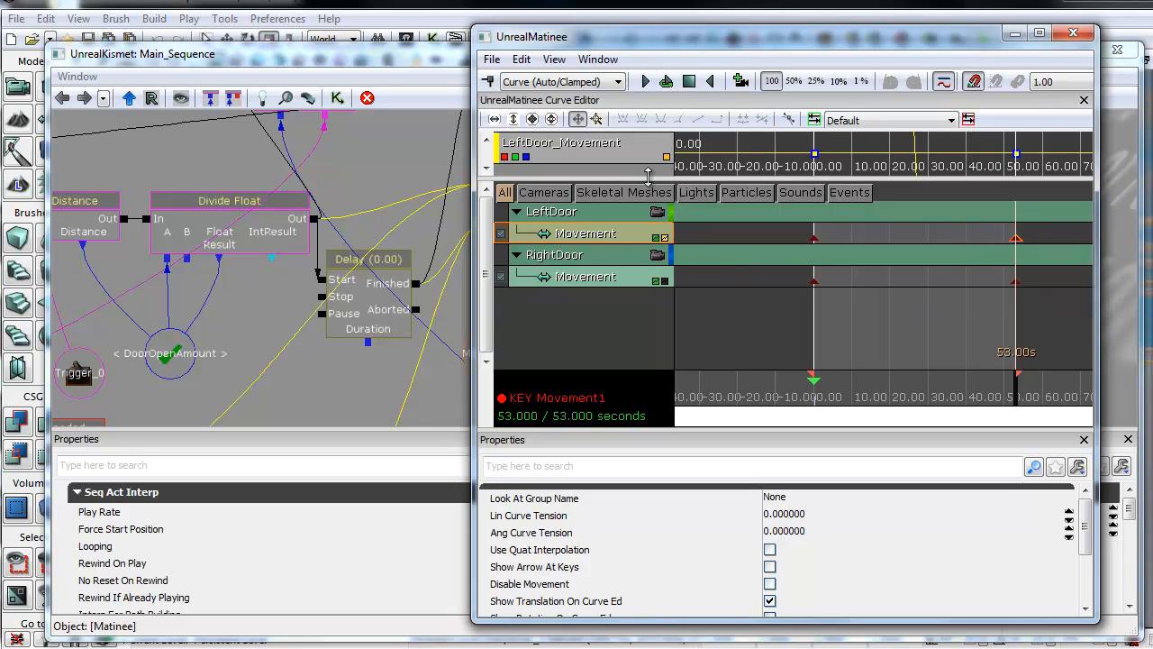
click(495, 119)
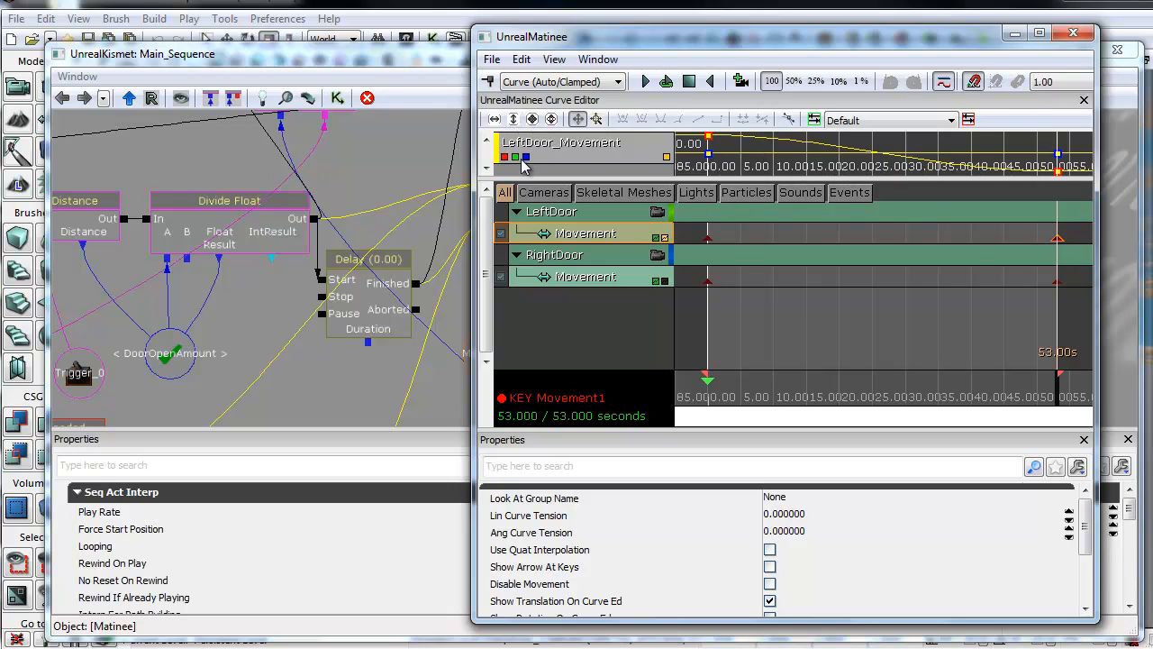
Show only the X curve of the left door's movement, enlarge the Curve Editor, examine the 53-second key's value and close the Matinee
drag(1024, 171, 921, 180)
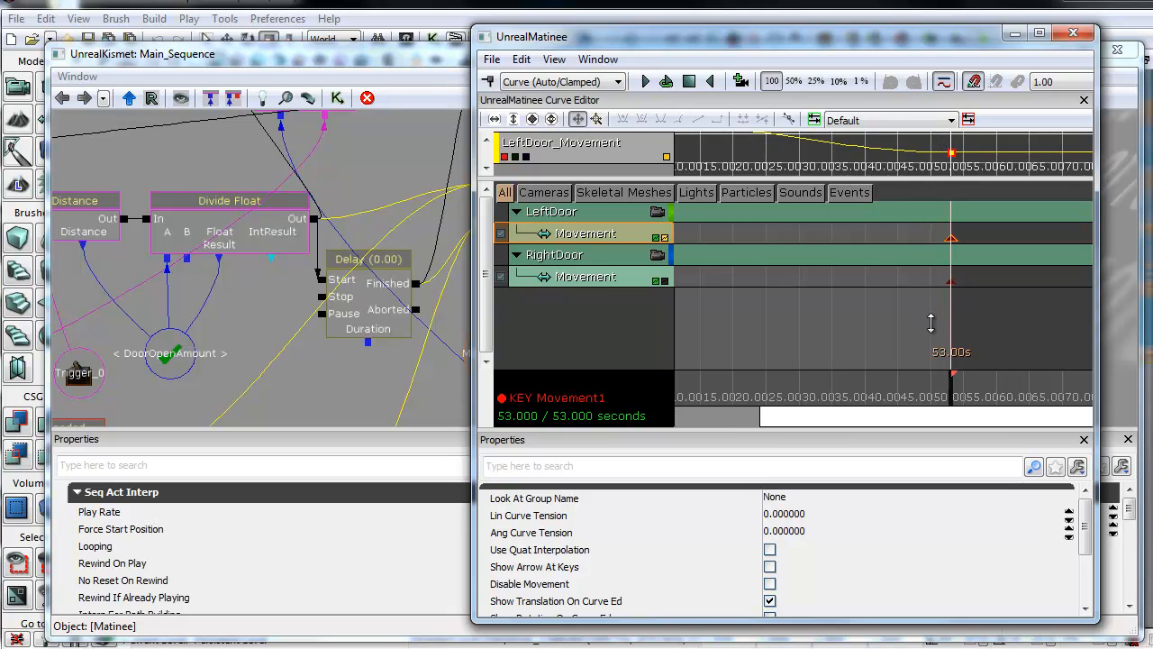
drag(930, 323, 934, 288)
scroll(856, 244, up, 5)
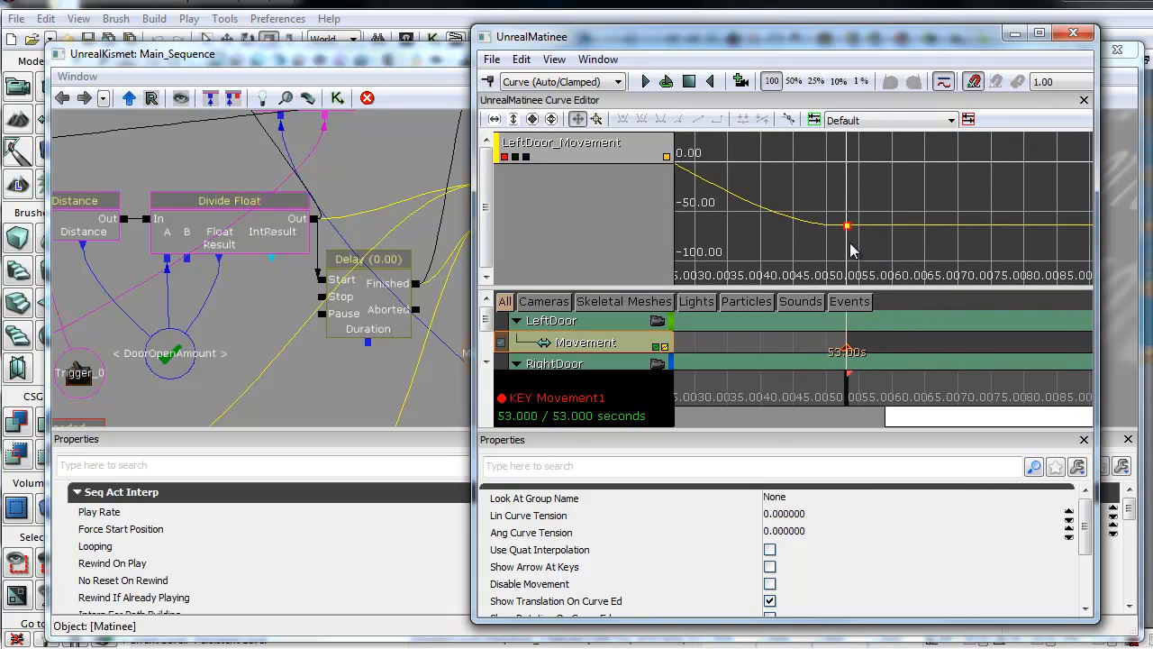
scroll(870, 242, up, 4)
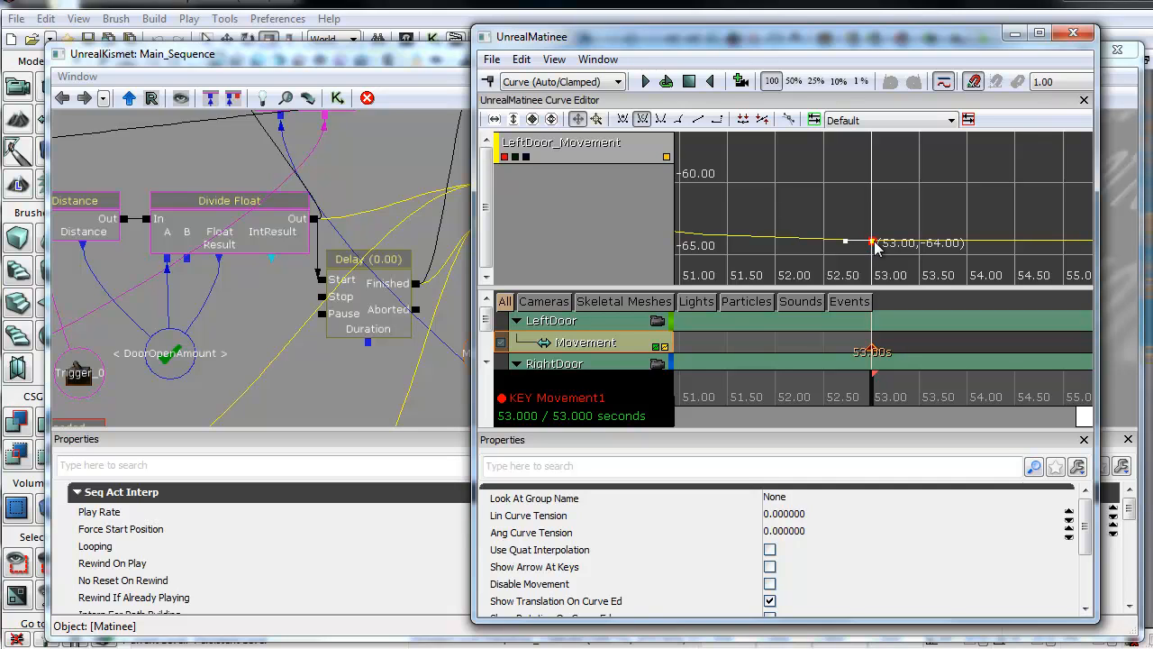
click(1073, 33)
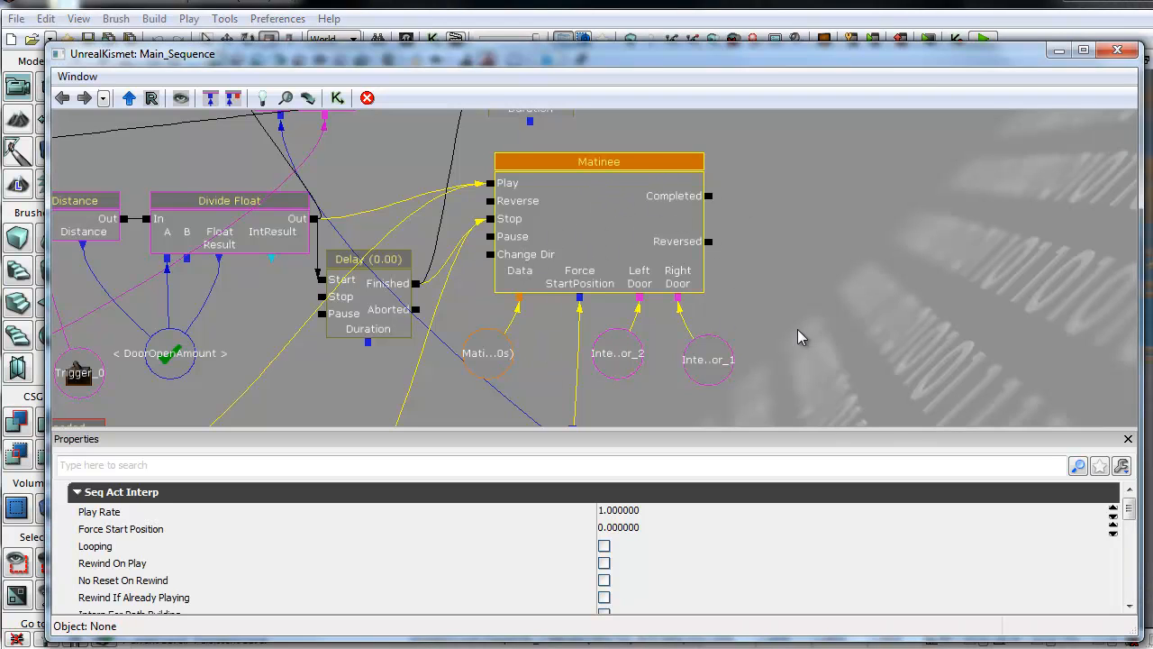
Move the DoorOpenAmount float variable closer beneath the Matinee's data variable and close the Kismet window
drag(798, 334, 823, 261)
click(615, 367)
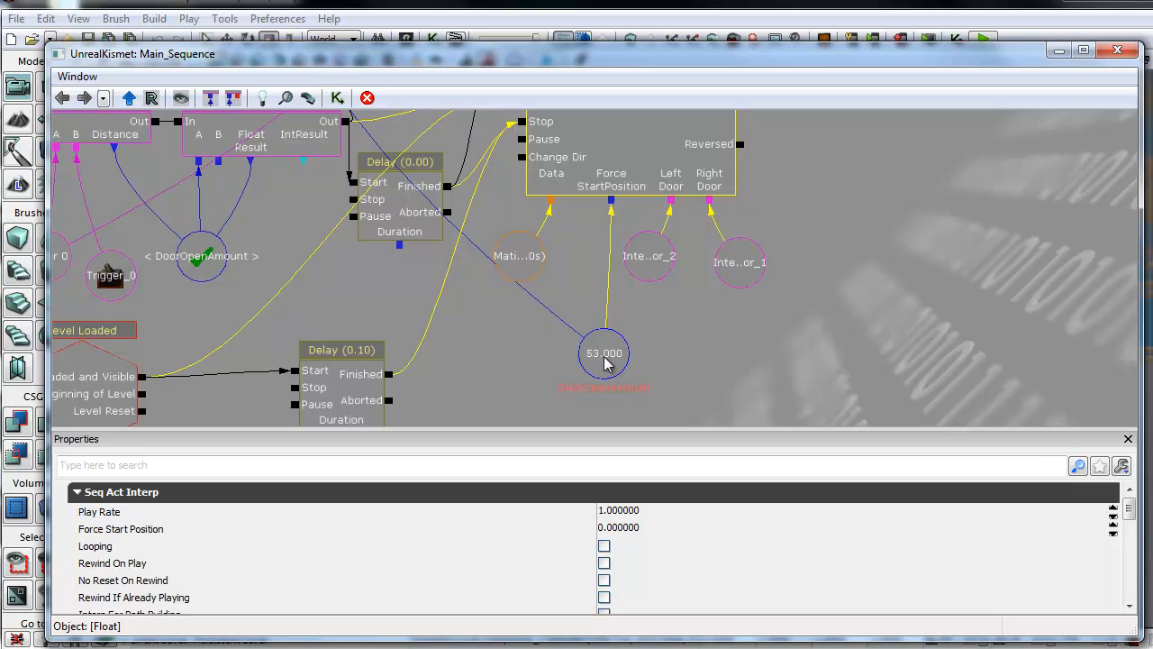
click(536, 365)
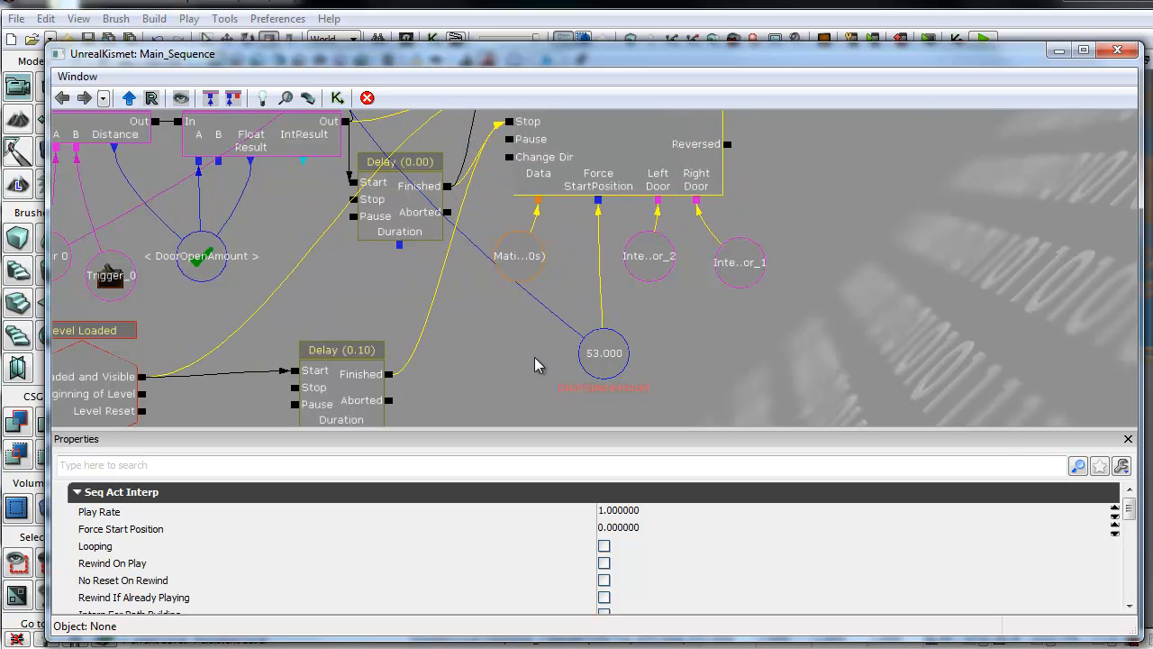
drag(616, 360, 505, 330)
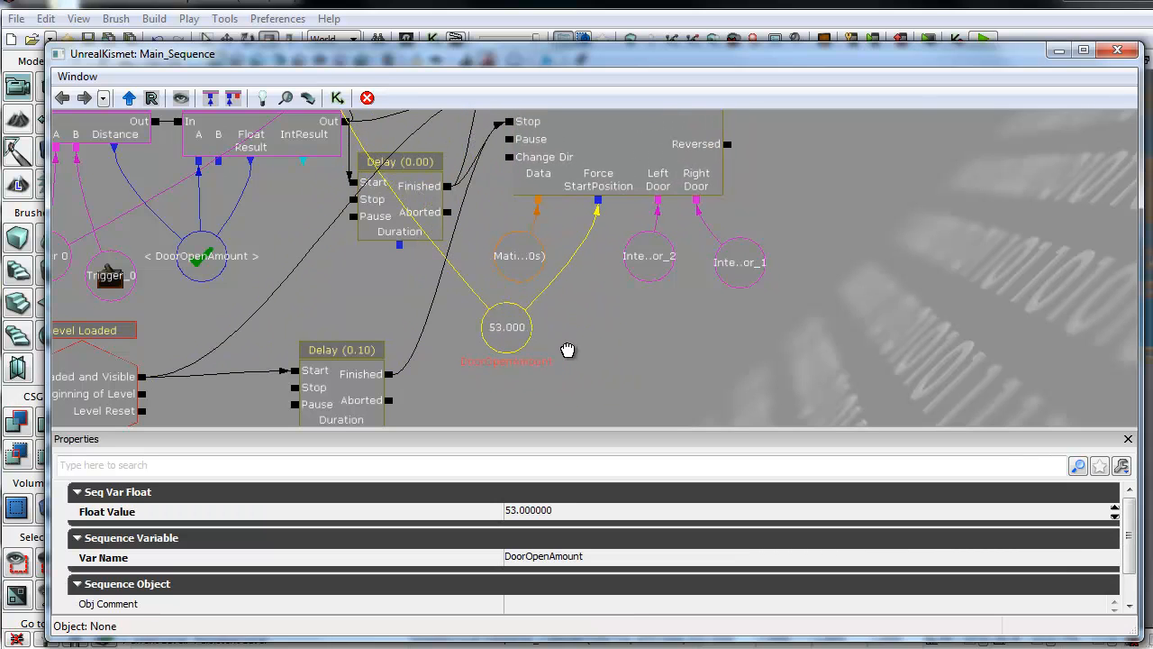
drag(566, 351, 606, 366)
scroll(606, 367, down, 1)
click(1113, 54)
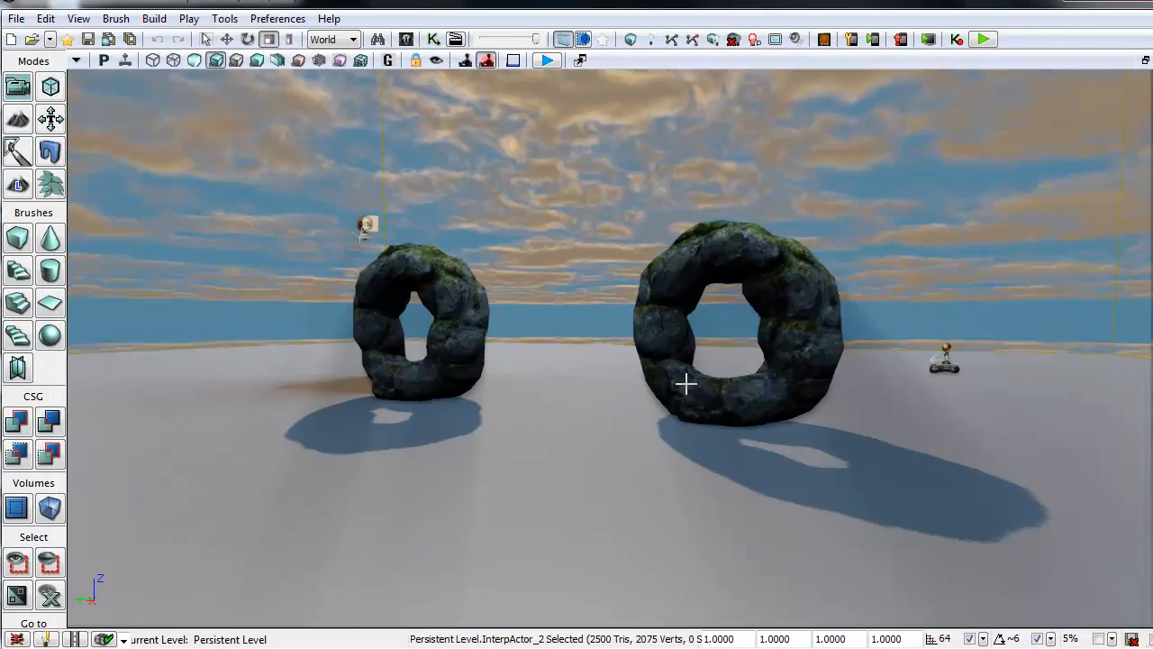
Fly from the stone rings to the two doors and examine them together with the red circle on the floor
right_drag(688, 384, 245, 541)
key(s)
key(a)
key(w)
key(d)
key(w)
key(s)
right_drag(649, 324, 641, 222)
key(s)
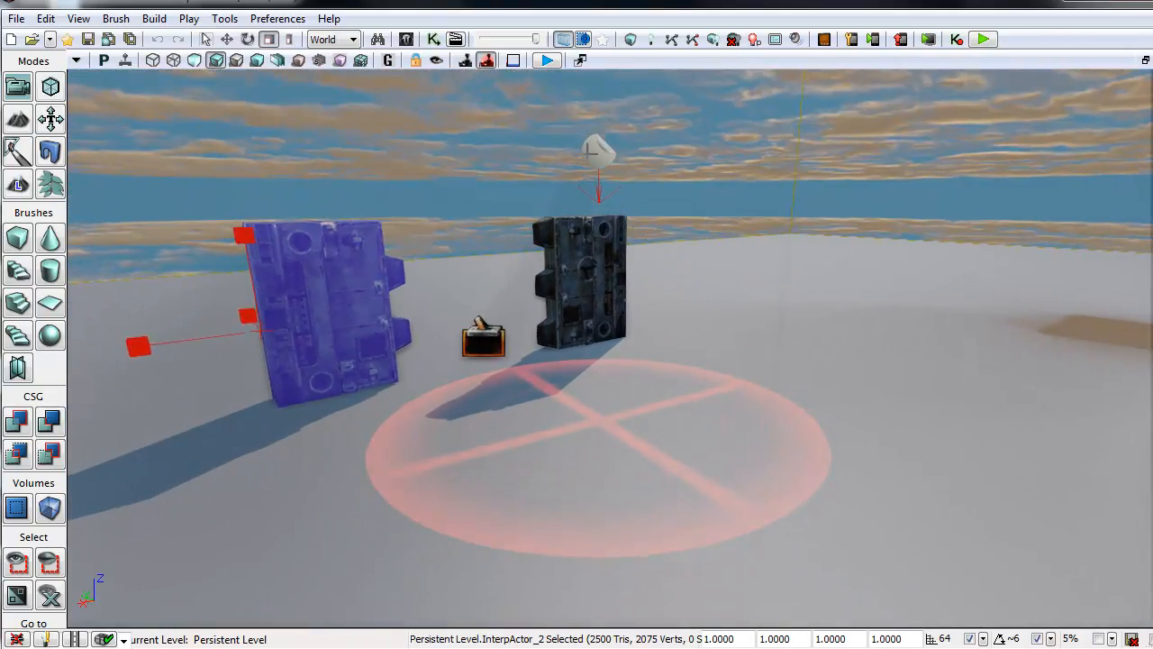
Select the movable decal actor above the red circle and examine its bounds and projection near the doors from several viewpoints
click(590, 151)
key(w)
right_drag(638, 351, 982, 324)
key(s)
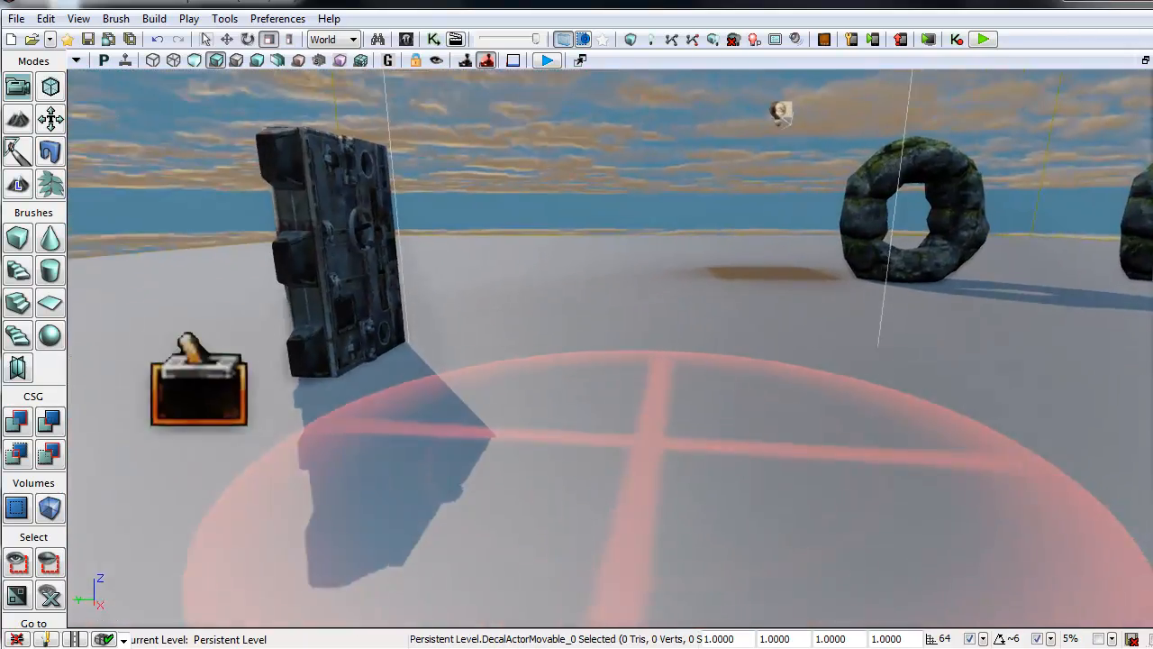
key(s)
mouse_move(865, 336)
right_down()
mouse_move(754, 340)
mouse_move(577, 271)
mouse_move(757, 275)
mouse_move(875, 338)
right_up()
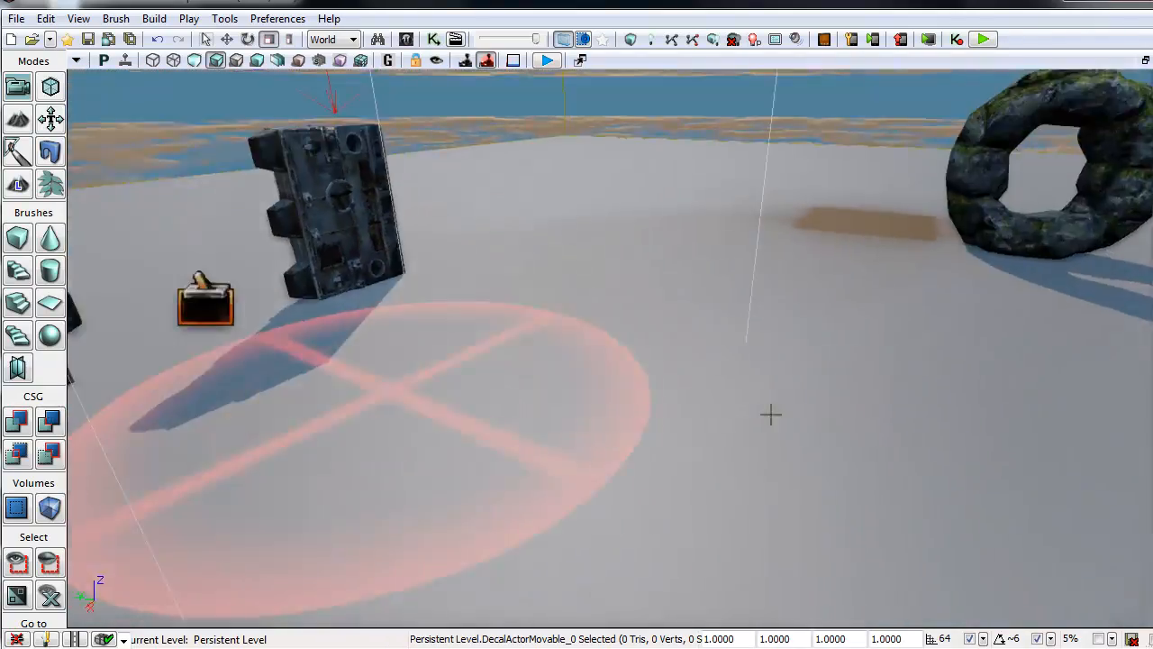
right_drag(771, 414, 432, 329)
key(s)
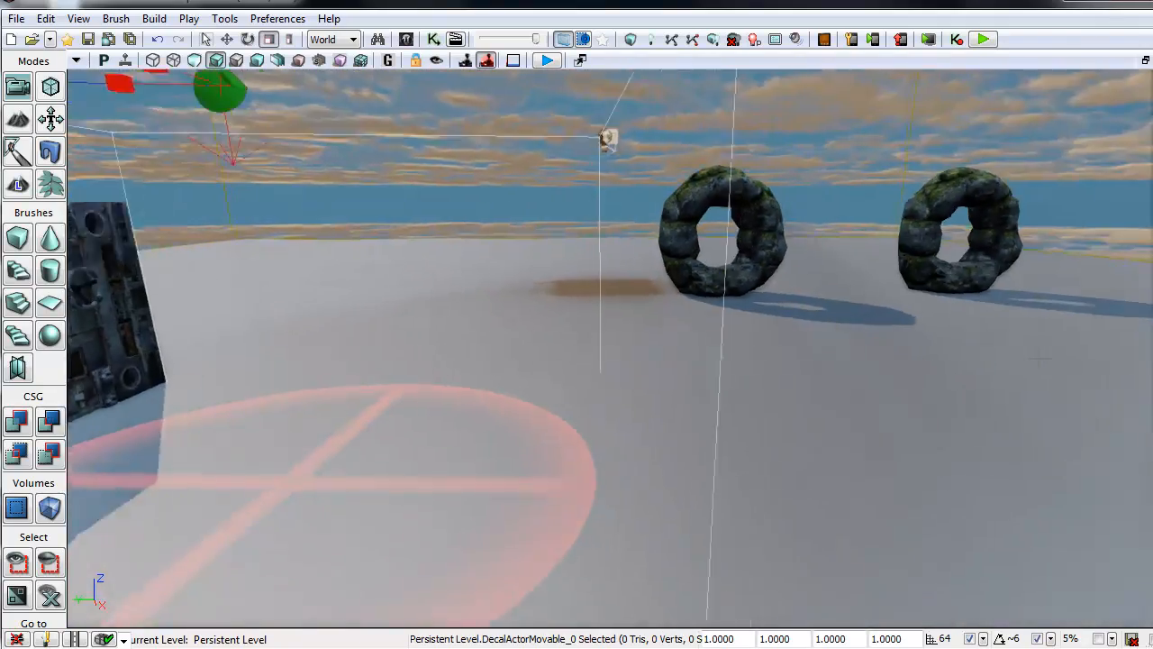
key(a)
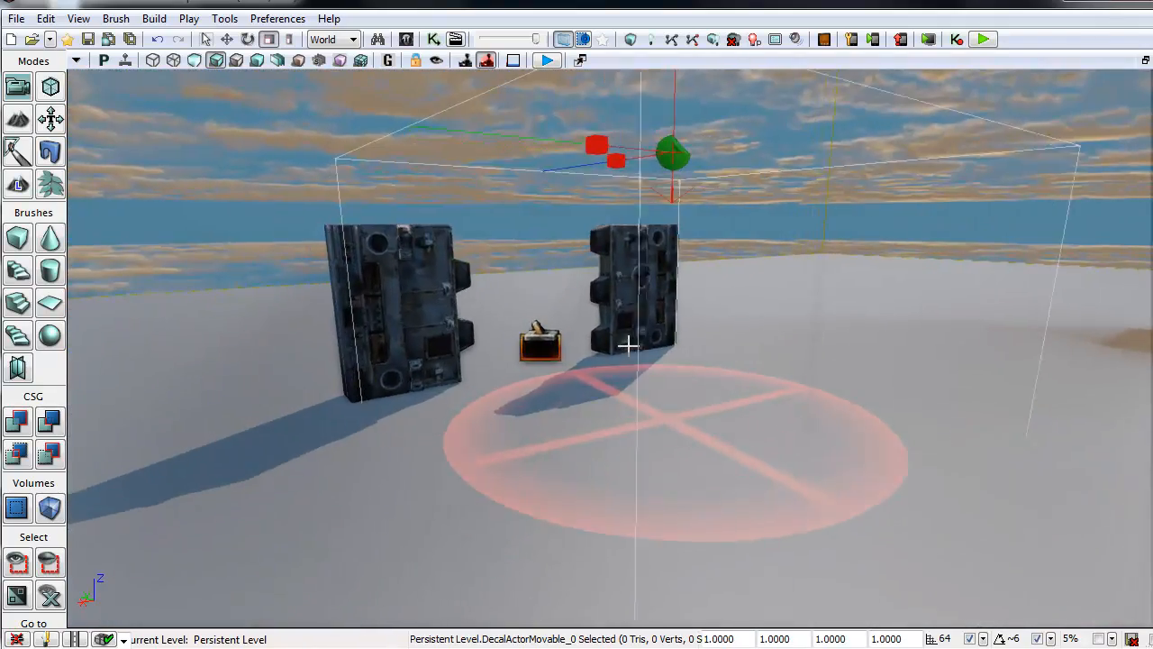